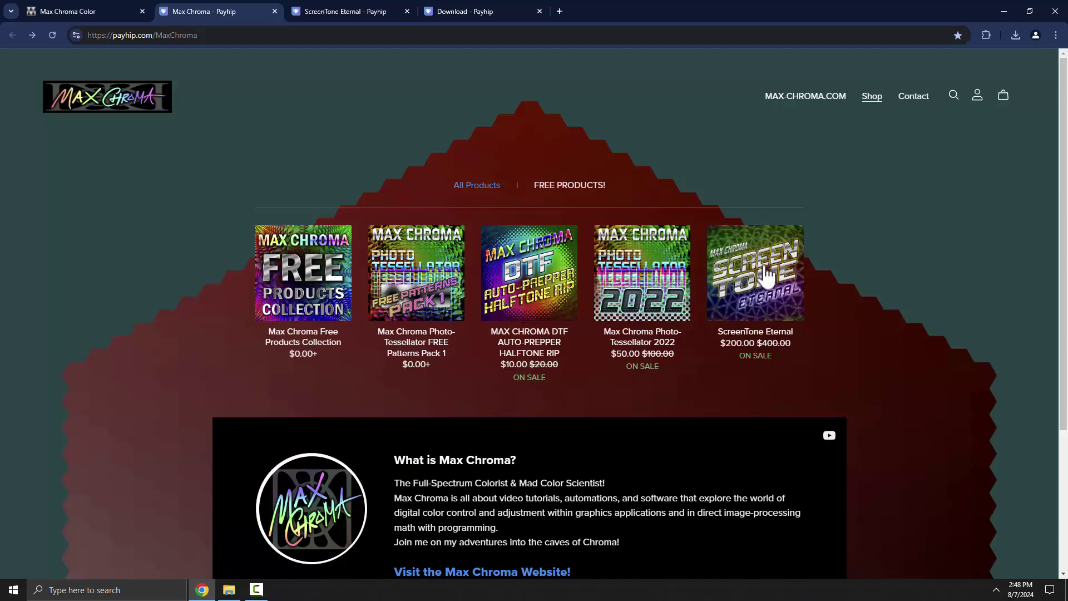
Open the ScreenTone Eternal product page in the shop and review its sale price and license type.
click(767, 276)
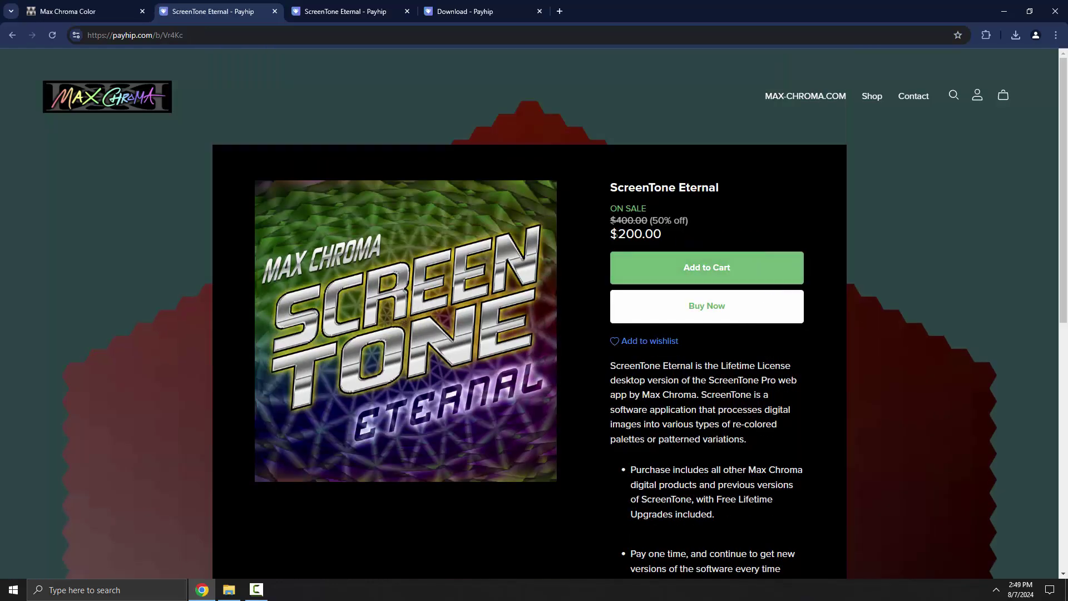
drag(644, 235, 614, 229)
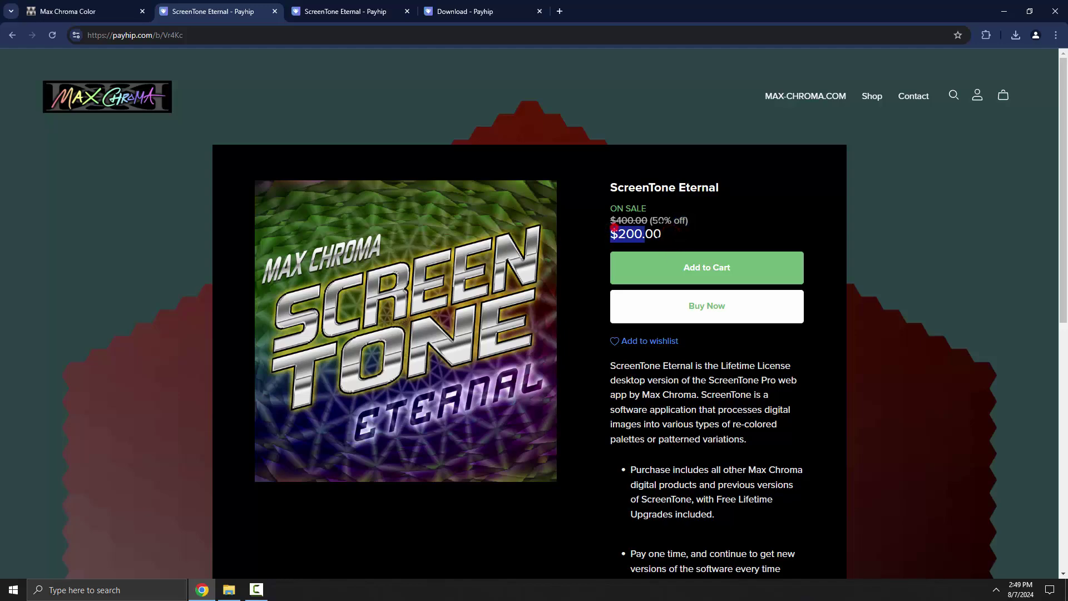
click(700, 224)
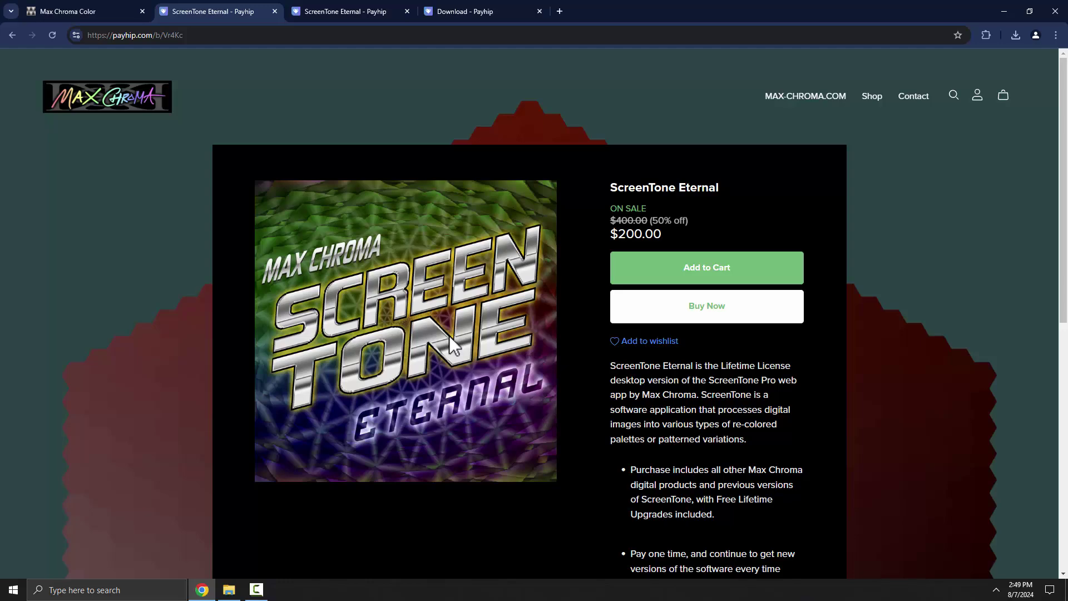
drag(720, 365, 790, 367)
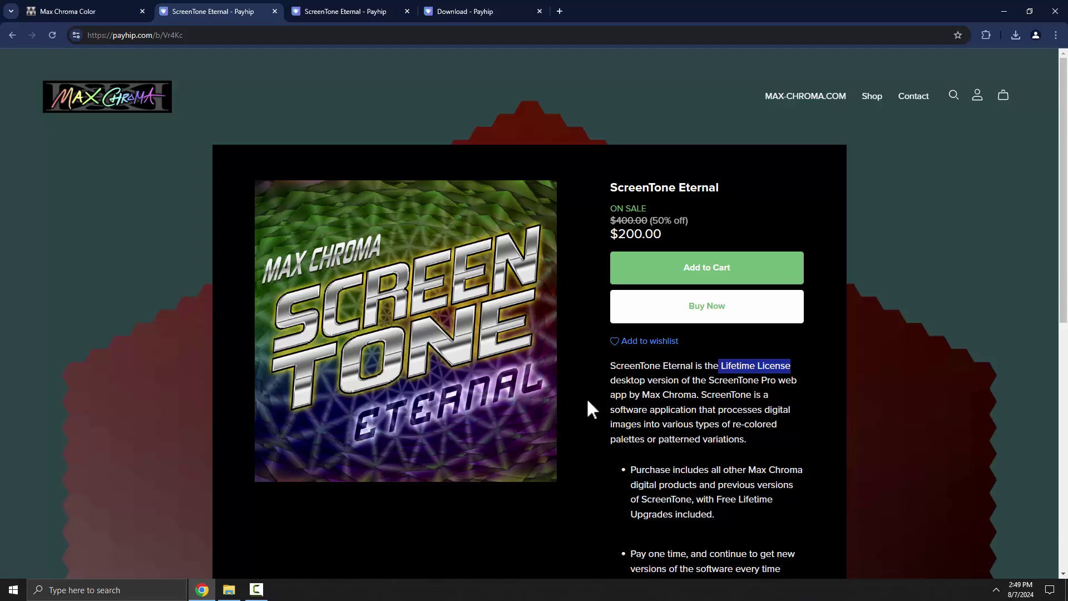
drag(606, 238, 674, 227)
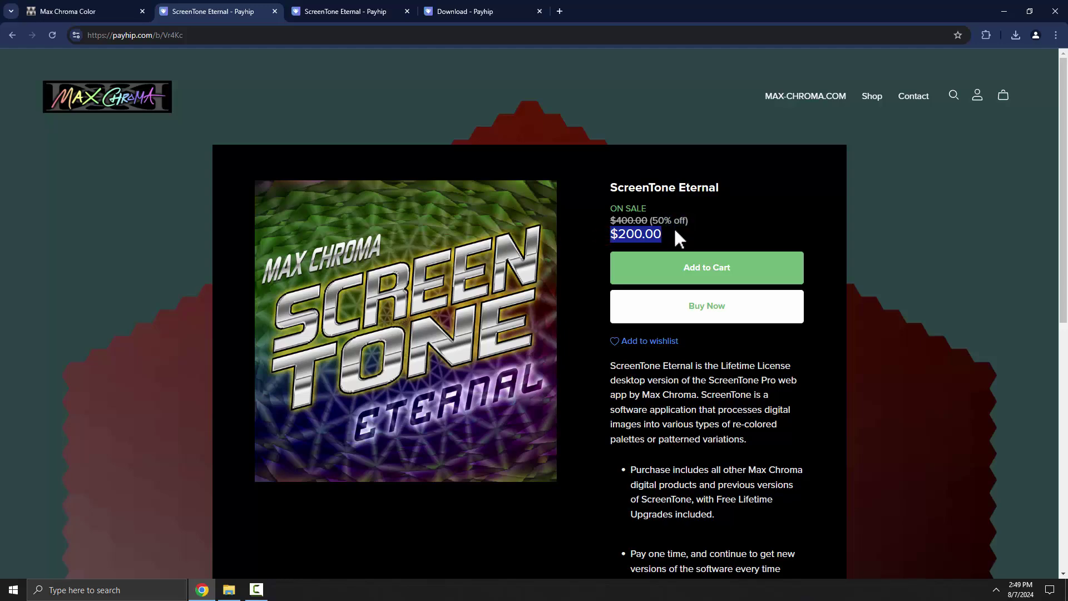
click(671, 229)
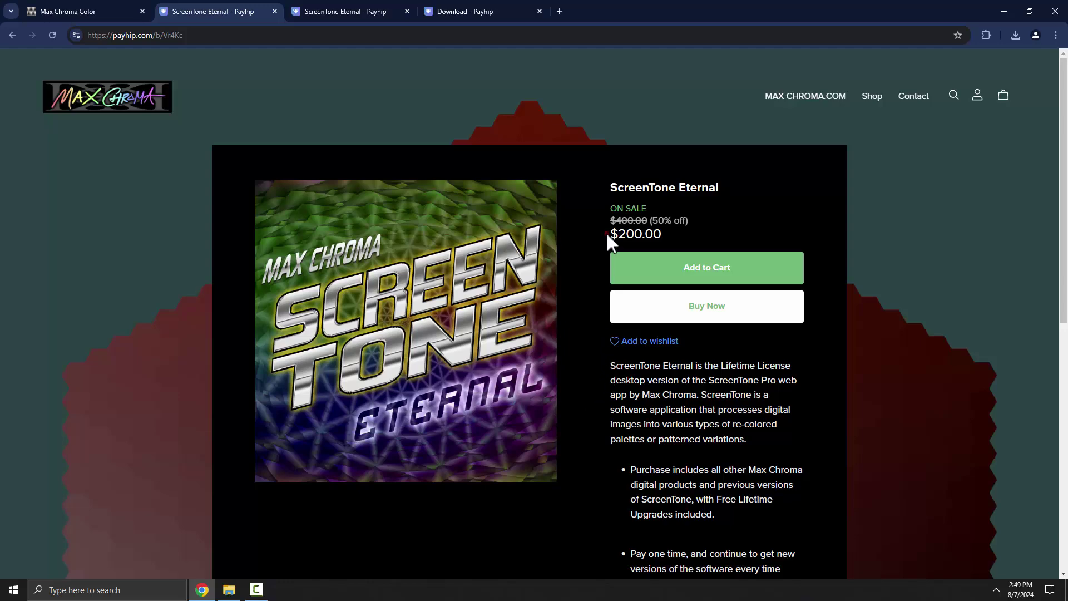
drag(607, 233, 677, 231)
click(676, 229)
Download ScreenTone ETERNAL 1-0-2.zip from the purchase's download page.
click(375, 9)
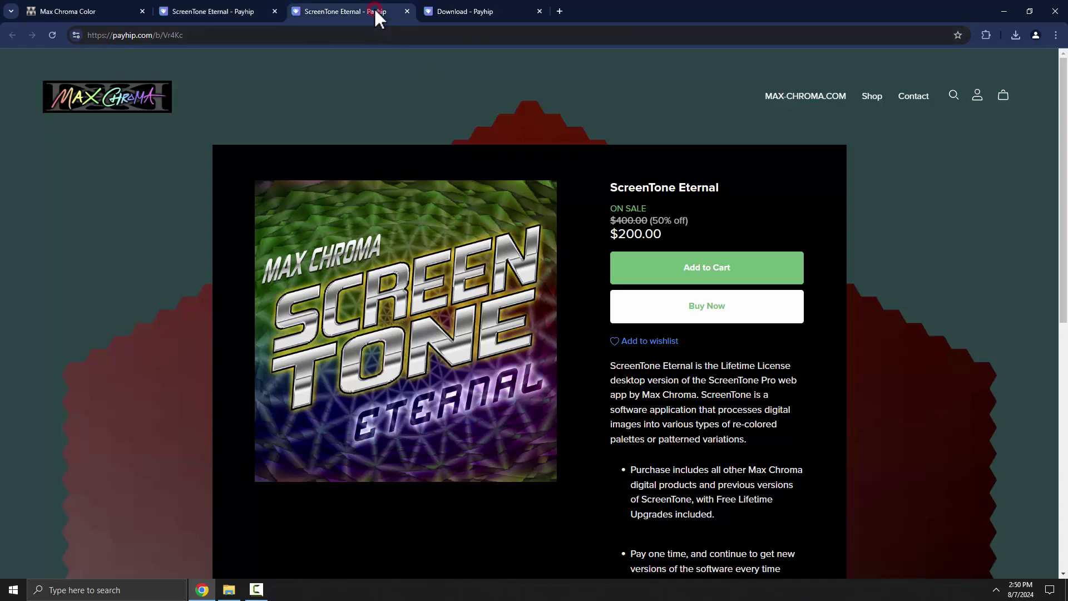
click(451, 12)
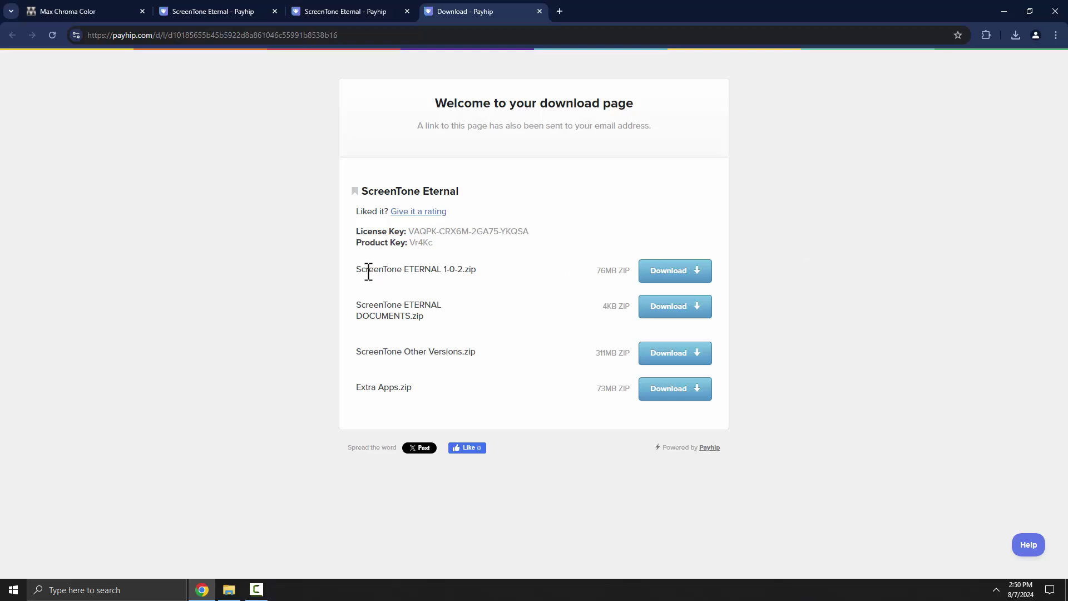
click(675, 270)
Extract ScreenTone ETERNAL 1-0-2.zip in the Downloads folder, keeping the suggested destination.
click(233, 589)
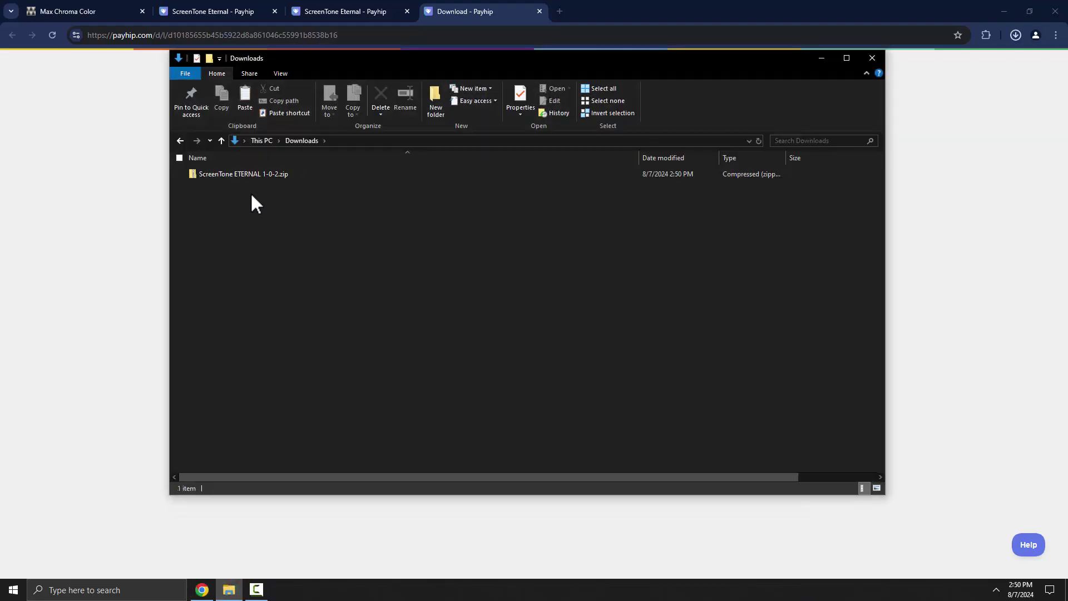
right_click(209, 174)
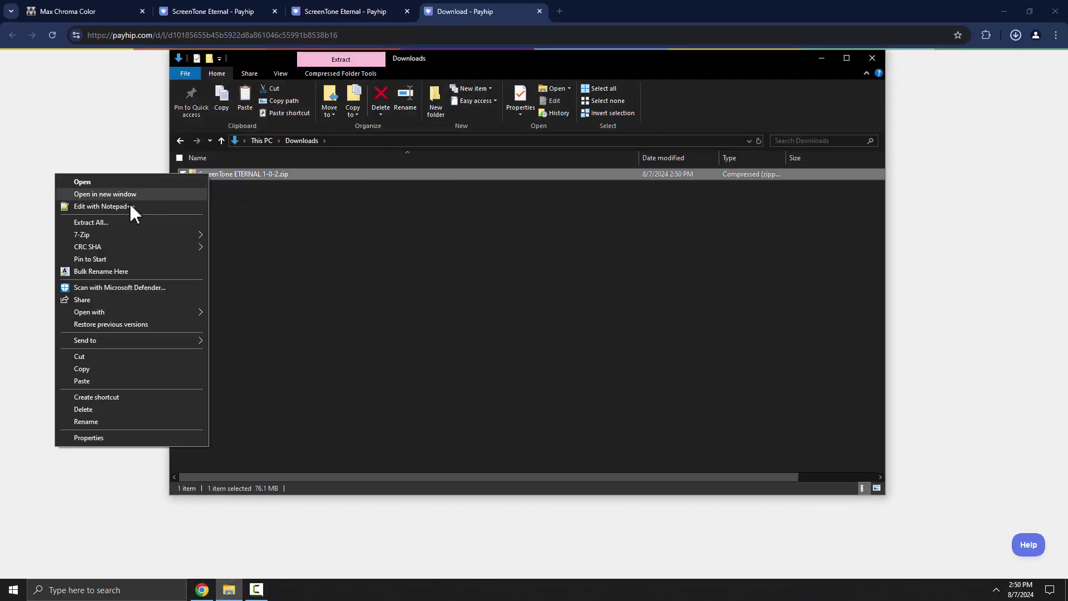
click(119, 224)
click(635, 402)
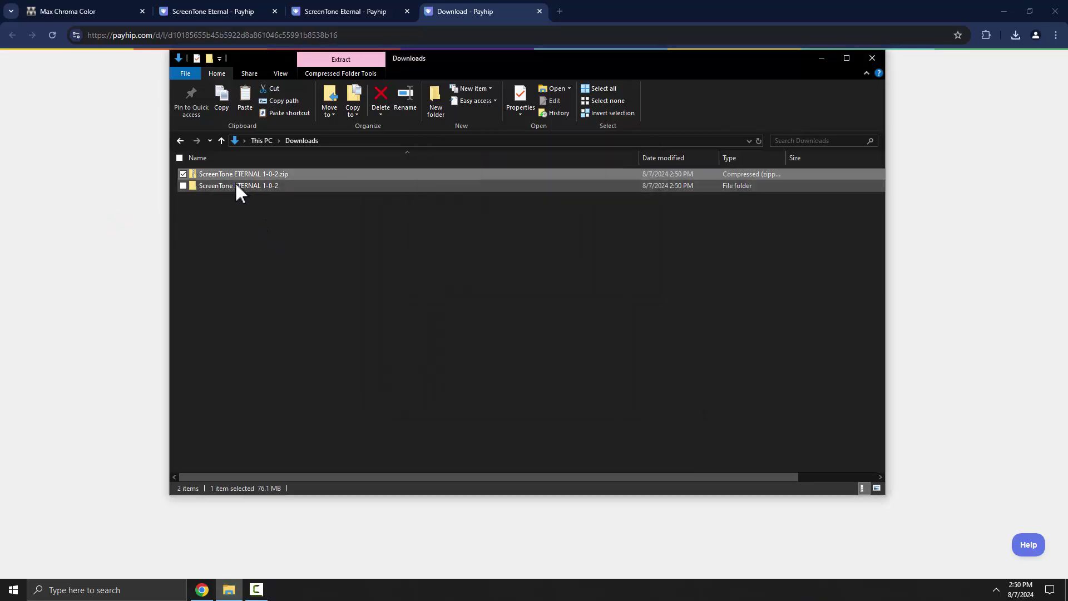
click(224, 187)
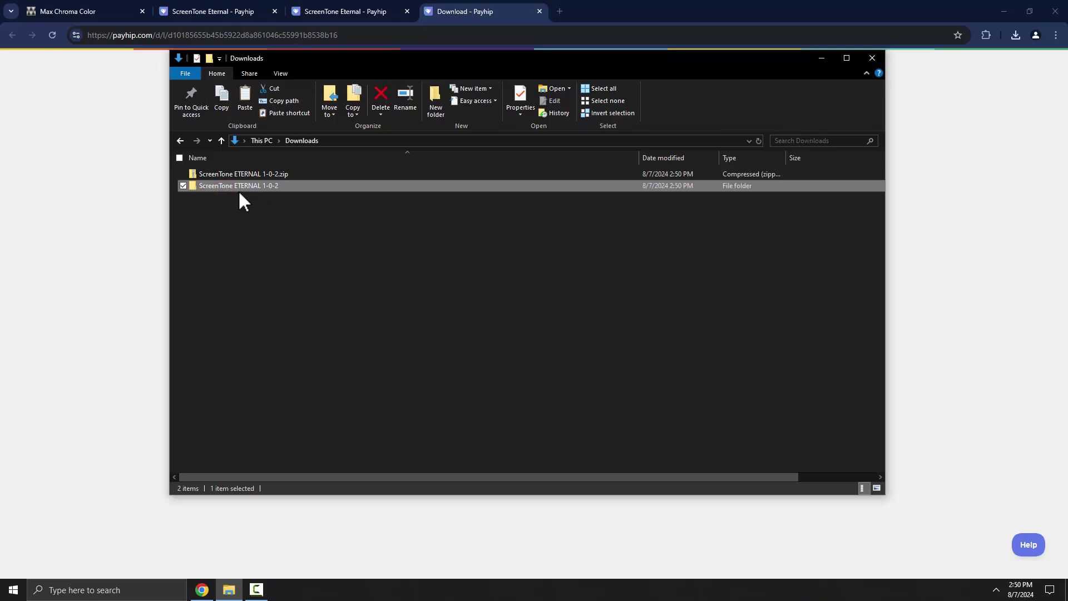
double_click(235, 174)
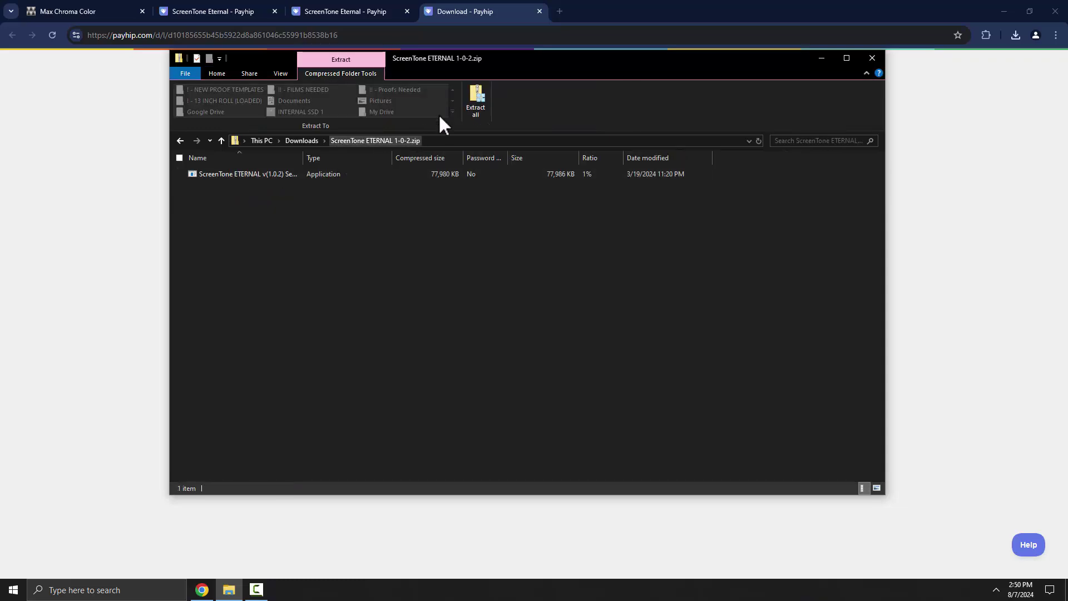
click(179, 141)
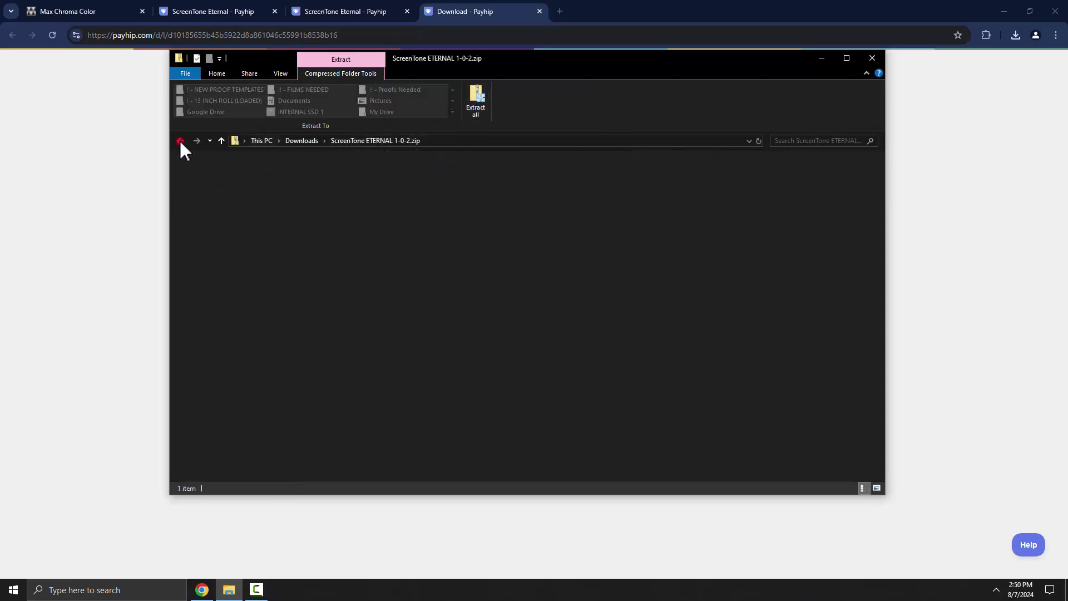
click(245, 233)
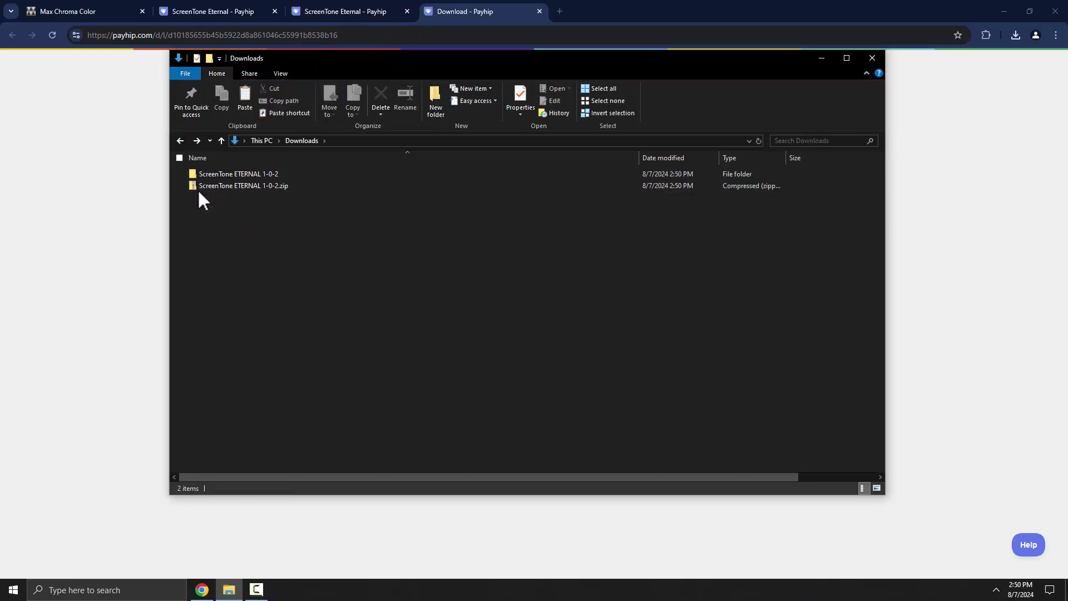
Run ScreenTone ETERNAL v(1.0.2) Setup 1.0.2.exe from the extracted folder and allow it past the SmartScreen block.
double_click(194, 173)
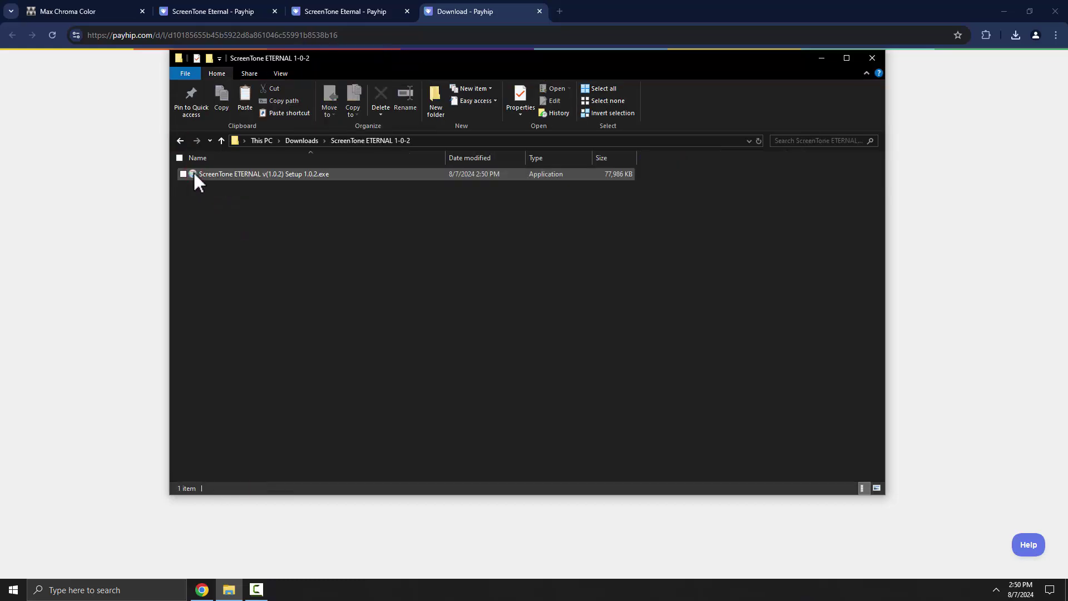
double_click(195, 172)
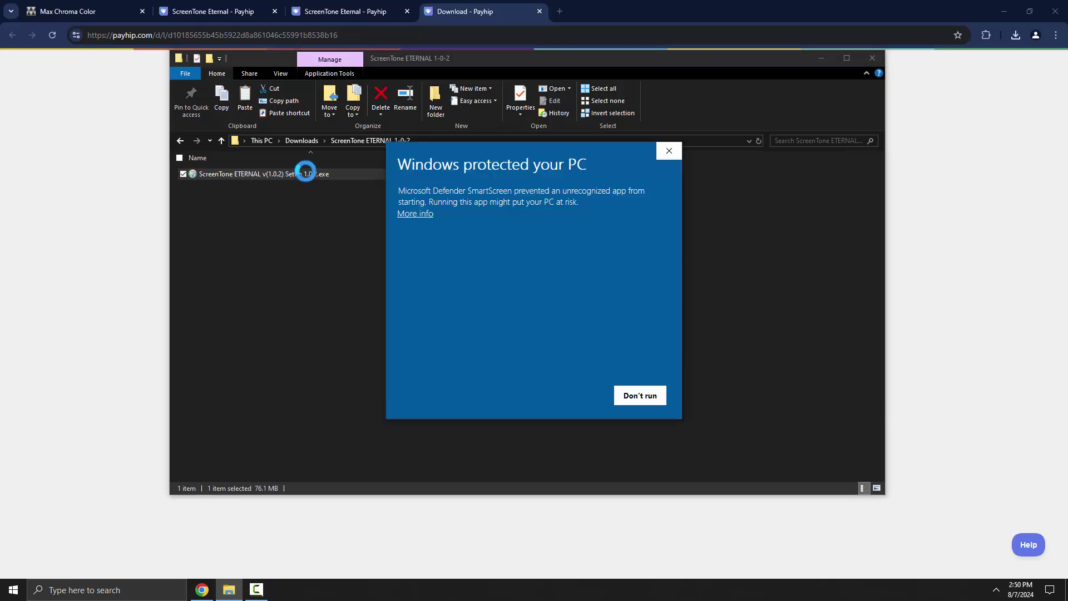
click(425, 215)
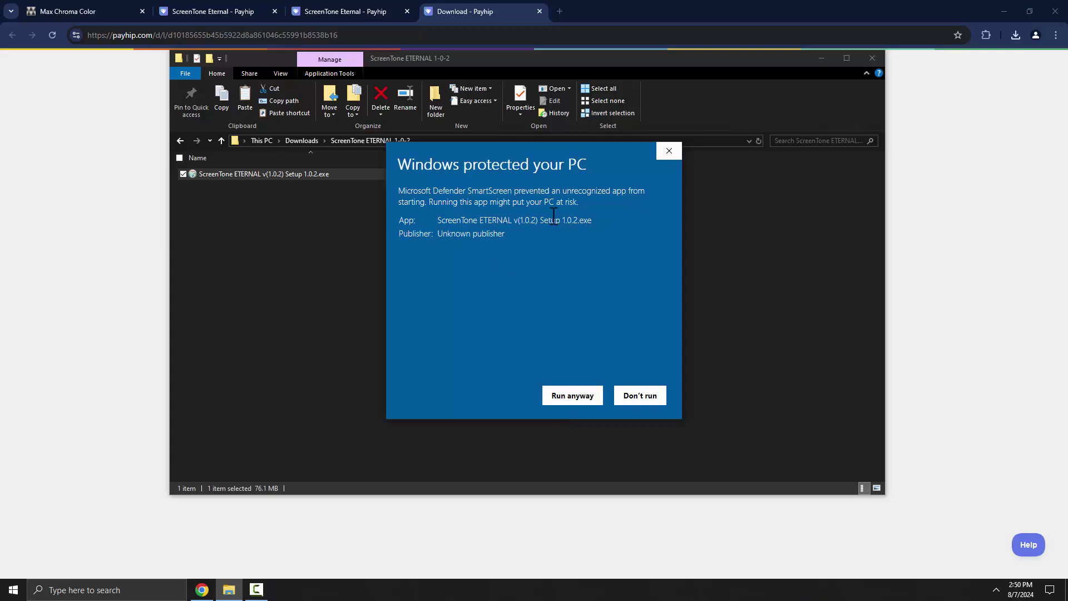
click(570, 397)
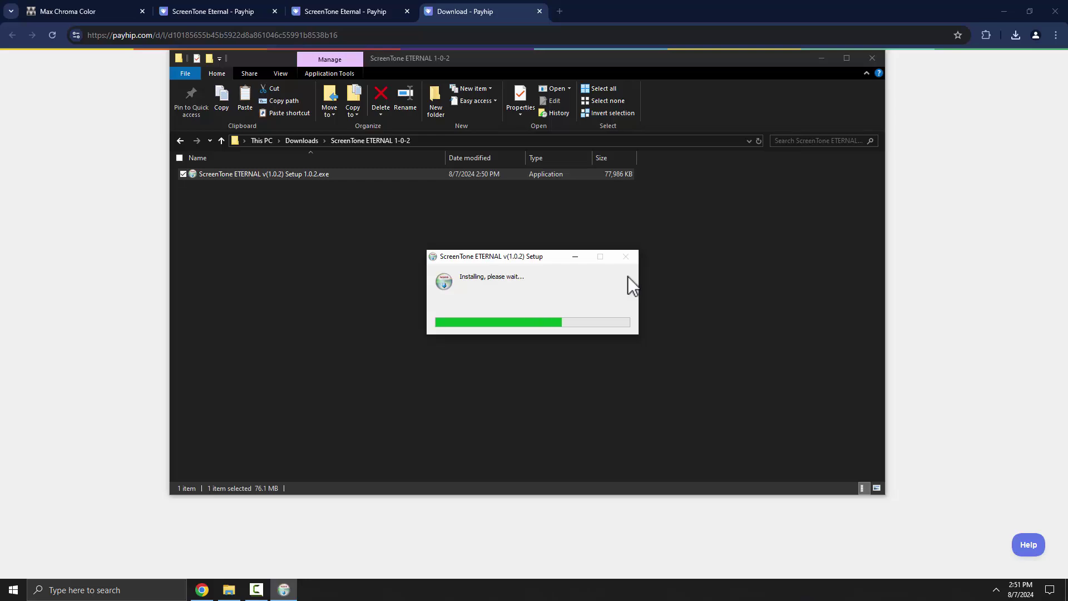
Clear away the folder and browser windows and maximize the newly installed ScreenTone ETERNAL window.
click(874, 58)
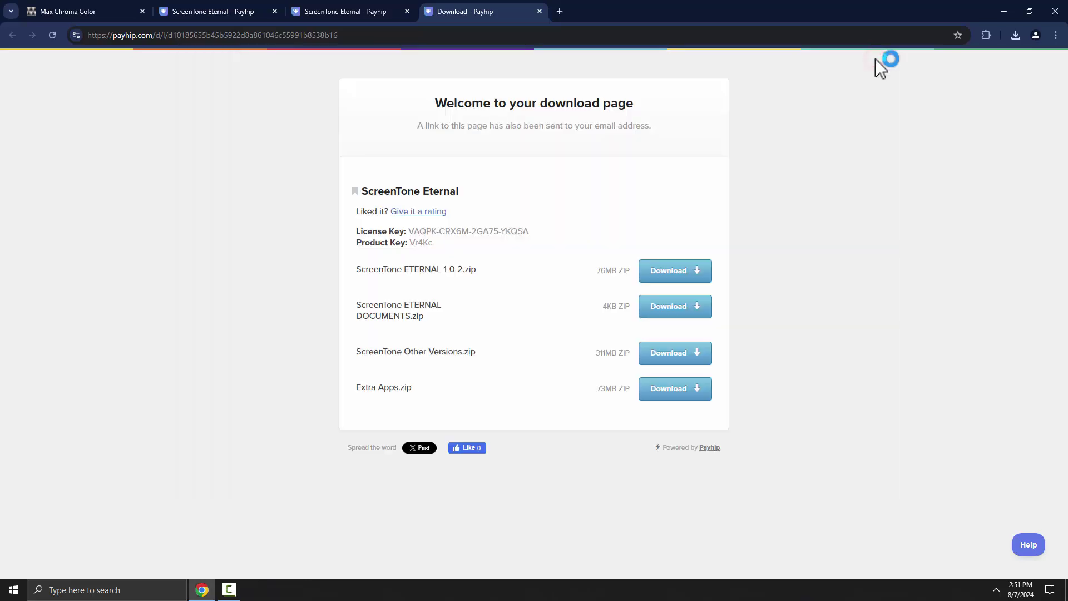
click(1005, 11)
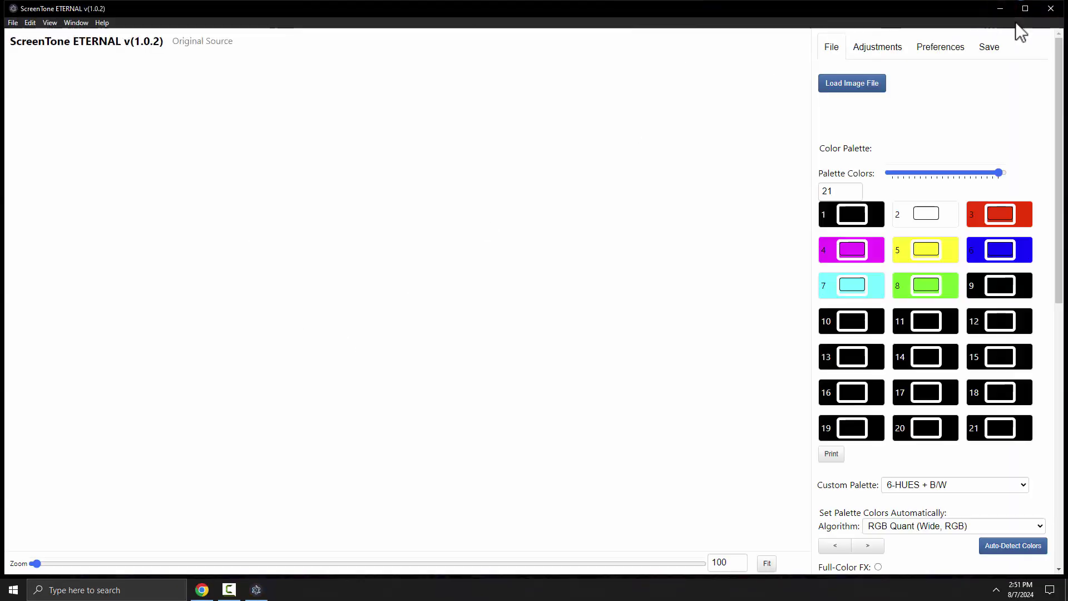
click(1026, 9)
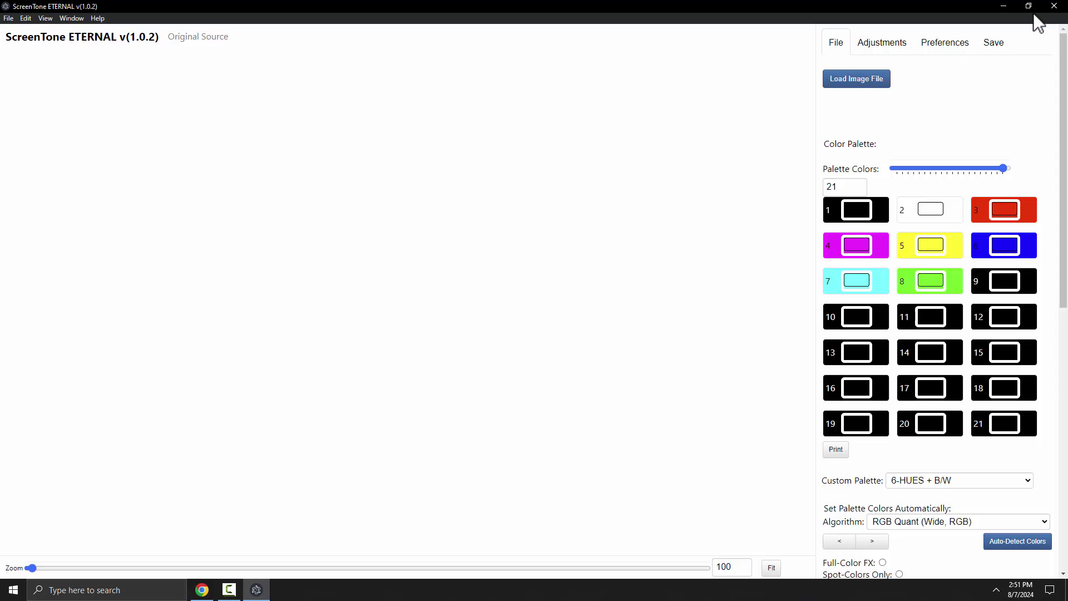
Close ScreenTone ETERNAL and move its desktop shortcut out of the corner into the open area above the other icons.
click(1053, 8)
drag(38, 38, 336, 150)
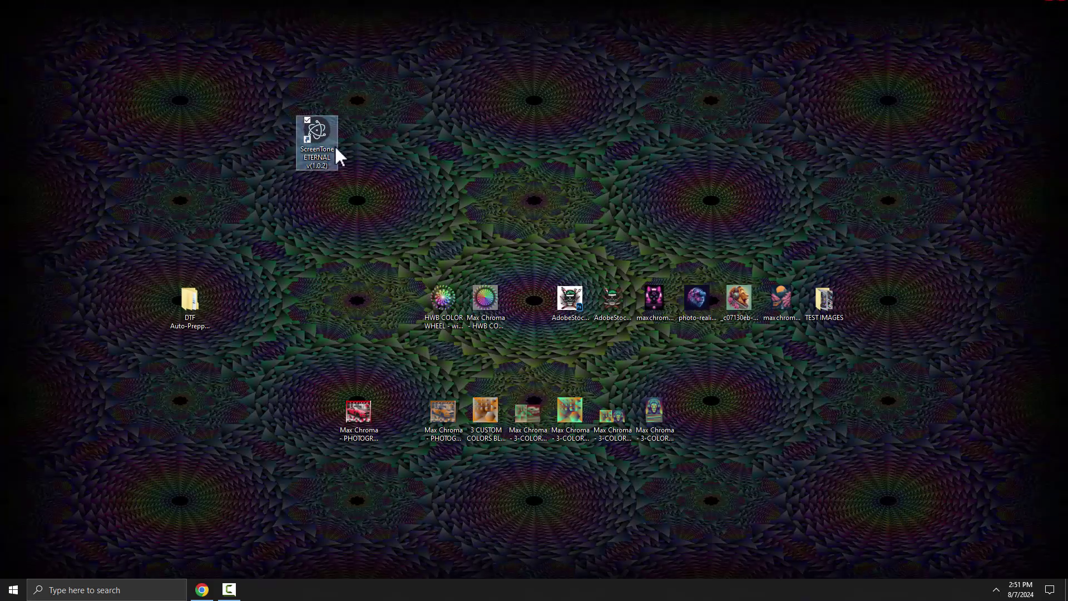
Locate ScreenTone ETERNAL v(1.0.2) among the installed apps, and launch it maximized from its desktop shortcut.
click(14, 589)
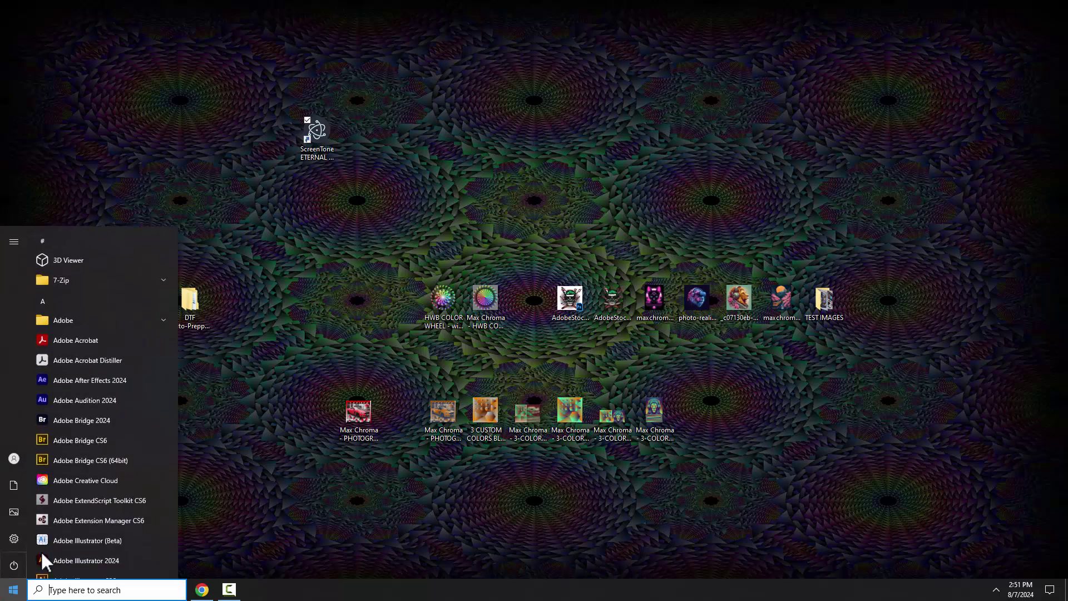
click(174, 245)
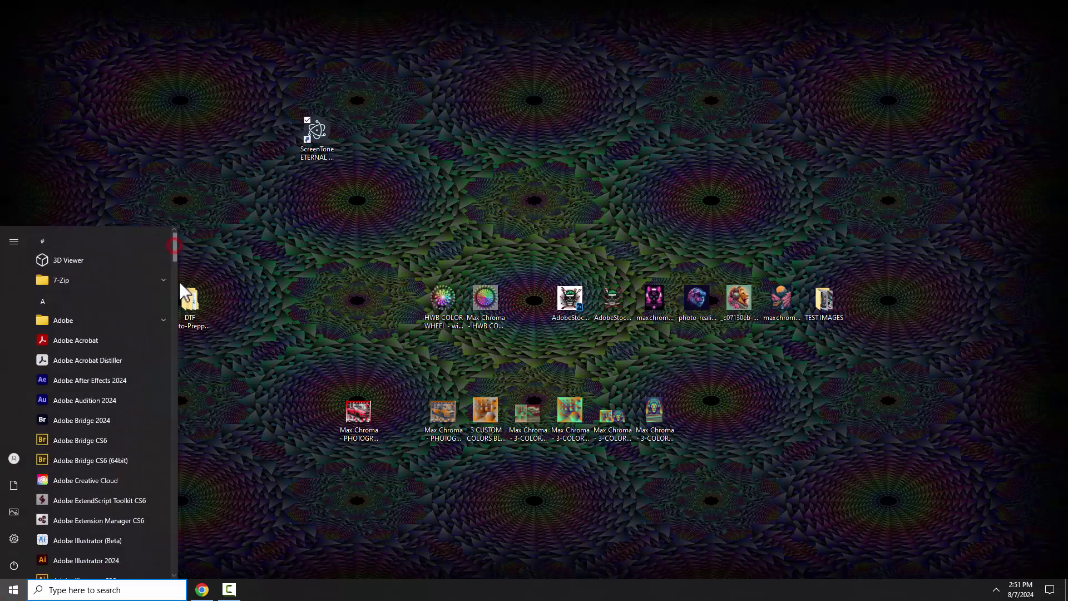
click(175, 254)
drag(174, 253, 172, 502)
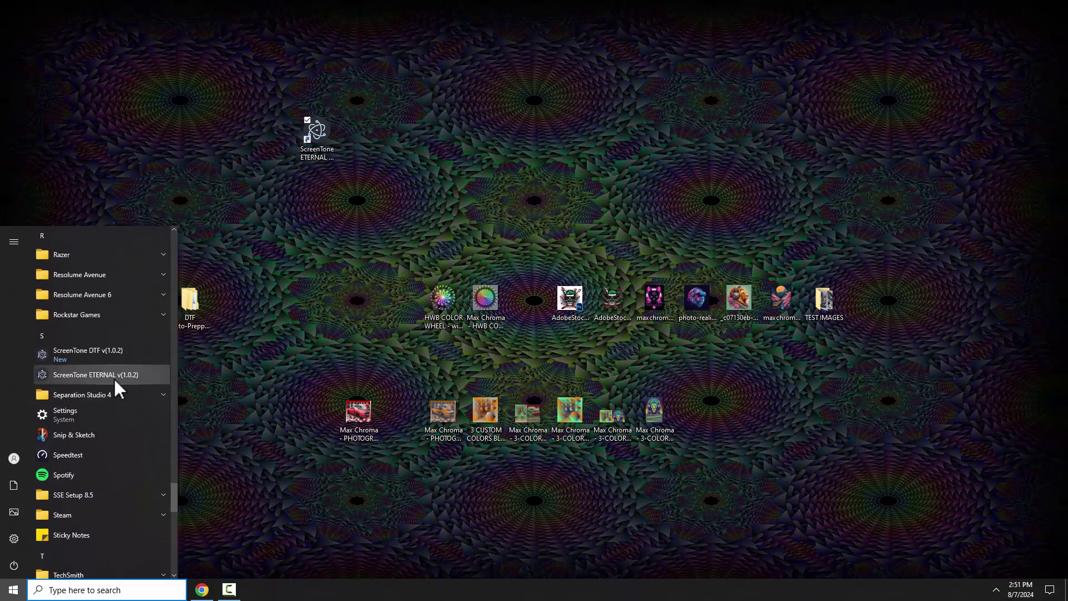
double_click(318, 134)
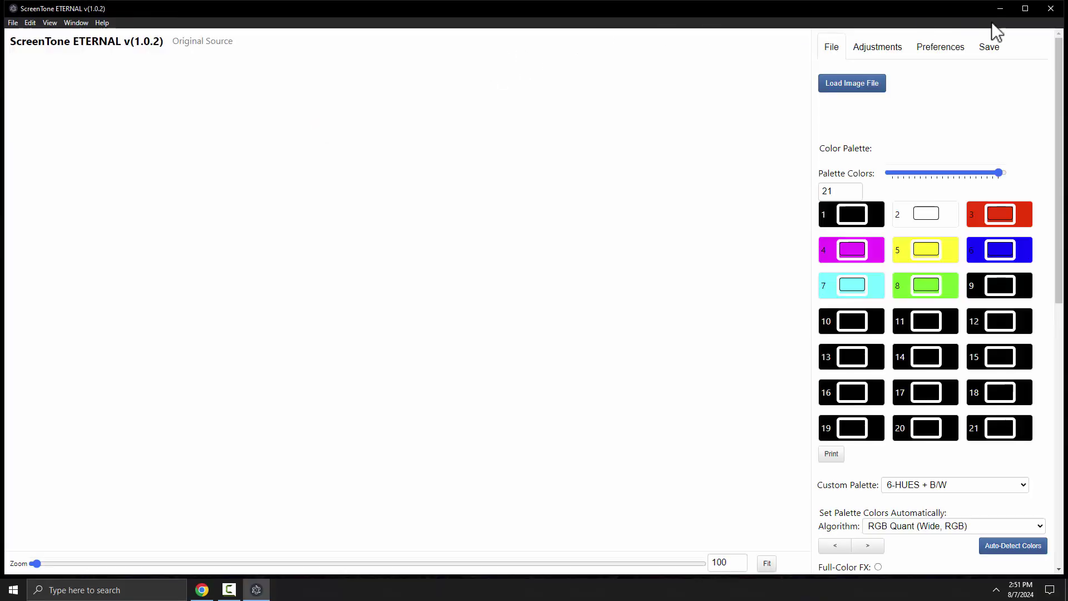
click(1024, 8)
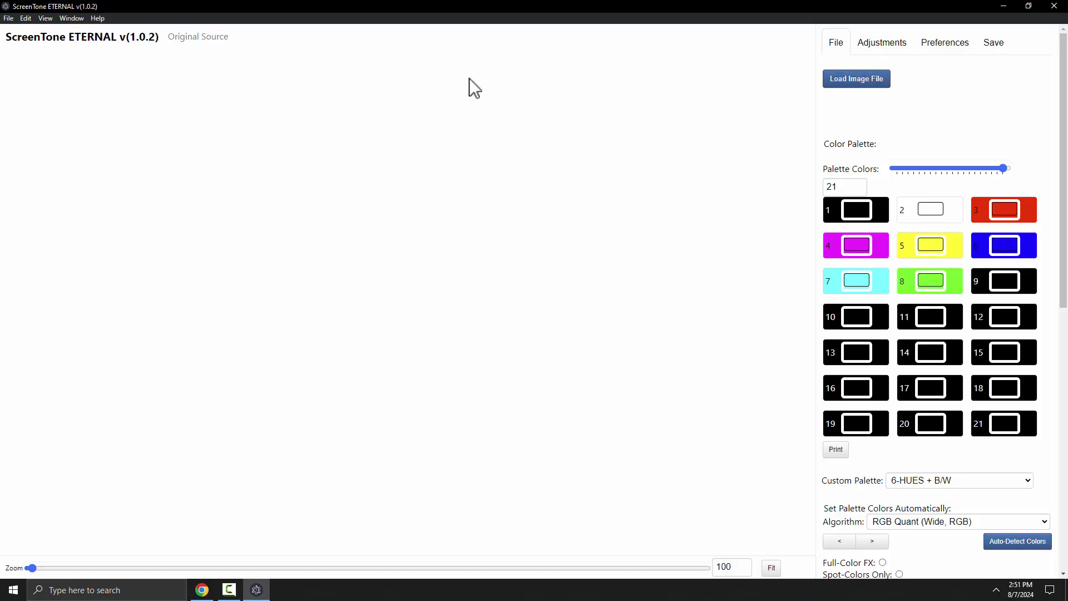
Load the Max Chroma PHOTOGRAPHIC 3-COLOR RED, WHITE, BLACK image of the red car from the Desktop.
click(857, 83)
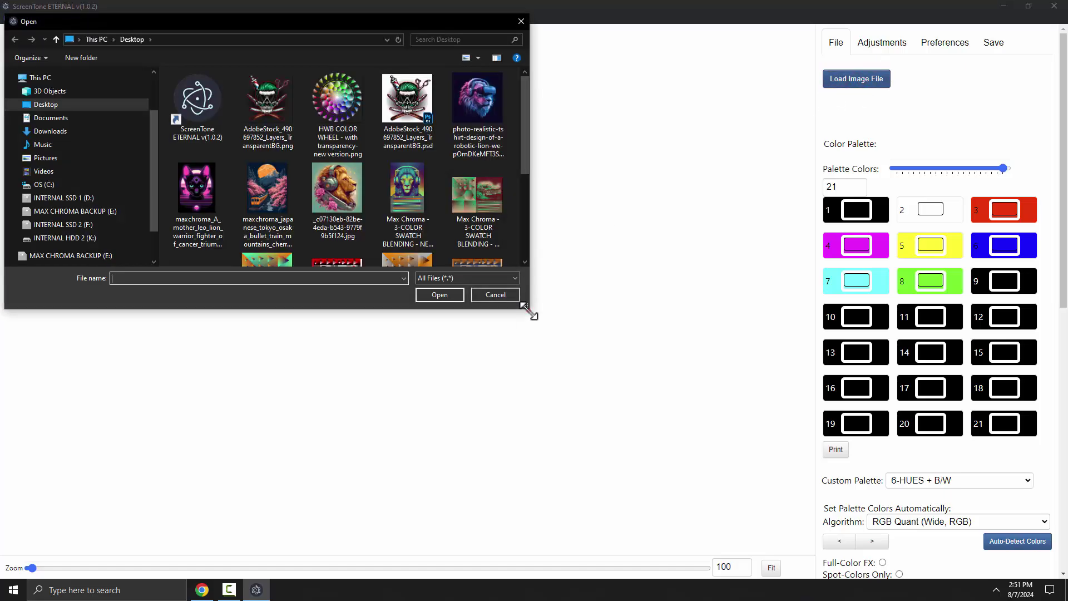
drag(527, 307, 634, 469)
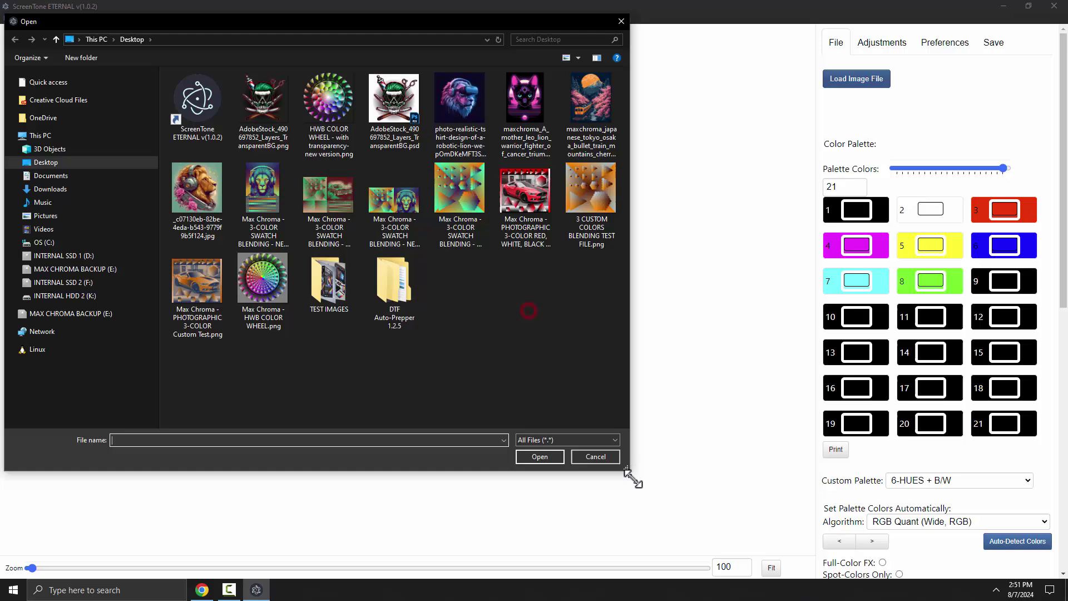
double_click(542, 198)
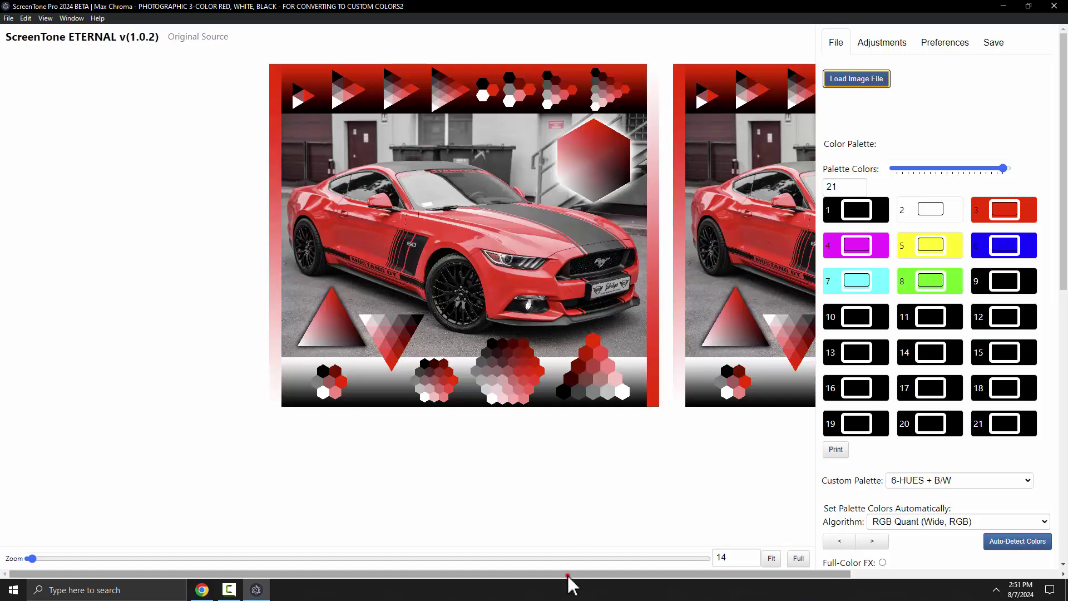
drag(568, 573, 784, 576)
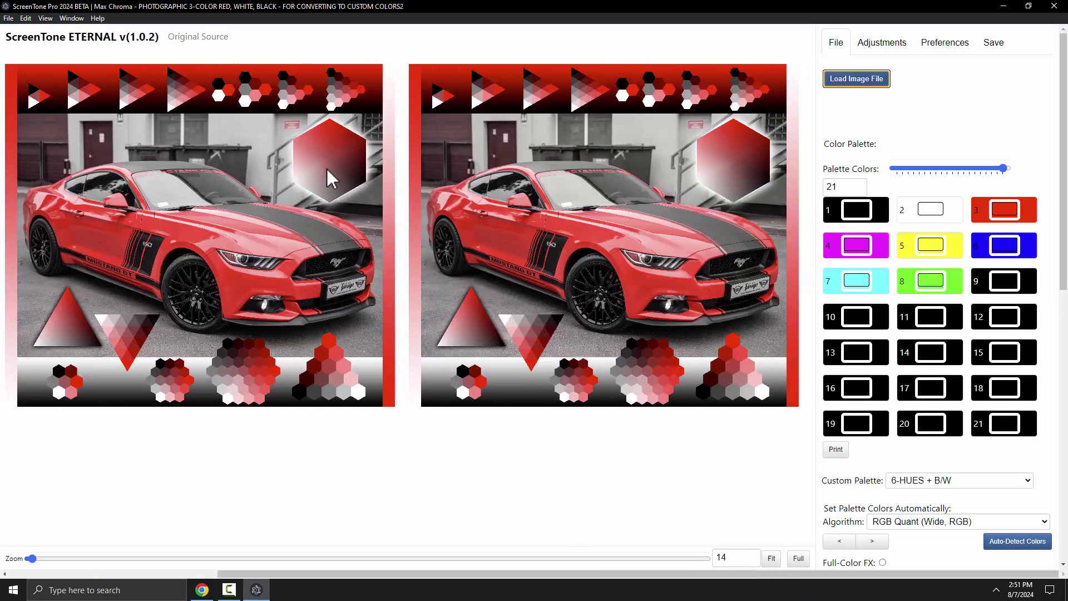
Hide the source image in the adjustment settings and show it again beside the preview.
click(878, 42)
click(906, 75)
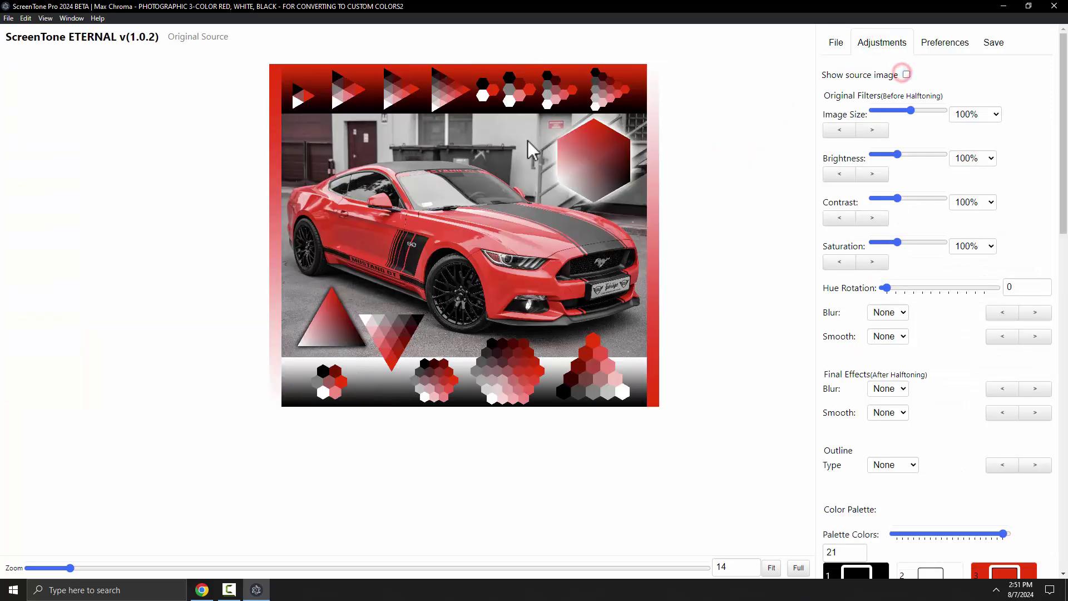
click(906, 74)
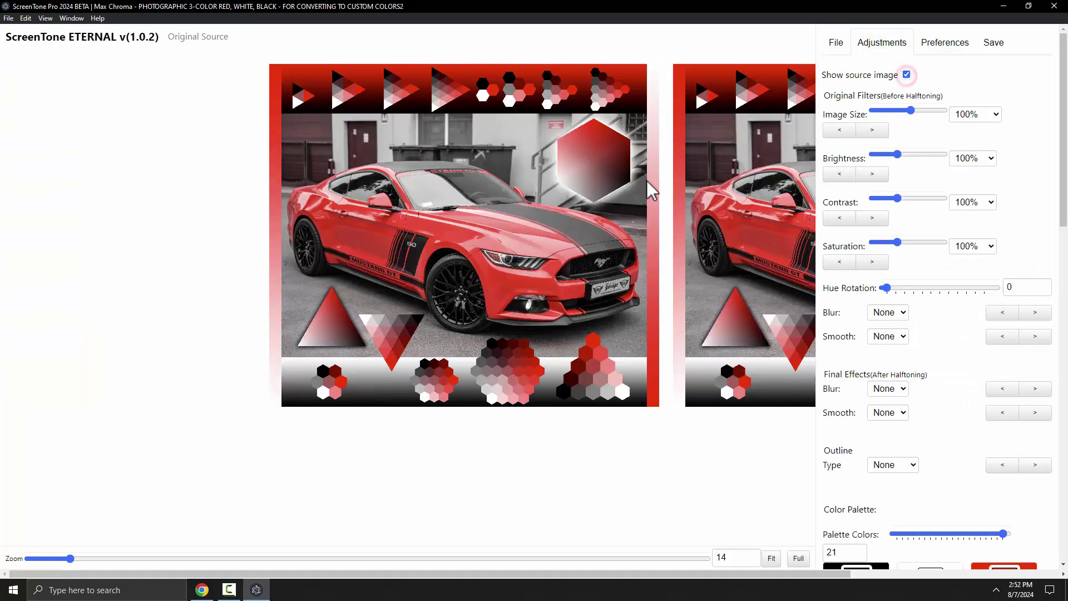
scroll(579, 570, right, 5)
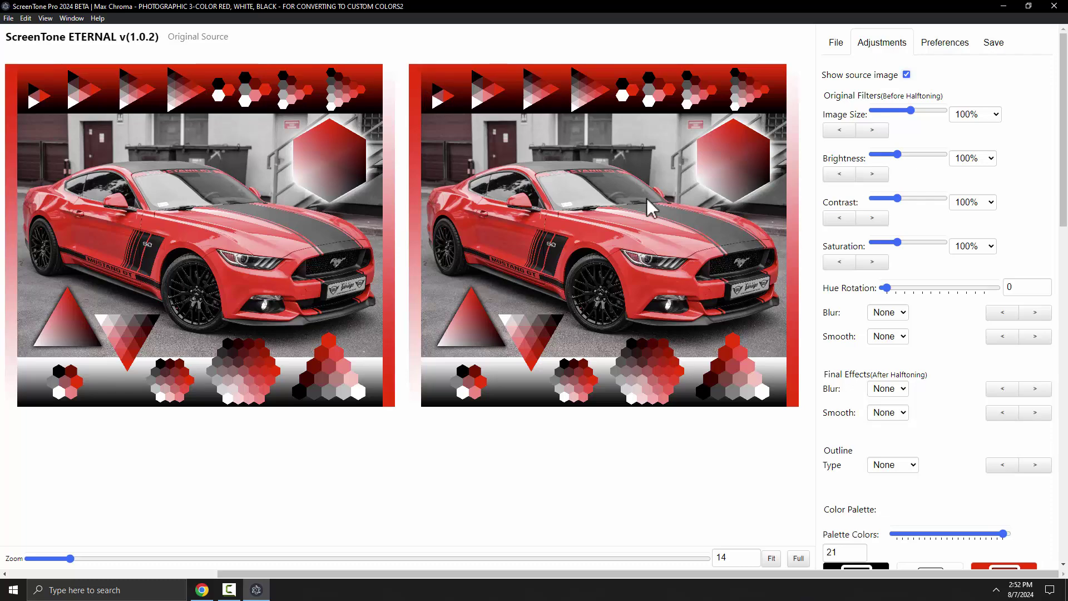
Reduce the palette to 3 colors and review the automatic palette algorithm and the Halftone & Gradient Separations option.
click(835, 45)
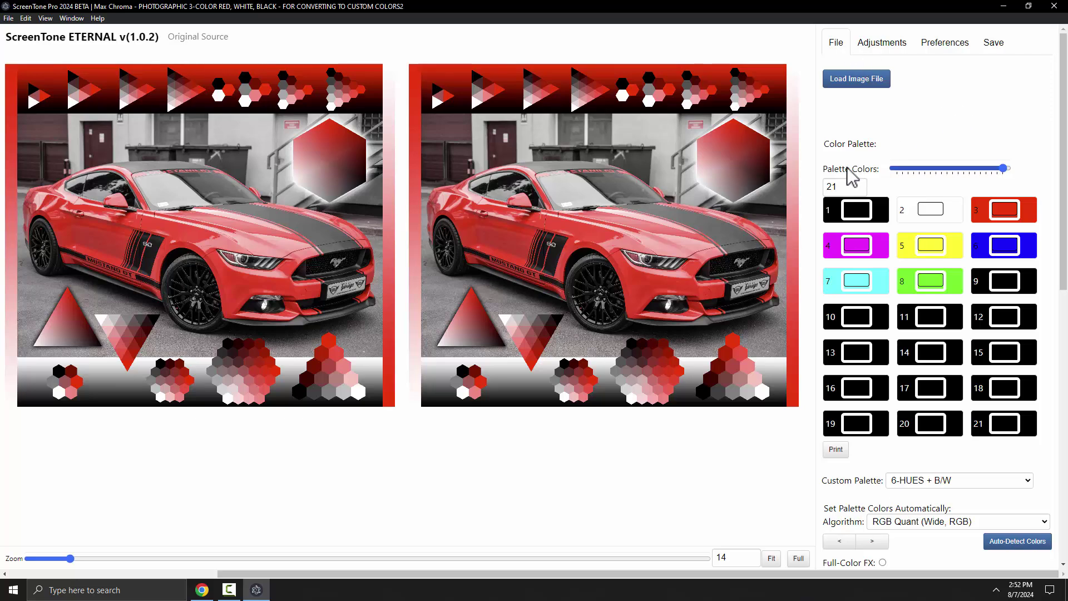
click(902, 168)
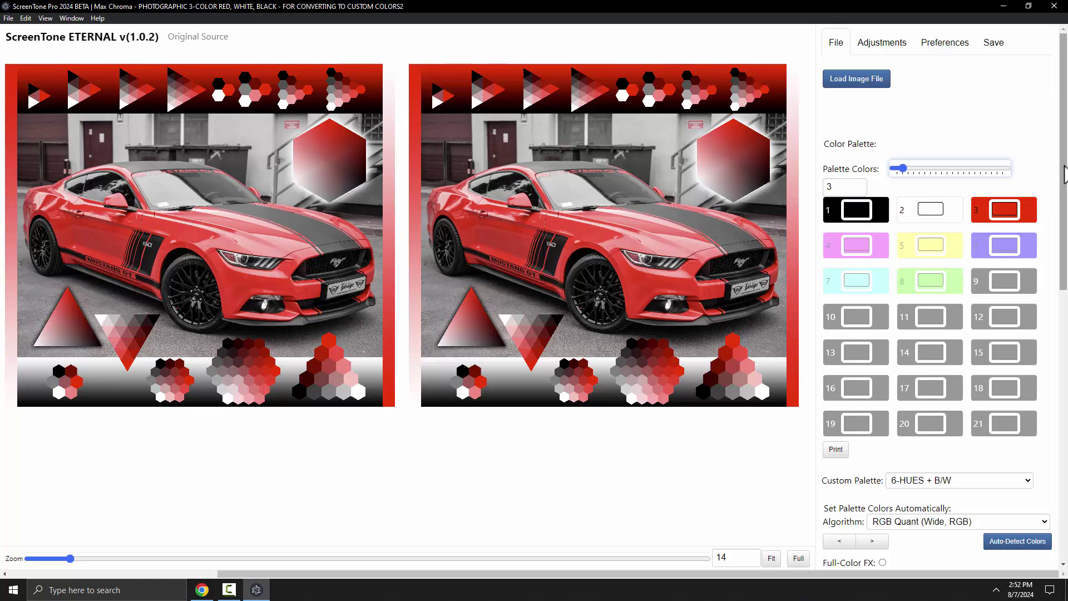
drag(1063, 165, 1064, 196)
scroll(1058, 253, down, 5)
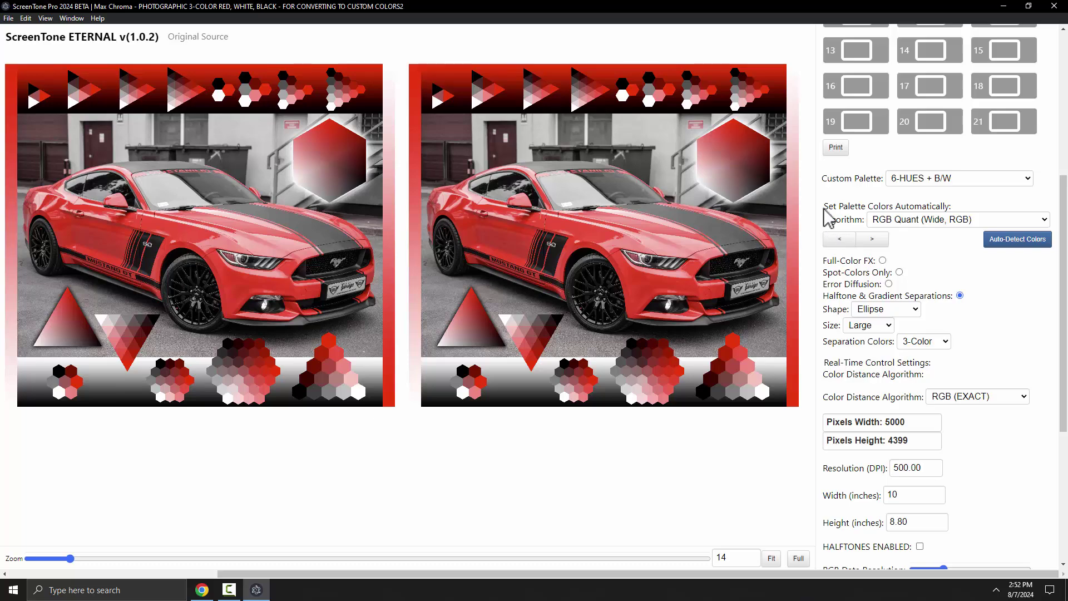
drag(824, 209, 960, 204)
click(836, 221)
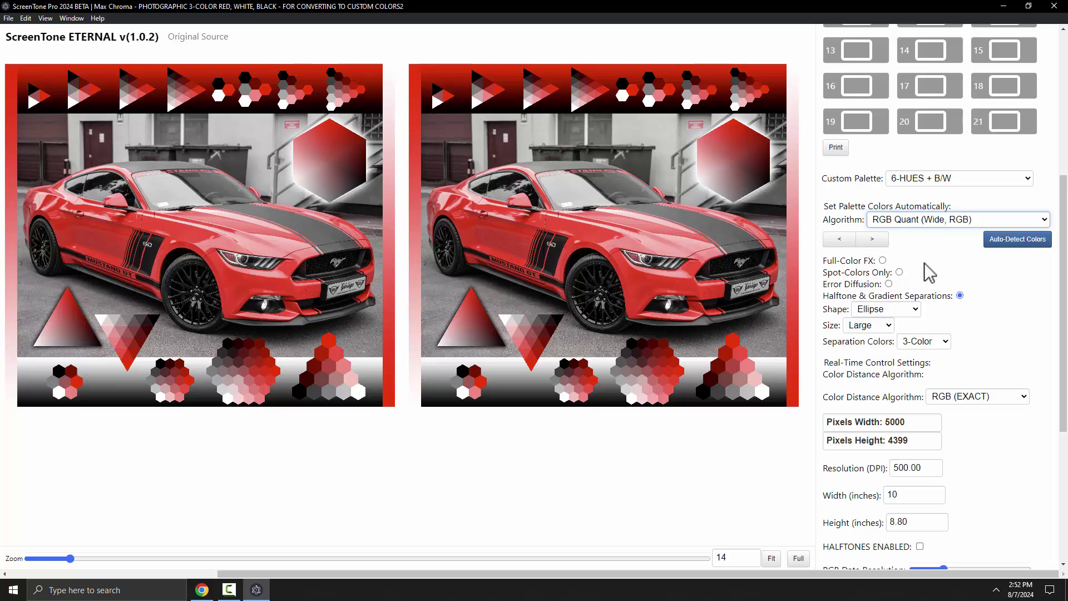
drag(824, 298, 955, 300)
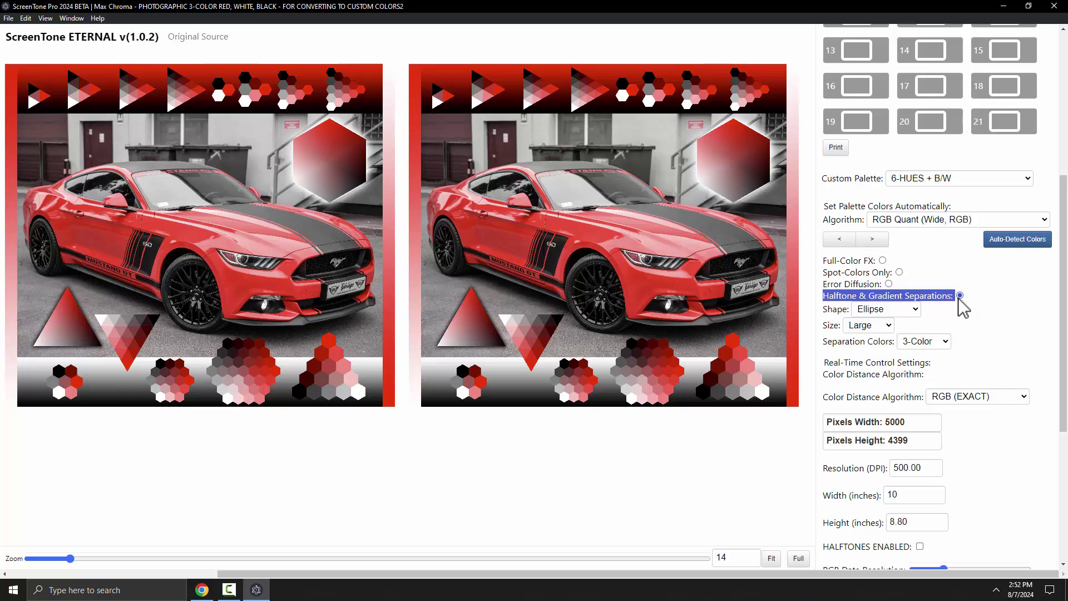
click(1010, 304)
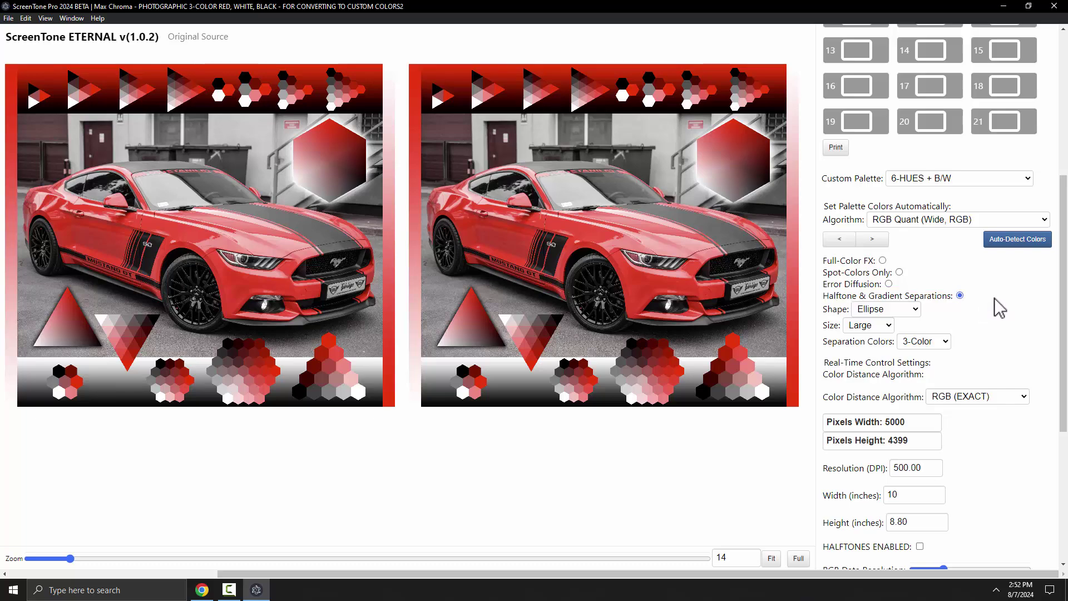
Enable halftones to preview the dot pattern on the full-color image, and disable them again.
scroll(1000, 308, down, 4)
drag(825, 323, 901, 330)
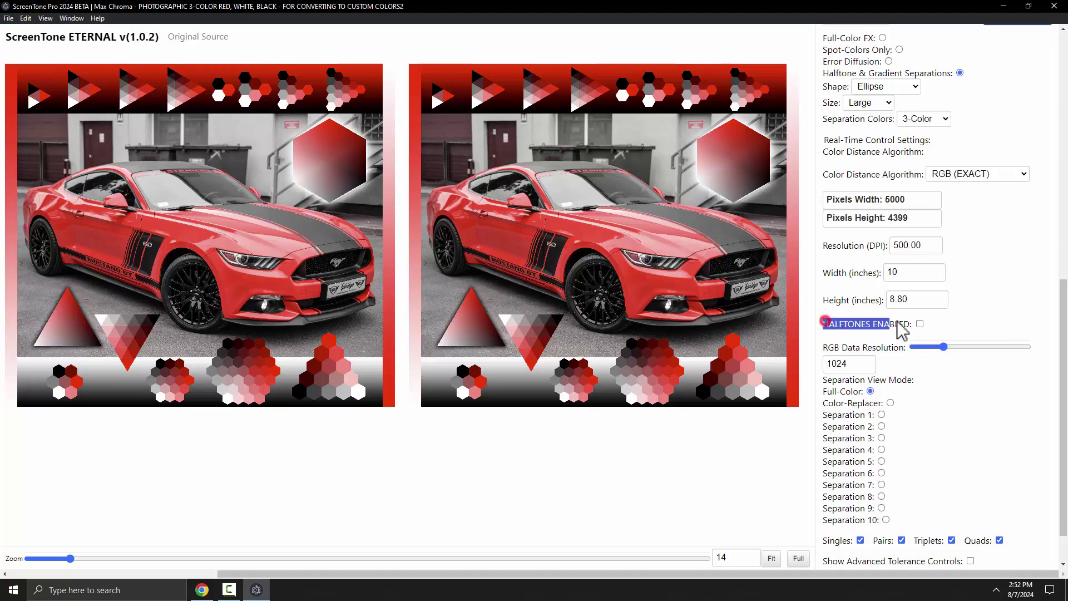
click(920, 324)
click(920, 324)
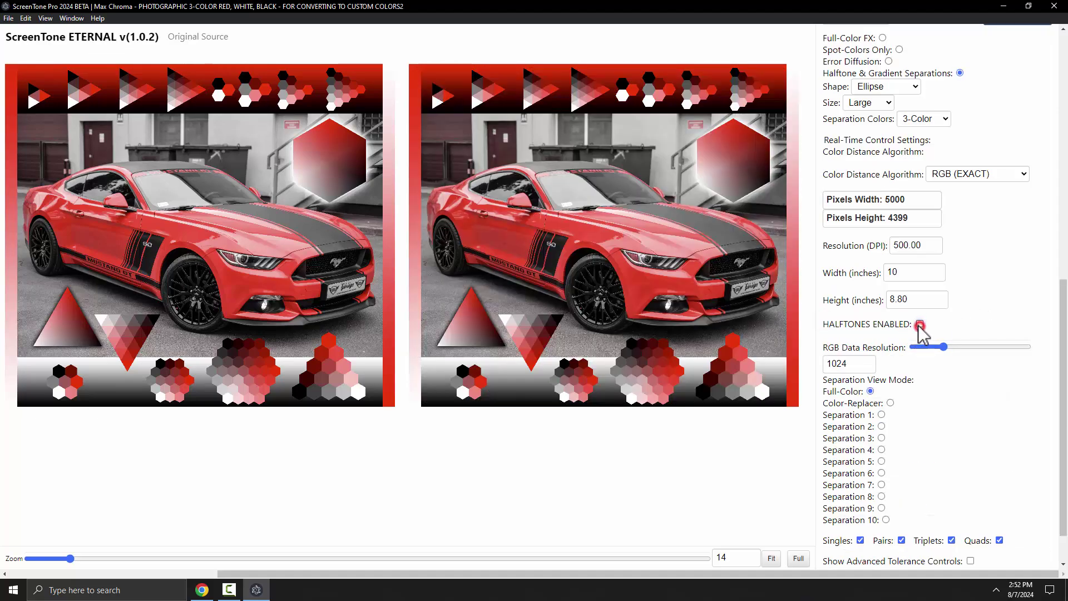
click(919, 324)
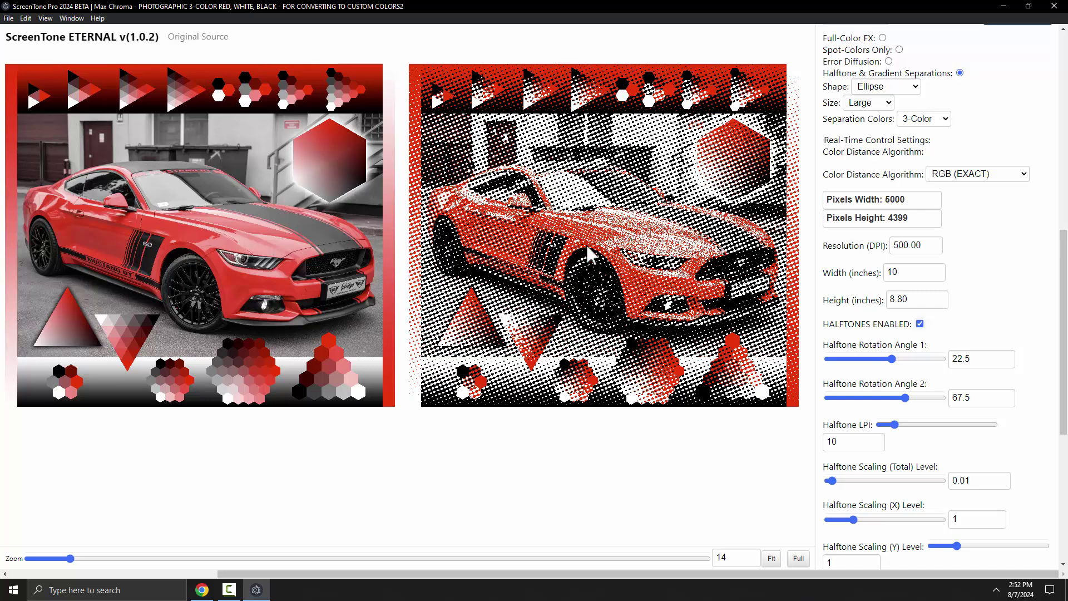
click(920, 324)
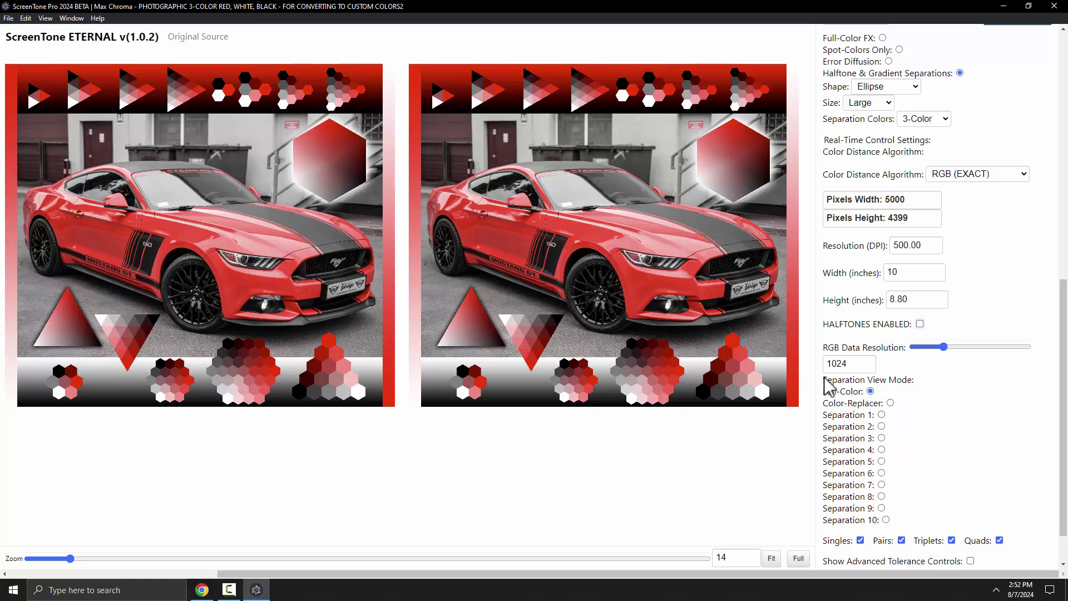
Preview Separation 1, Separation 2 and Separation 3 of the car image one after another.
drag(825, 381, 920, 389)
click(906, 394)
click(882, 415)
click(882, 427)
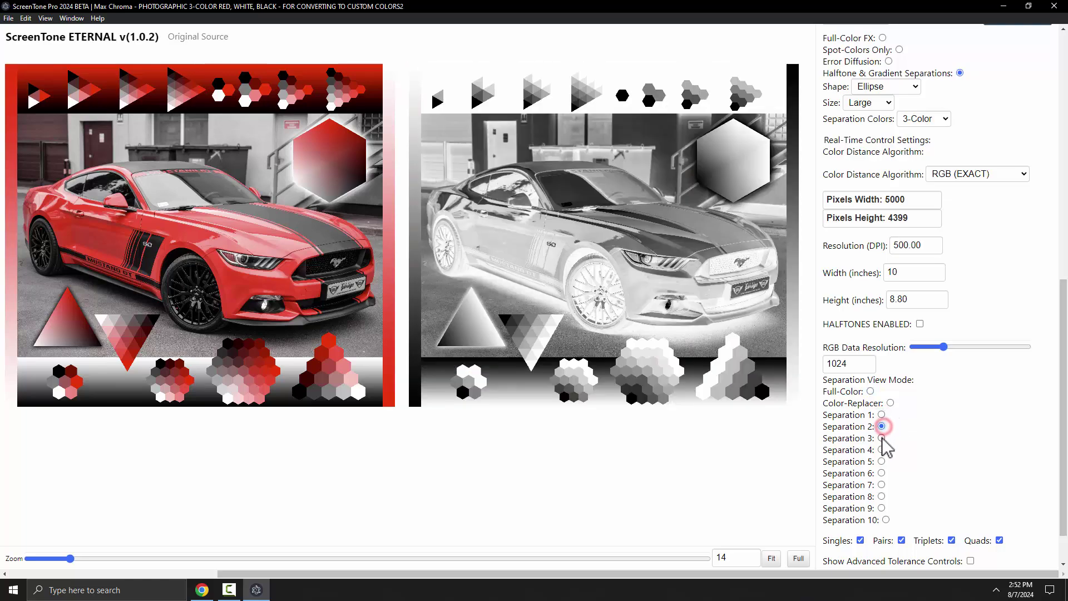
click(882, 439)
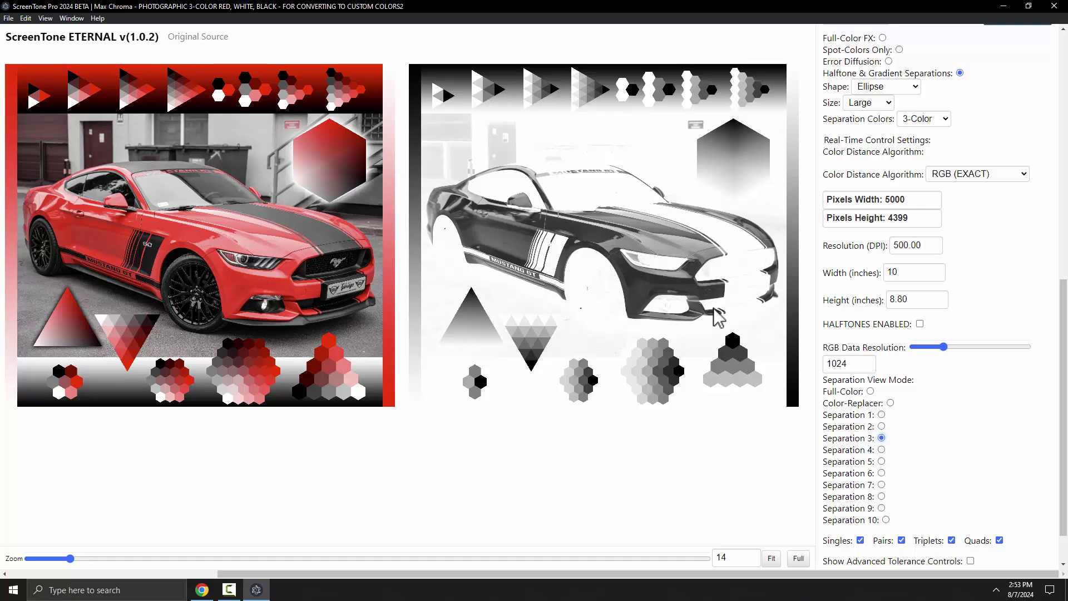
Check the palette colors and the save options, and return to the file settings.
scroll(941, 434, up, 10)
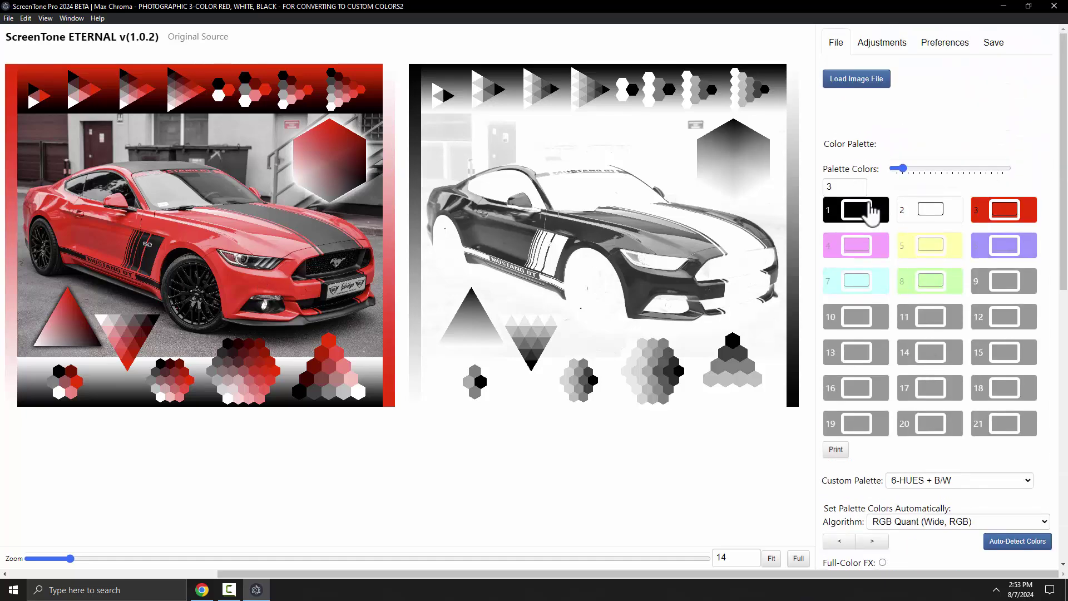
click(995, 33)
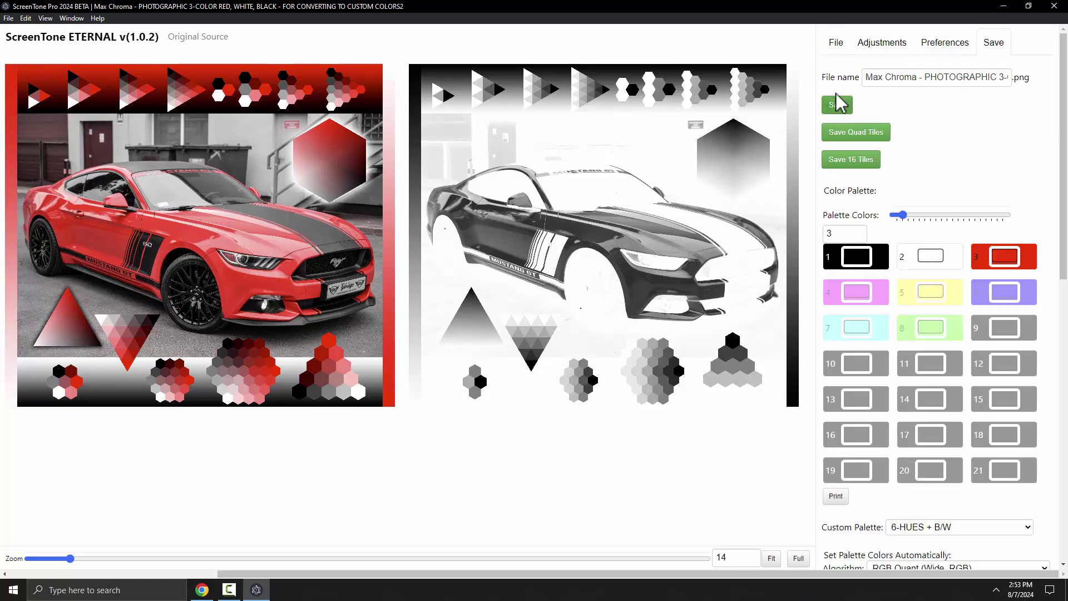
click(837, 43)
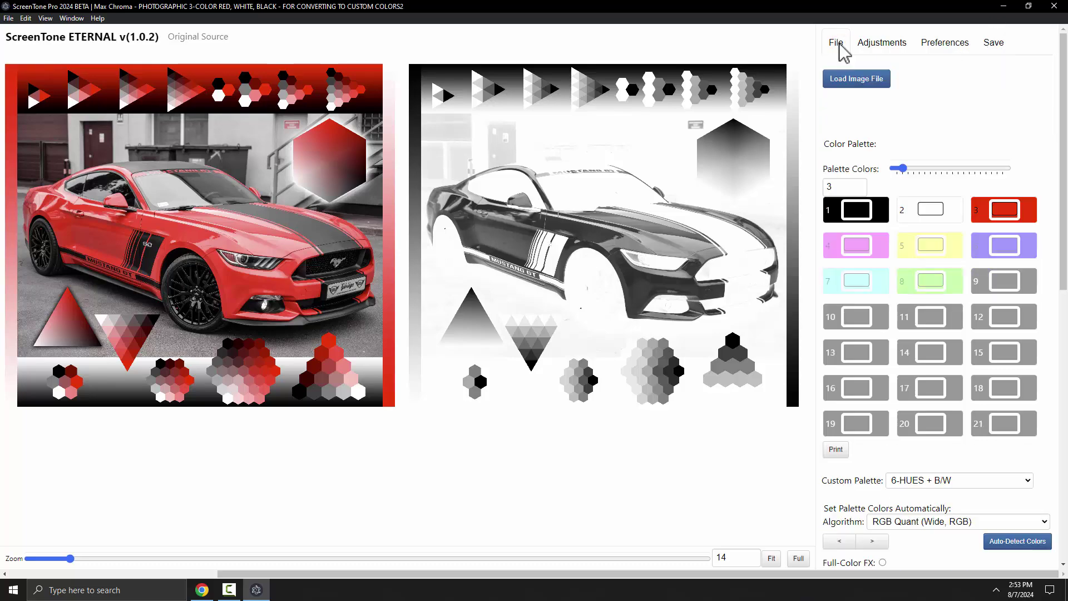
Switch the separation view through Separation 2 to Separation 1, and enable halftones for it.
scroll(894, 358, down, 10)
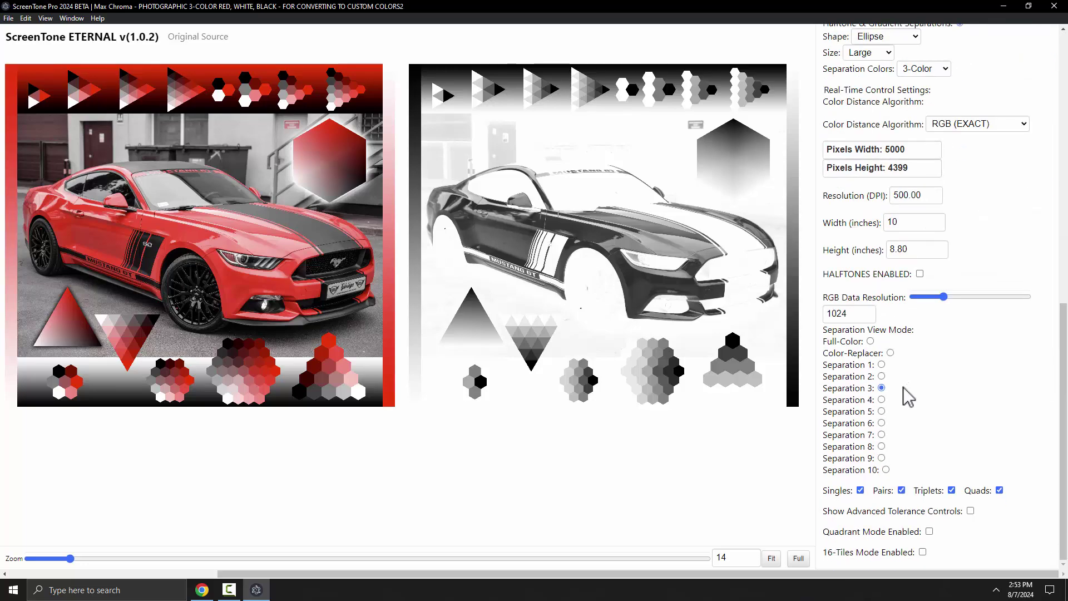
click(881, 377)
click(881, 365)
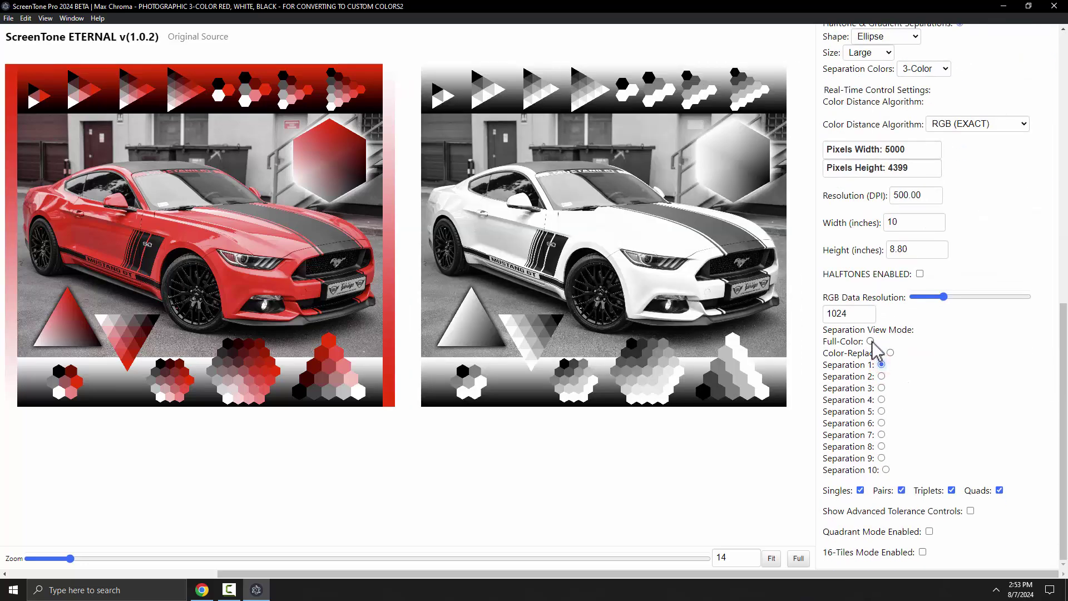
click(920, 273)
click(920, 274)
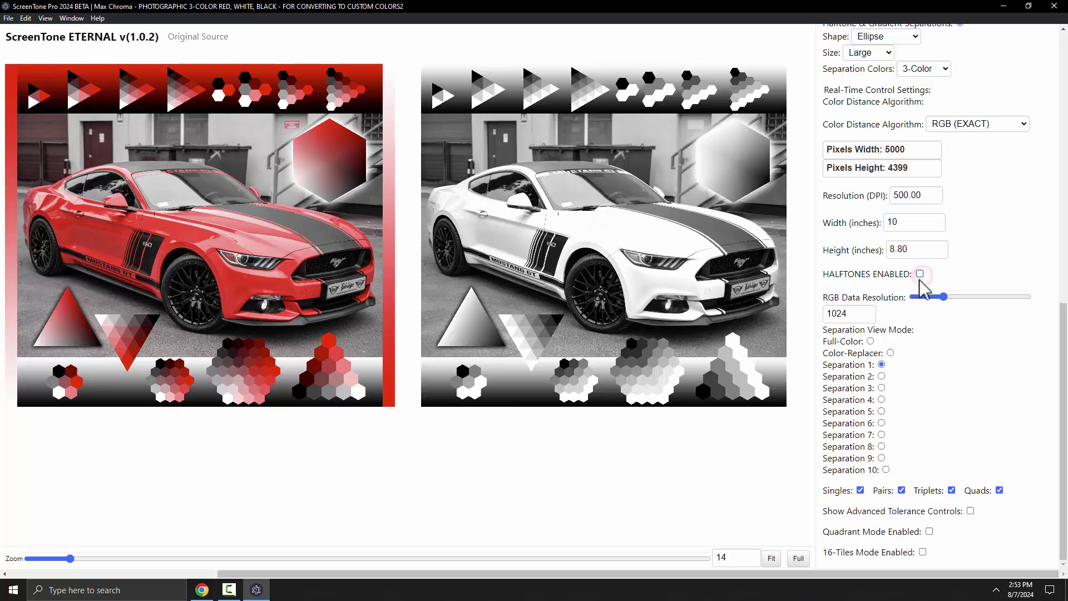
click(920, 274)
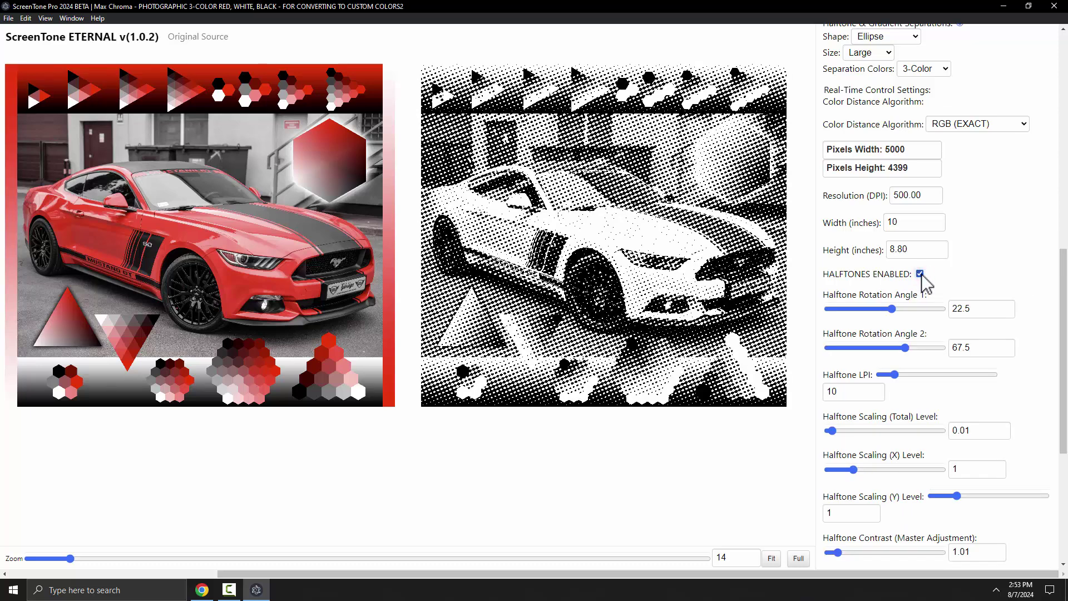
Set Halftone Rotation Angle 1 to about 7.54 and the Halftone LPI to 5.
mouse_move(892, 309)
mouse_down()
mouse_move(907, 310)
mouse_move(887, 311)
mouse_up()
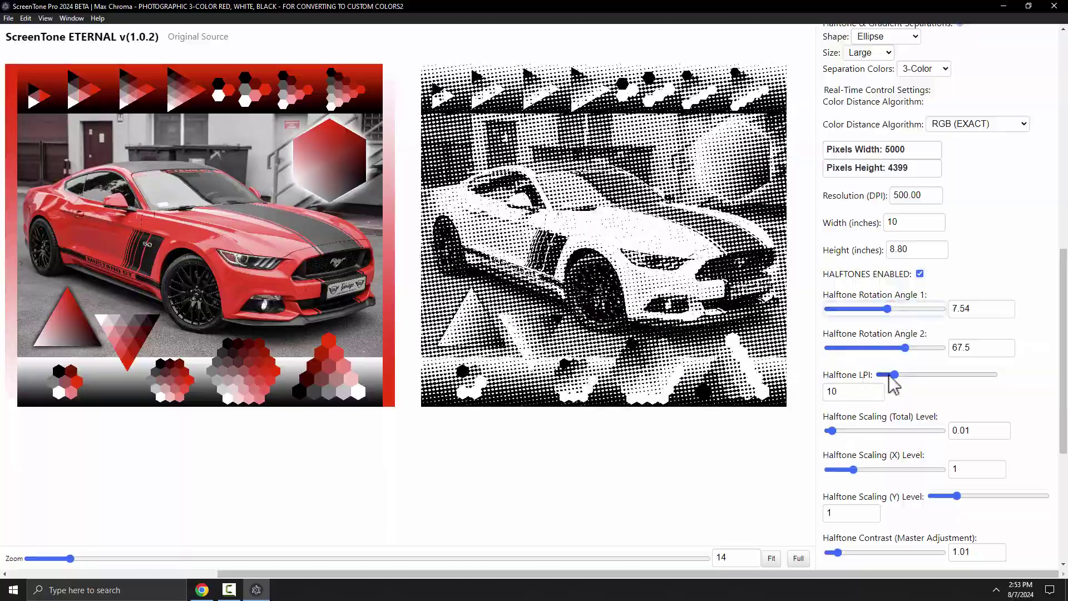
mouse_move(890, 376)
mouse_down()
mouse_move(911, 374)
mouse_move(884, 373)
mouse_up()
double_click(841, 392)
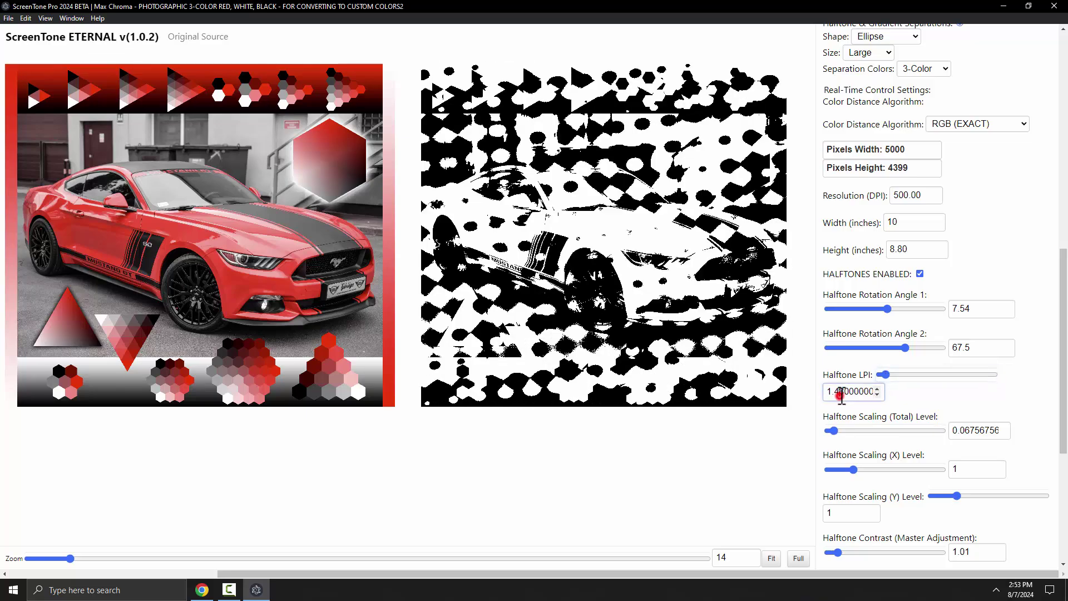
text(5)
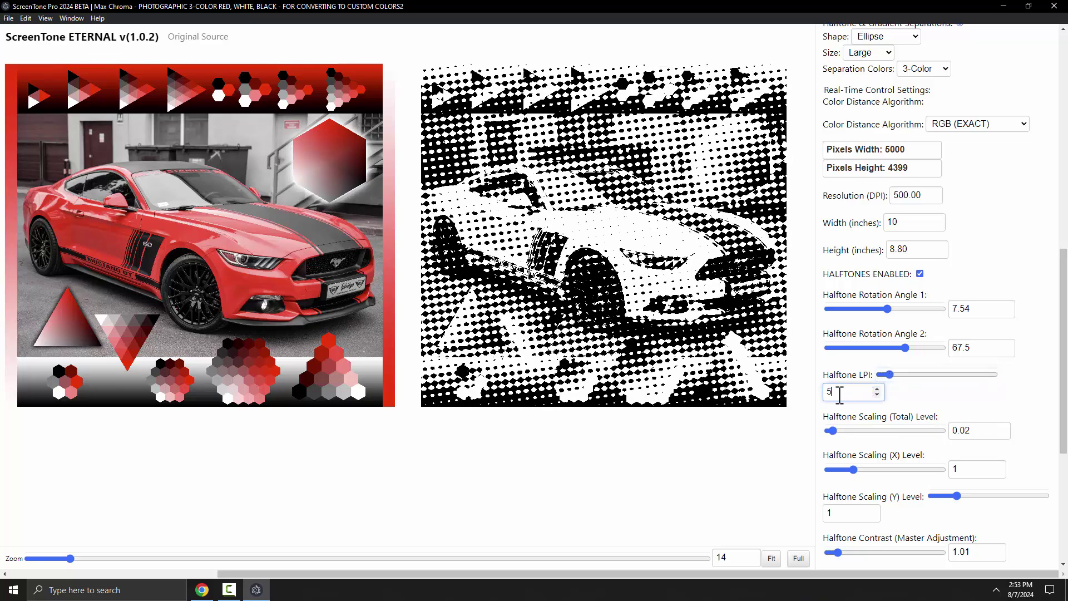
Set the Halftone LPI to 45 for a finer dot pattern.
double_click(904, 222)
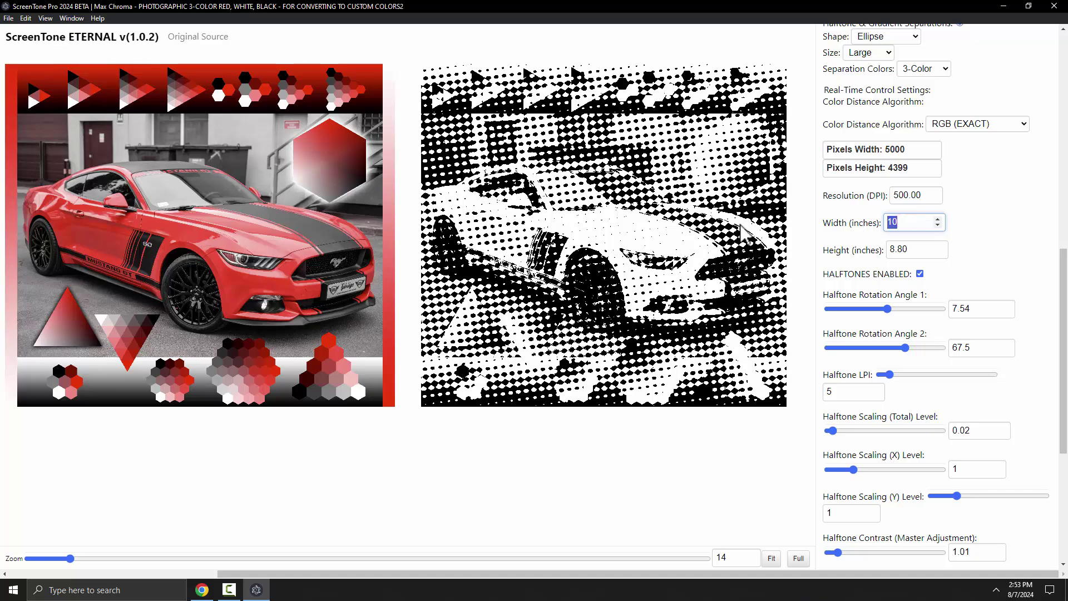
click(888, 376)
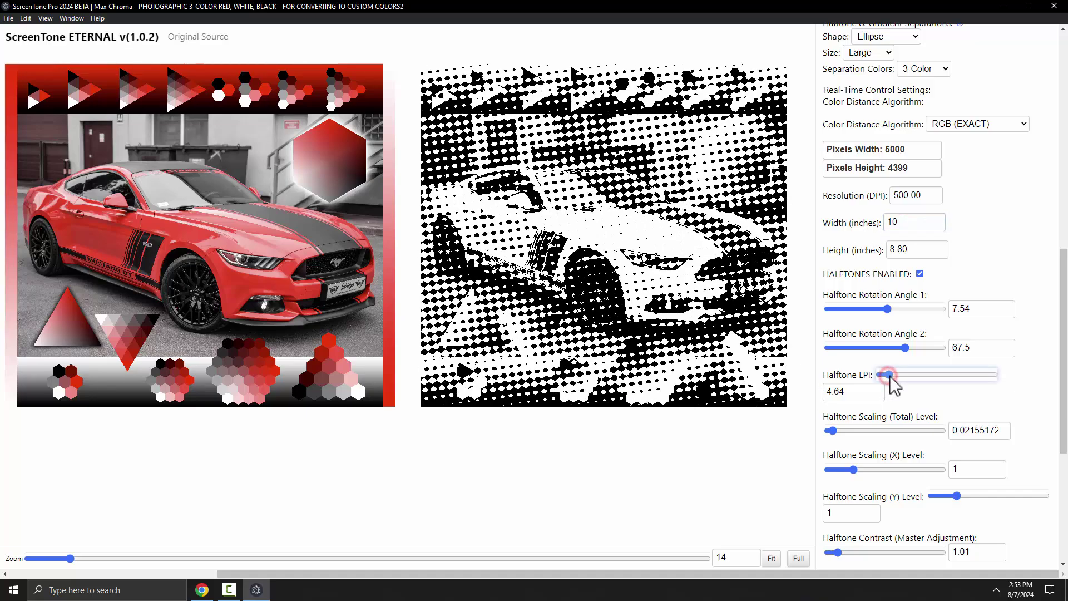
drag(890, 377, 902, 377)
double_click(845, 392)
text(45)
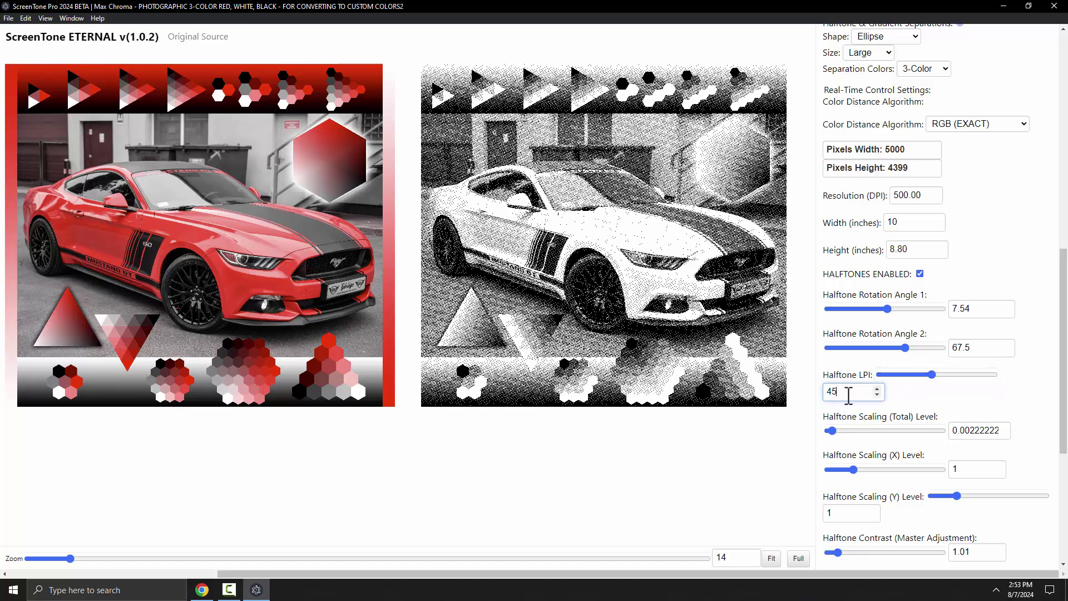
Examine the image's width in inches and its pixel width and height.
double_click(917, 222)
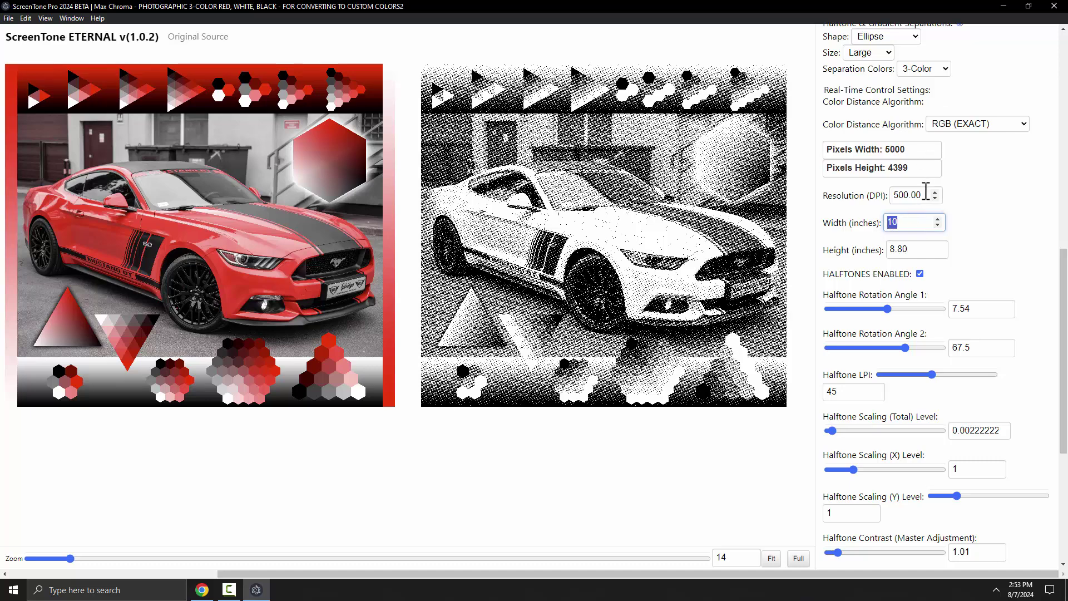
double_click(919, 149)
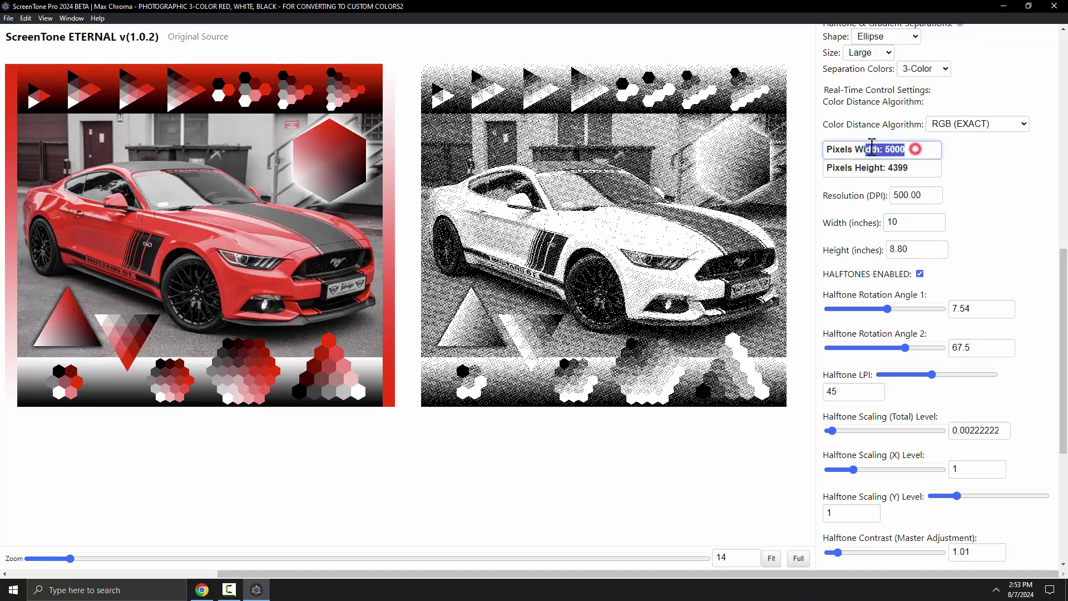
double_click(921, 167)
click(914, 147)
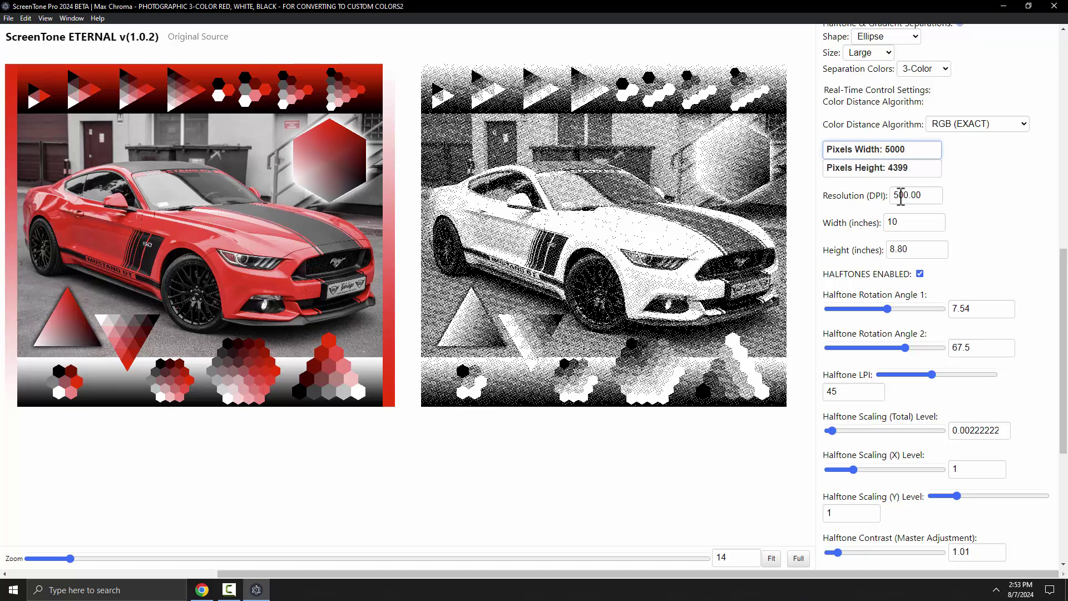
click(902, 222)
double_click(903, 222)
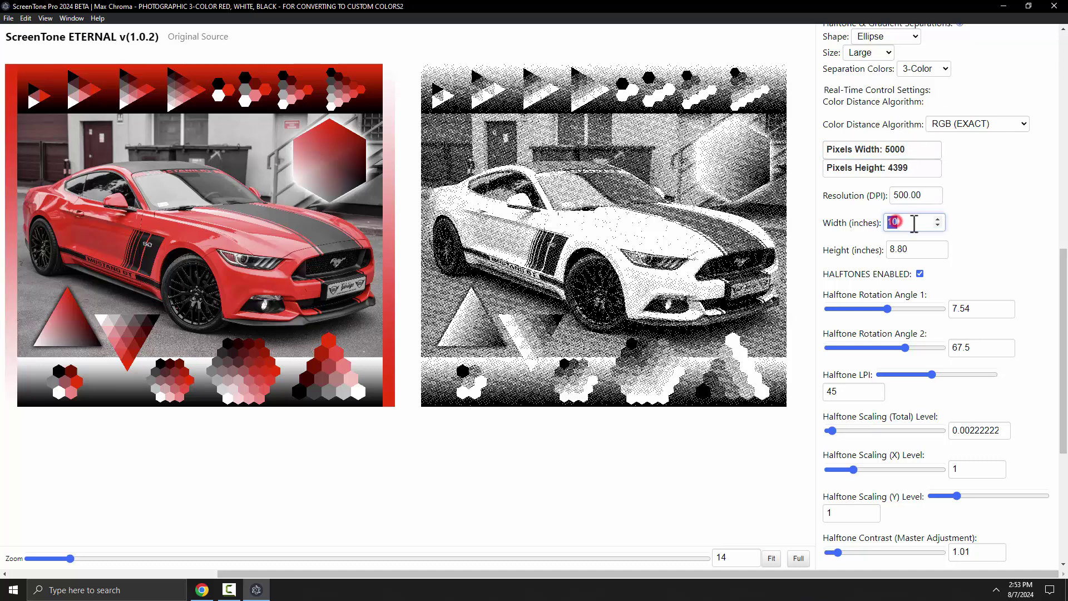
Set the image resolution to about 300 DPI.
click(905, 196)
double_click(904, 196)
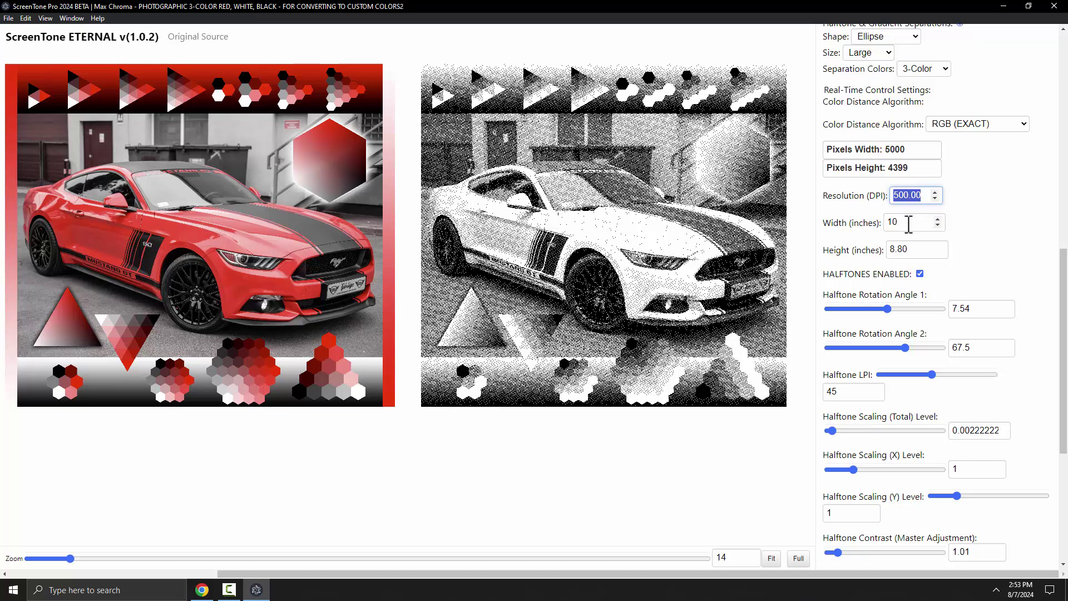
text(3.00)
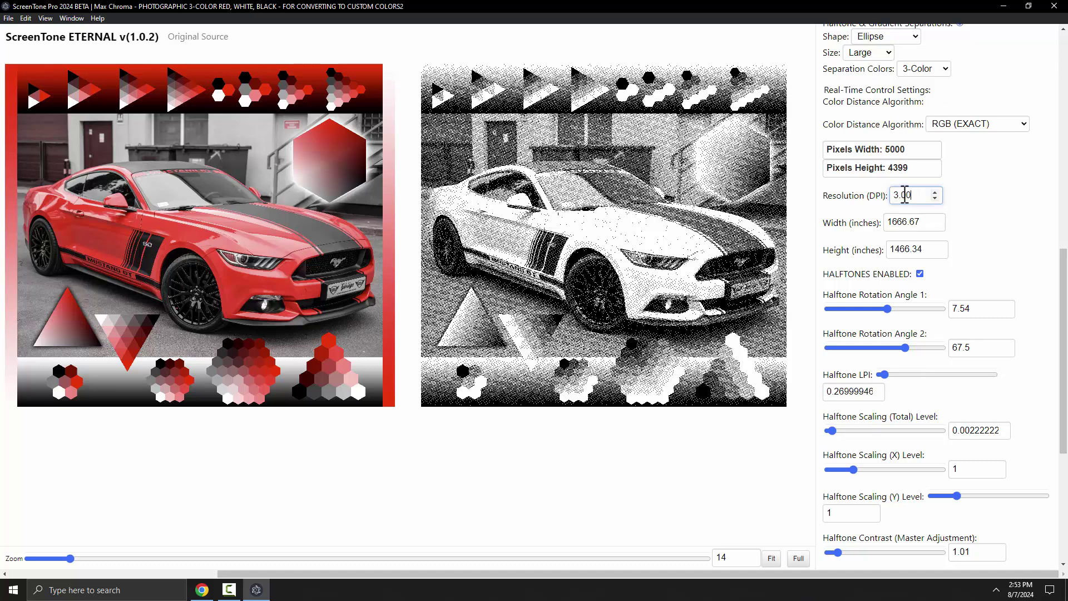
double_click(906, 195)
text(30.00)
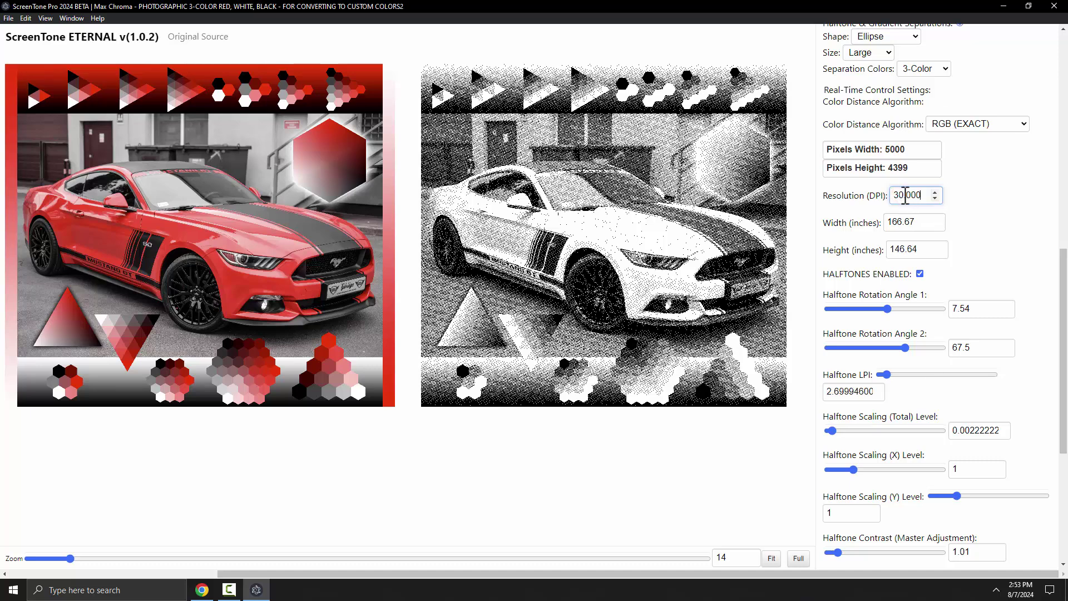
click(907, 194)
text(0)
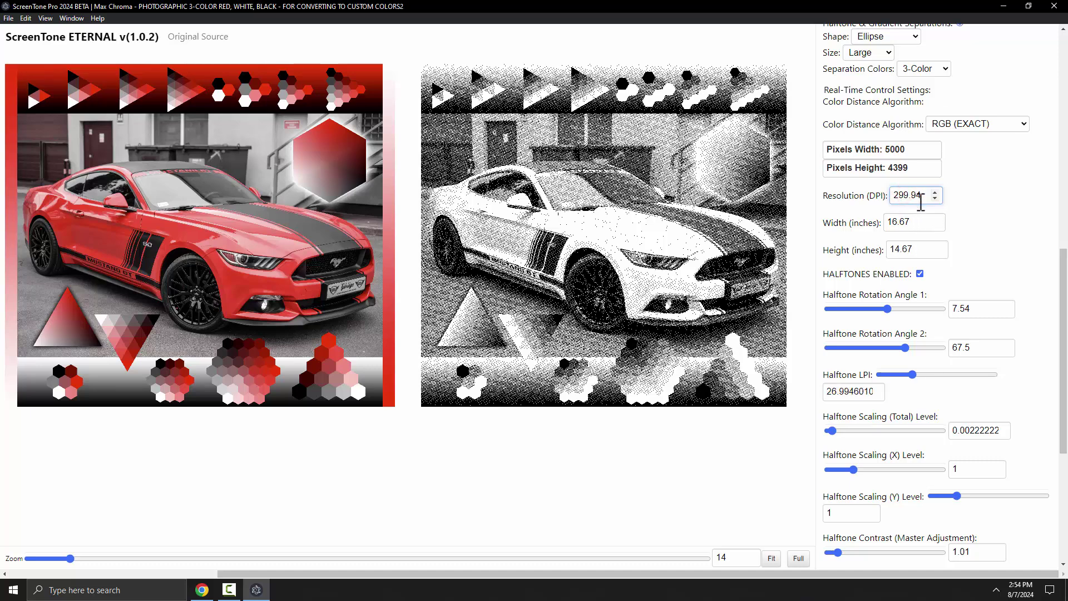
Check the resolution against the print width, and set the width to 10 inches.
double_click(907, 222)
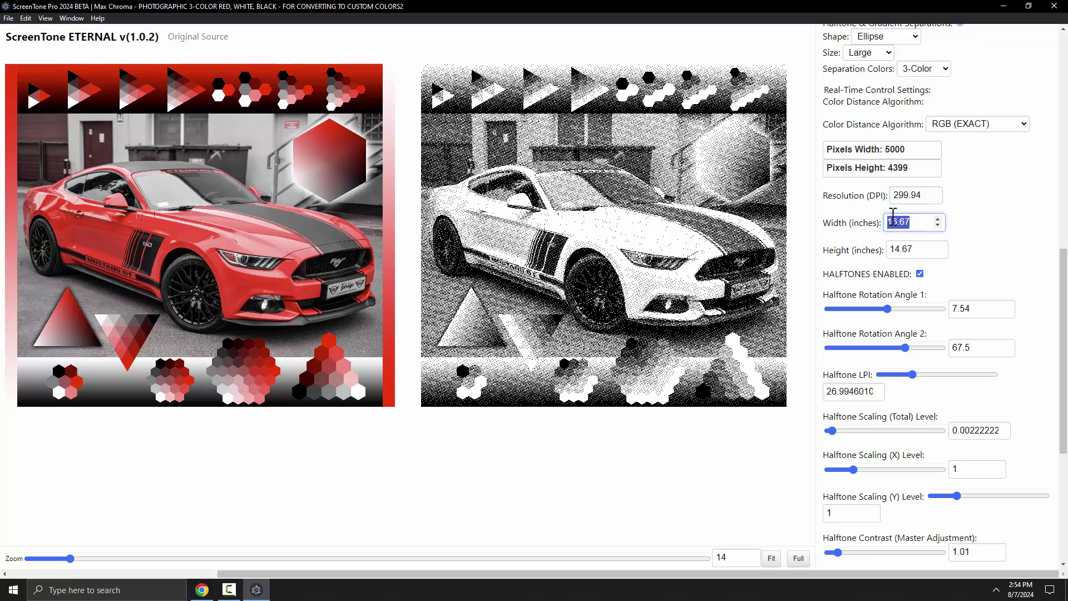
double_click(908, 195)
double_click(911, 222)
text(10)
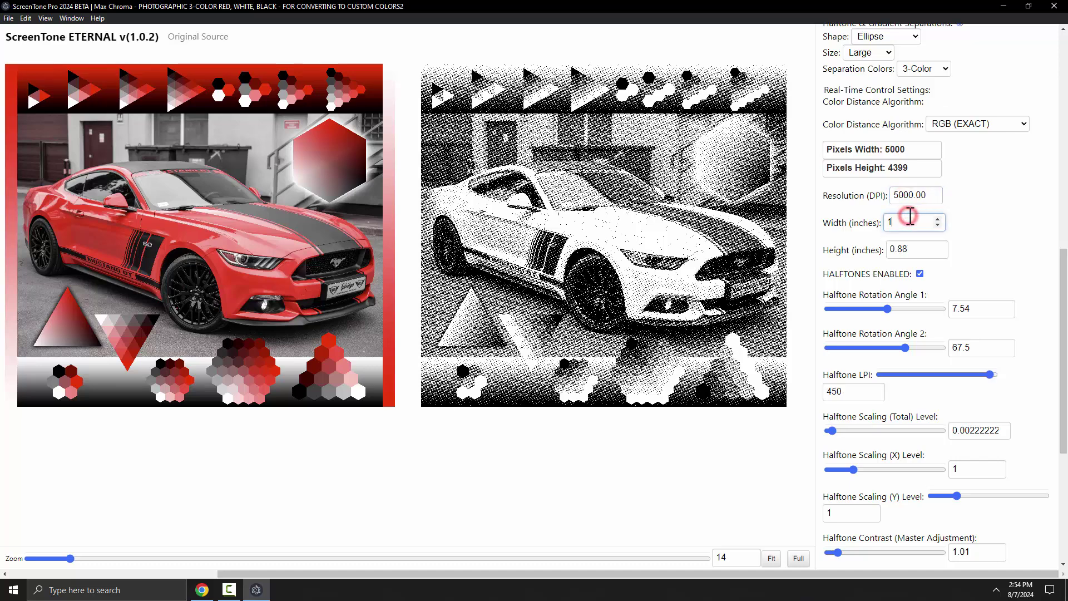
Compare the image's pixel width with its print width in inches and the Halftone LPI value.
click(996, 226)
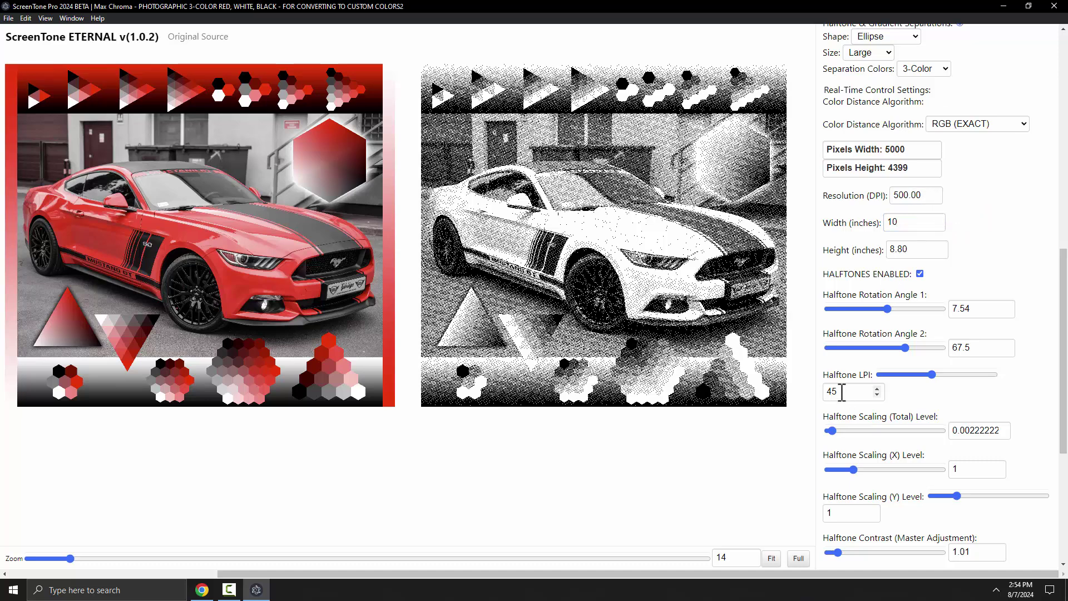
drag(913, 156, 883, 153)
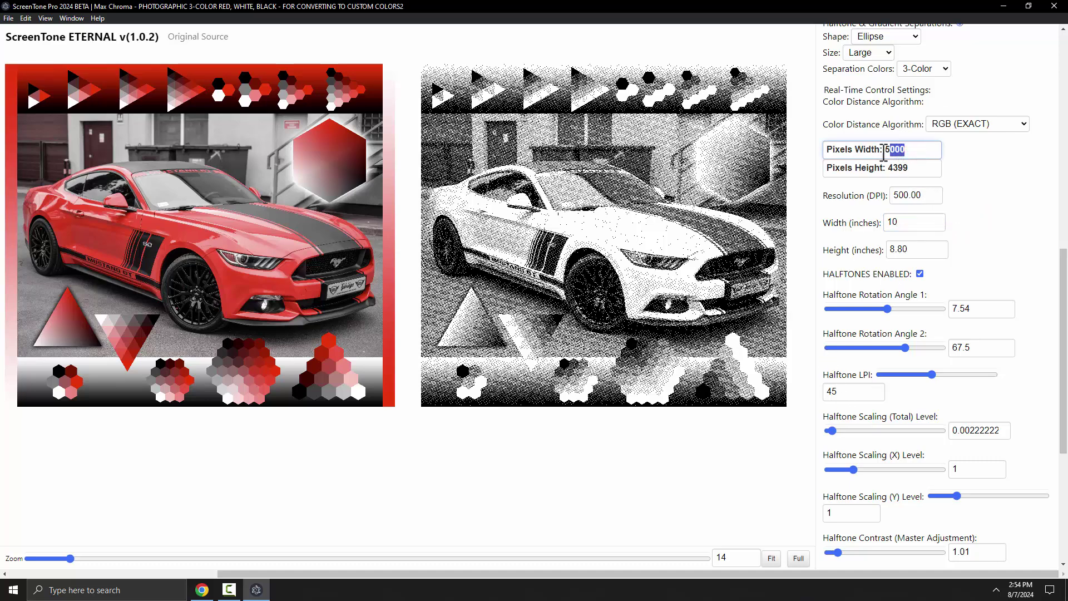
click(971, 162)
click(894, 149)
double_click(900, 221)
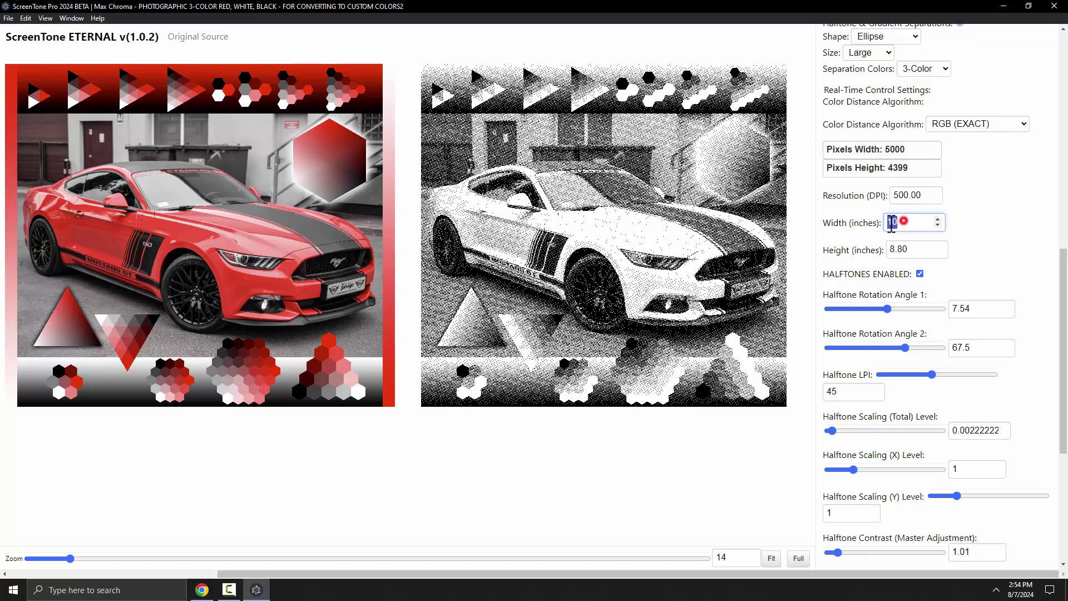
click(977, 229)
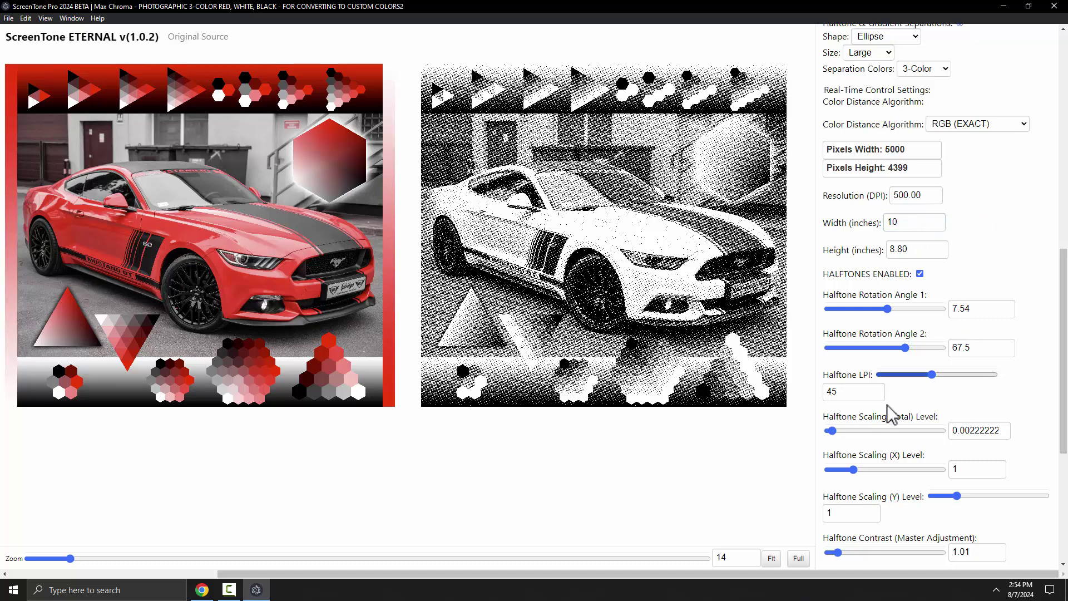
click(848, 392)
key(shift+Left)
drag(846, 393, 831, 393)
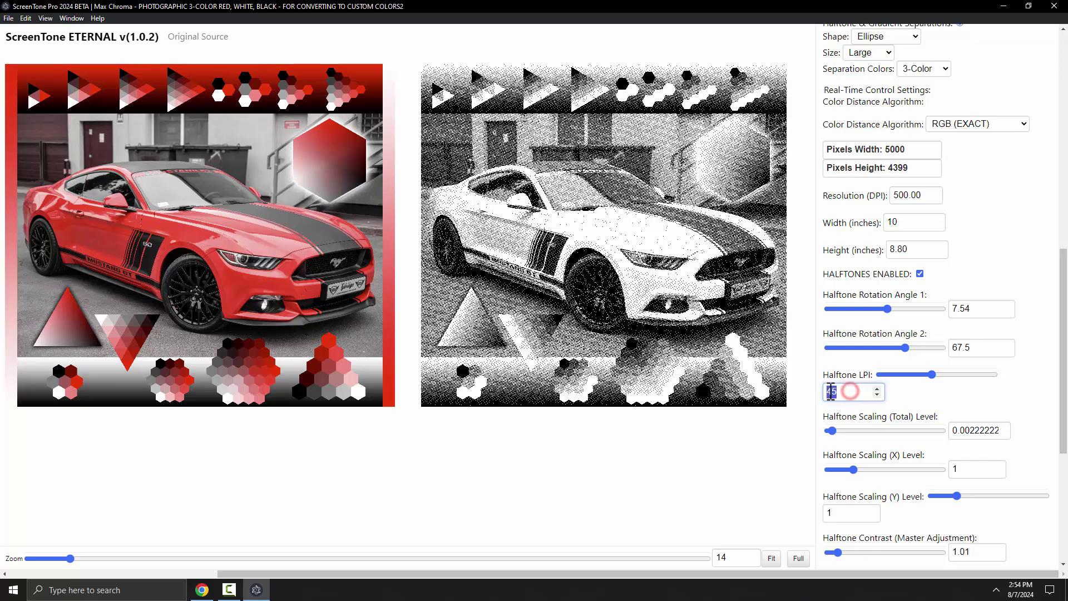
double_click(899, 222)
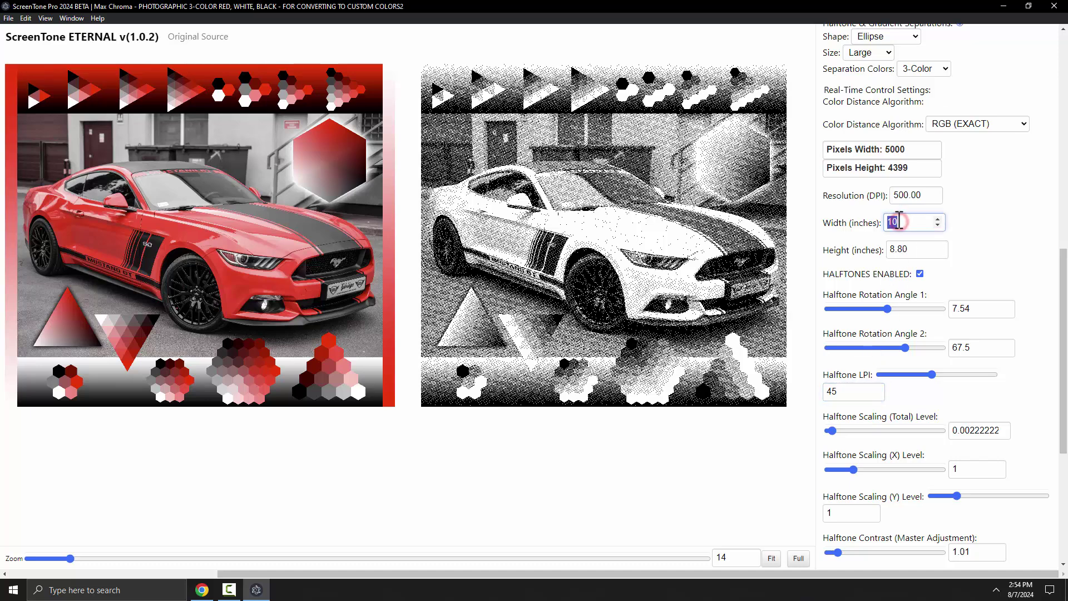
Preview Separation 2 and Separation 3, and set the separation view mode to Full-Color.
scroll(946, 434, down, 4)
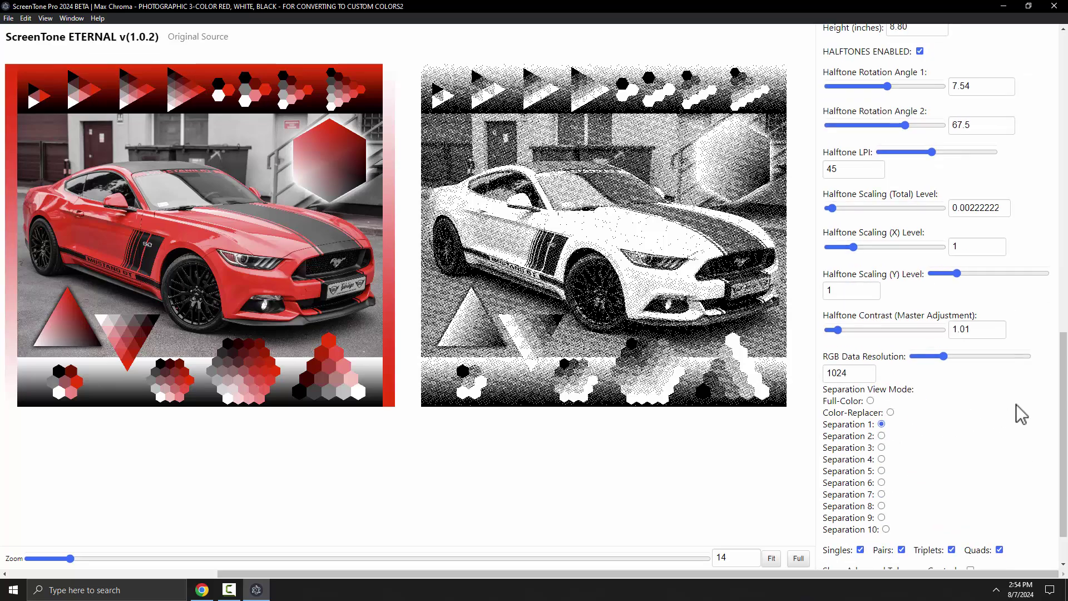
scroll(1062, 362, down, 1)
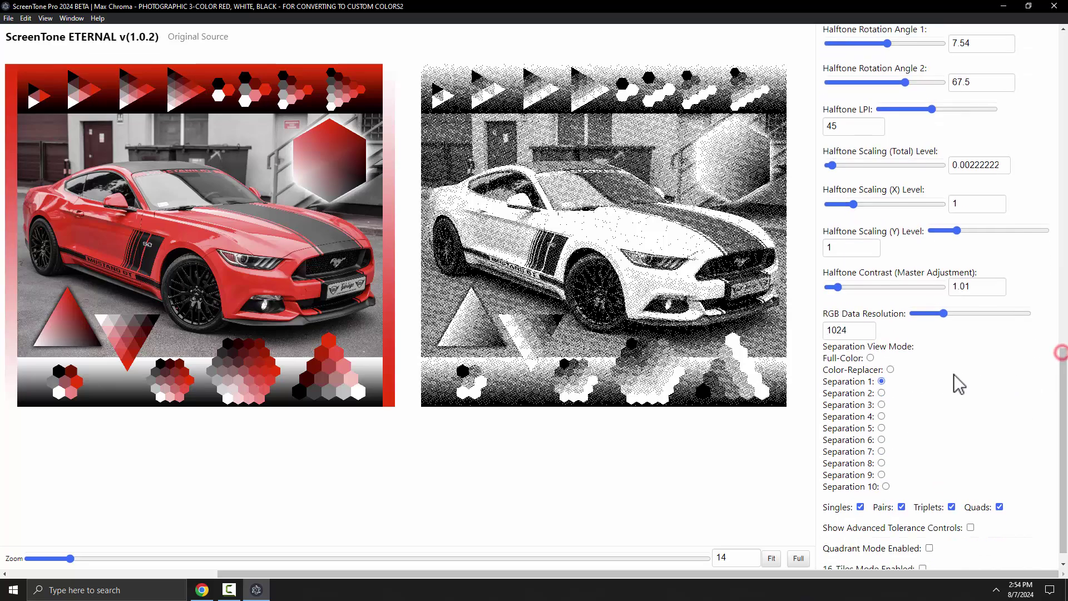
click(882, 393)
click(882, 404)
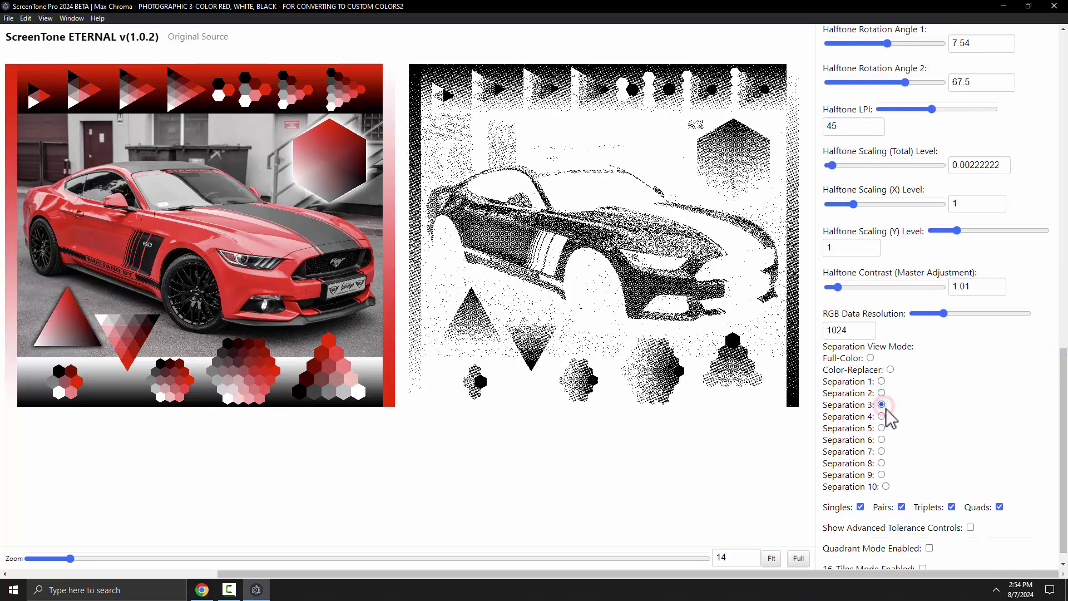
click(870, 359)
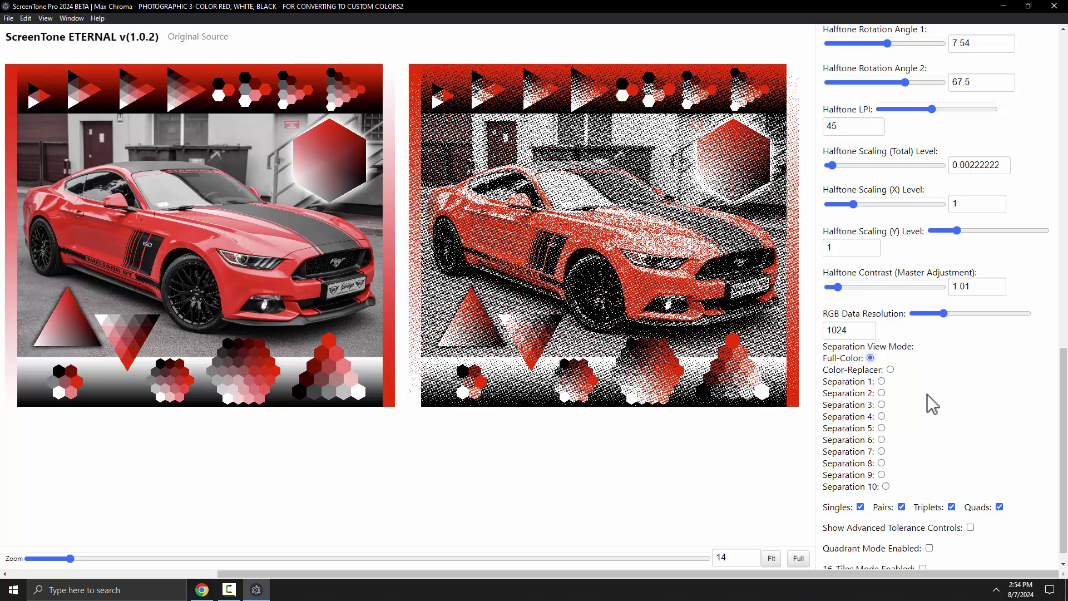
Review the palette and separation settings, and inspect the halftone dots up close around the triangle and hexagon test shapes.
scroll(957, 334, up, 10)
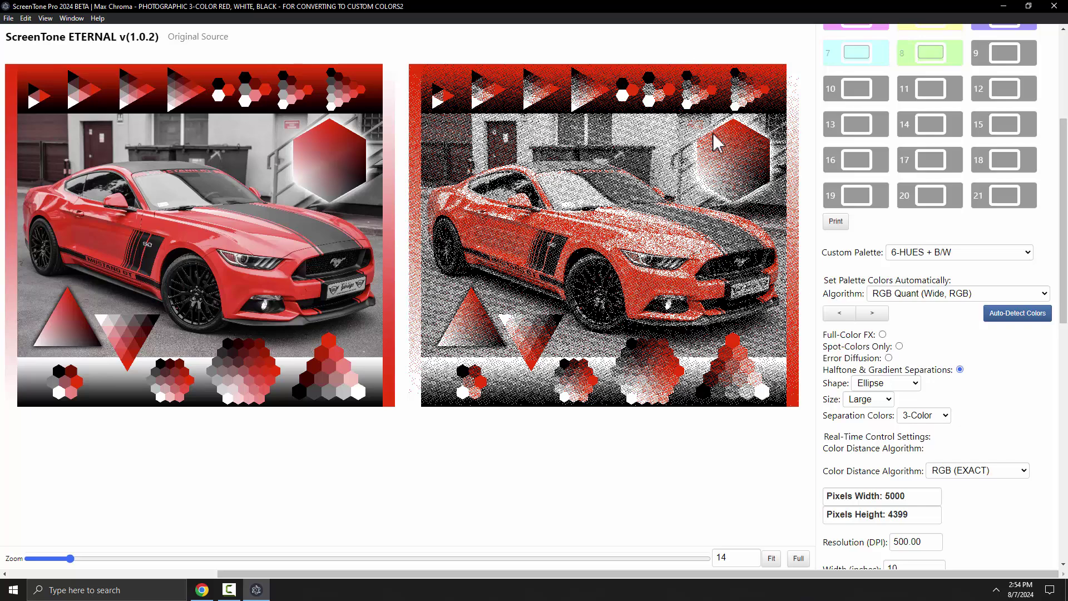
scroll(926, 287, up, 4)
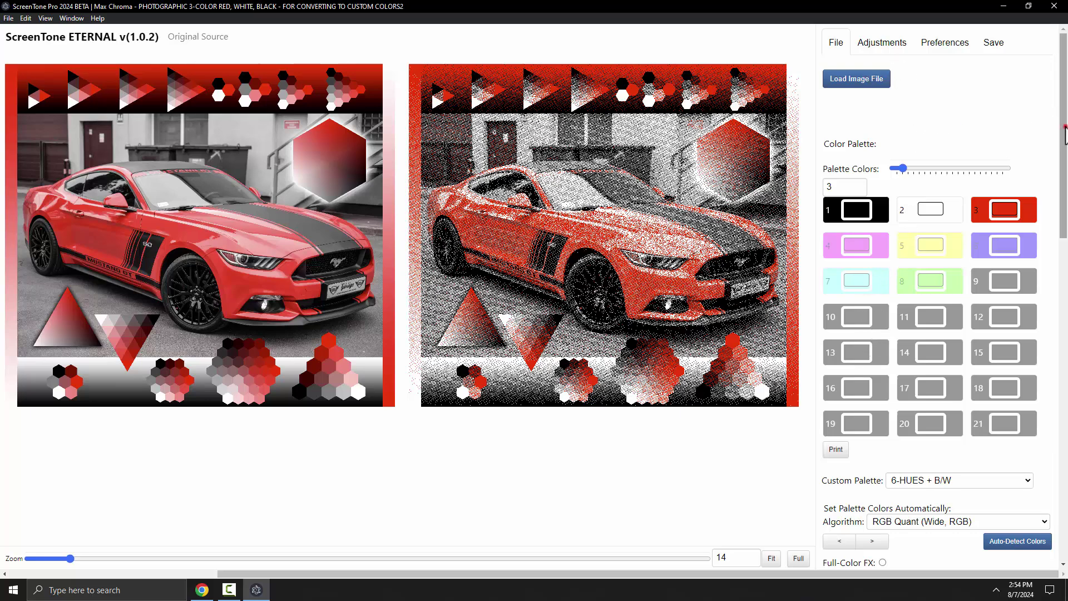
drag(1065, 134, 1066, 295)
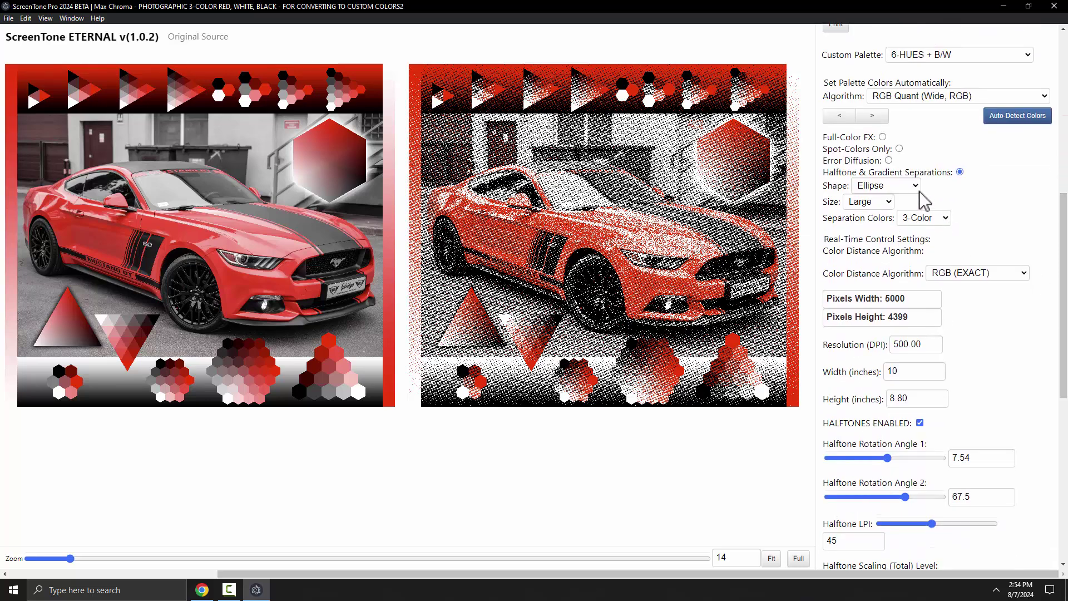
drag(258, 560, 342, 591)
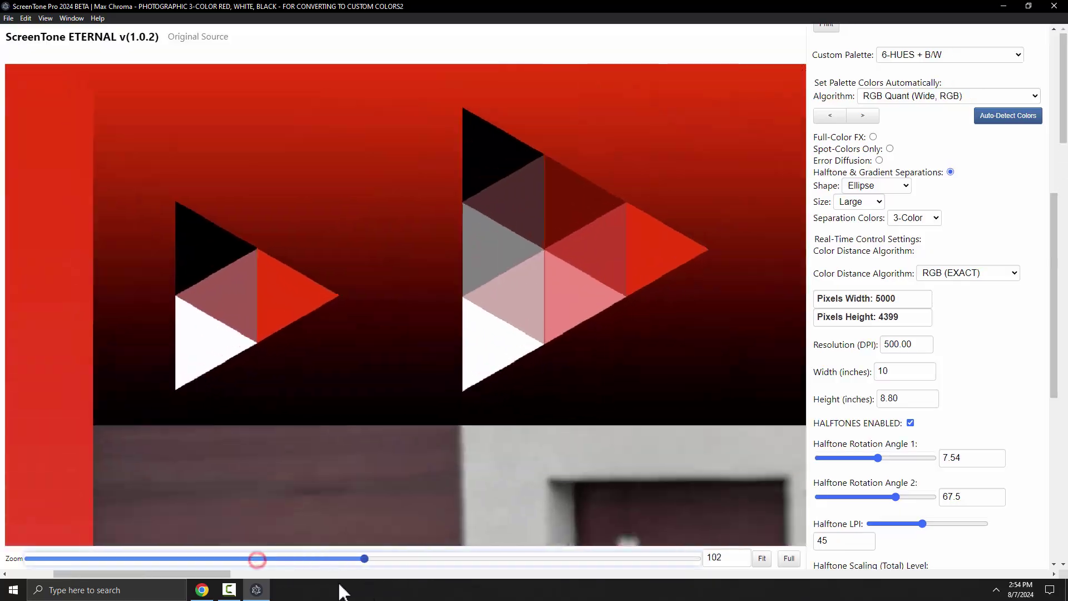
drag(226, 575, 796, 579)
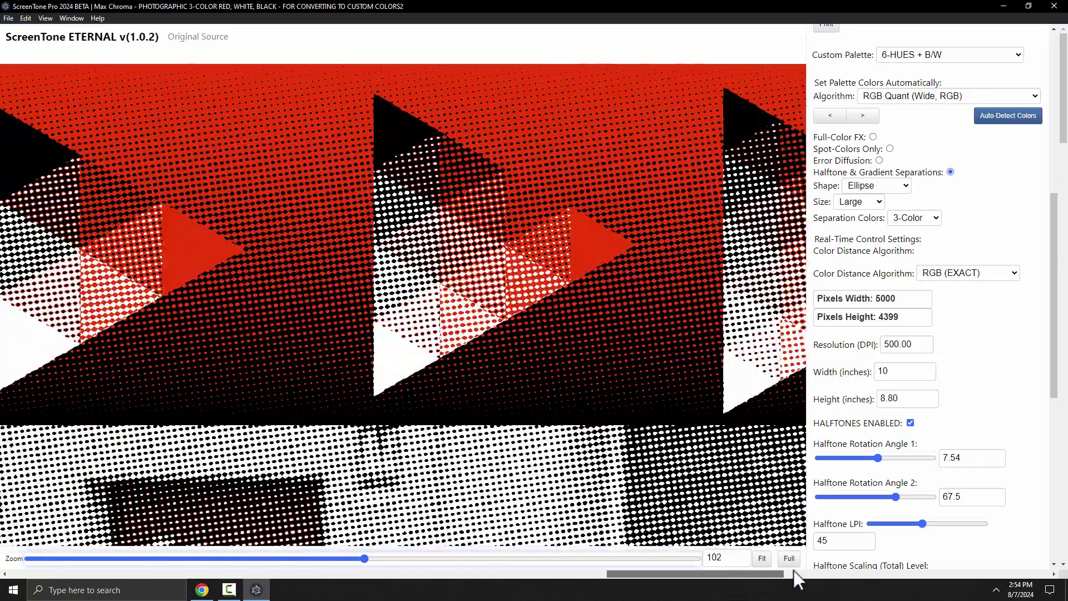
drag(364, 558, 555, 559)
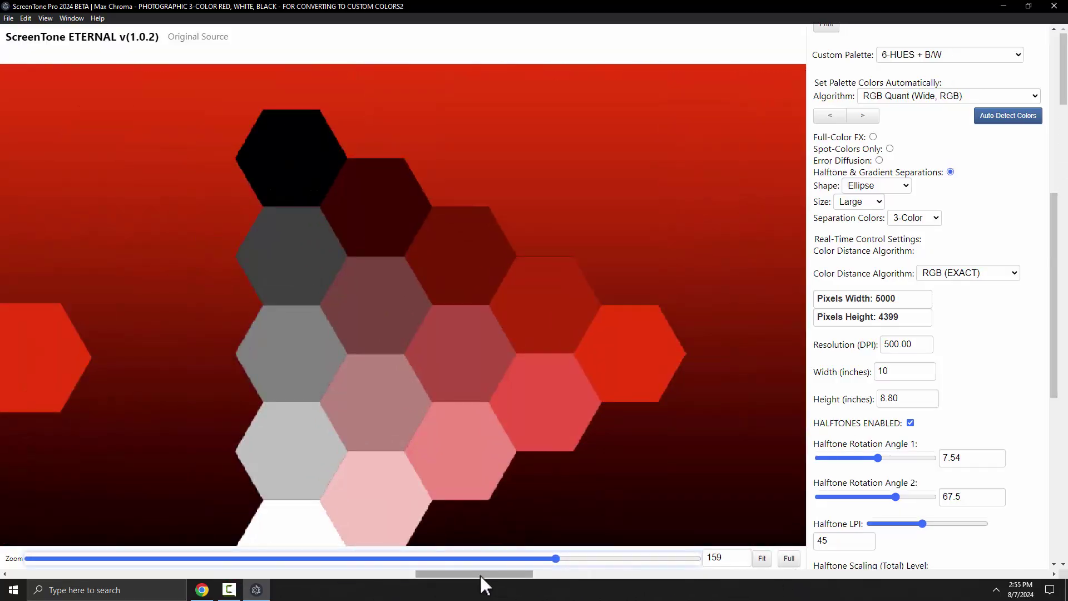
drag(479, 575, 768, 589)
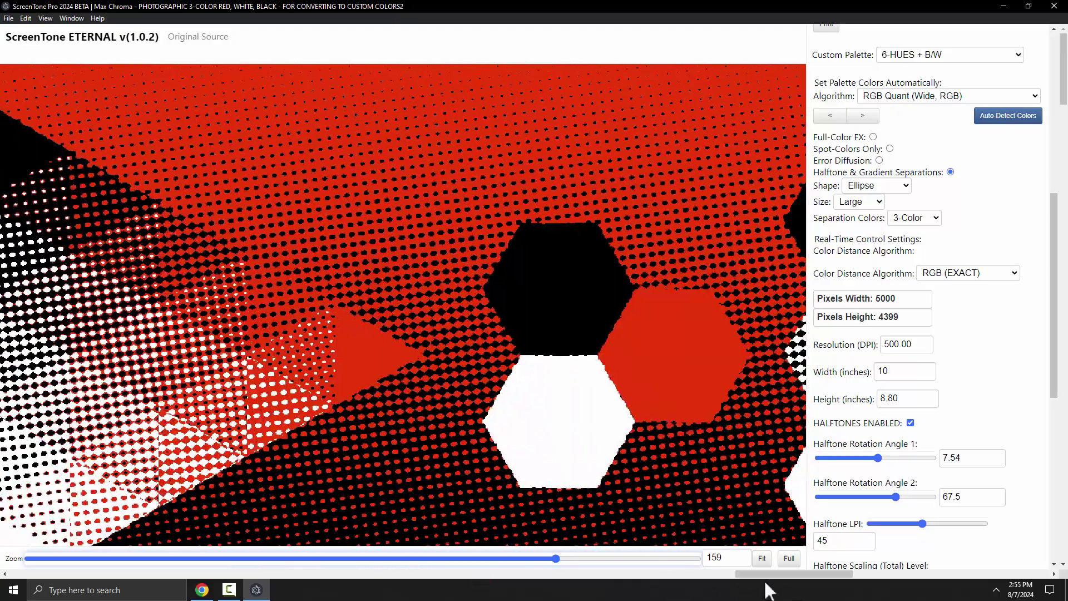
scroll(272, 409, down, 2)
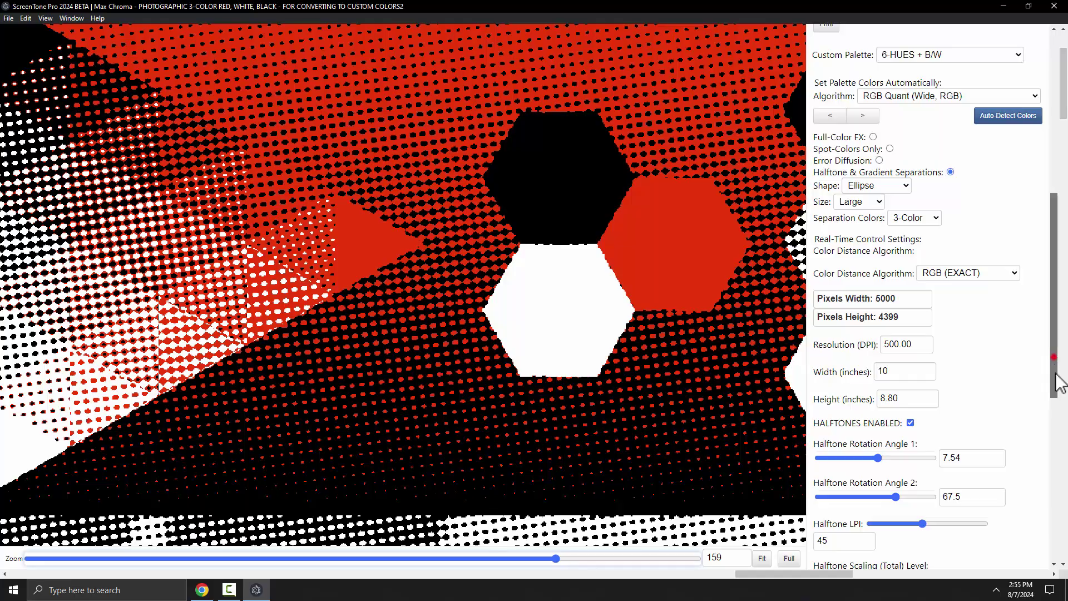
Set Halftone Rotation Angle 1 to 22.5.
drag(1053, 334, 1053, 356)
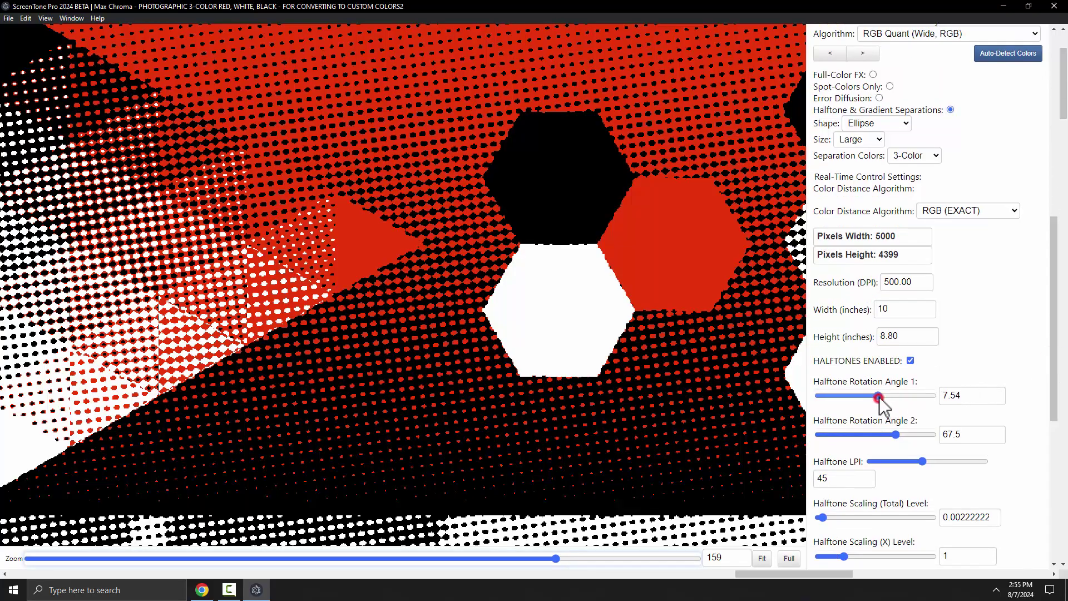
drag(879, 397, 892, 396)
click(956, 397)
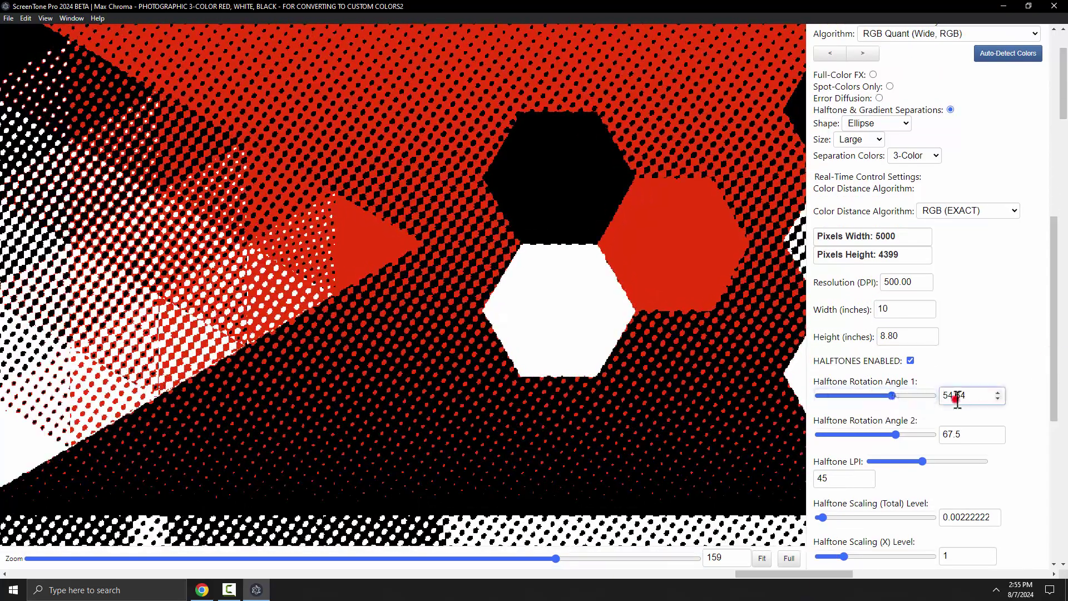
text(22.5)
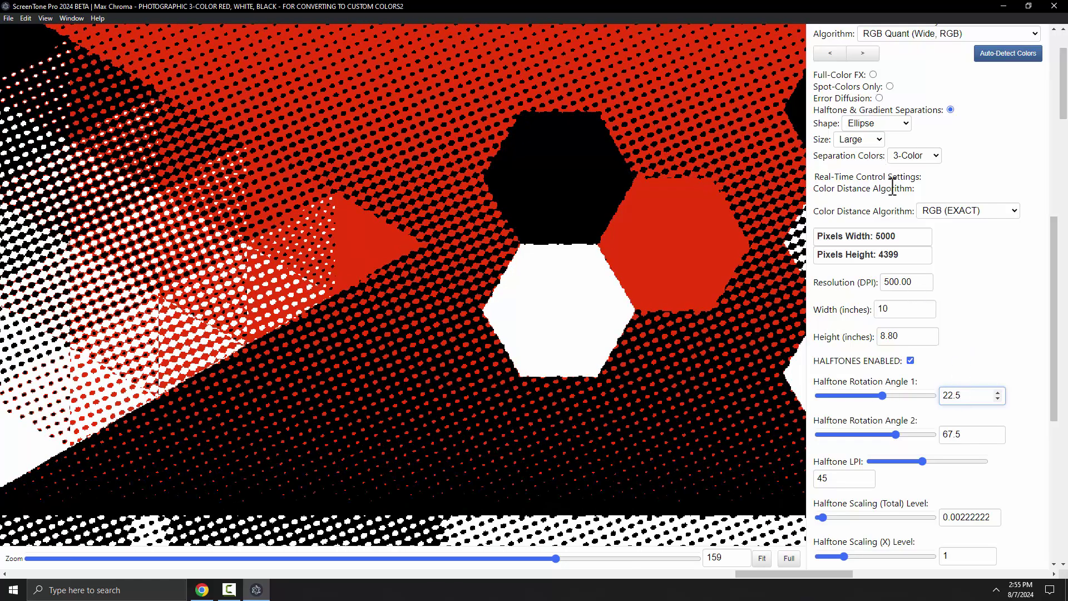
Try the Round, Circle, Diamond and Cross halftone shapes on the separated image.
click(859, 123)
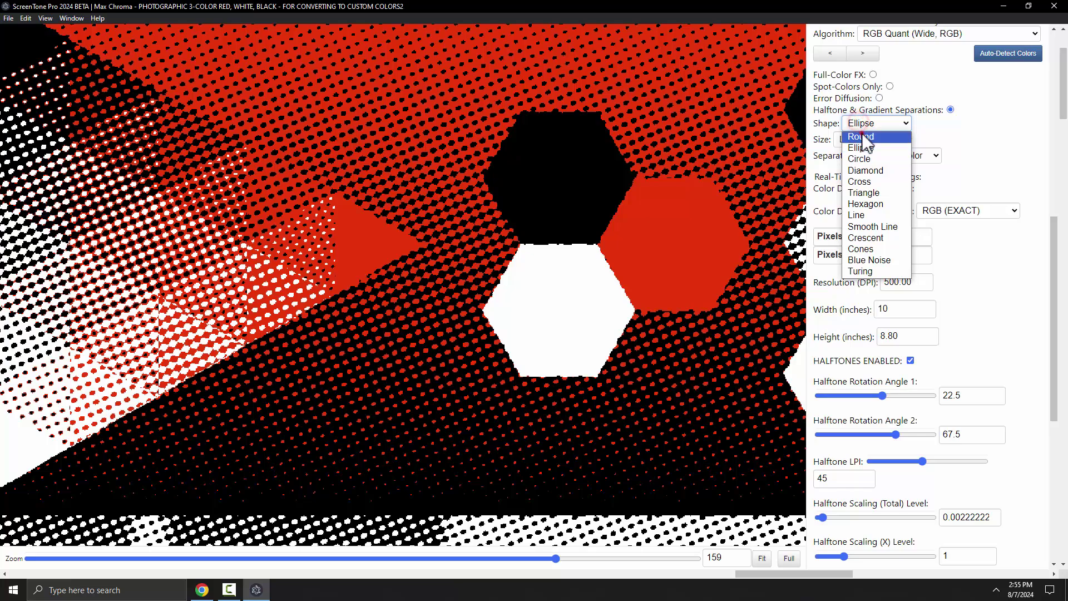
click(862, 137)
click(860, 124)
click(865, 160)
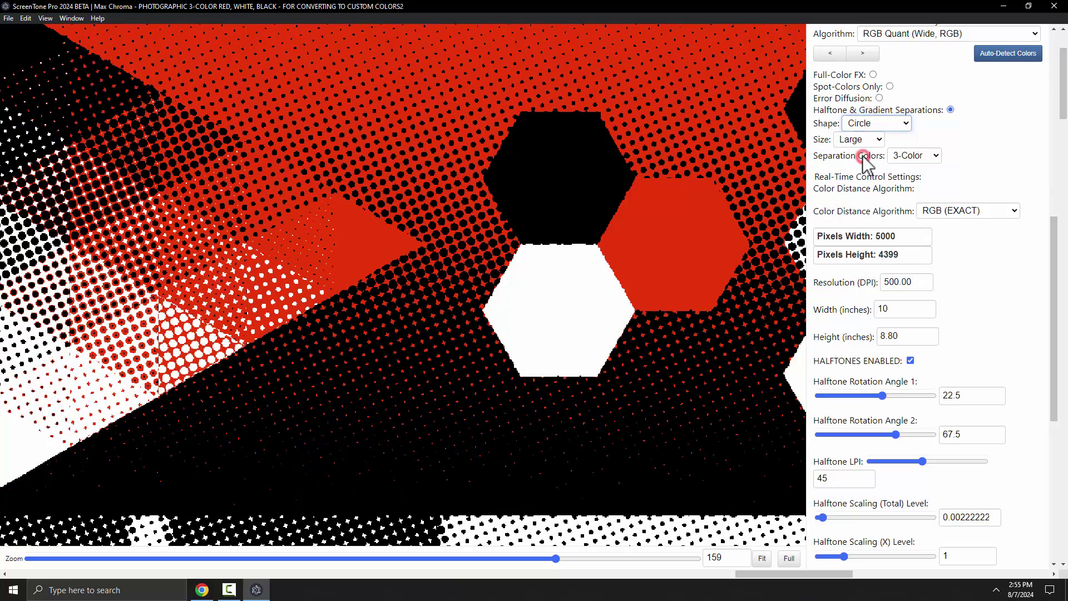
click(868, 124)
click(866, 171)
click(881, 124)
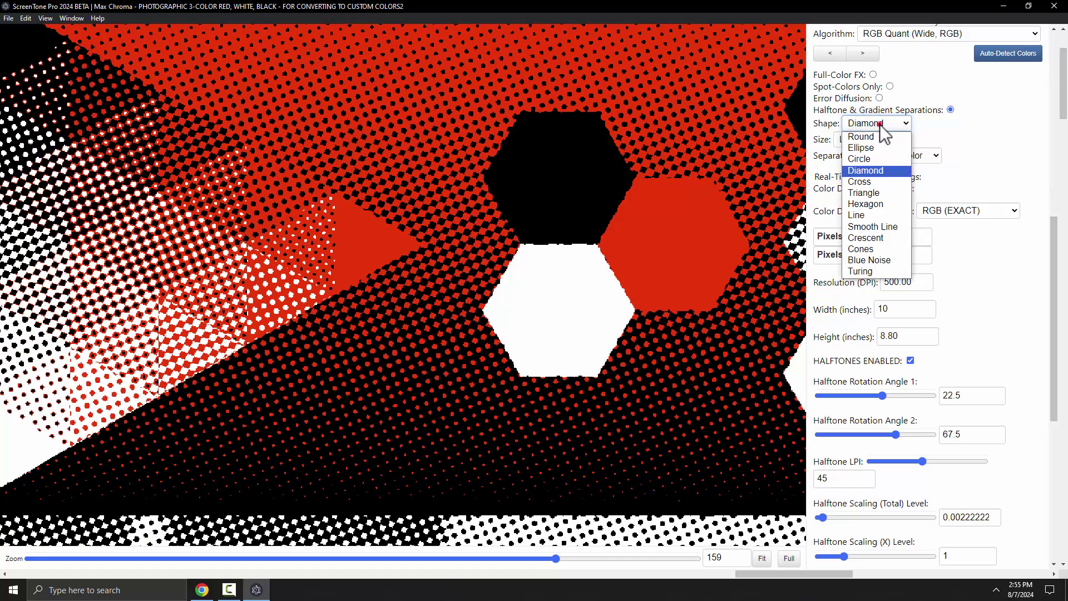
click(865, 181)
click(878, 123)
click(866, 181)
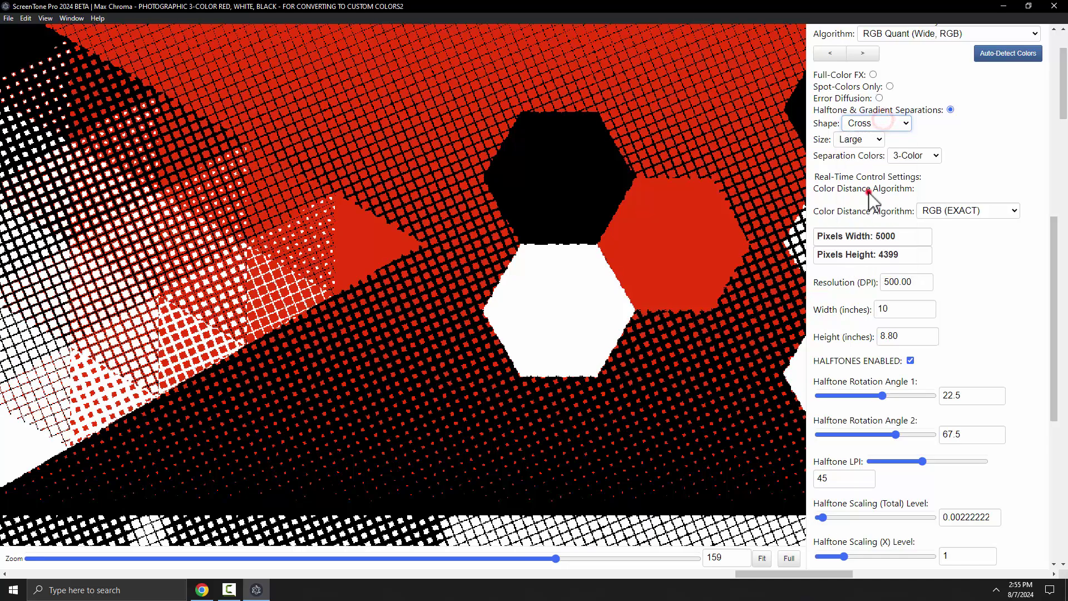
Try the Triangle, Hexagon, Line and Smooth Line halftone shapes on the separated image.
click(869, 192)
click(880, 124)
click(877, 205)
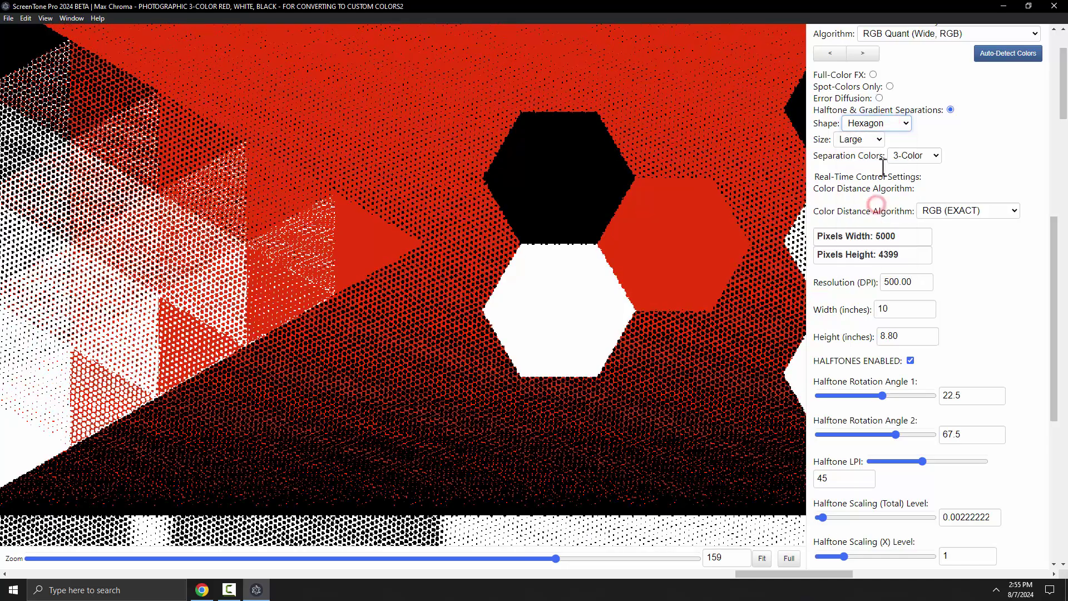
click(881, 123)
click(871, 216)
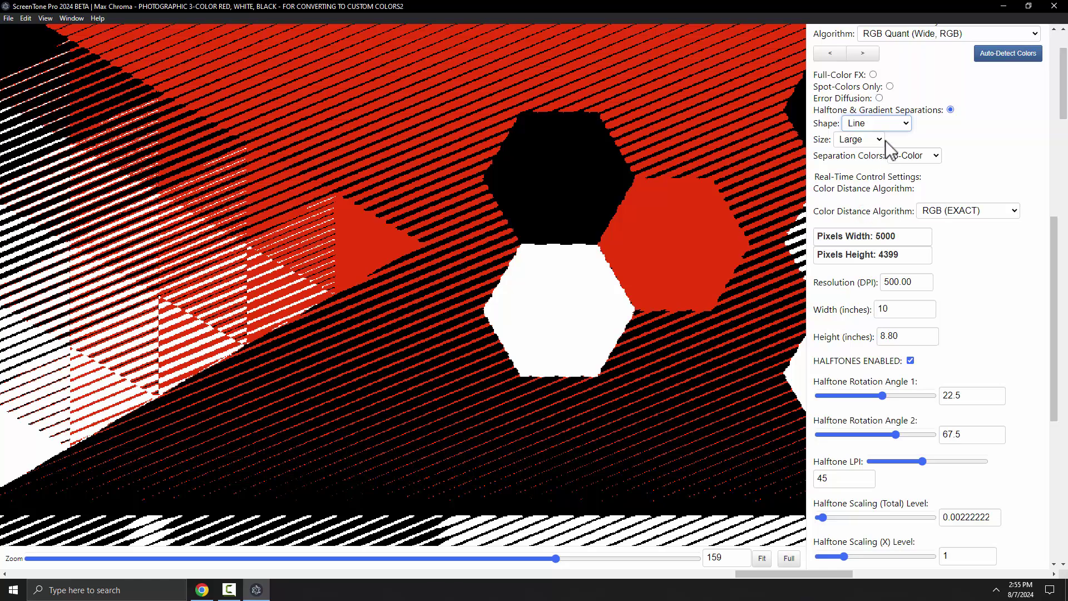
click(873, 123)
click(878, 228)
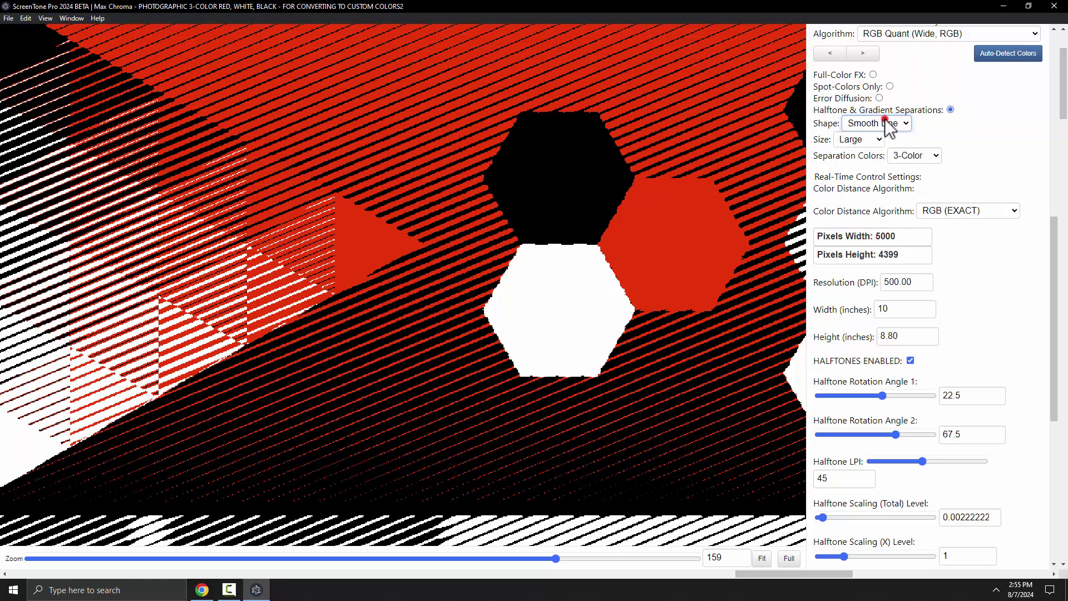
Try the Crescent, Cones and Blue Noise halftone shapes, and set the shape to Turing.
click(885, 122)
click(870, 240)
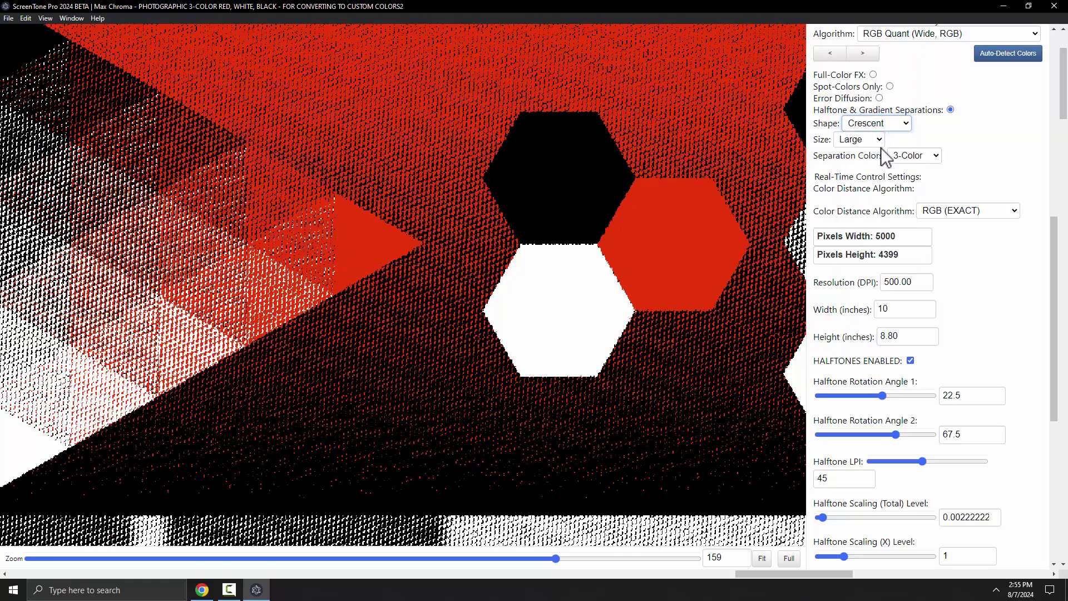
click(871, 249)
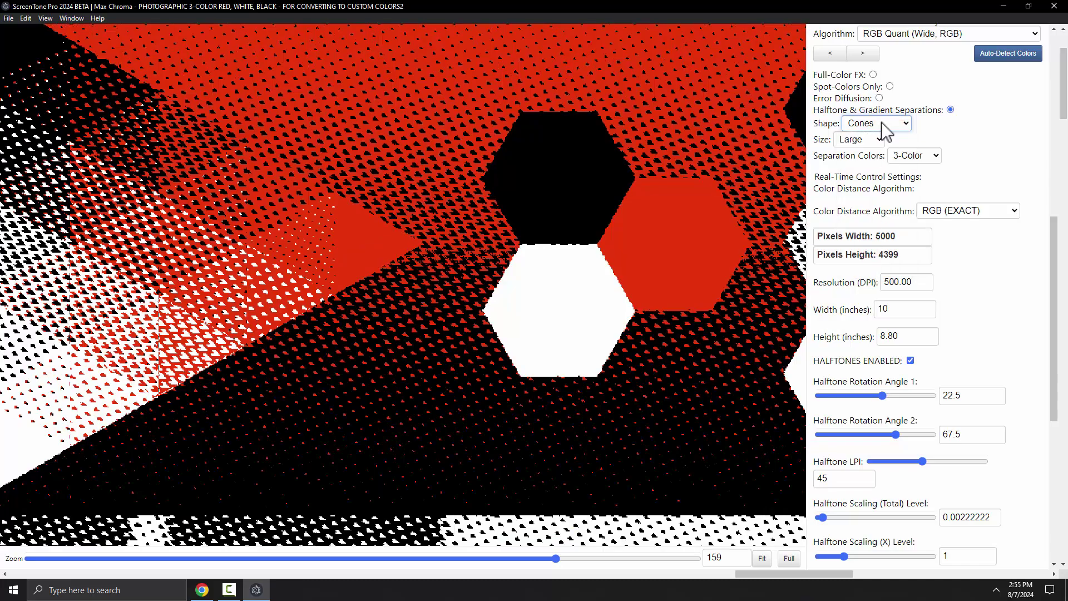
click(879, 260)
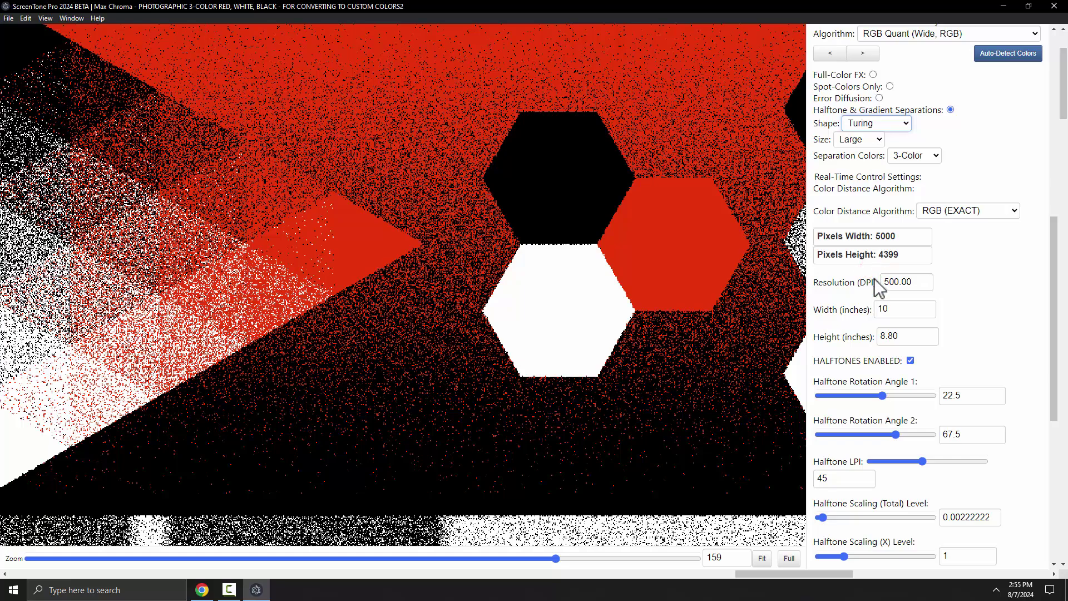
click(873, 144)
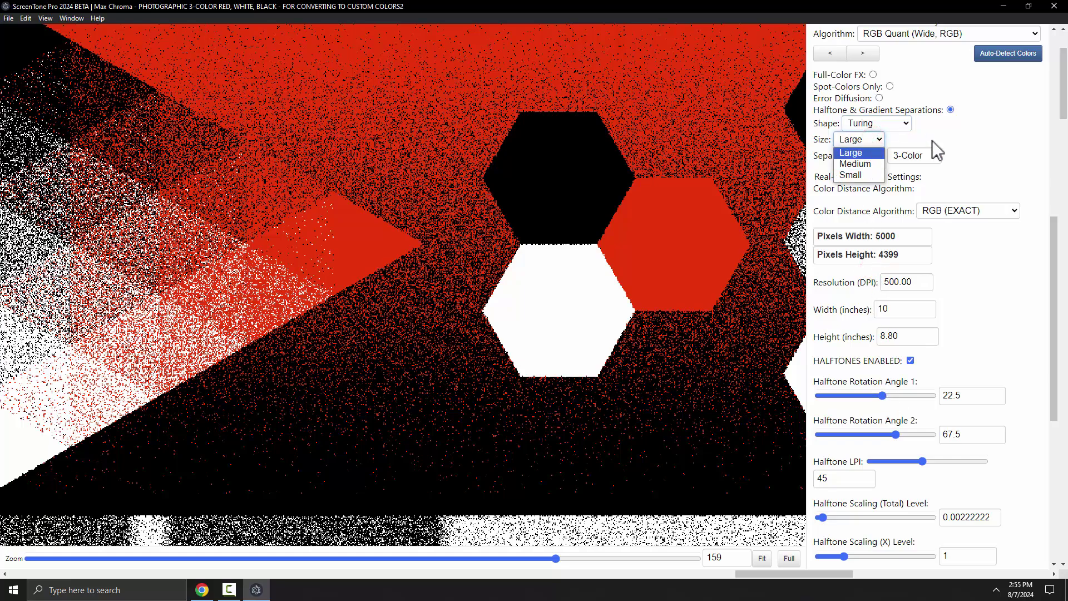
click(990, 136)
Set the Halftone Scaling (Total) Level to 0.079 and inspect the Turing pattern around the large gradient hexagon.
scroll(863, 446, down, 1)
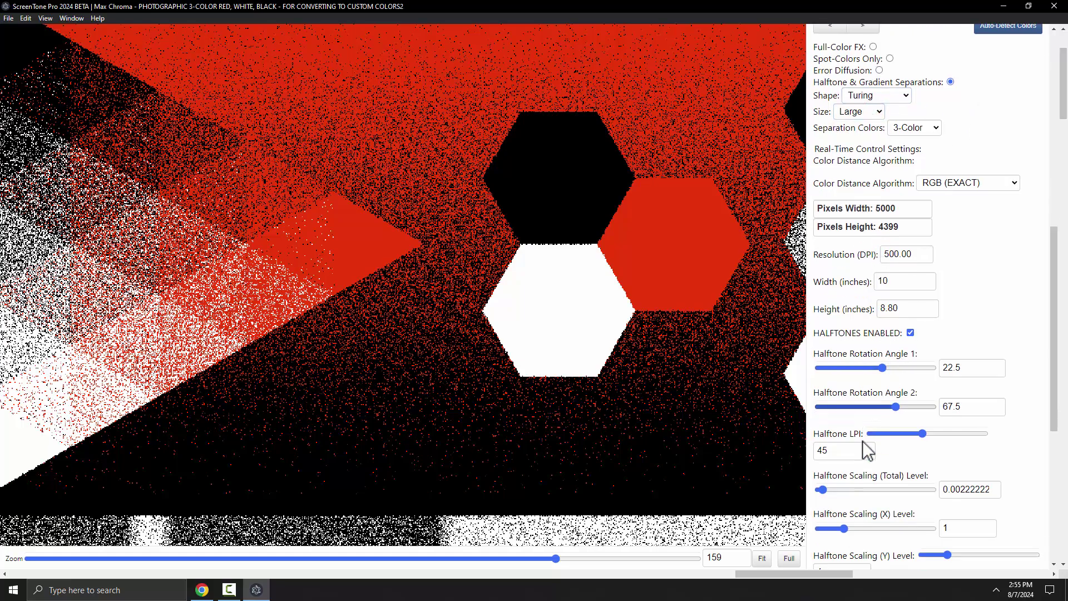
drag(830, 470, 831, 471)
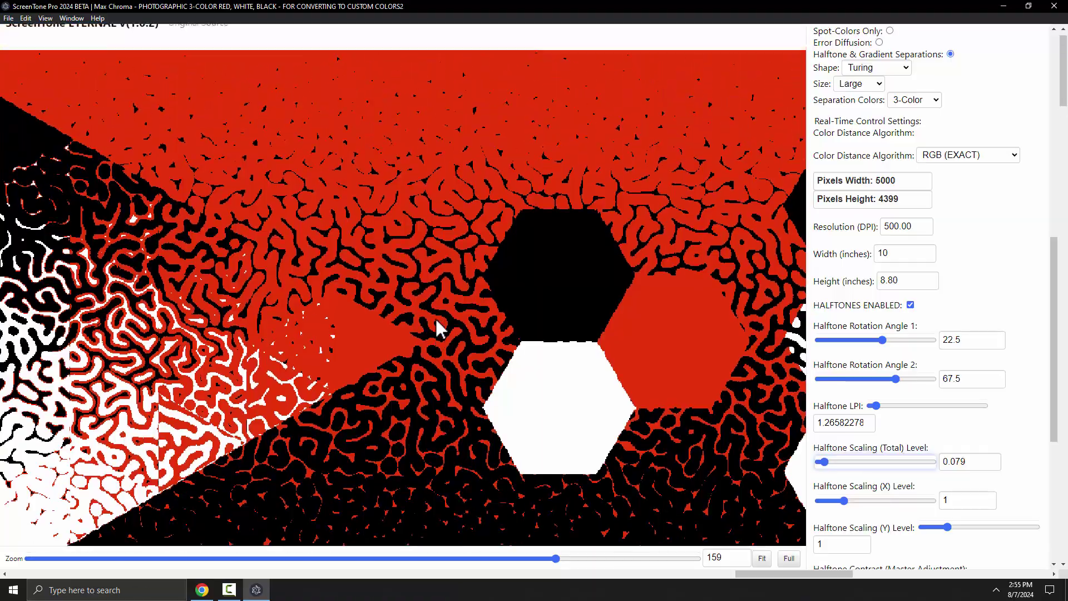
scroll(324, 235, up, 2)
drag(562, 551, 238, 551)
scroll(563, 390, down, 4)
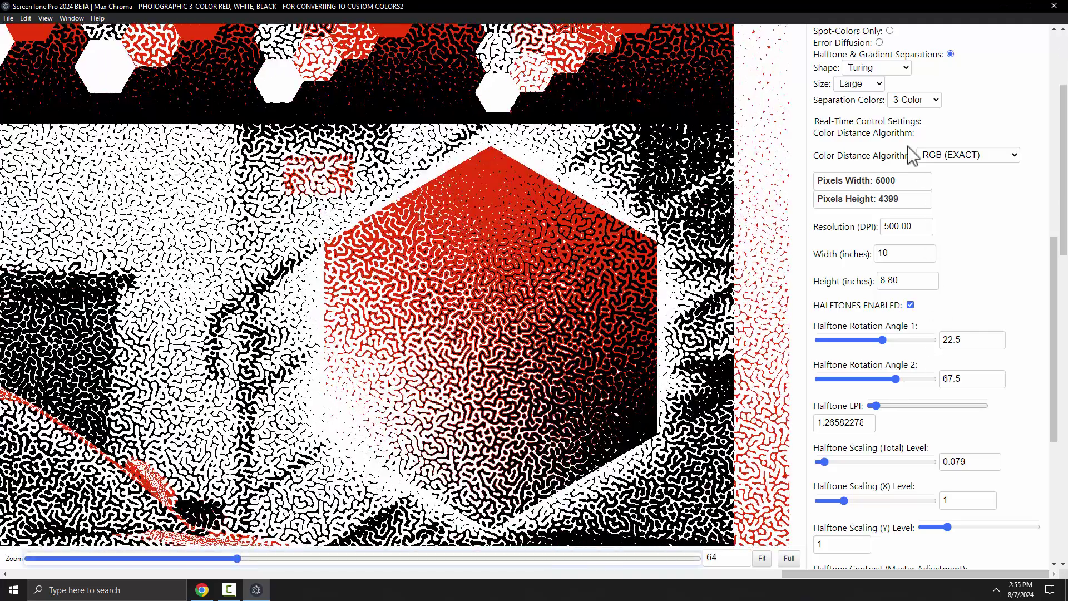
Set the halftone shape to Blue Noise and the Halftone Scaling (Total) Level to 1.2369.
click(872, 69)
click(869, 205)
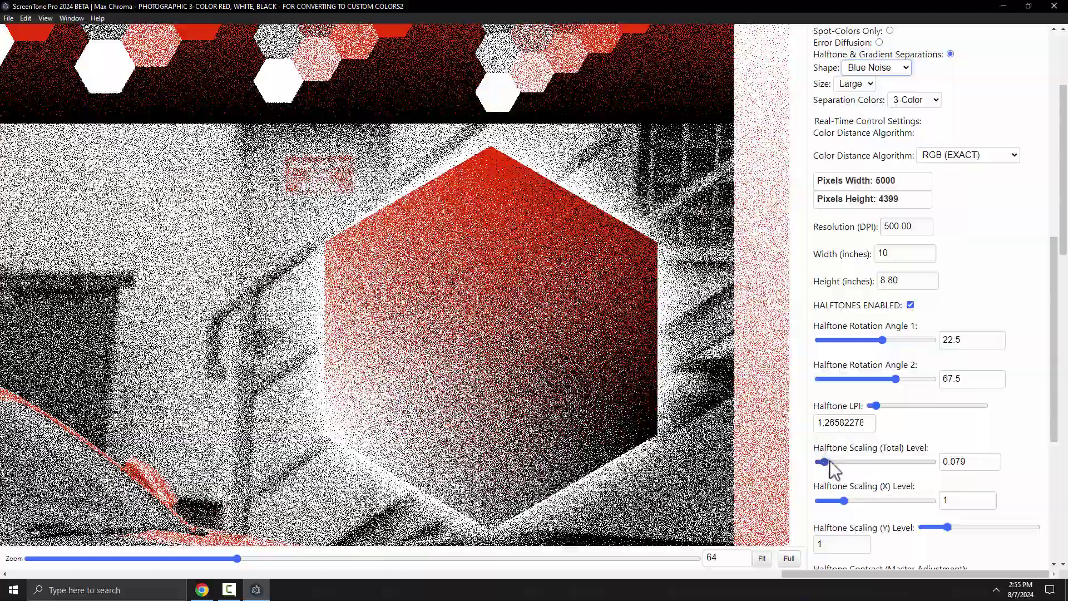
drag(825, 468, 852, 464)
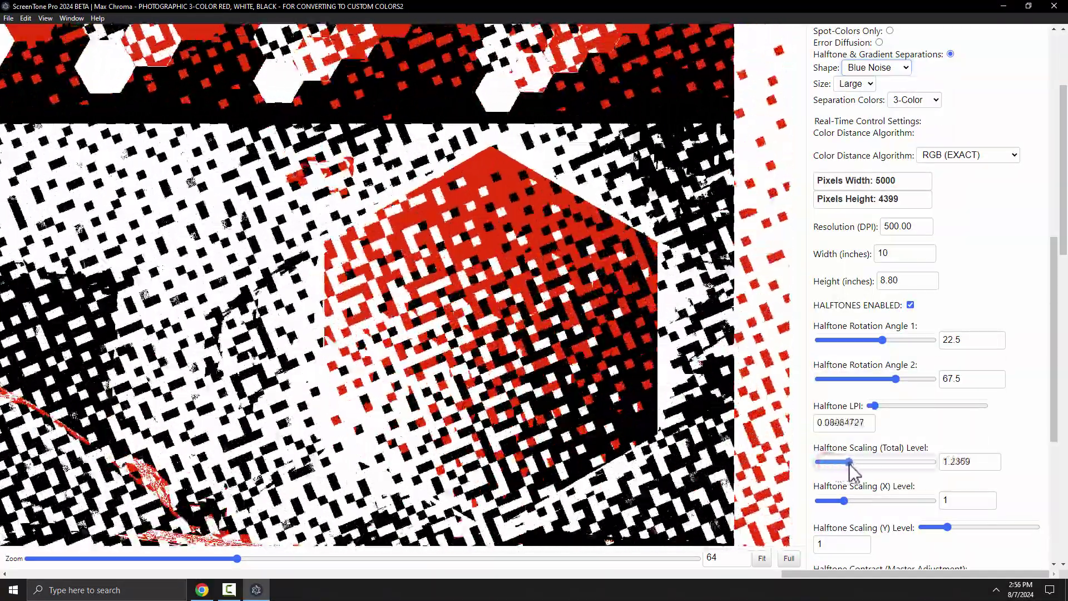
Try another Halftone Rotation Angle 1, reset it to 22.5, and set the Halftone Scaling (Total) Level to 0.1843.
drag(882, 343, 884, 341)
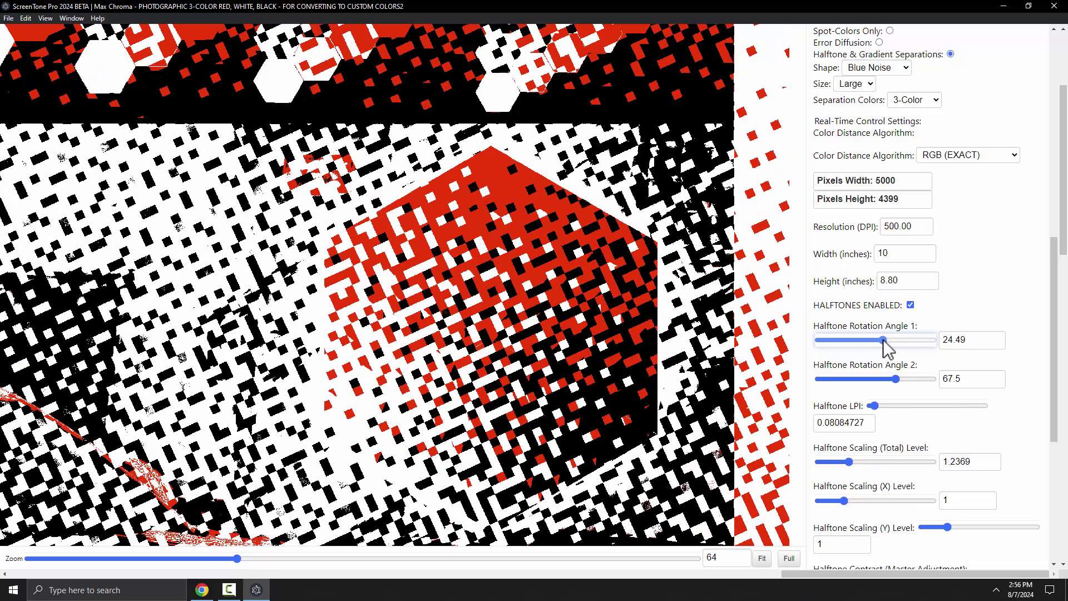
click(953, 340)
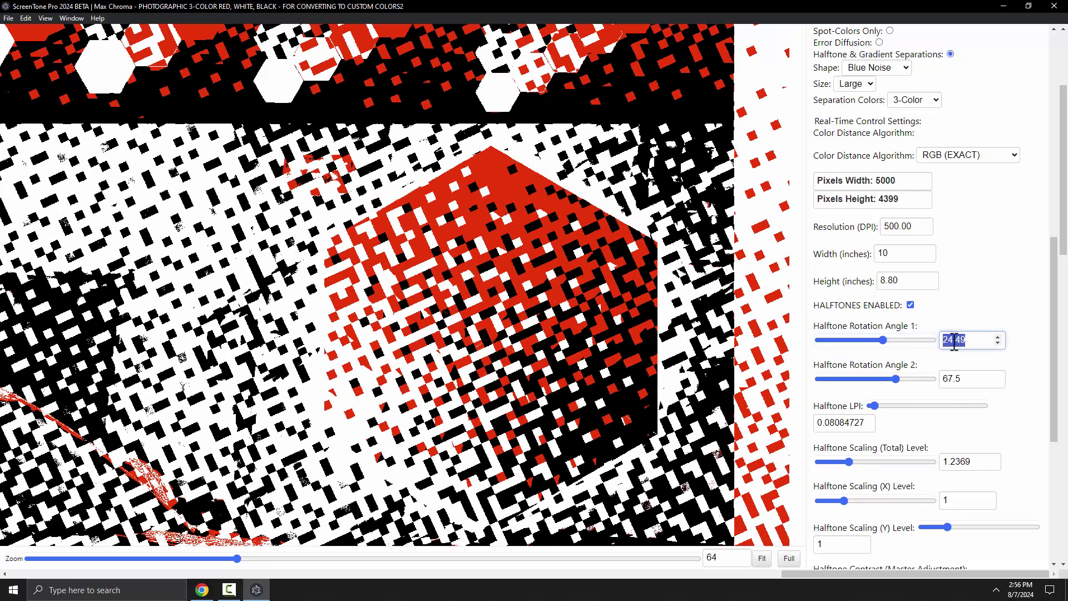
text(22.5)
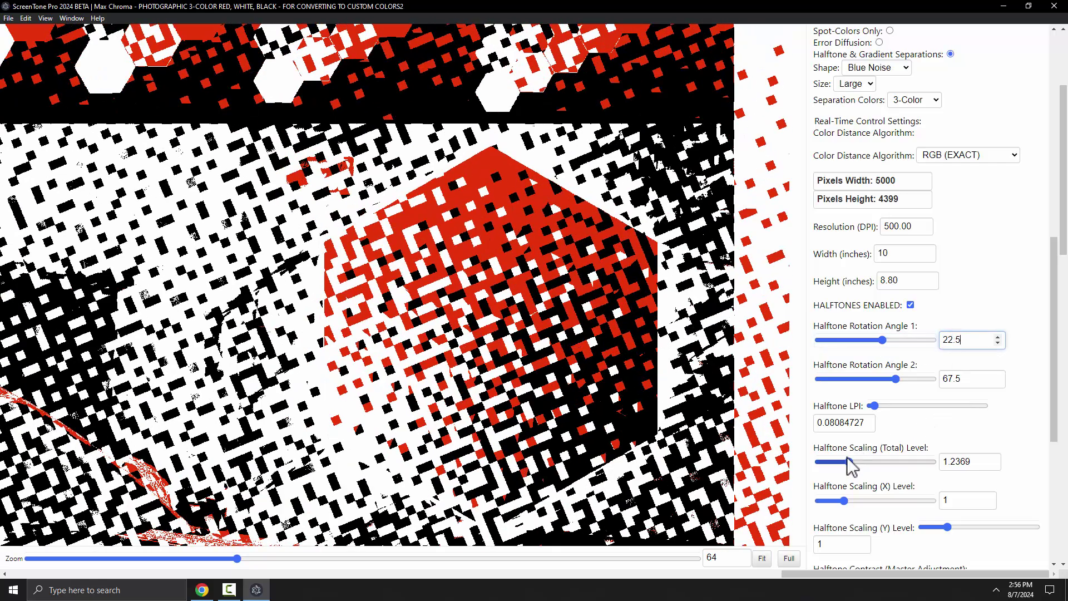
drag(848, 462, 826, 467)
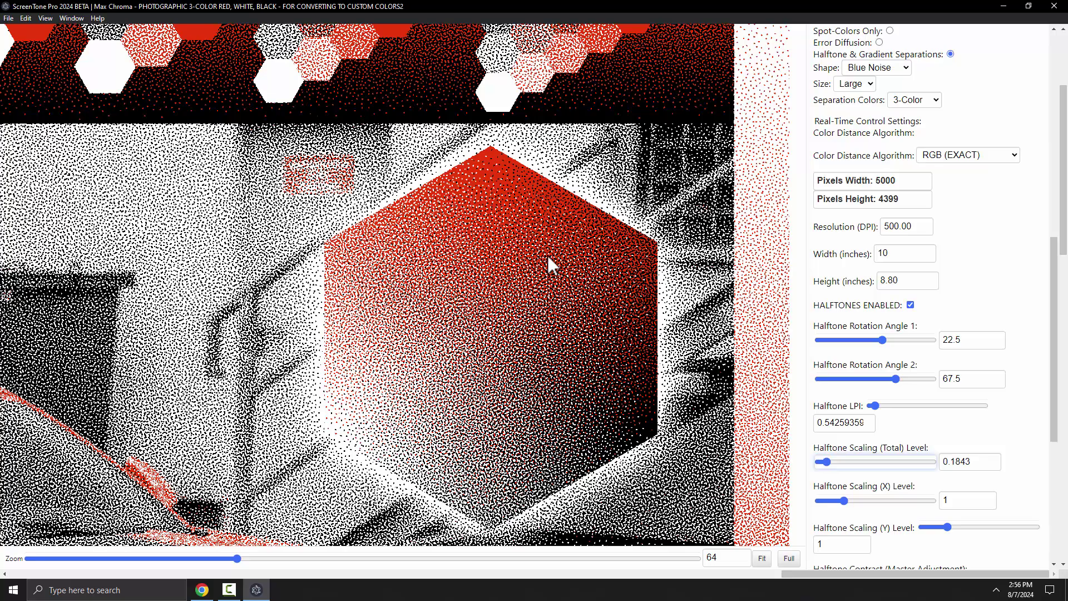
Apply a Final Effects (After Halftoning) blur of 25 to the blue-noise separation, then begin reducing it.
scroll(918, 412, up, 5)
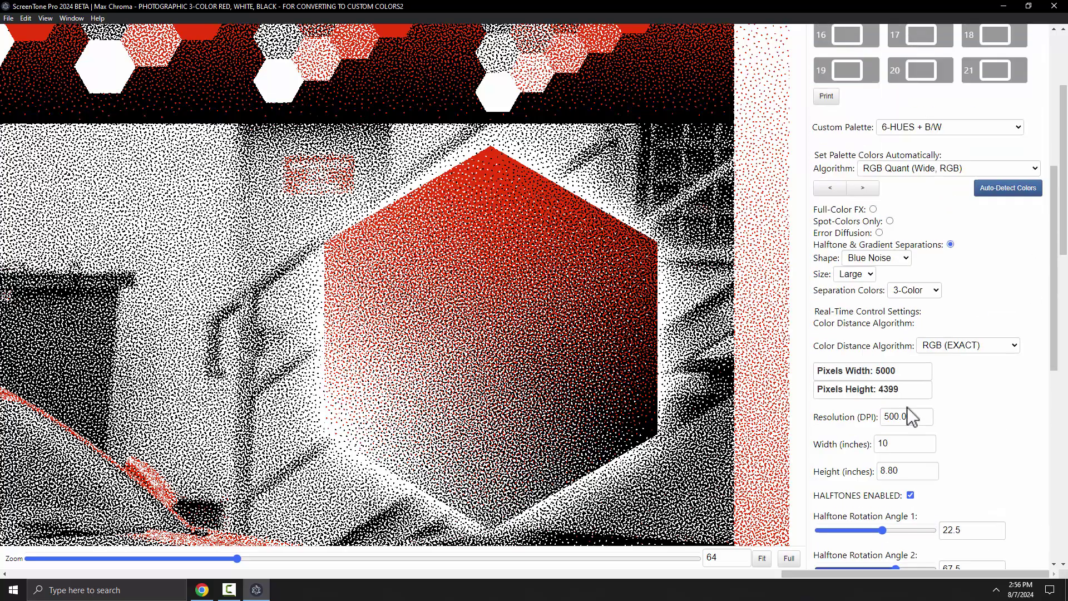
scroll(904, 349, down, 7)
scroll(902, 378, down, 4)
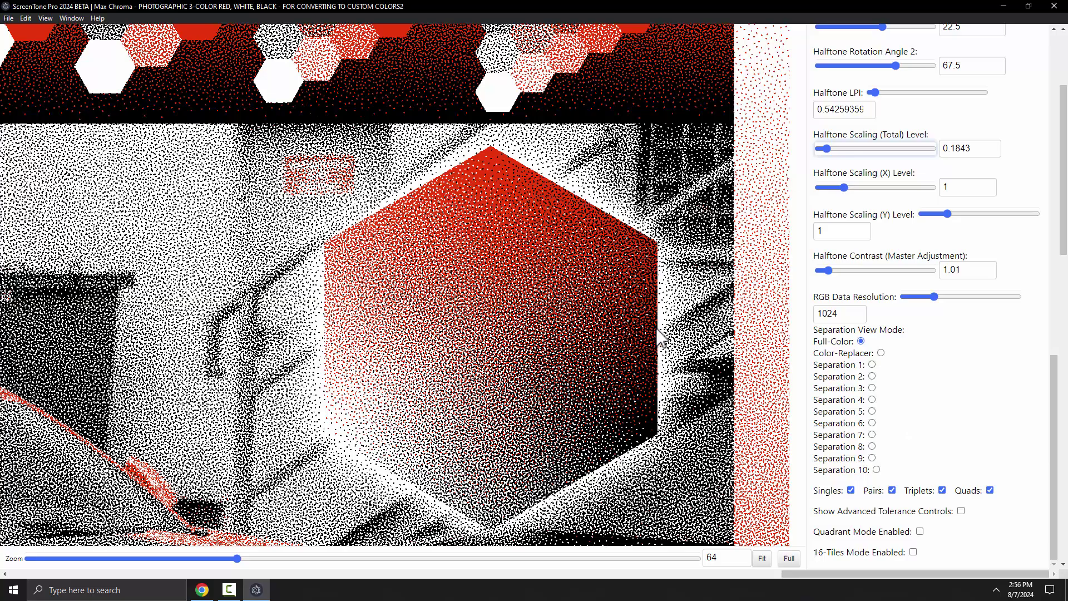
drag(1057, 442, 1051, 93)
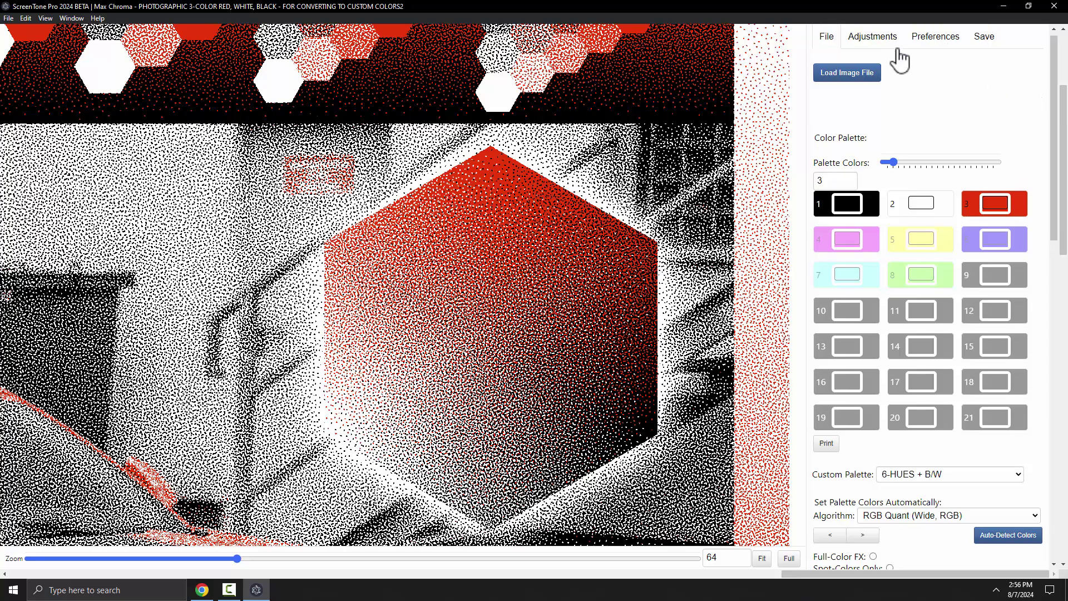
click(872, 38)
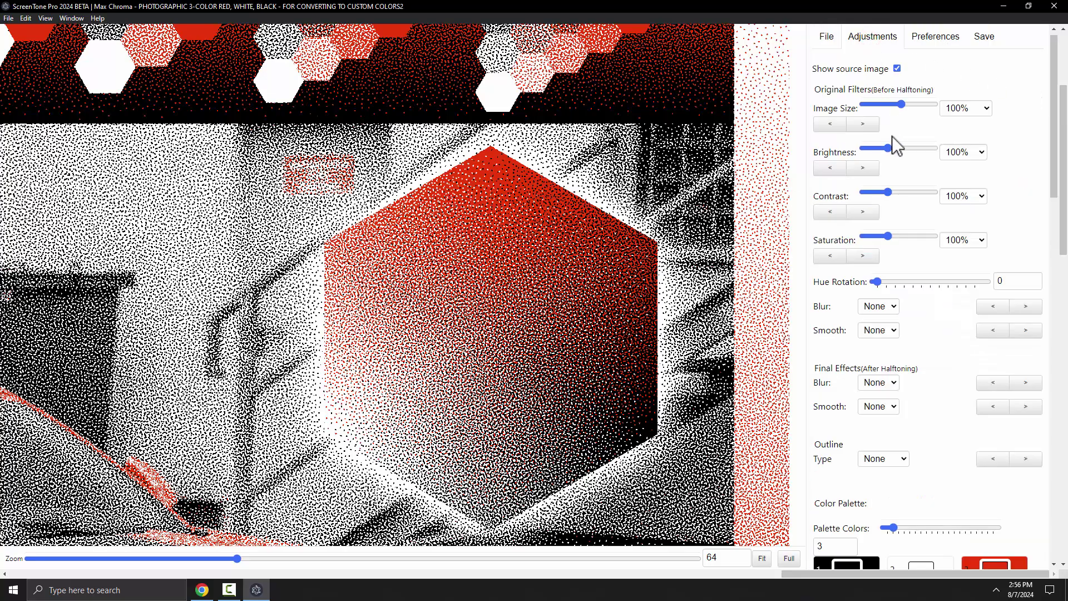
drag(825, 371, 918, 386)
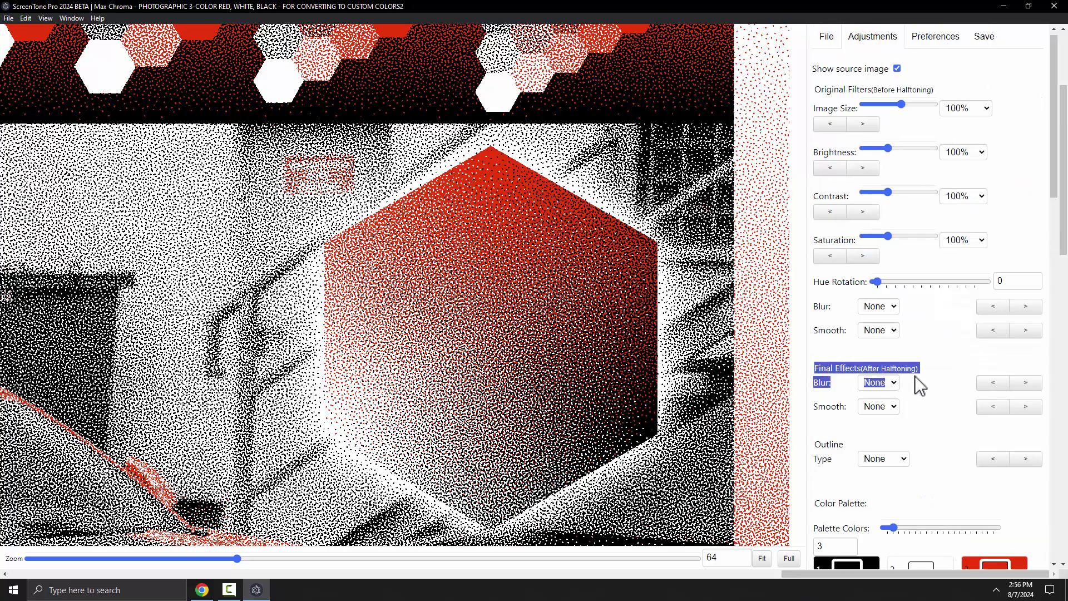
click(913, 375)
click(892, 384)
drag(893, 245, 893, 284)
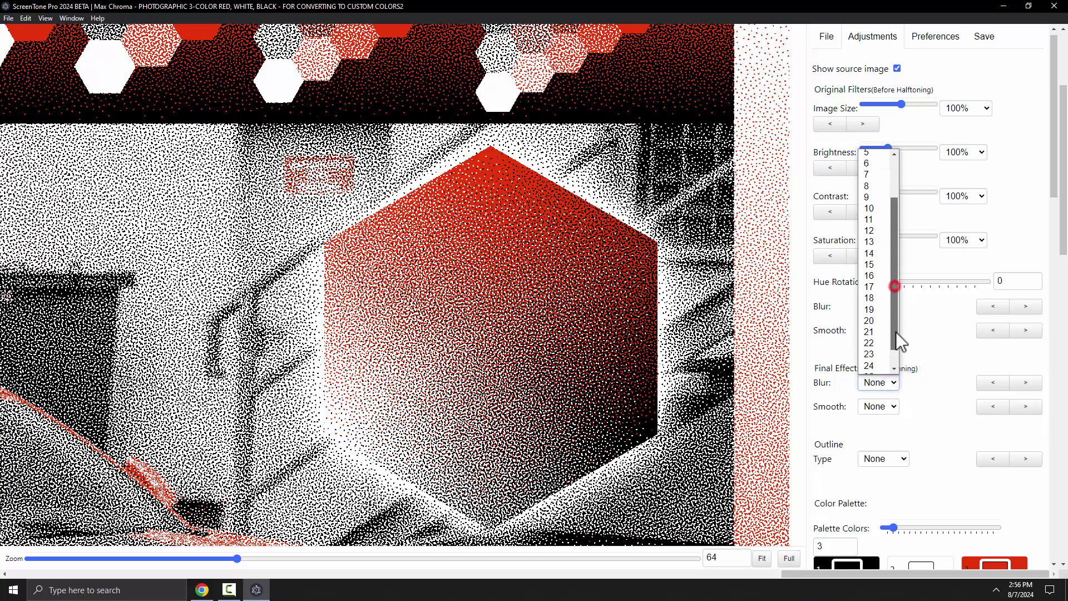
click(870, 361)
click(990, 383)
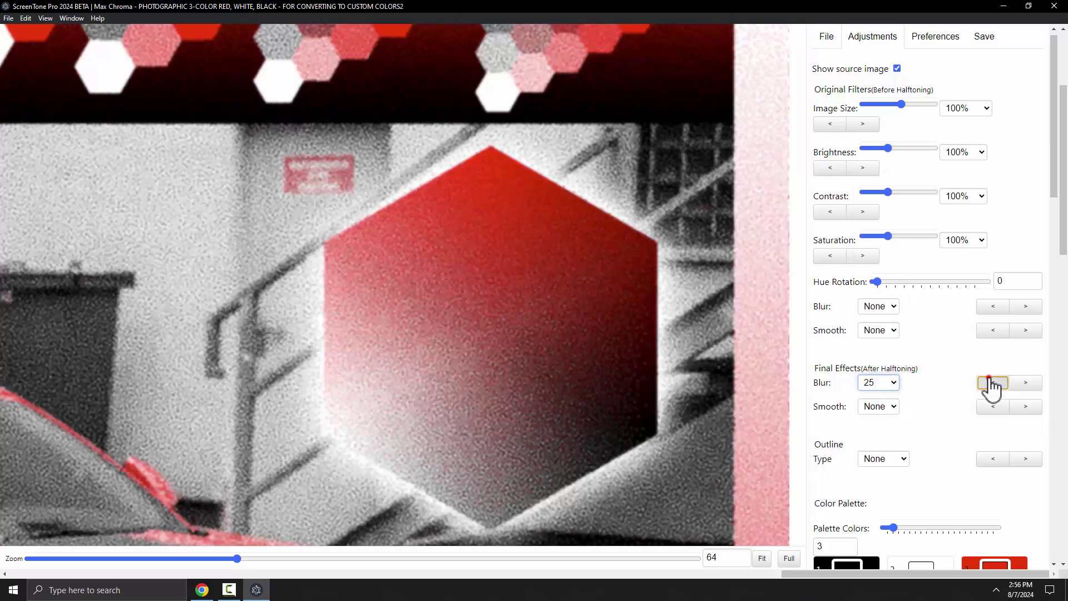
Reduce the Final Effects blur to 20, then raise it to 24 to compare the effect on the halftone dots.
click(990, 383)
click(992, 383)
click(992, 383)
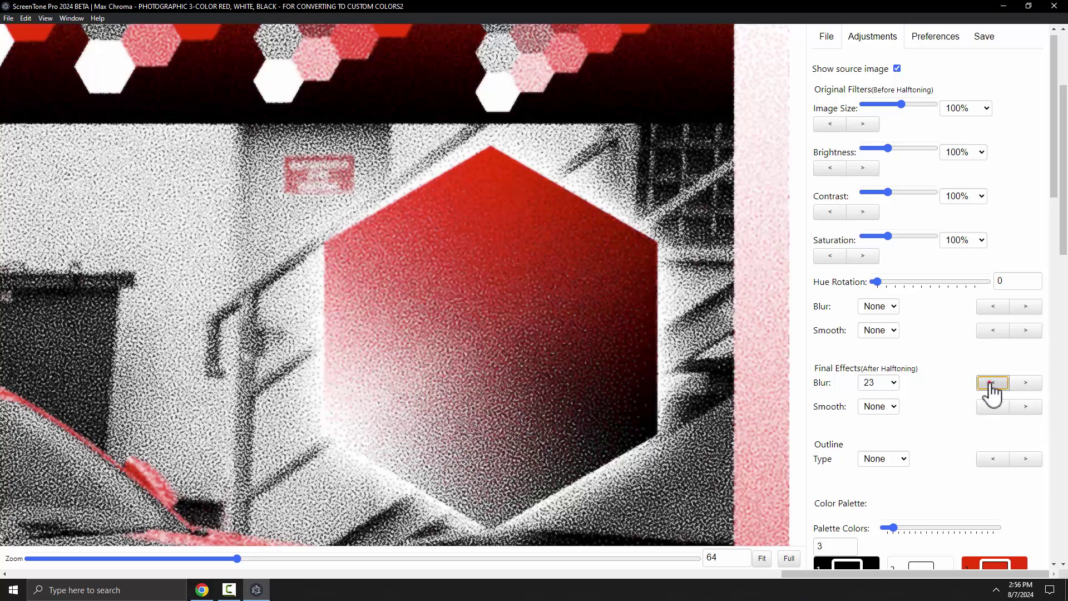
click(992, 383)
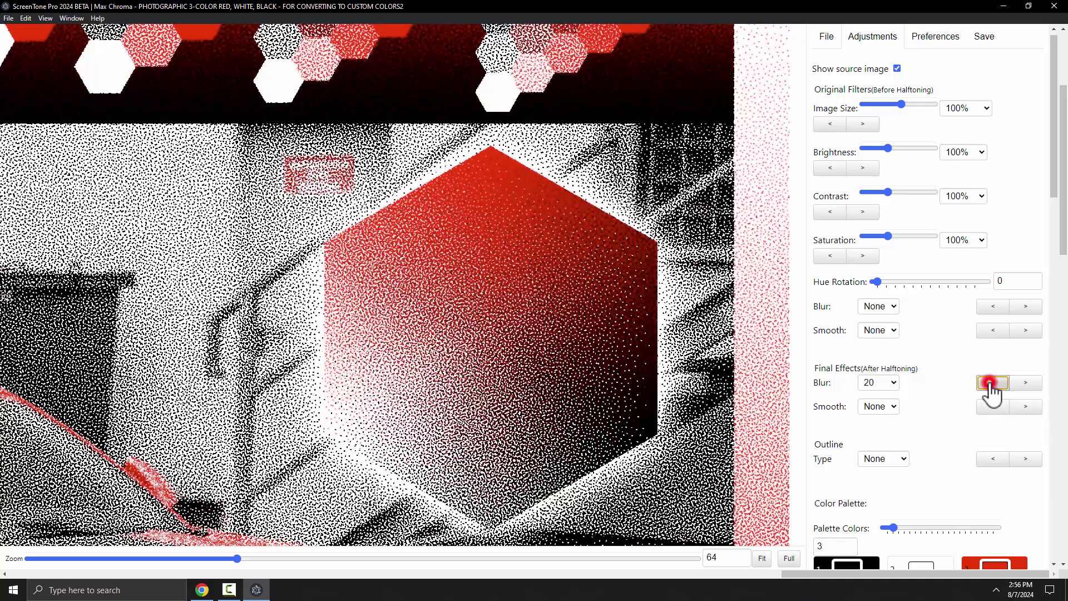
click(1025, 384)
click(1024, 384)
click(1025, 384)
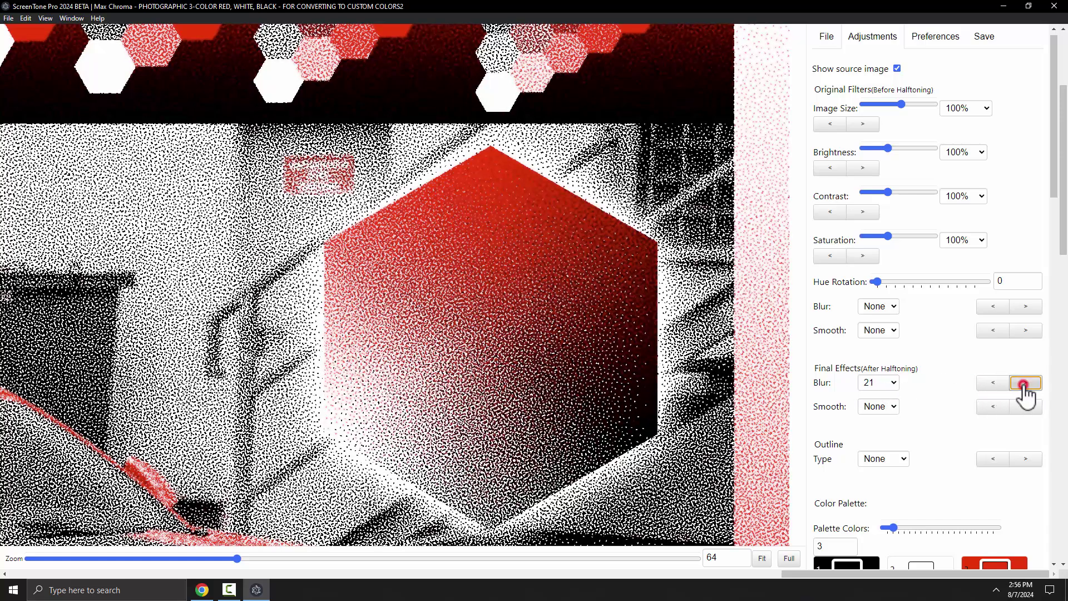
click(1024, 384)
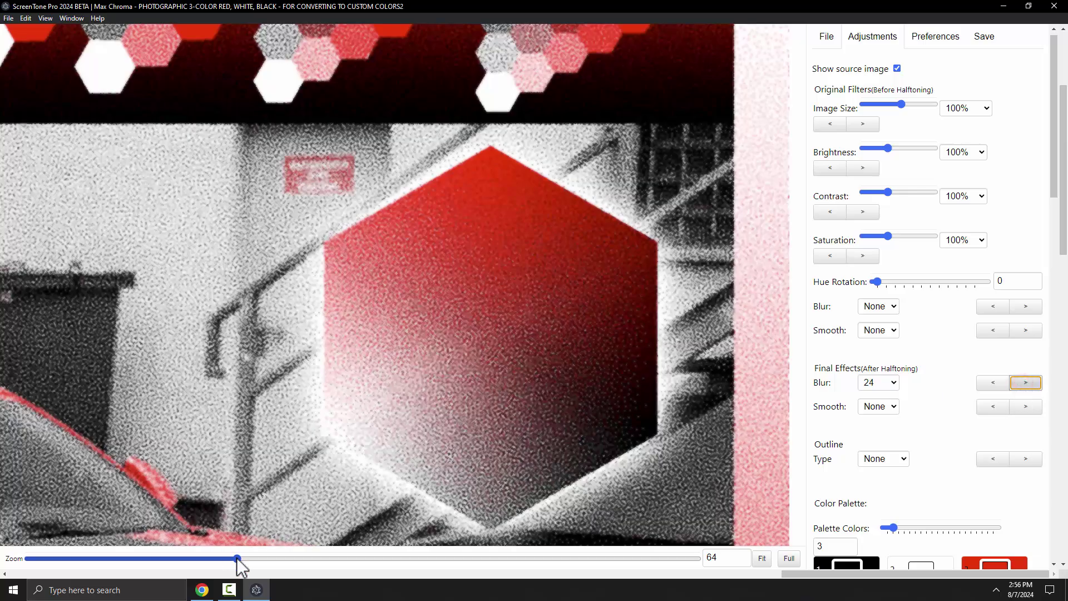
Set Halftone Rotation Angle 1 to 20.73 and the Halftone Scaling (Total) Level to 0.3422 on the blurred separation.
drag(237, 558, 166, 562)
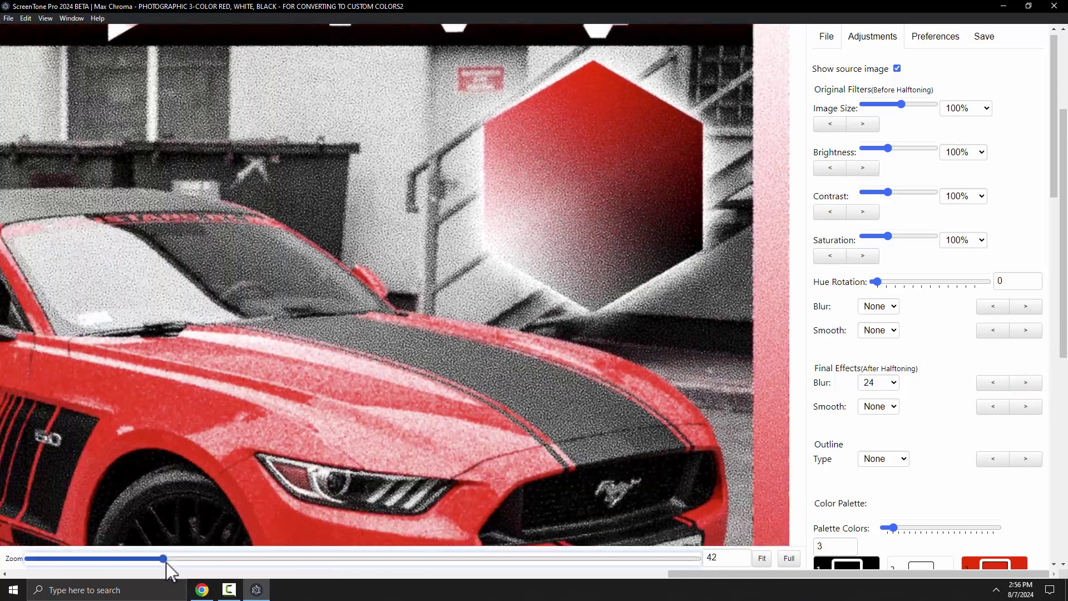
scroll(482, 285, down, 3)
scroll(484, 310, up, 3)
scroll(874, 337, down, 6)
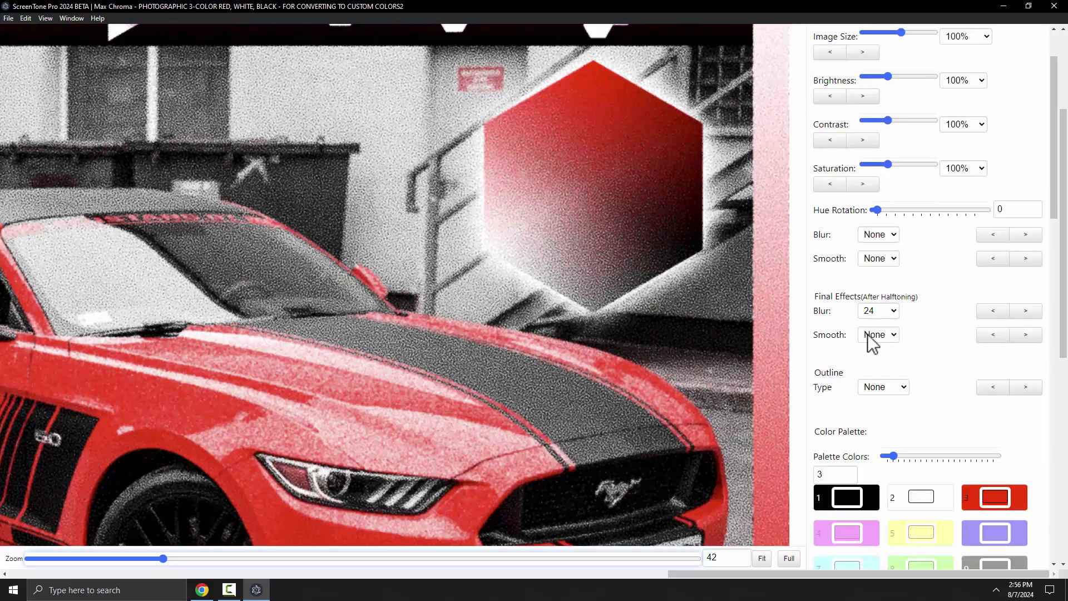
scroll(882, 367, down, 10)
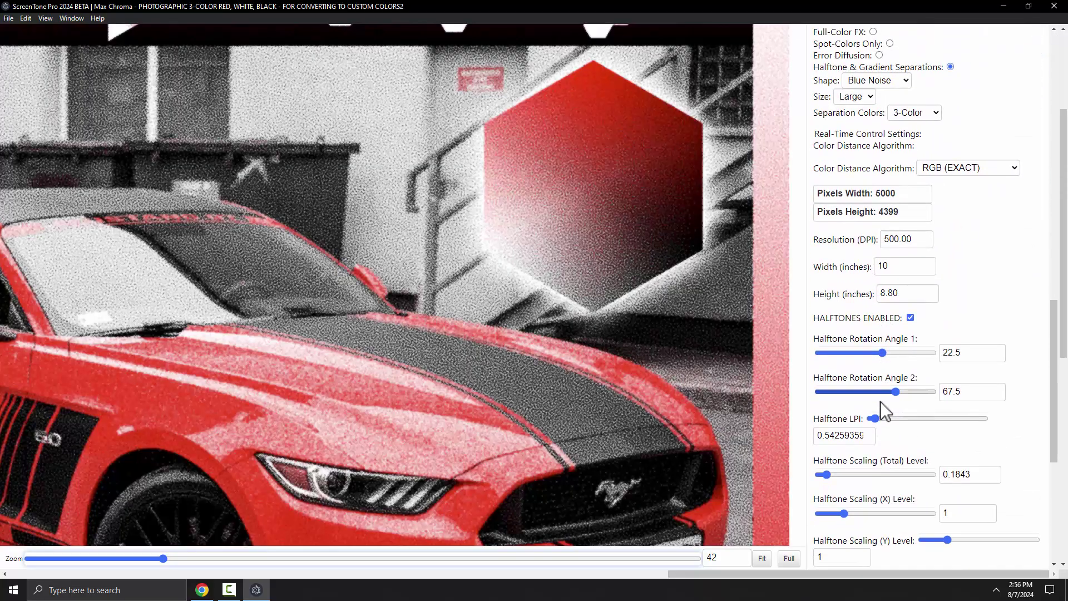
drag(886, 354, 883, 354)
drag(833, 472, 831, 475)
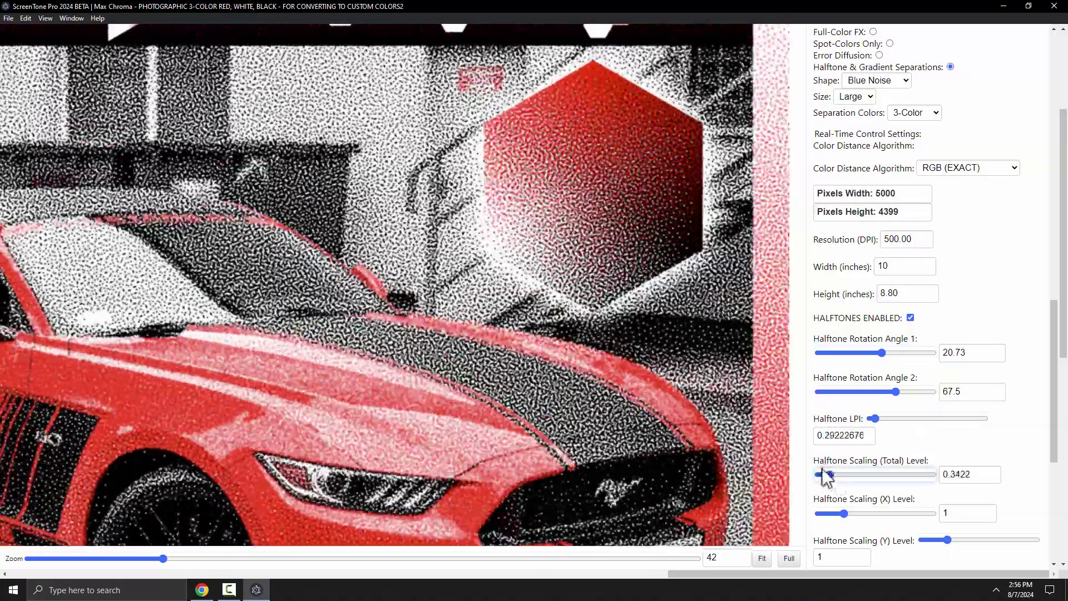
Zoom out to 15 and compare the whole blurred blue-noise separation with the source image.
scroll(523, 376, up, 3)
drag(162, 558, 120, 556)
scroll(495, 312, up, 3)
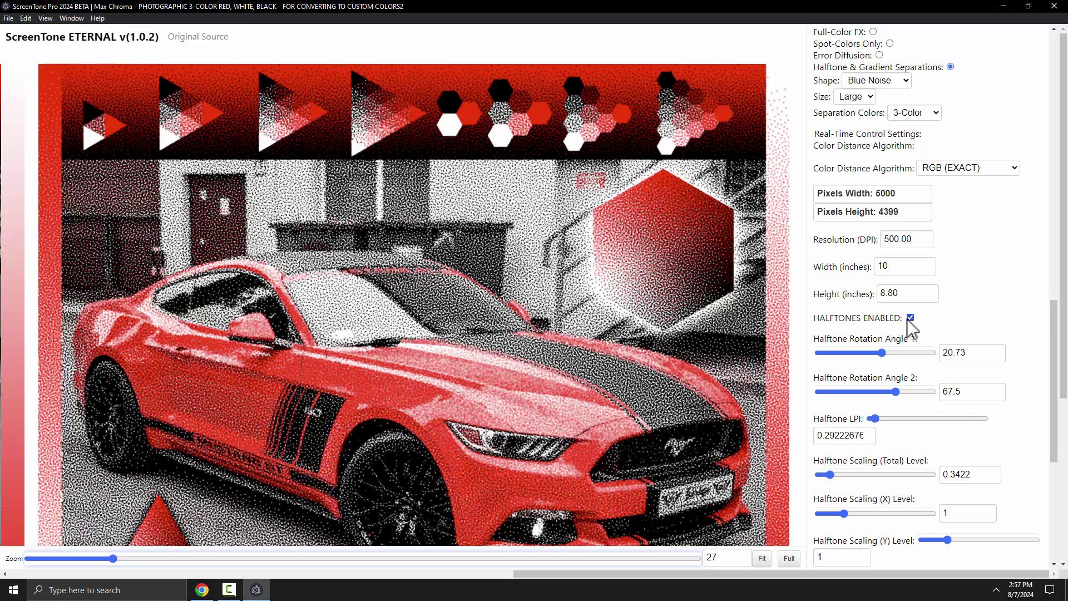
drag(113, 559, 73, 558)
scroll(884, 256, up, 8)
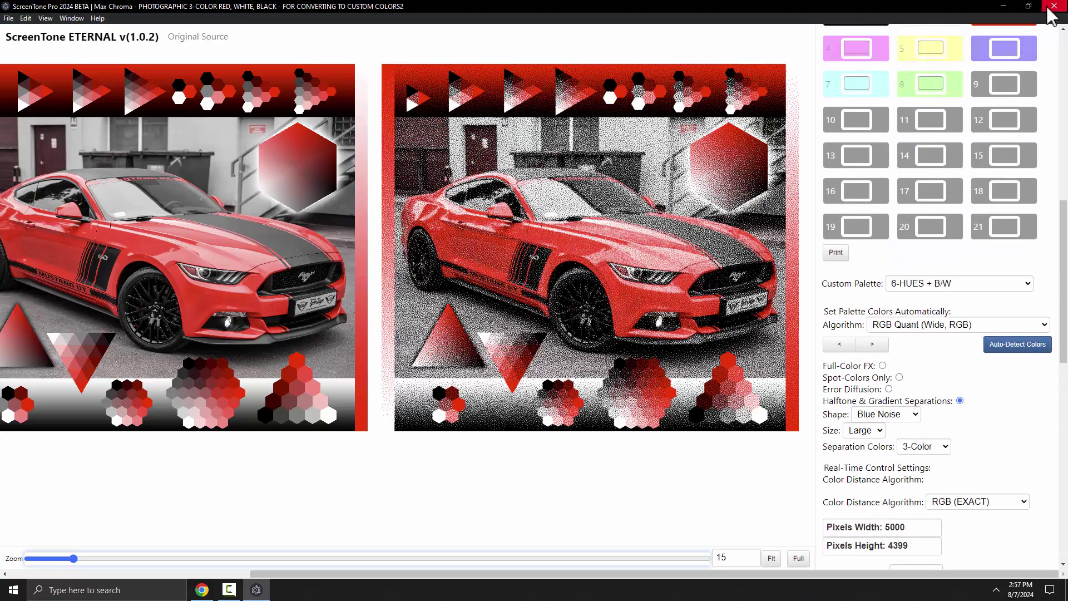
Close and relaunch ScreenTone ETERNAL, and load "3 CUSTOM COLORS BLENDING TEST FILE.png" from the Desktop.
click(1054, 6)
double_click(314, 134)
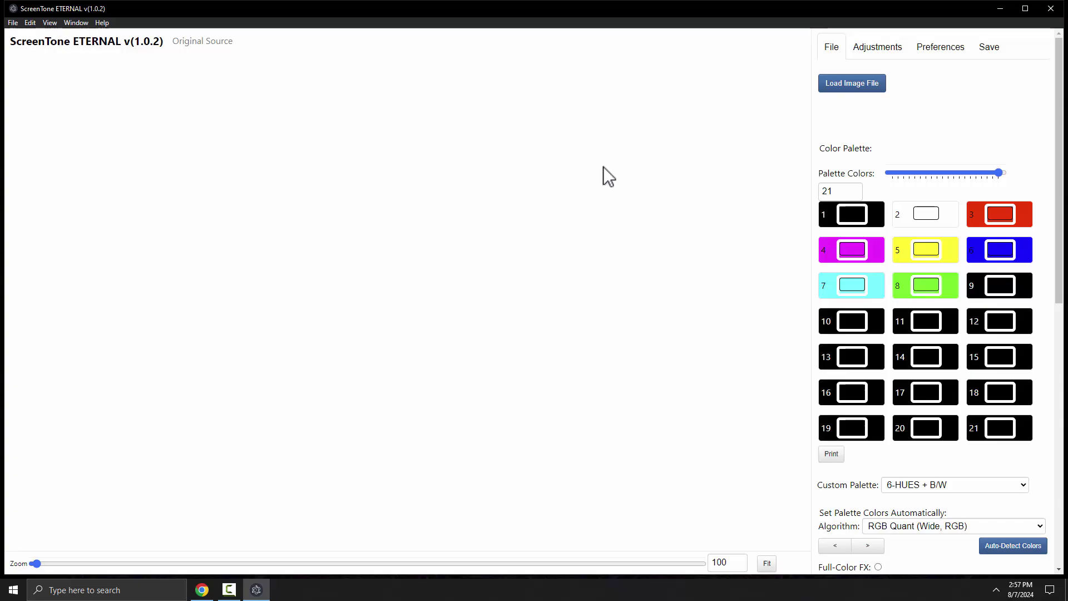
click(851, 88)
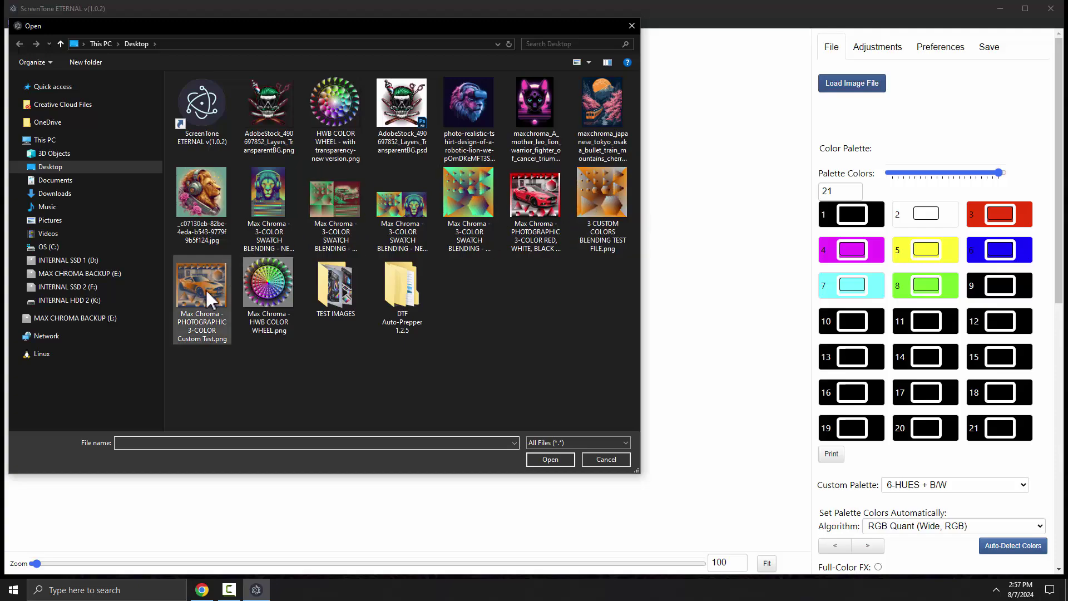
double_click(599, 194)
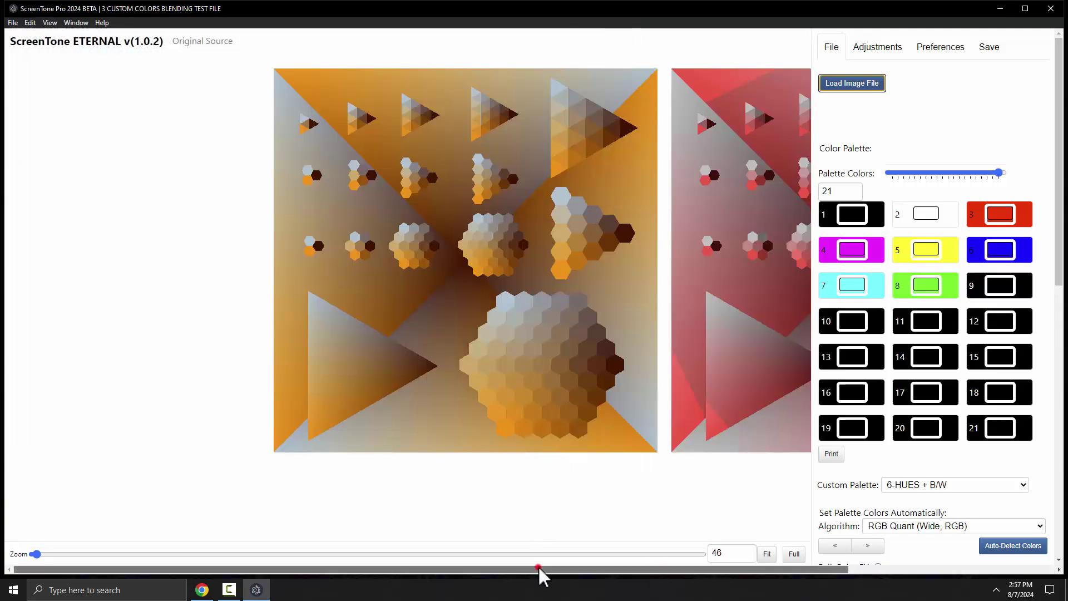
Bring the source and separated images into view side by side and set the number of palette colors to 3.
drag(538, 569, 759, 573)
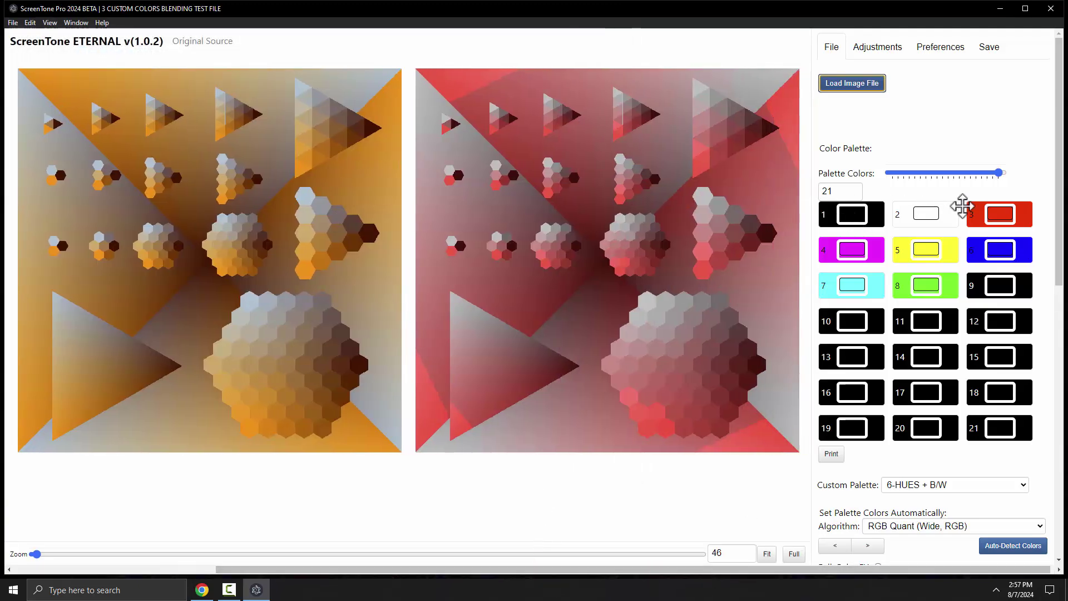
drag(902, 174, 897, 173)
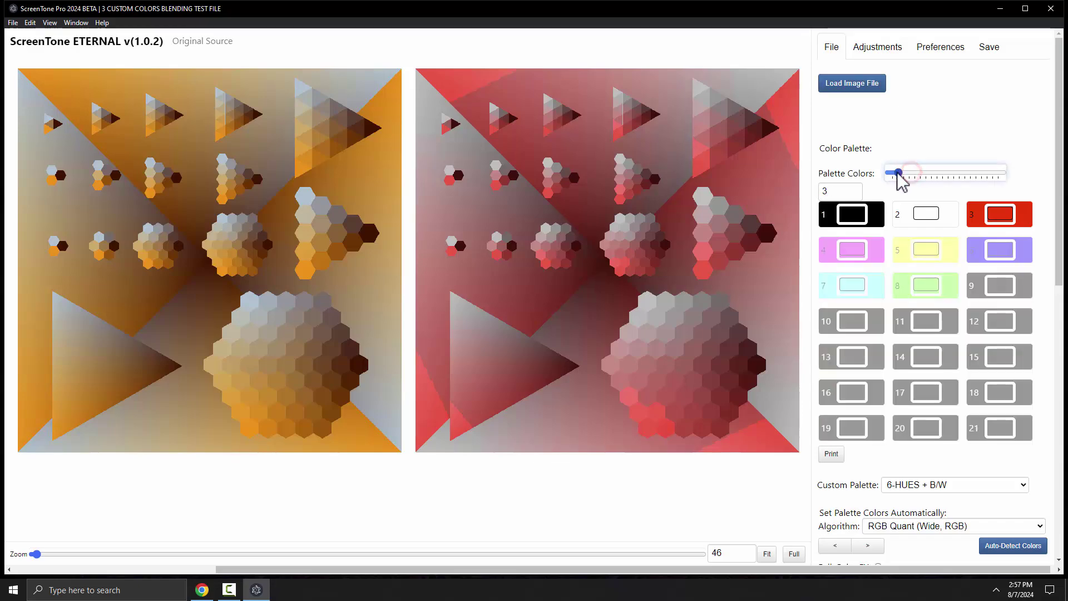
drag(820, 171, 872, 175)
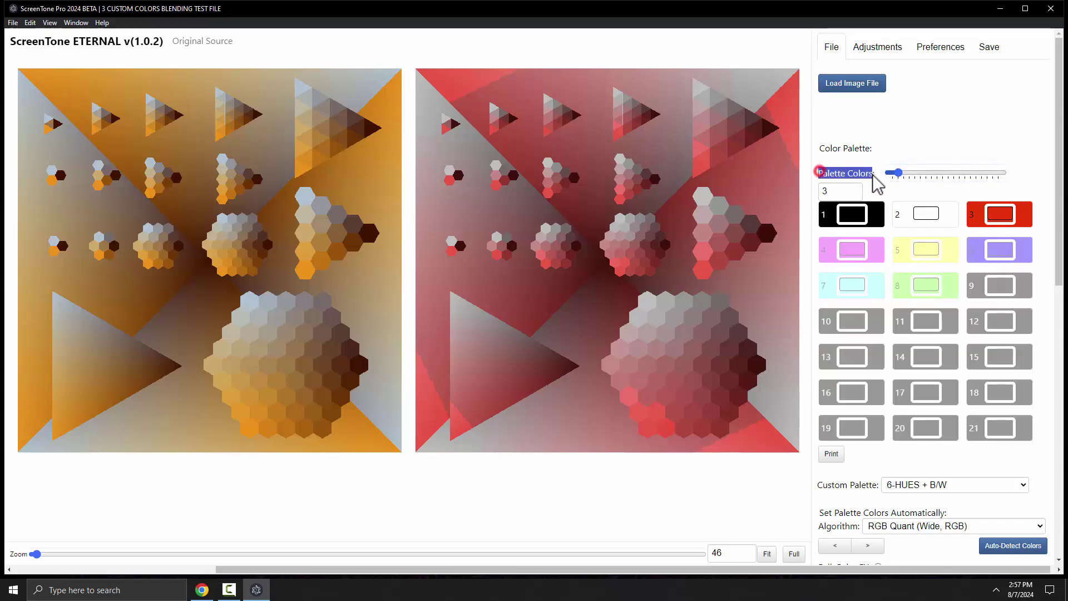
click(889, 146)
Auto-detect the three palette colors from the loaded image with the RGB Quant (Wide, RGB) algorithm.
mouse_move(1059, 93)
mouse_down()
mouse_move(1060, 337)
mouse_move(1059, 97)
mouse_up()
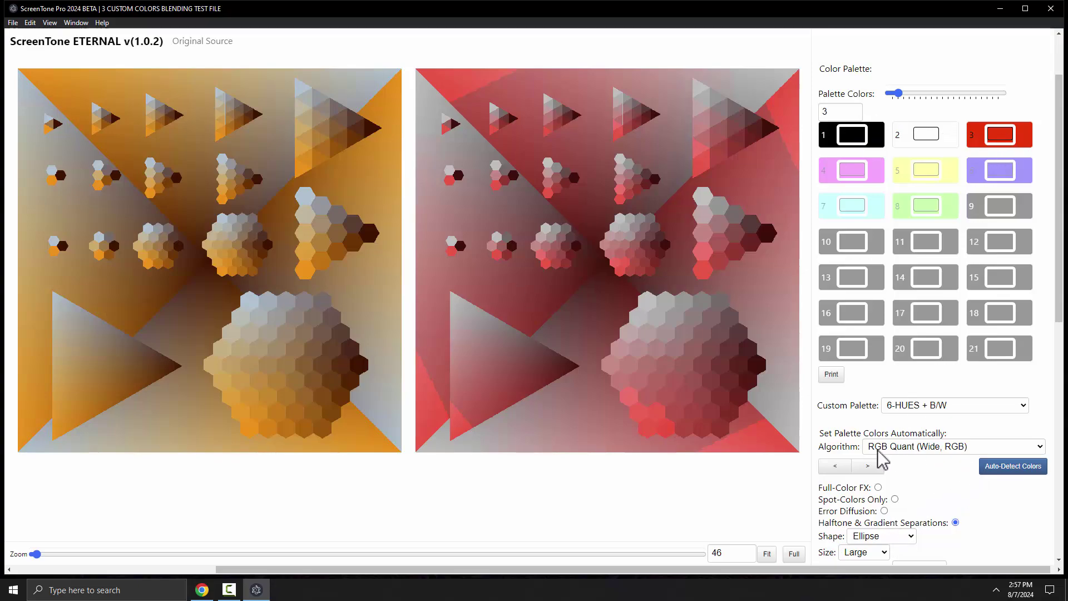
drag(817, 437, 963, 434)
click(961, 430)
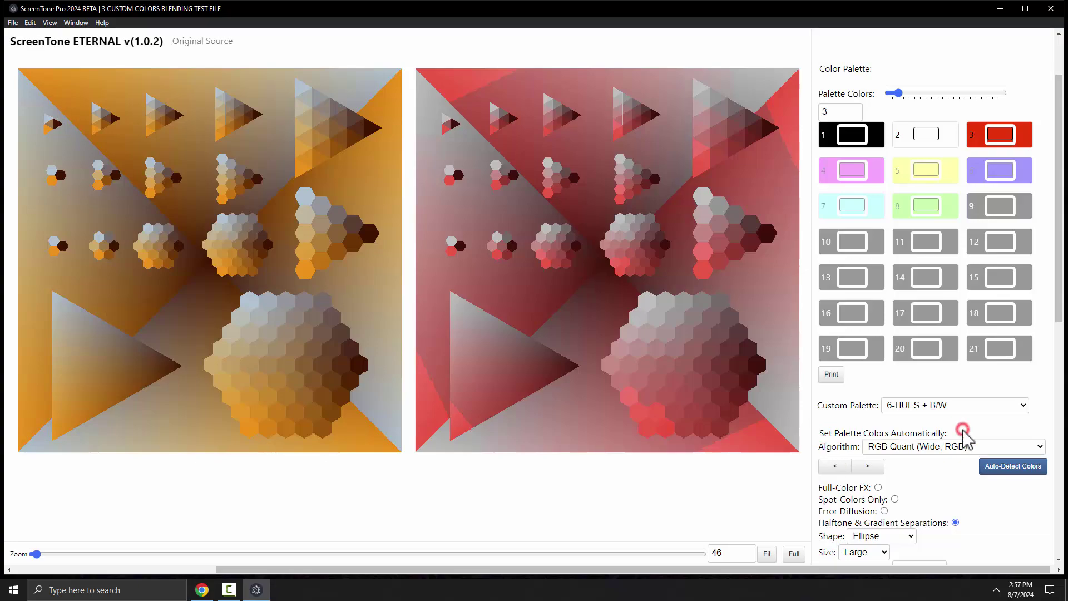
click(1011, 471)
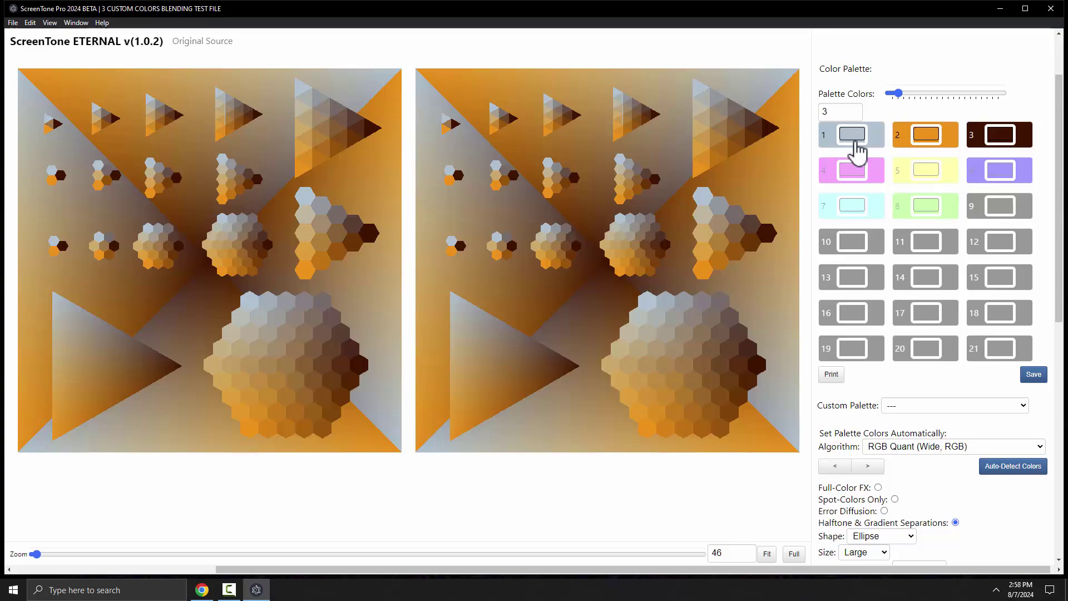
Replace the three palette colors with black for color 1, white for color 2 and pure red FF0000 for color 3.
click(855, 143)
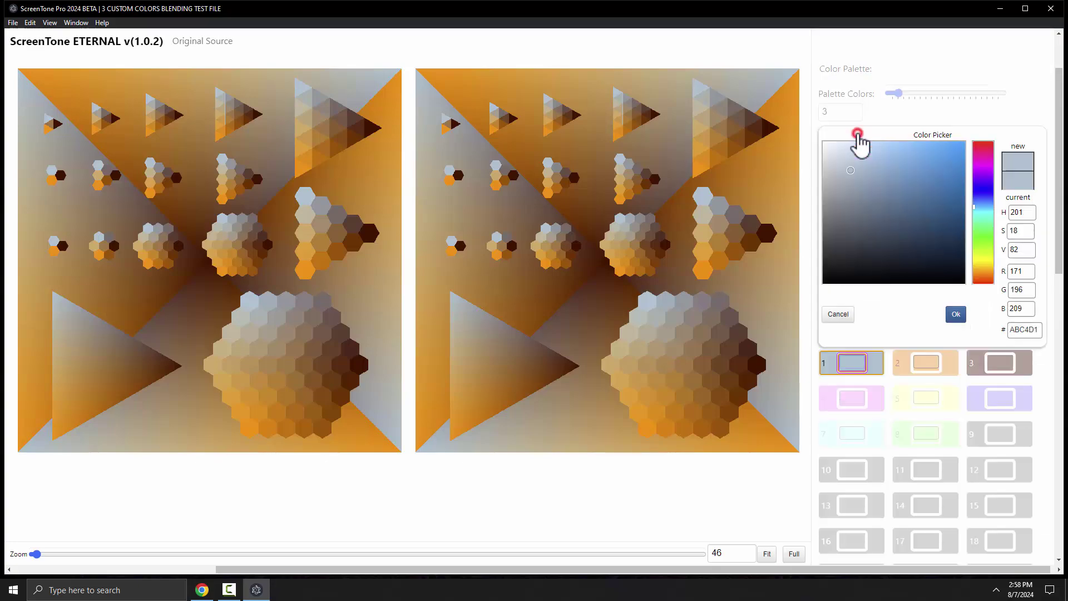
click(913, 196)
click(956, 314)
click(937, 137)
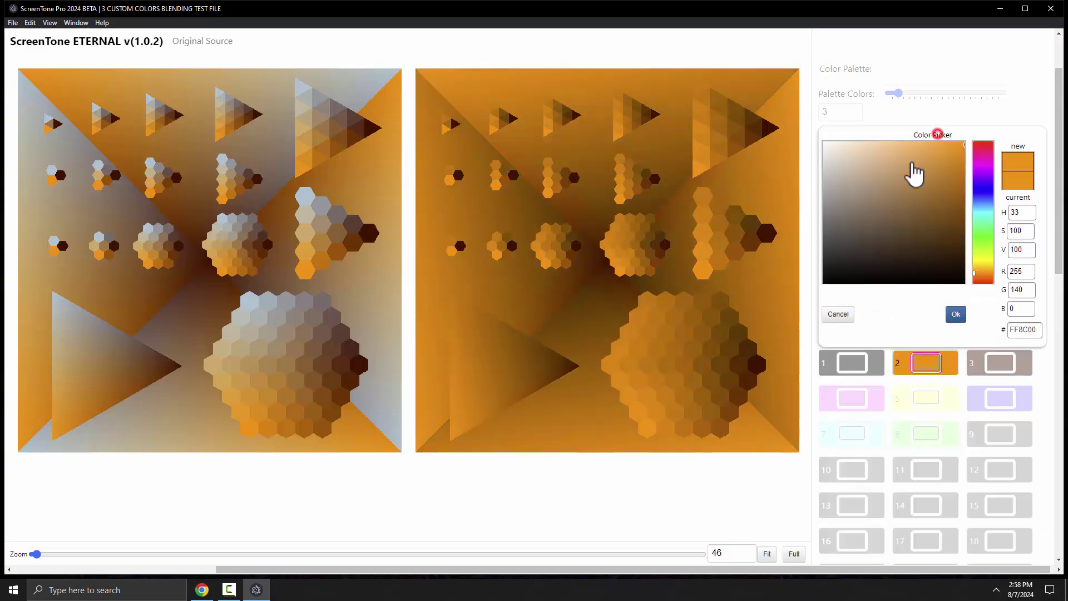
drag(909, 201, 810, 162)
click(956, 314)
click(1001, 138)
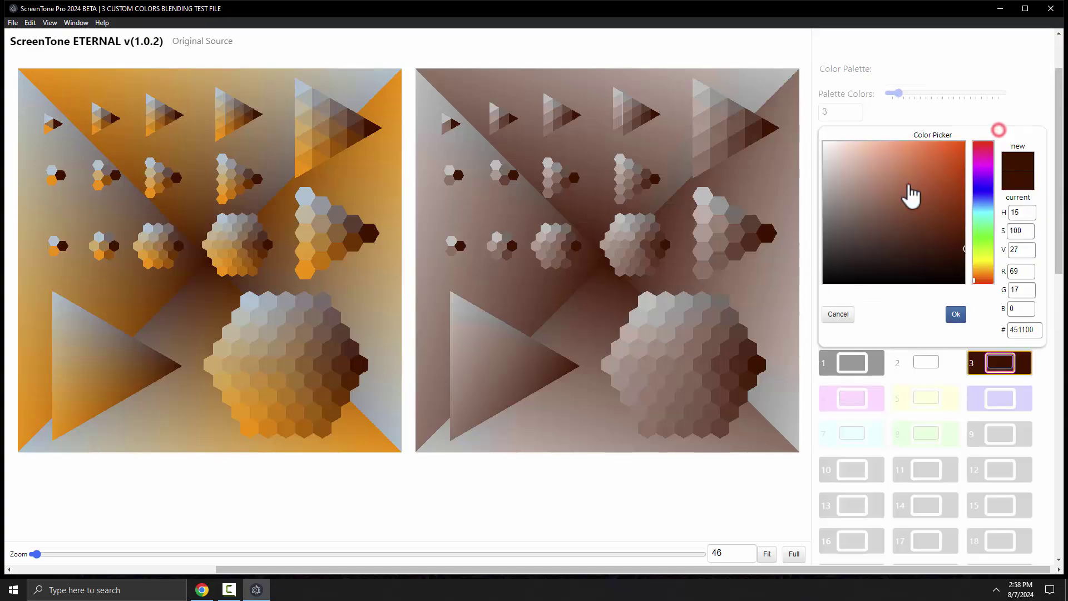
drag(908, 184, 983, 146)
click(956, 315)
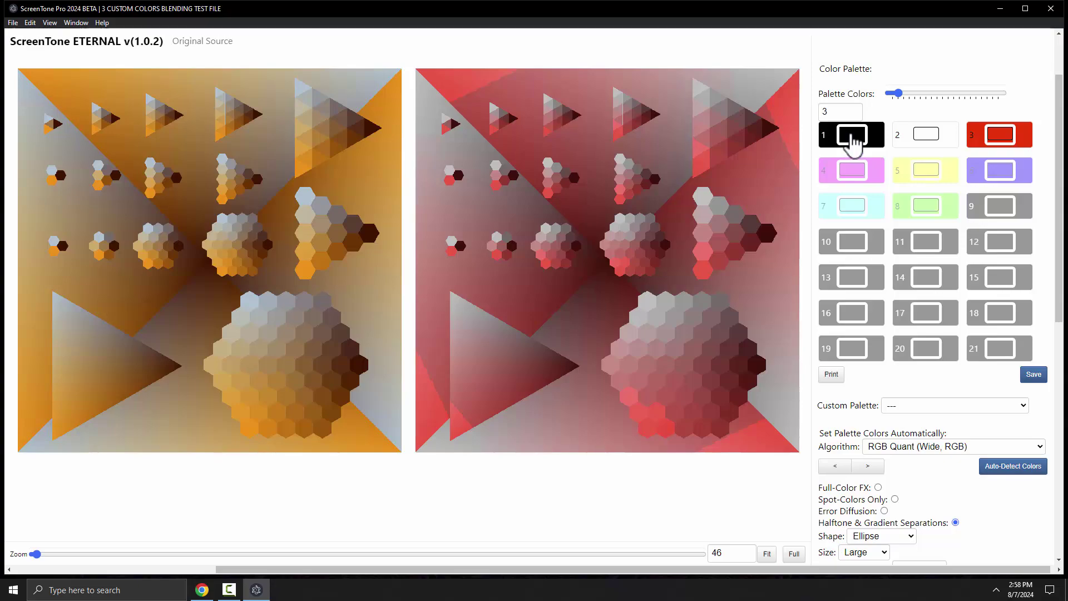
Try a muted 7B5A5A and several sampled tones for palette color 1, settling on the light blue-gray hexagon in the source image.
click(853, 143)
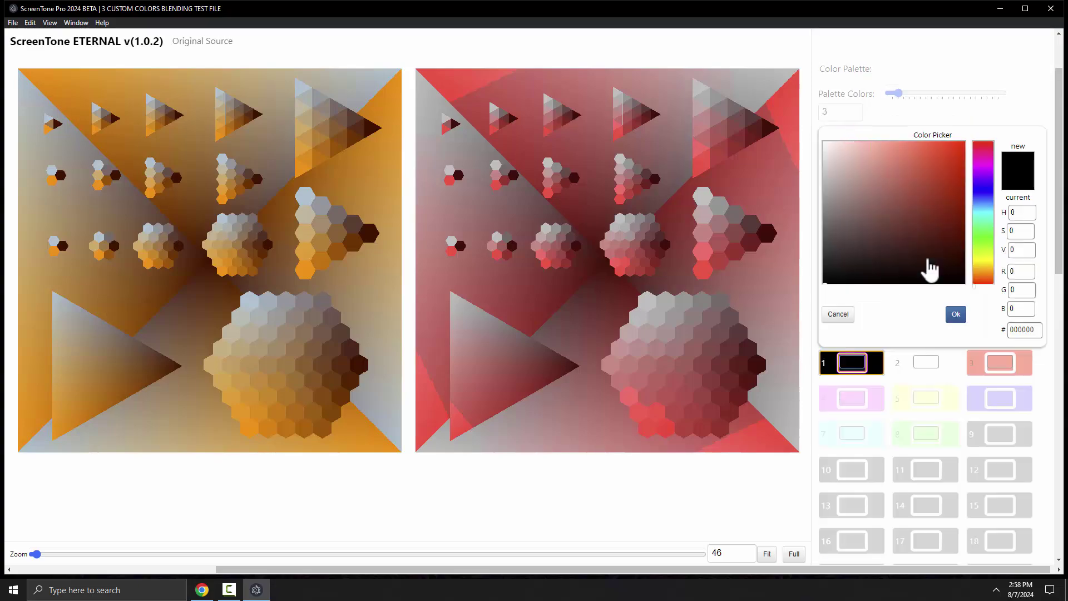
mouse_move(861, 245)
mouse_down()
mouse_move(864, 227)
mouse_move(833, 180)
mouse_move(854, 184)
mouse_move(863, 219)
mouse_up()
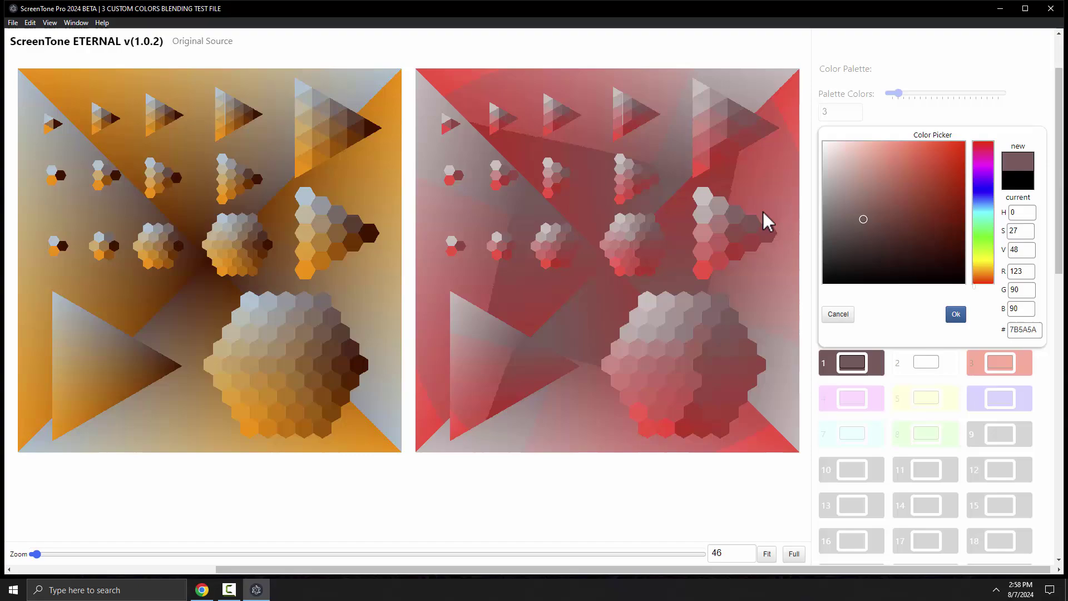
click(305, 196)
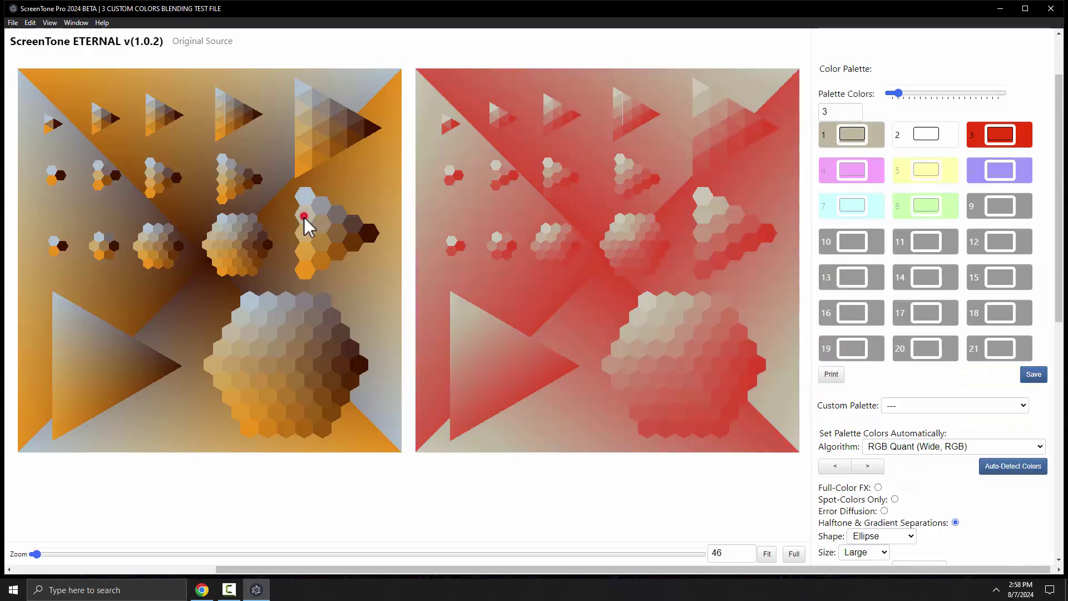
drag(305, 218, 392, 215)
mouse_move(372, 295)
mouse_down()
mouse_move(379, 311)
mouse_move(348, 284)
mouse_move(385, 340)
mouse_move(335, 278)
mouse_up()
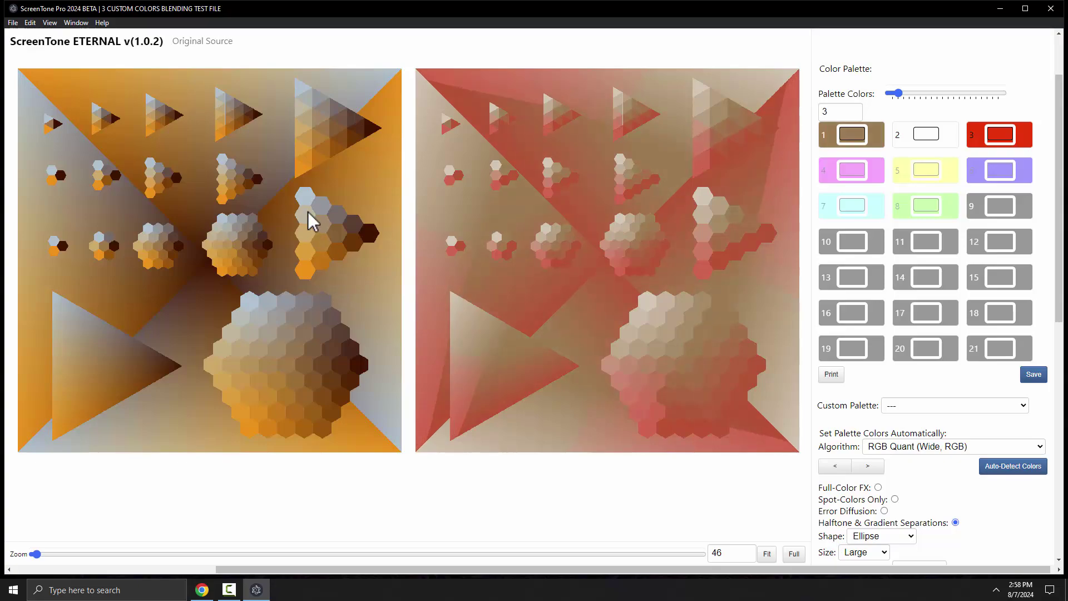
click(300, 196)
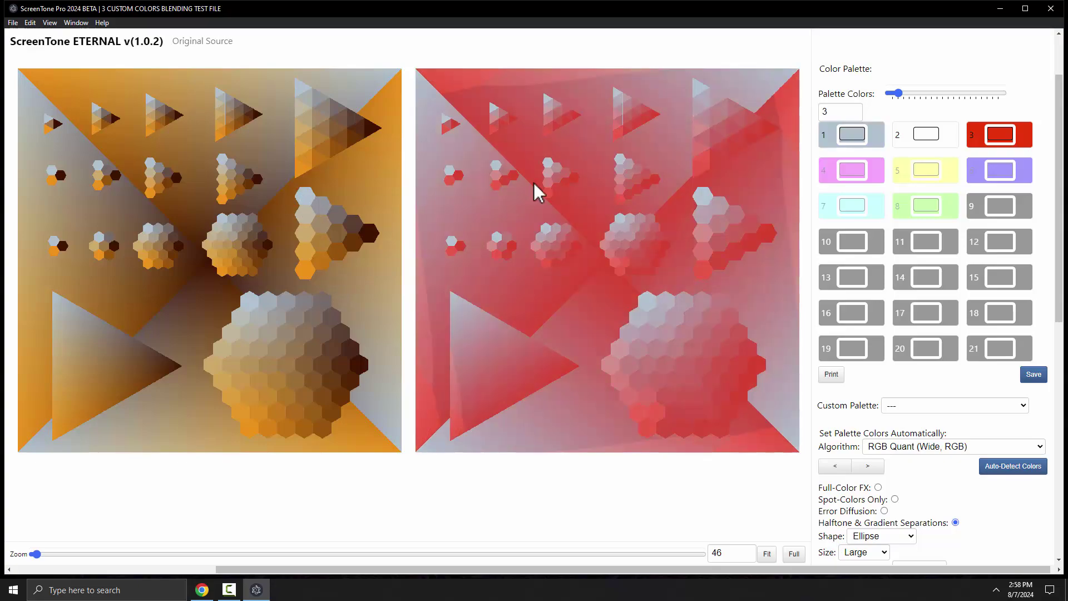
Sample palette color 2 from the source image's bright orange hexagon and color 3 from its dark brown hexagon.
click(925, 134)
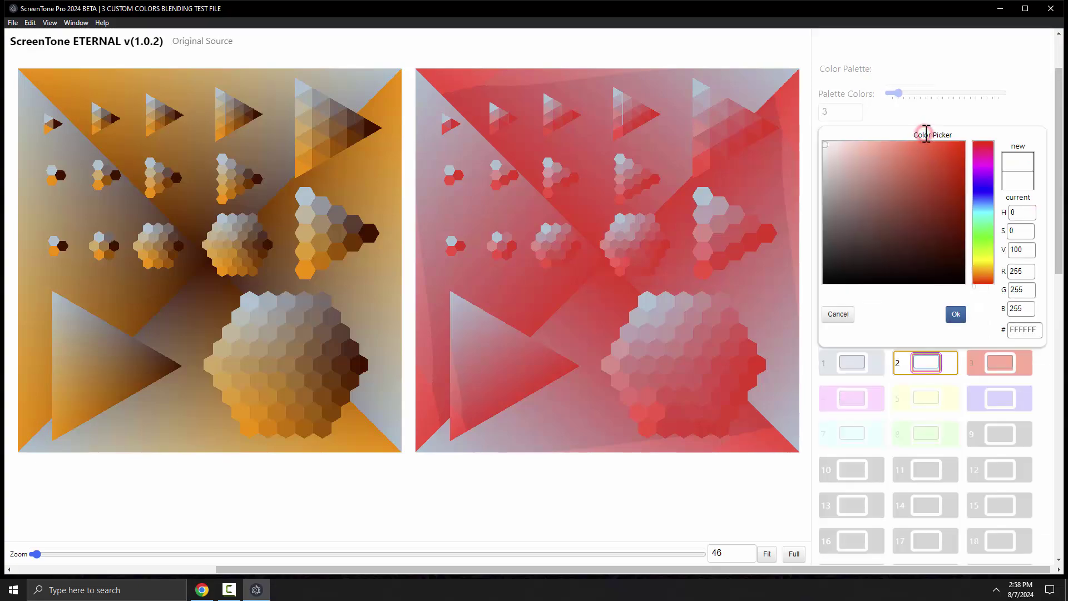
click(305, 270)
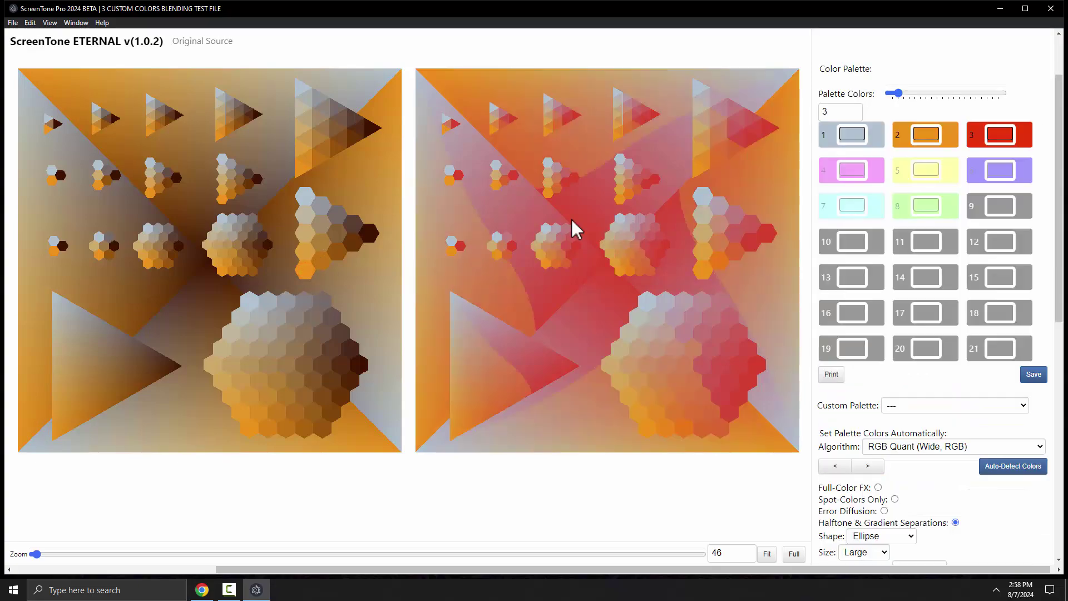
click(994, 135)
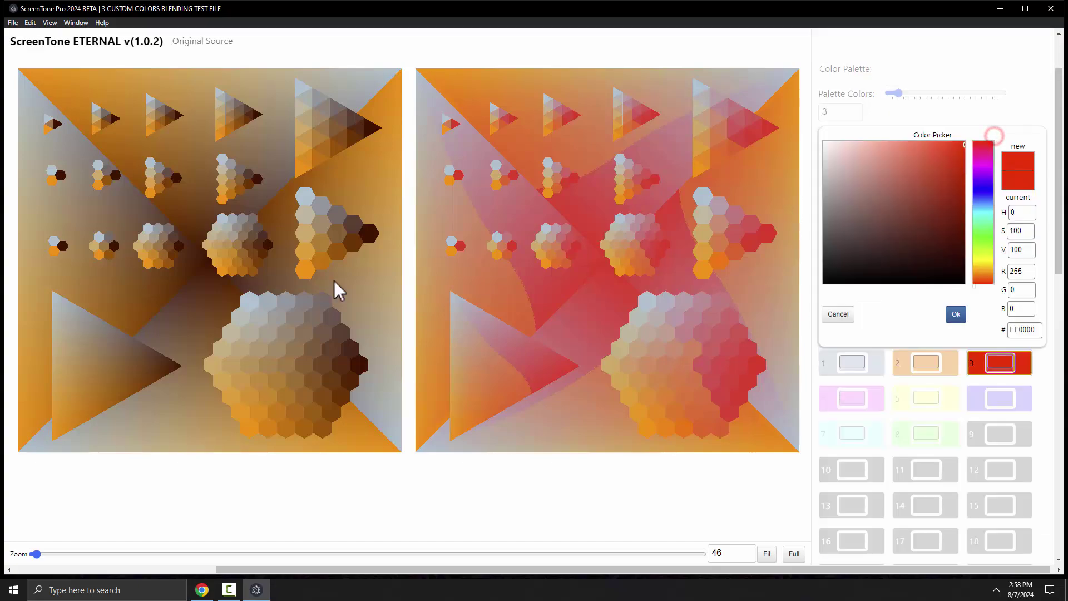
click(370, 233)
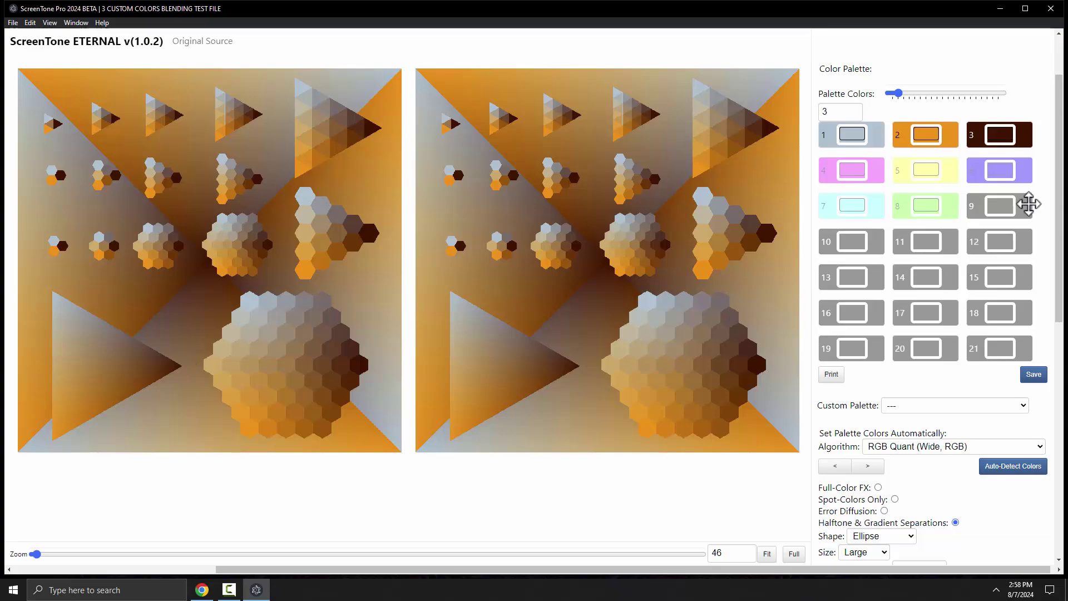
View the grayscale separations 1, 2 and 3 individually and return to the full-color separation view.
drag(1057, 134, 1057, 184)
scroll(1052, 262, down, 5)
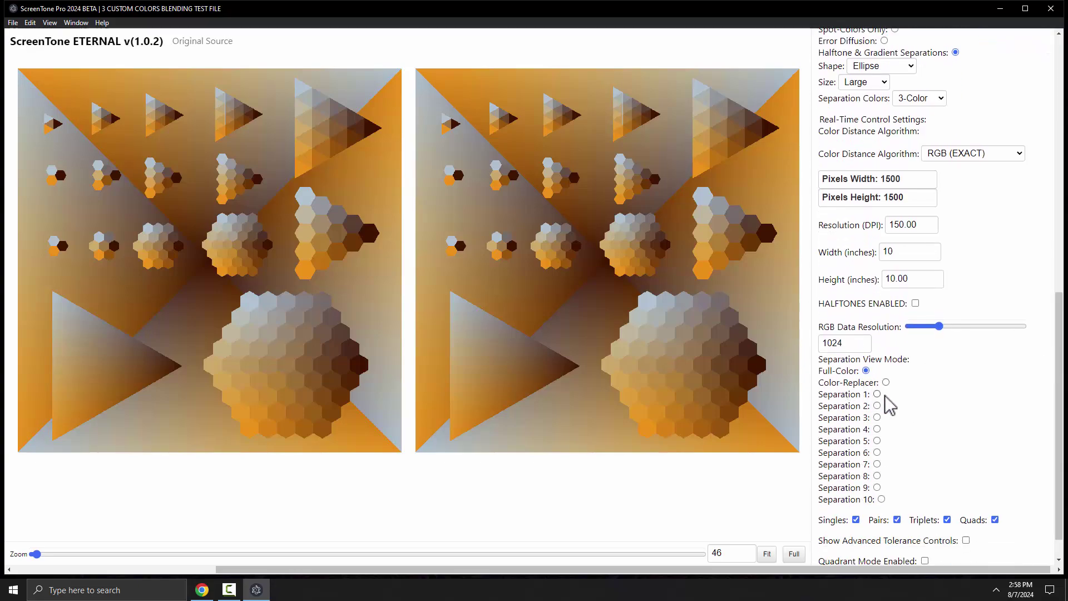
click(877, 395)
click(877, 406)
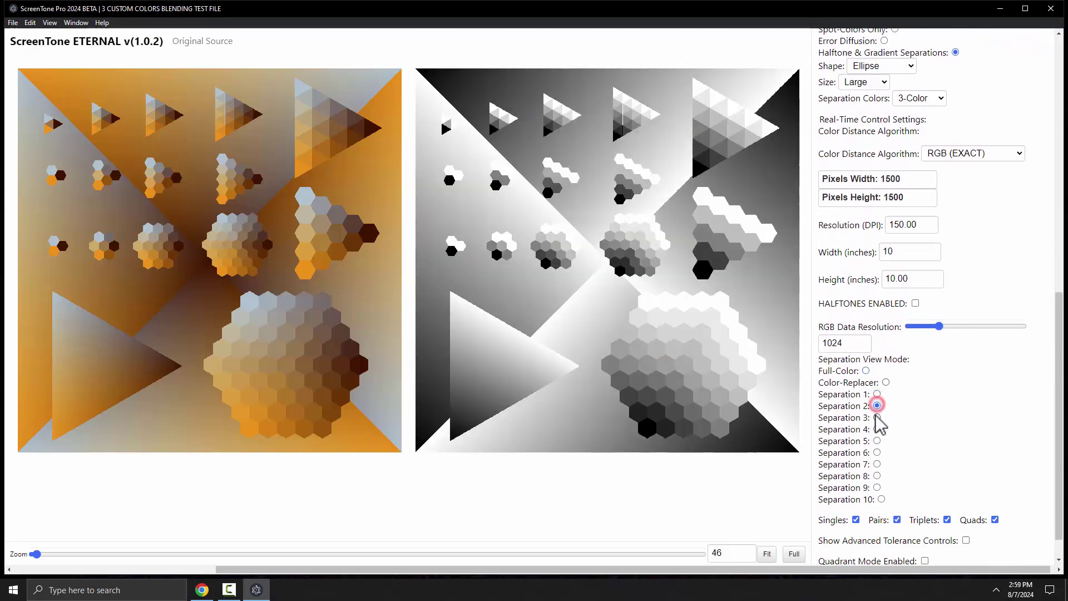
click(877, 418)
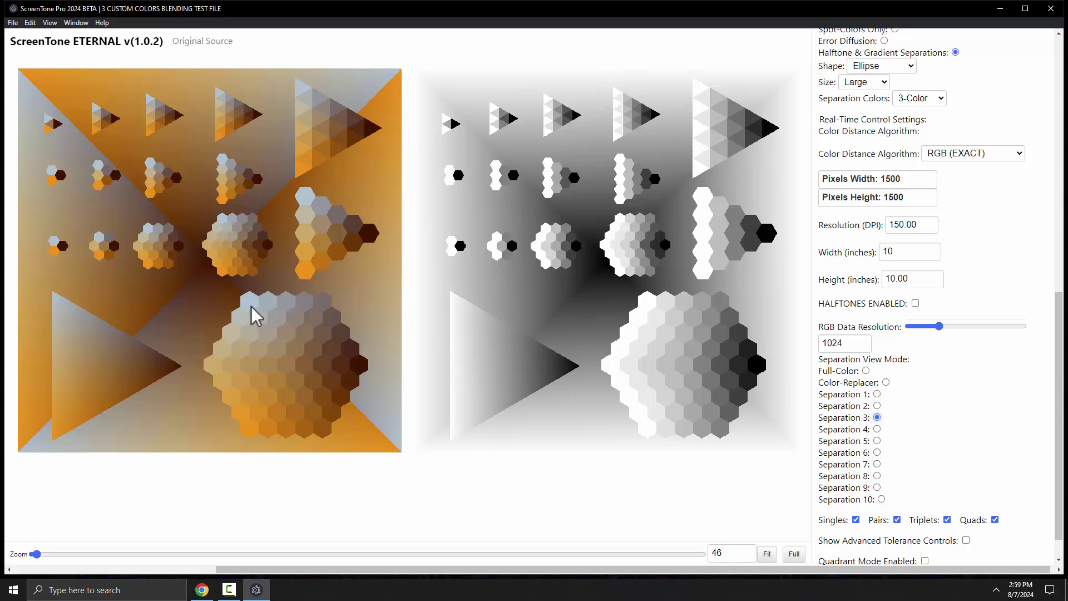
click(877, 405)
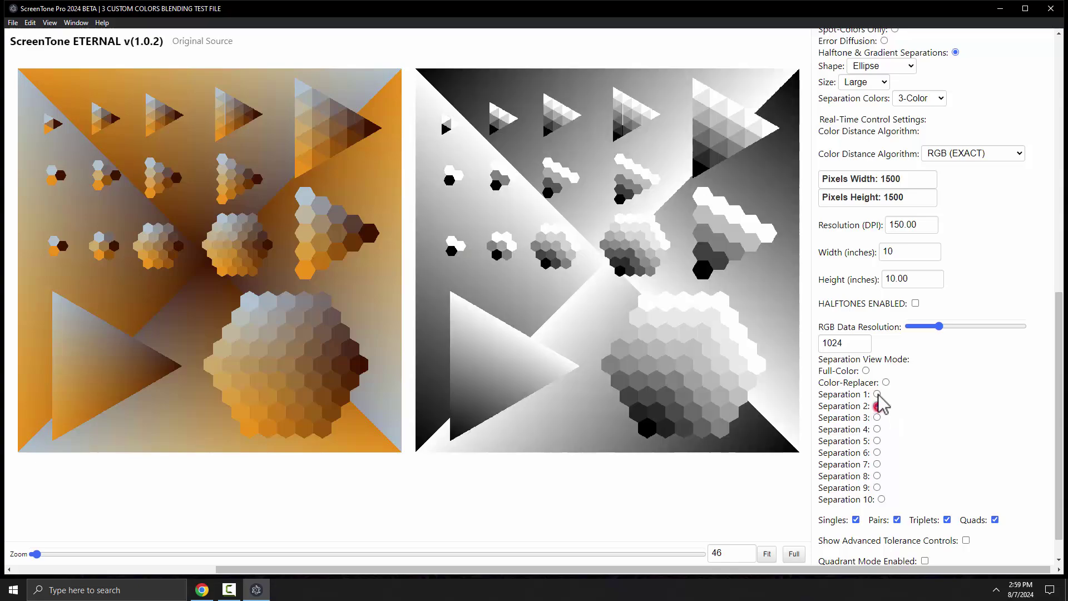
click(876, 394)
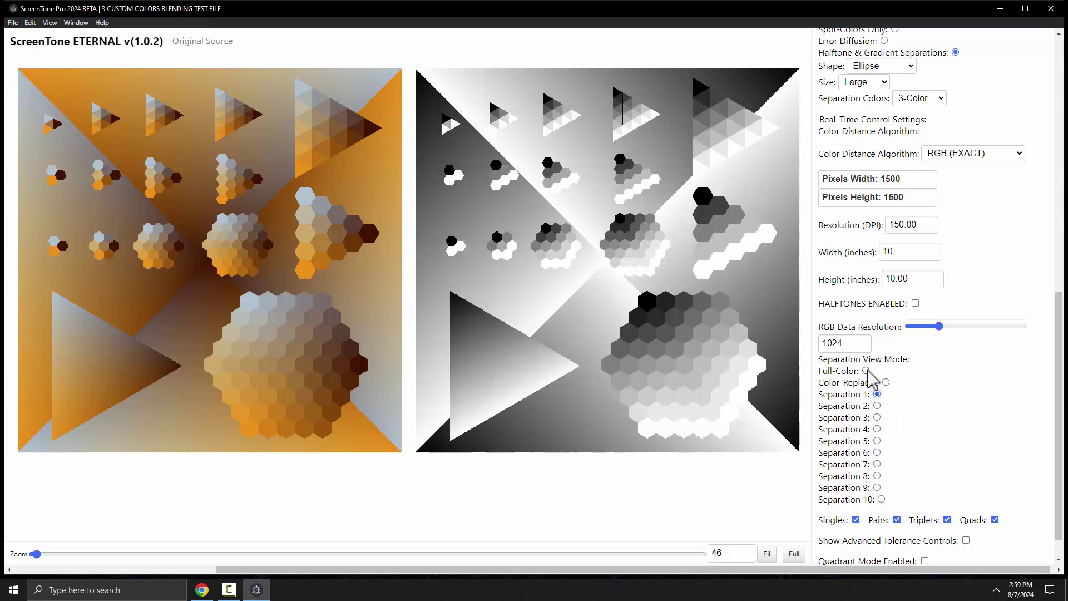
click(866, 371)
Enable halftones and inspect halftoned separations 1, 2 and 3, ending in the full-color view.
click(915, 303)
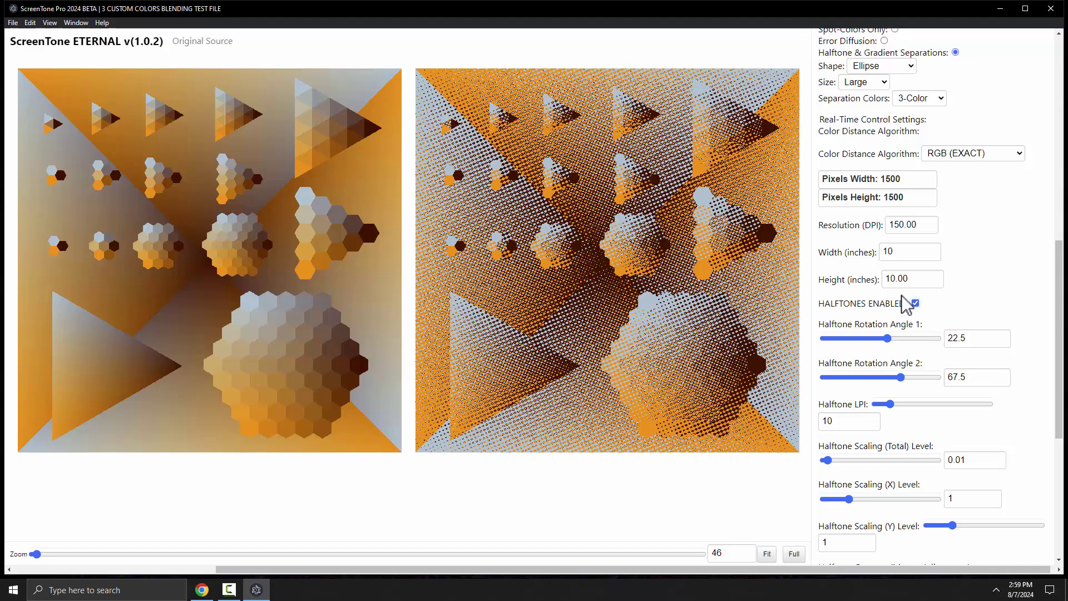
scroll(917, 445, down, 4)
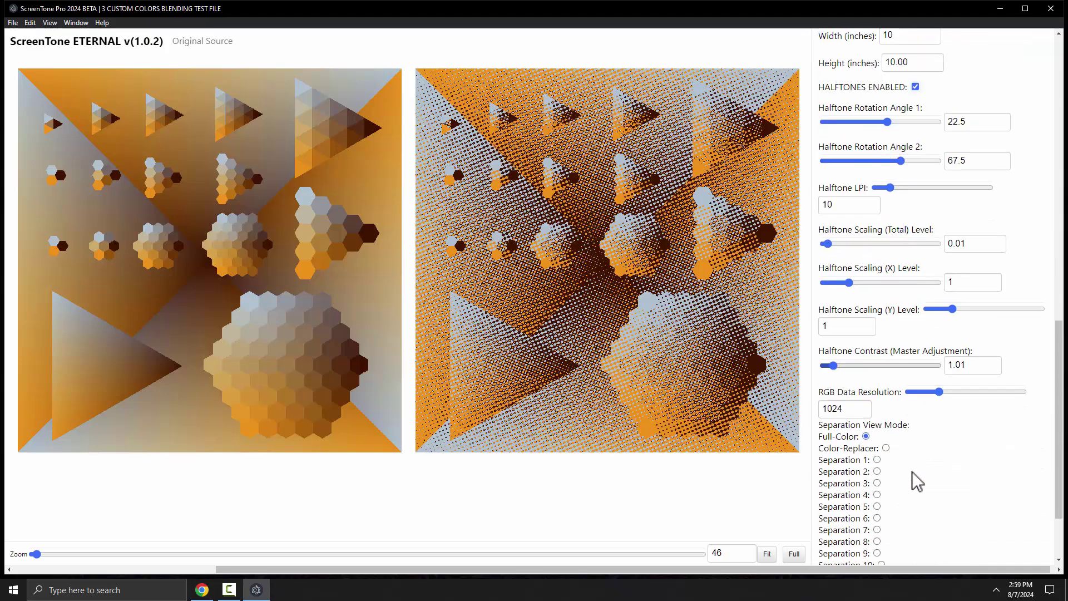
click(877, 454)
click(877, 465)
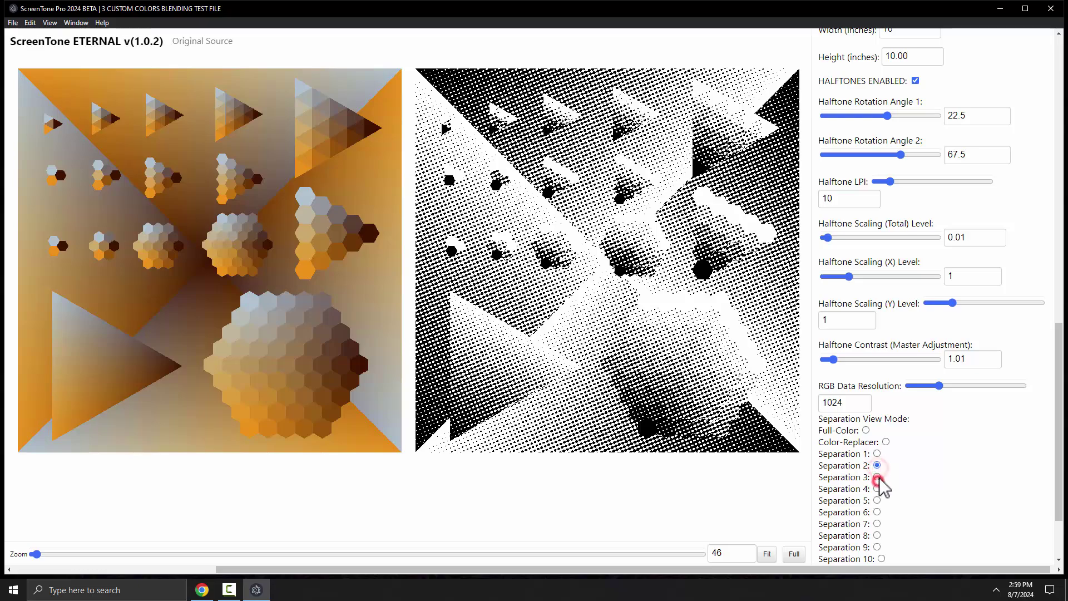
click(878, 477)
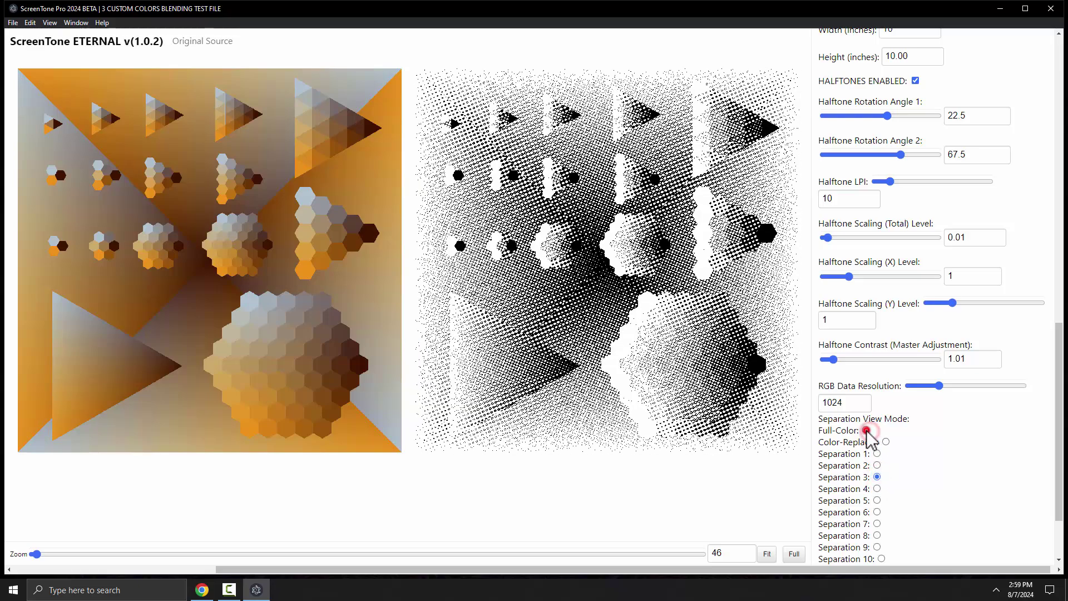
click(866, 430)
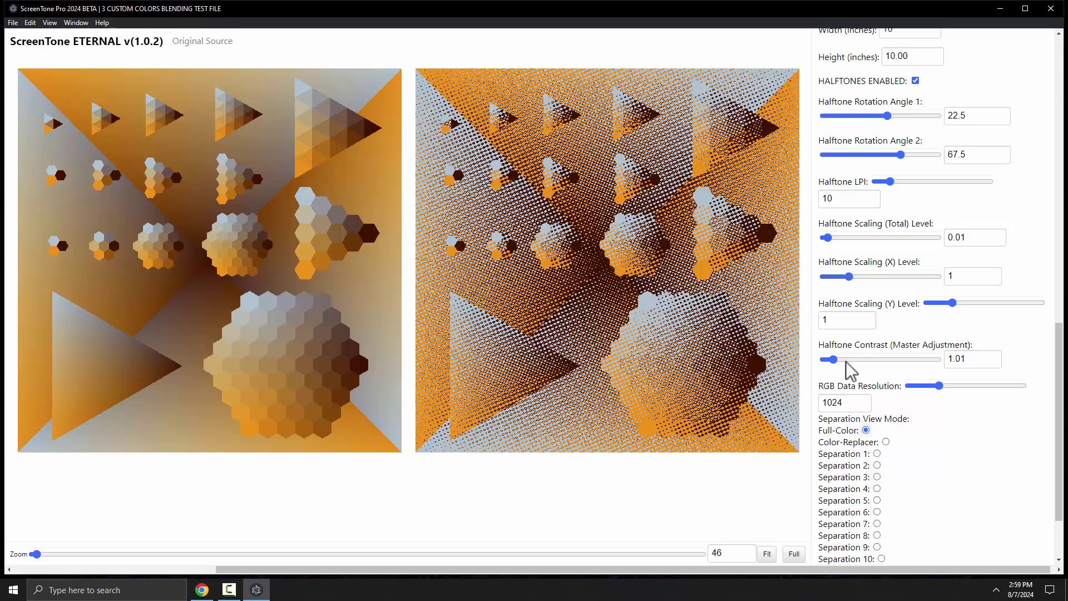
Switch to Chrome, look over the Max Chroma website and its Payhip store products, and return to ScreenTone ETERNAL.
click(202, 590)
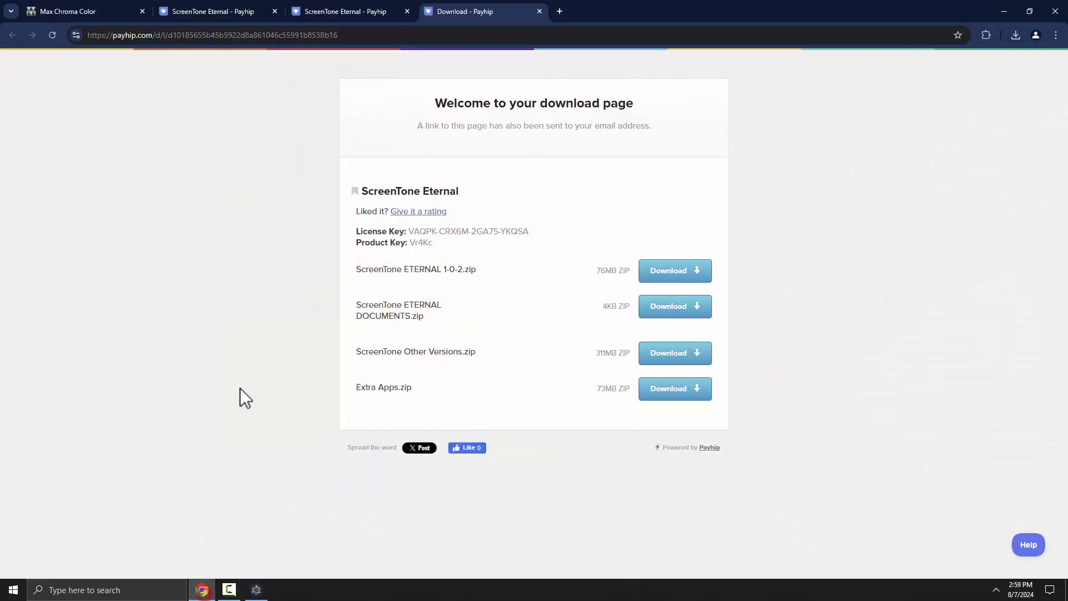
click(183, 9)
click(117, 9)
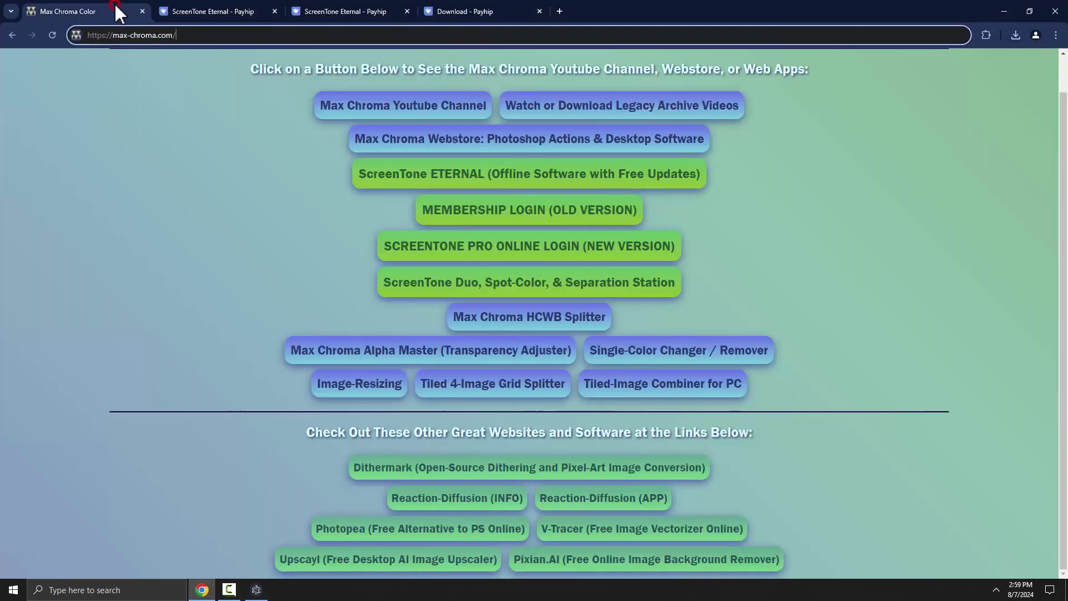
click(227, 20)
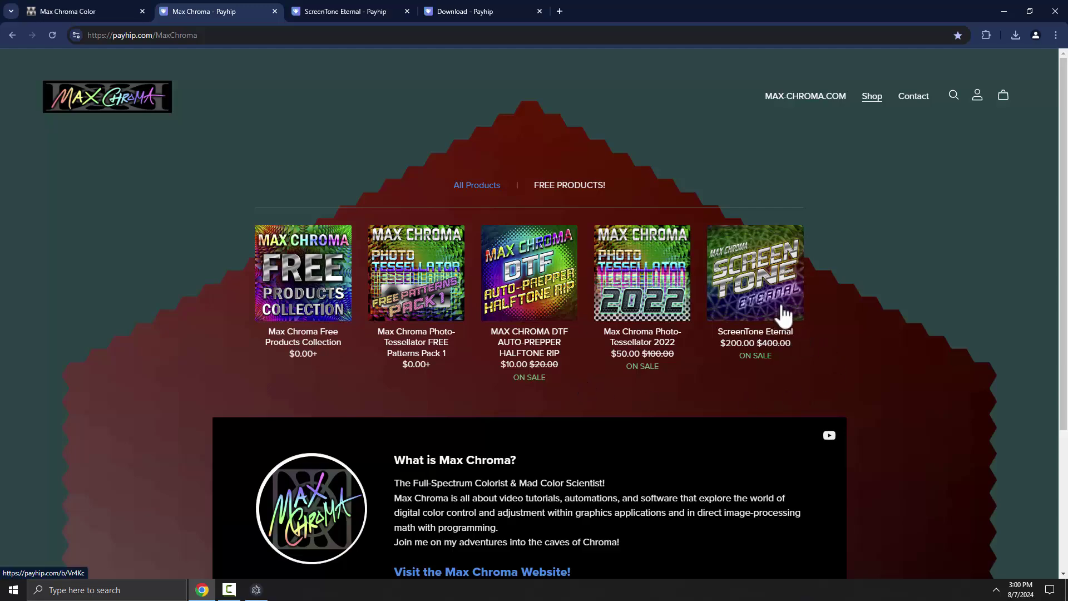
click(1005, 6)
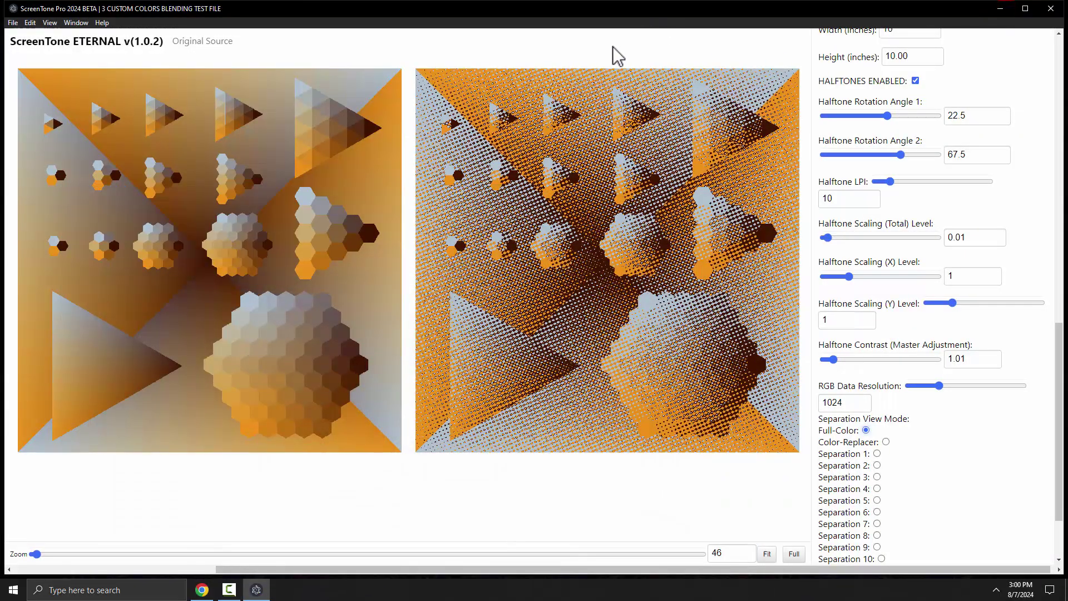
Load the maxchroma_A_mother_leo_lion_warrior_fighter_of_cancer_triumph image from the Desktop.
scroll(924, 289, up, 1)
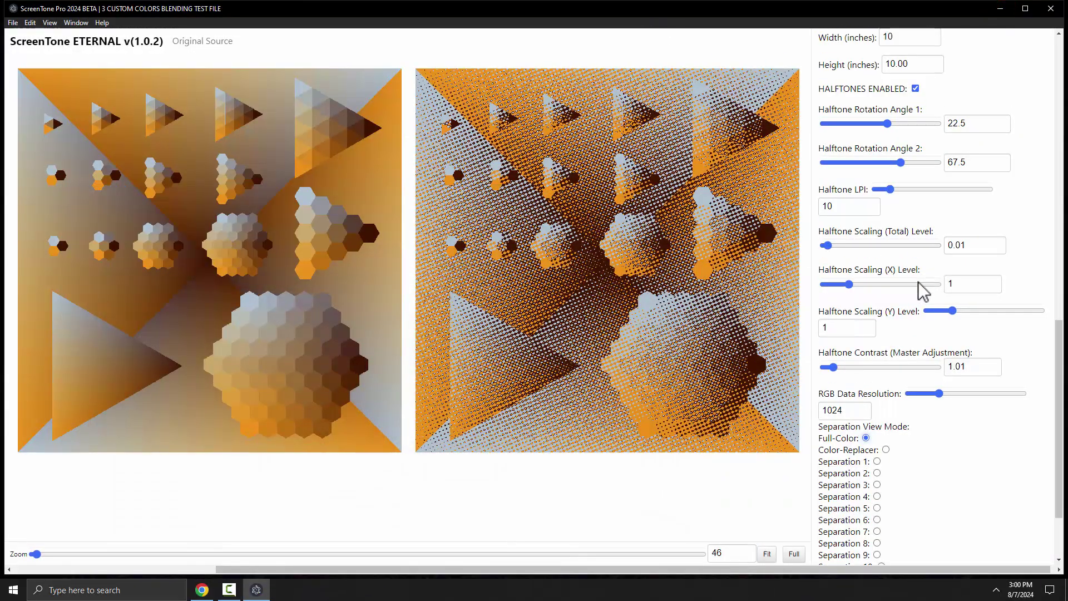
scroll(919, 283, up, 5)
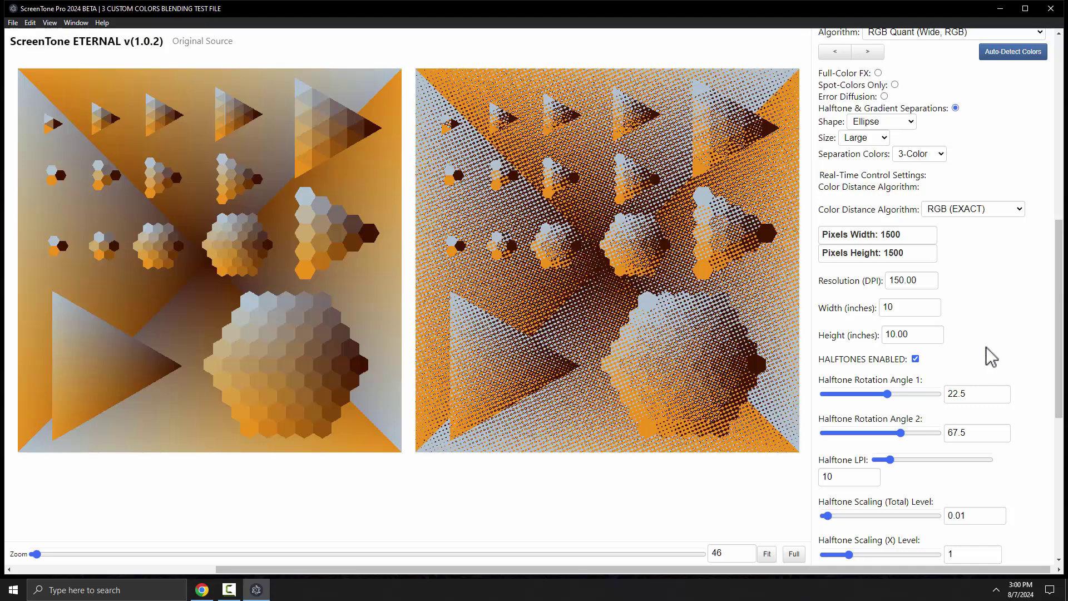
scroll(991, 354, up, 10)
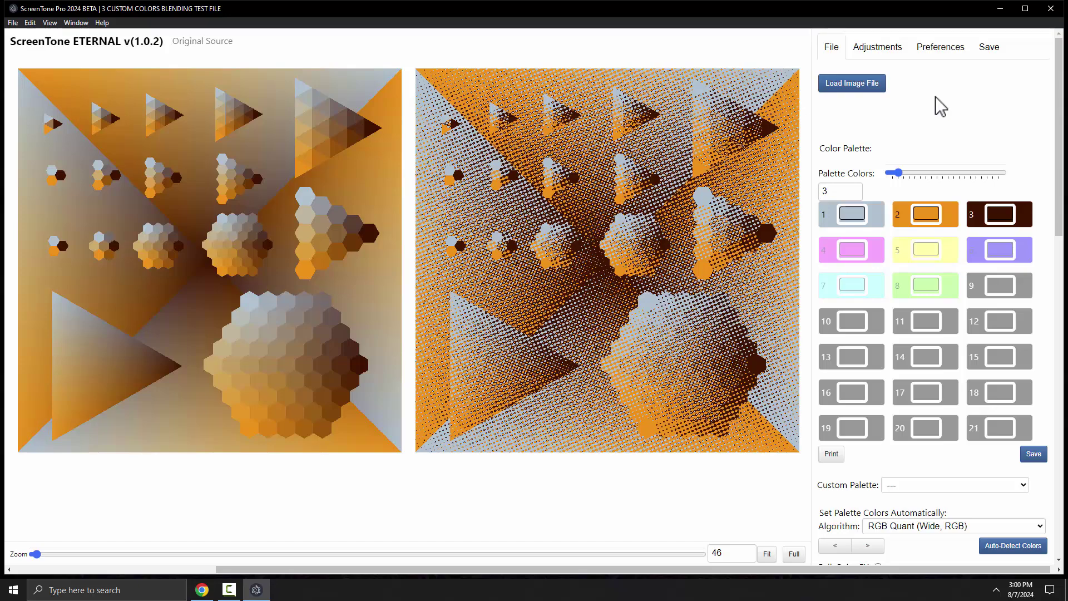
click(851, 83)
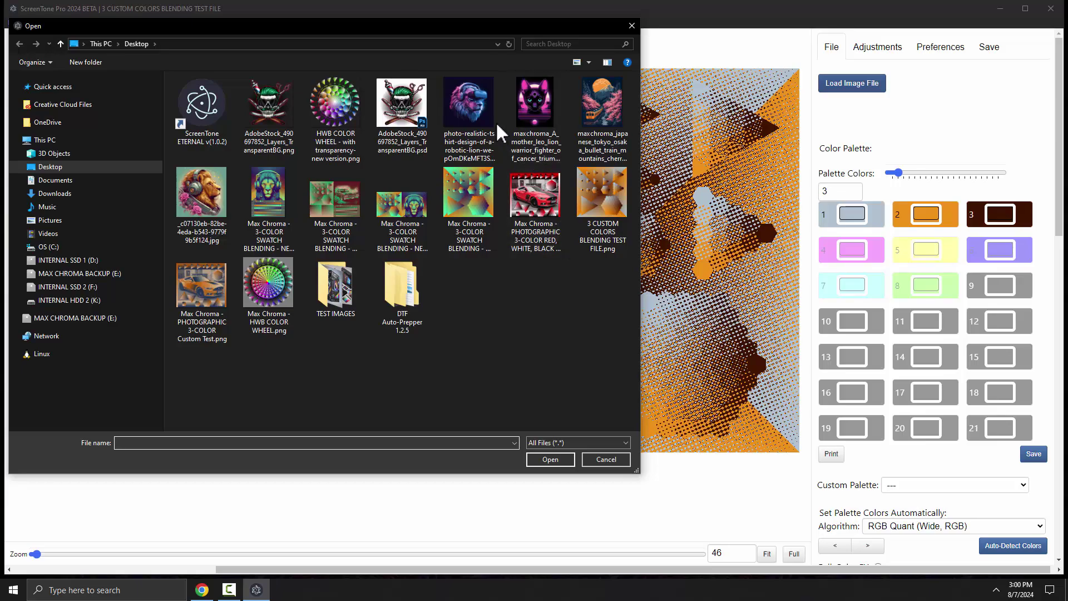
double_click(532, 106)
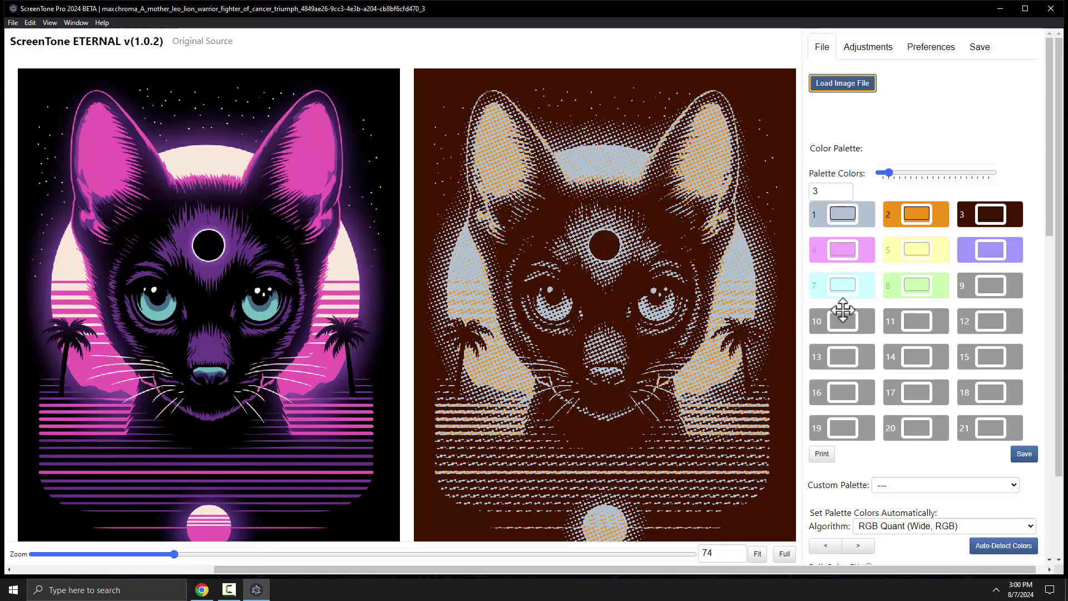
Disable halftones for the loaded cat image and return to its color palette settings.
scroll(906, 271, down, 3)
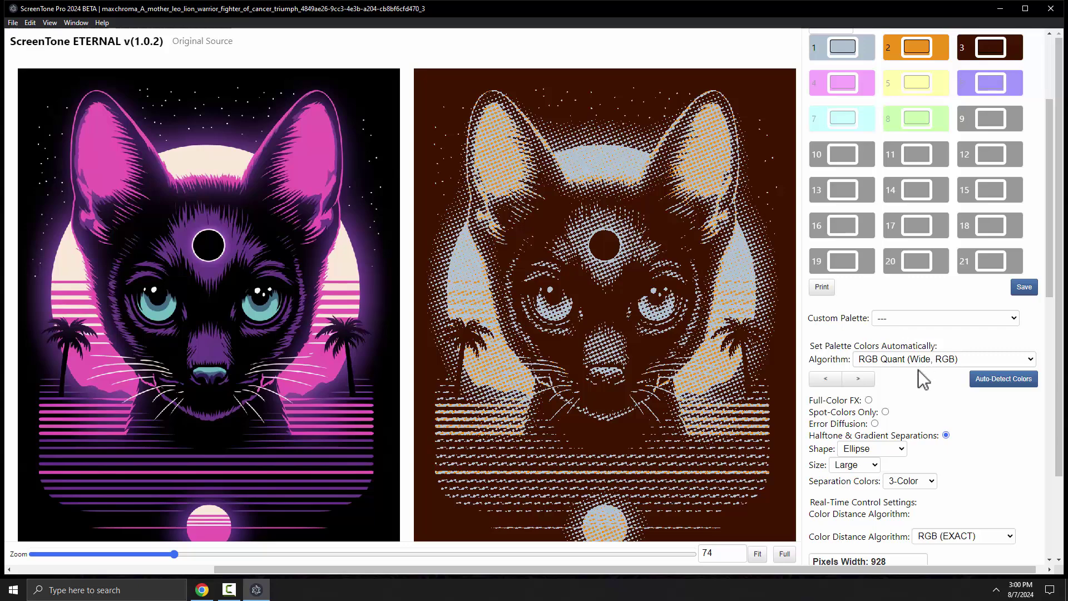
scroll(918, 370, down, 5)
scroll(918, 389, down, 1)
click(905, 296)
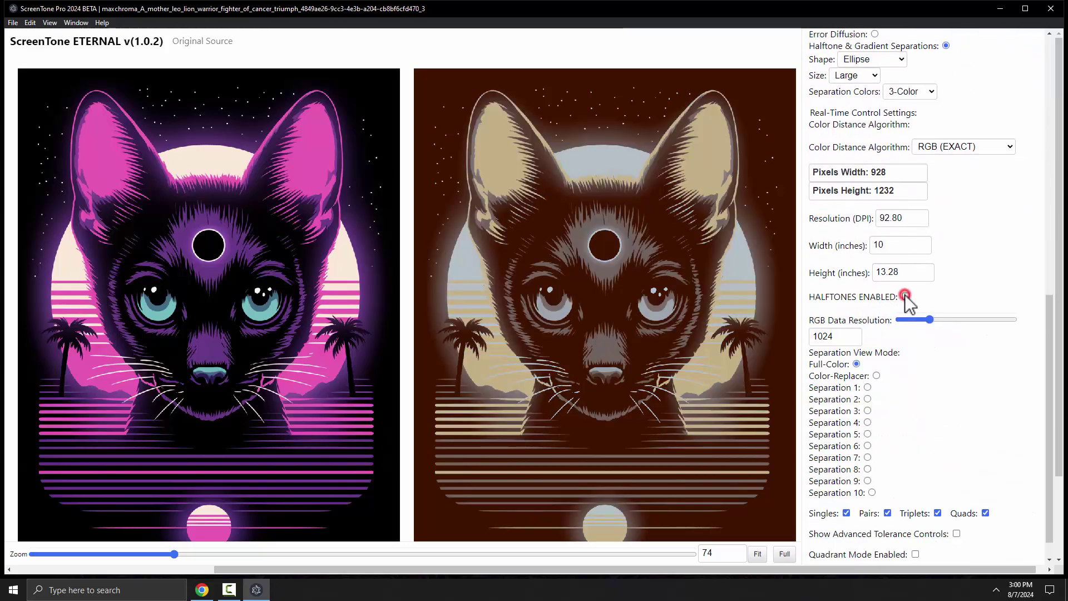
scroll(857, 363, up, 6)
scroll(858, 363, up, 3)
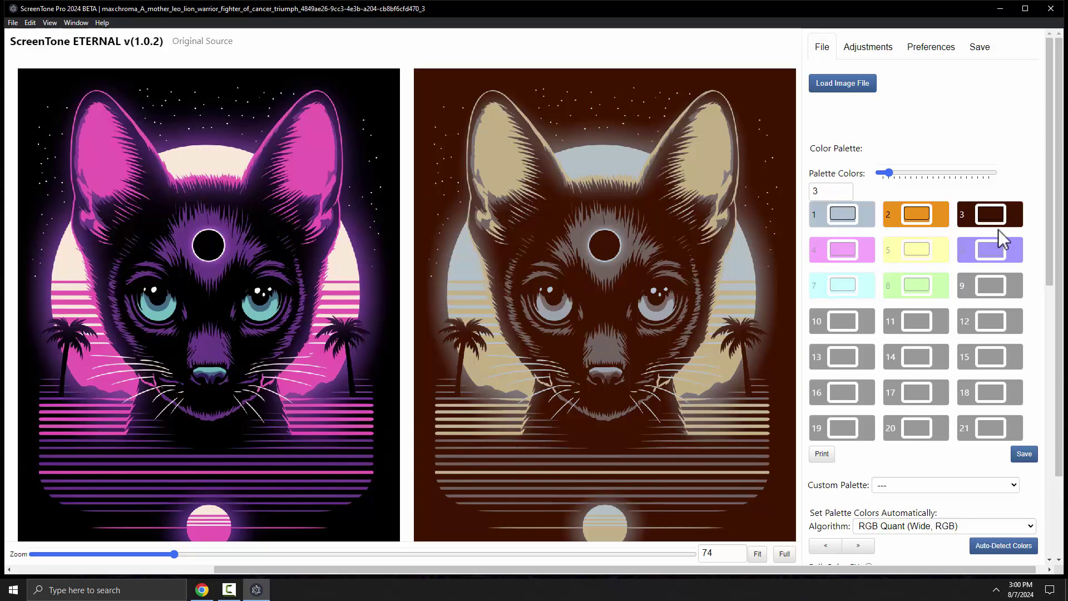
Sample the moon's cream for palette color 1, the ear's pink and finally the forehead's purple for color 2, and the background's black for color 3.
click(843, 216)
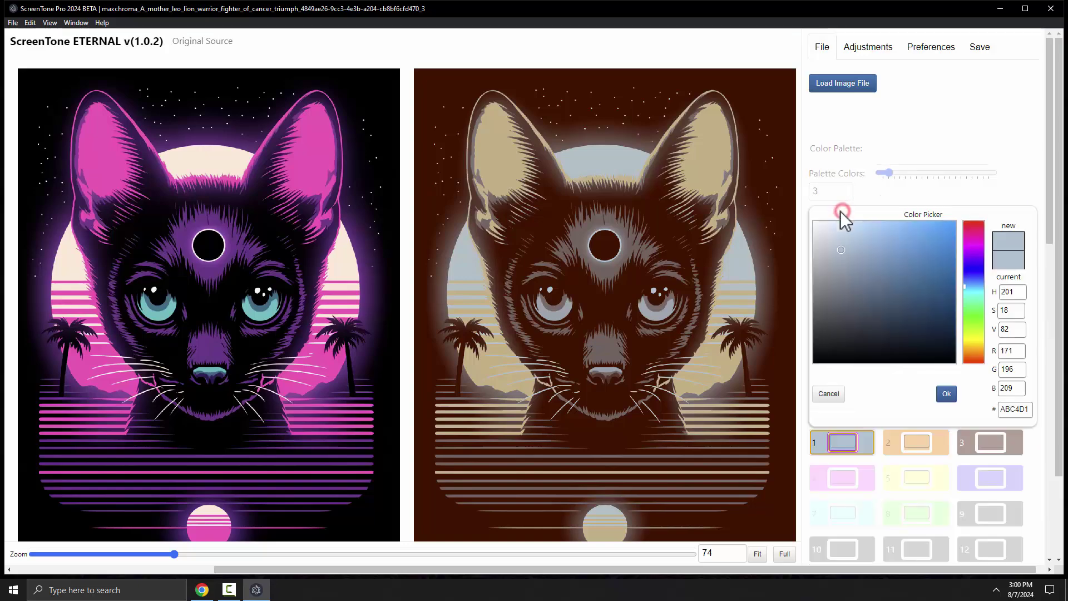
click(212, 151)
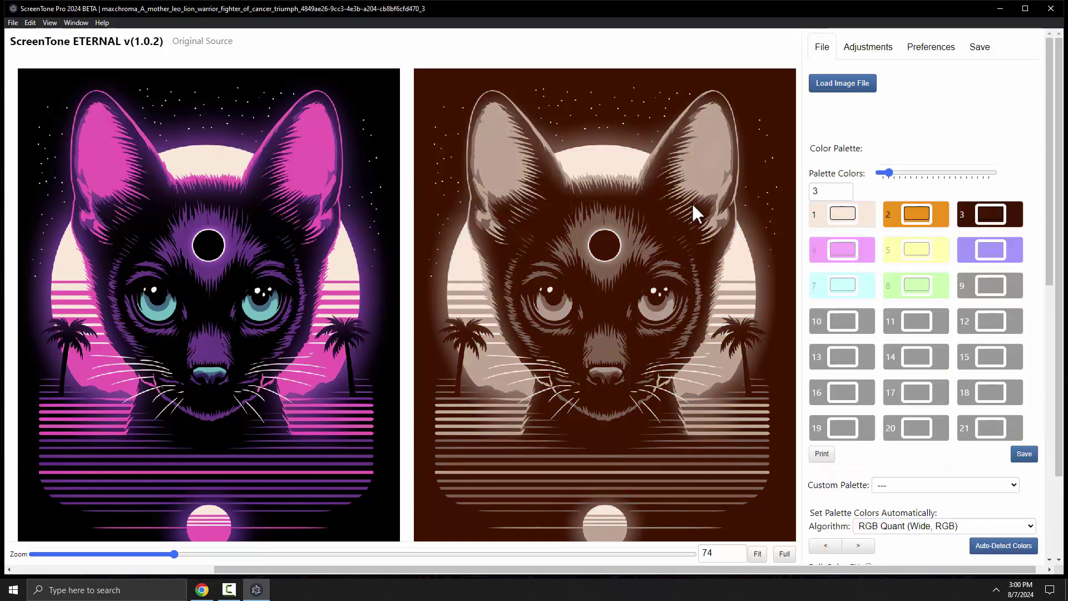
click(920, 217)
click(323, 147)
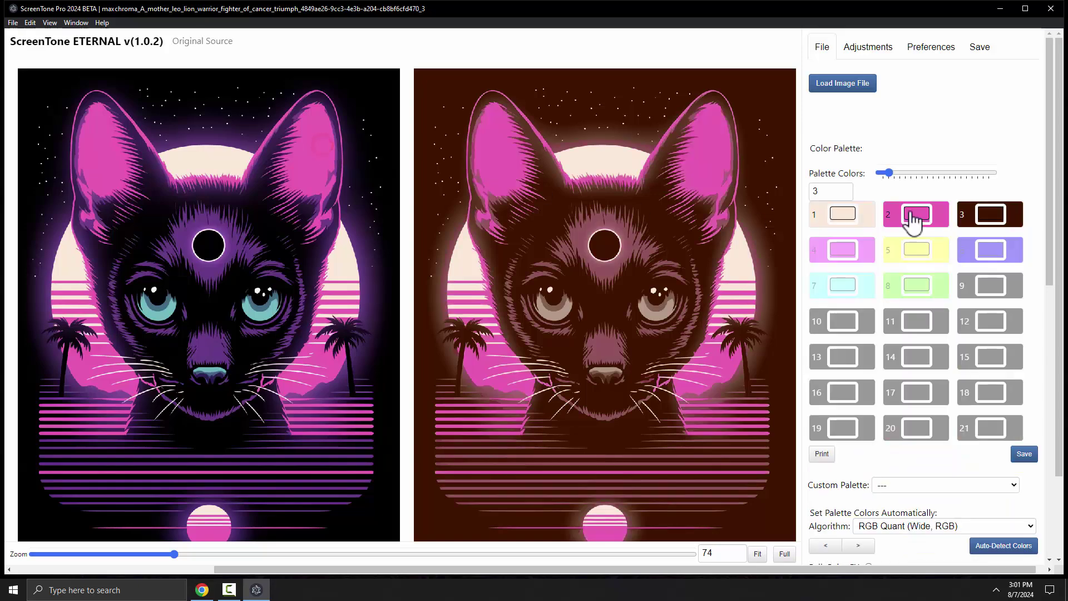
click(991, 214)
click(379, 88)
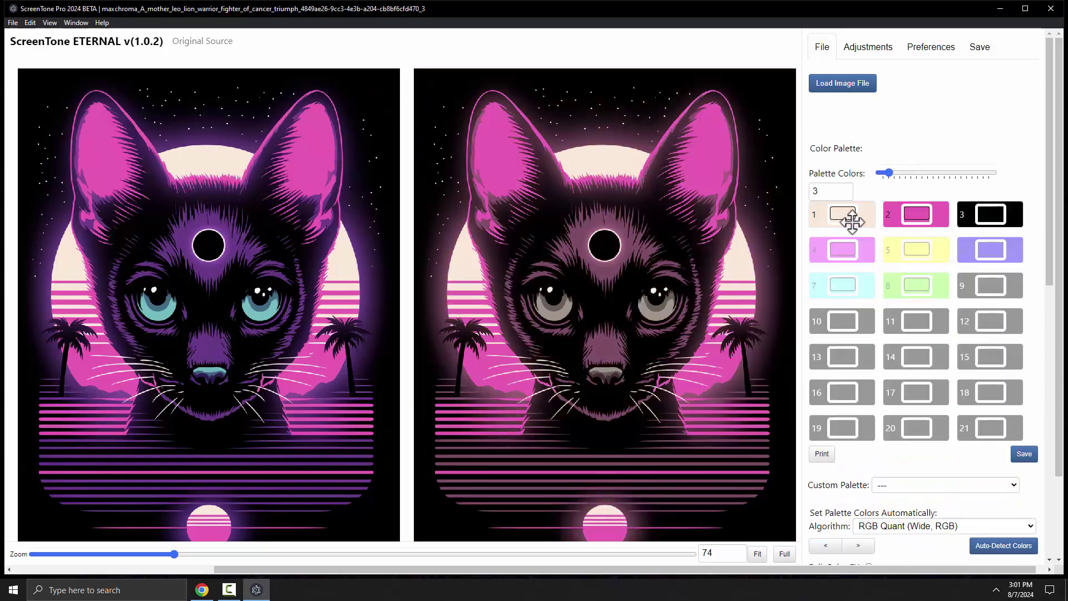
click(913, 219)
click(212, 267)
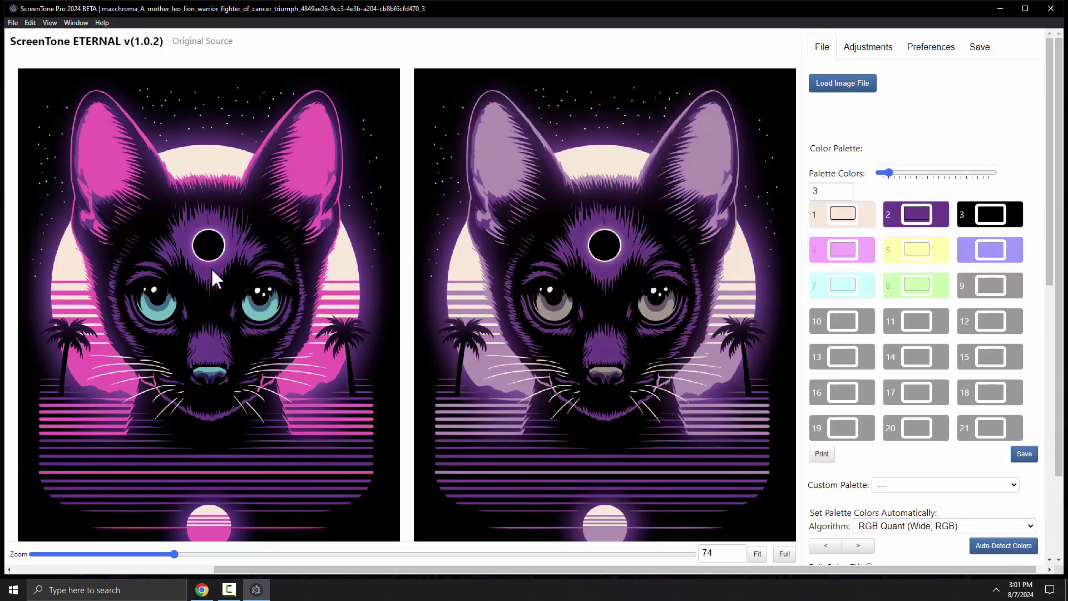
Increase the palette to 4 colors and set the separation colors to 4-Color.
click(846, 188)
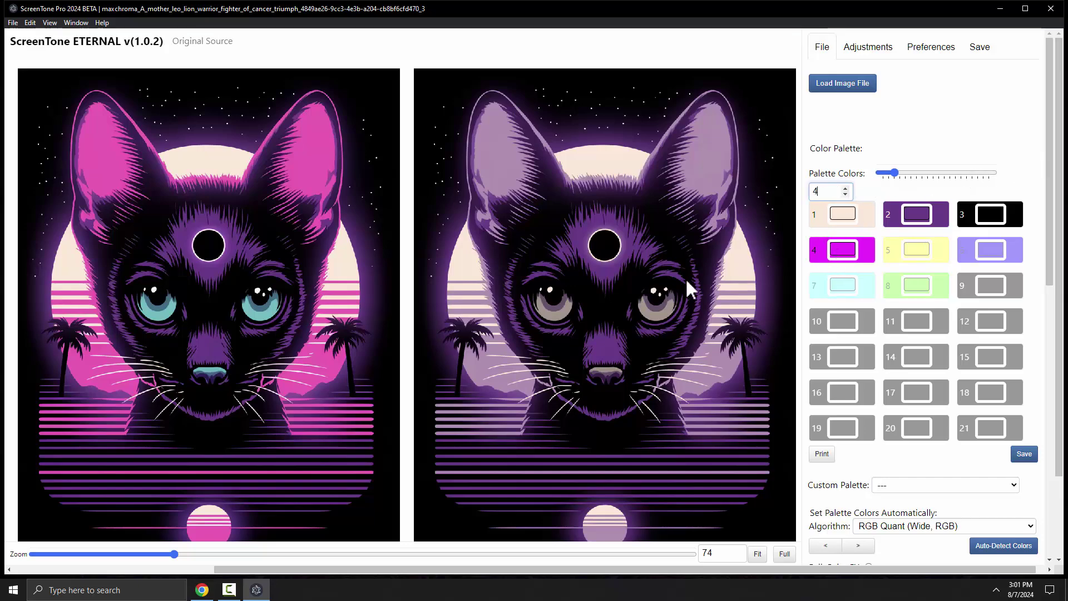
drag(1050, 192, 1034, 313)
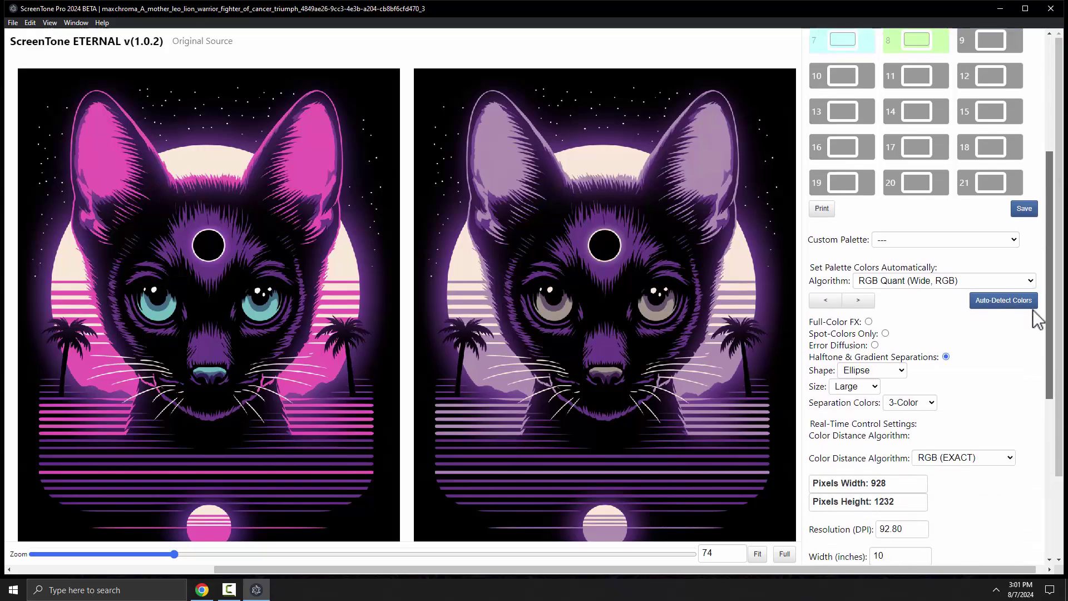
scroll(1036, 320, down, 1)
drag(810, 338, 902, 347)
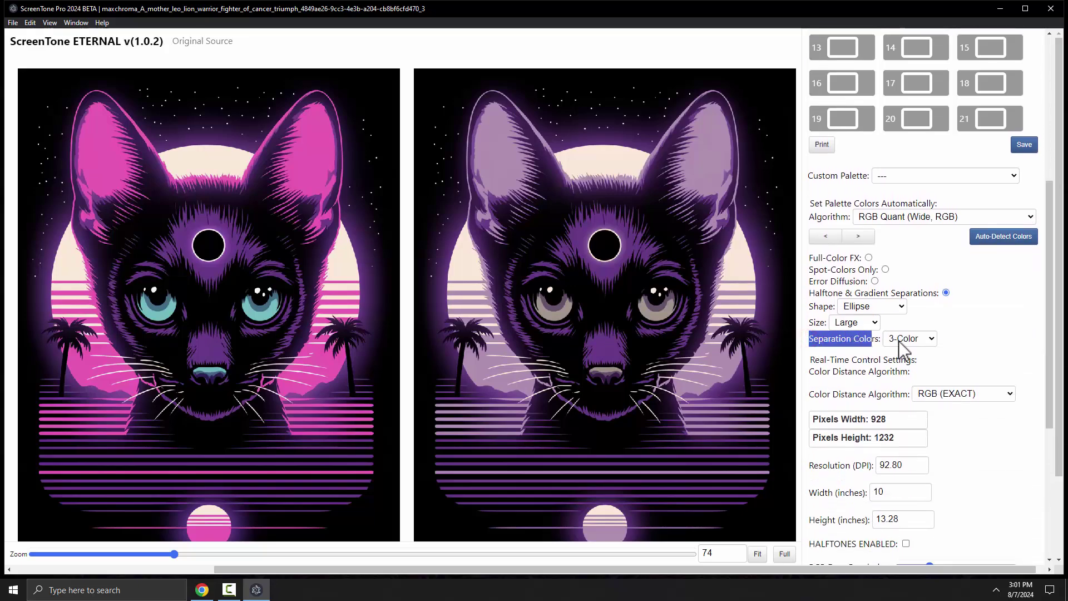
click(902, 339)
click(904, 414)
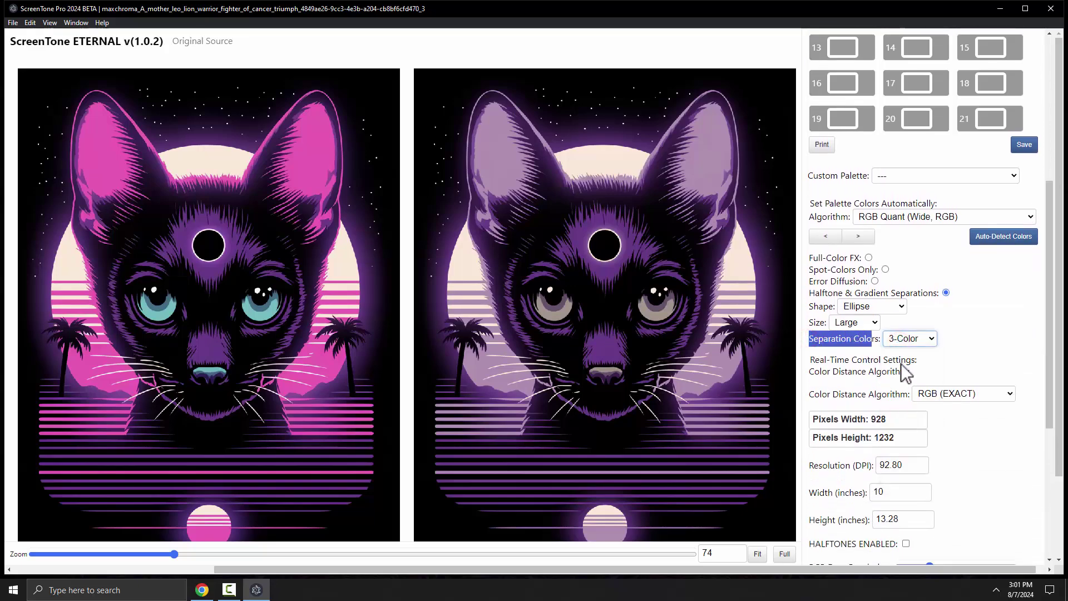
key(Down)
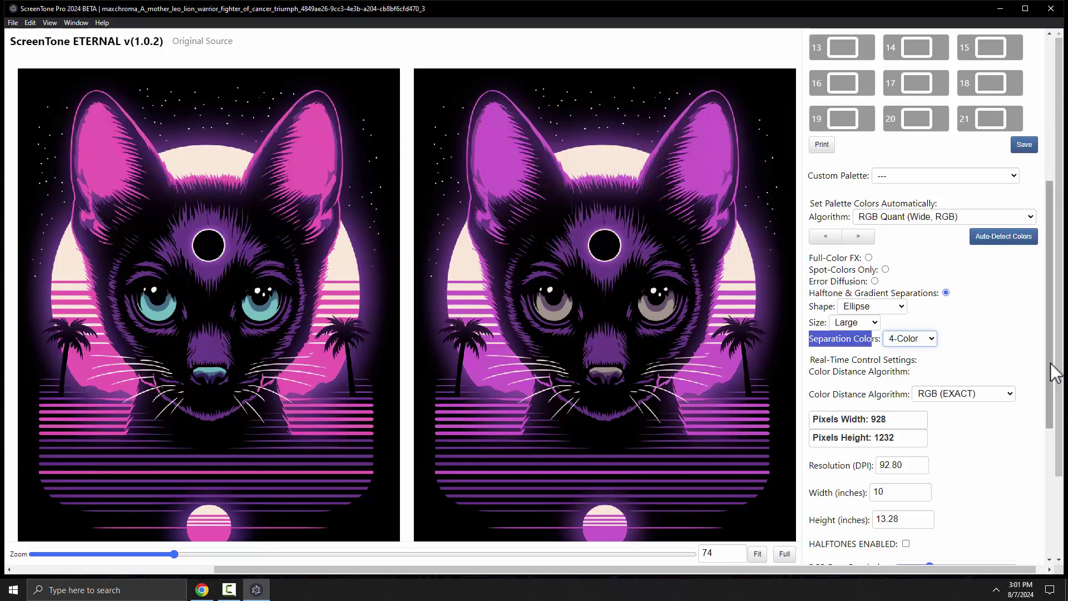
Sample the pink inside the cat's ear in the source image as palette color 4.
drag(1050, 359, 1050, 223)
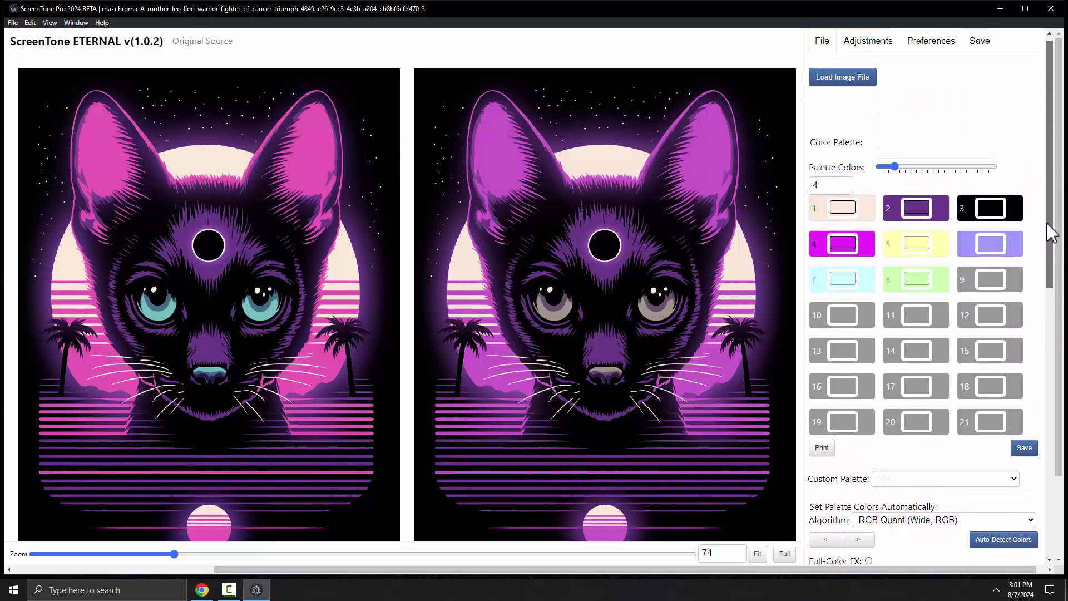
click(844, 254)
click(310, 153)
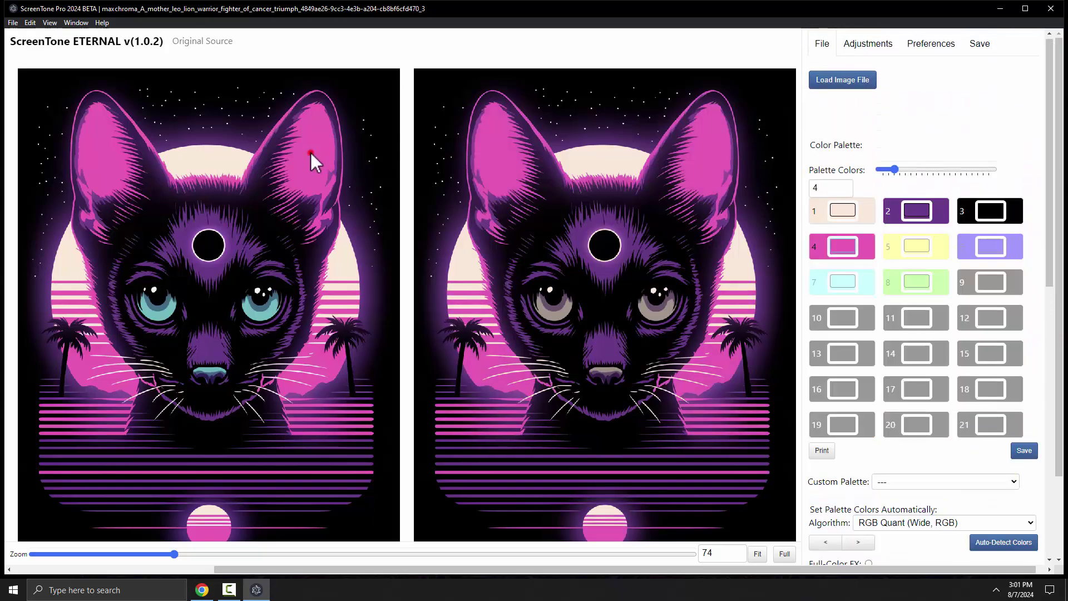
Resample palette color 2 from the purple nose bridge, color 3 from the black background and color 1 from the cream moon.
click(926, 218)
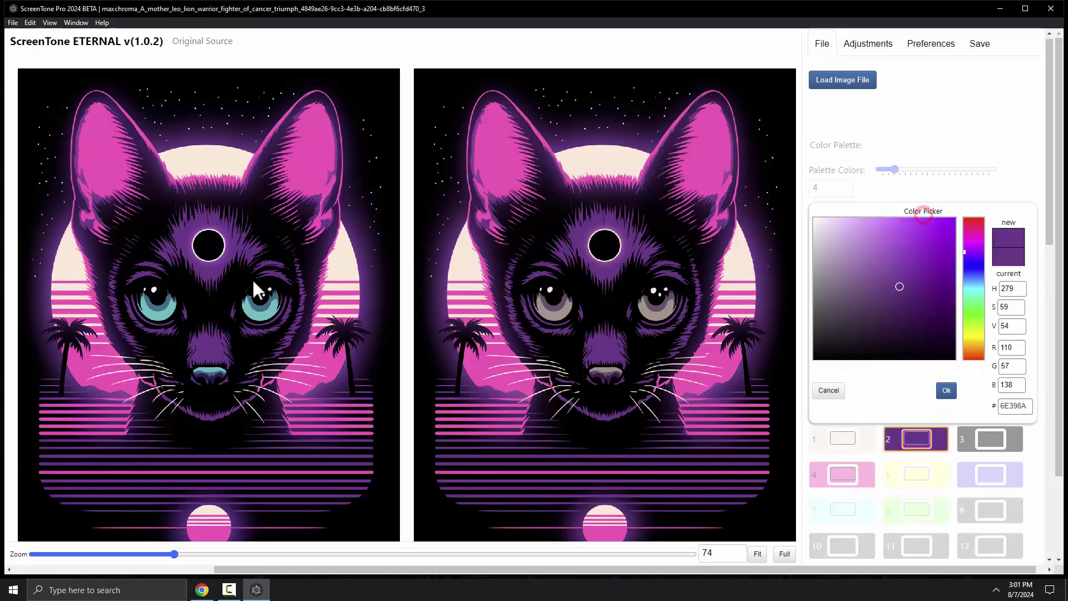
click(212, 351)
click(990, 210)
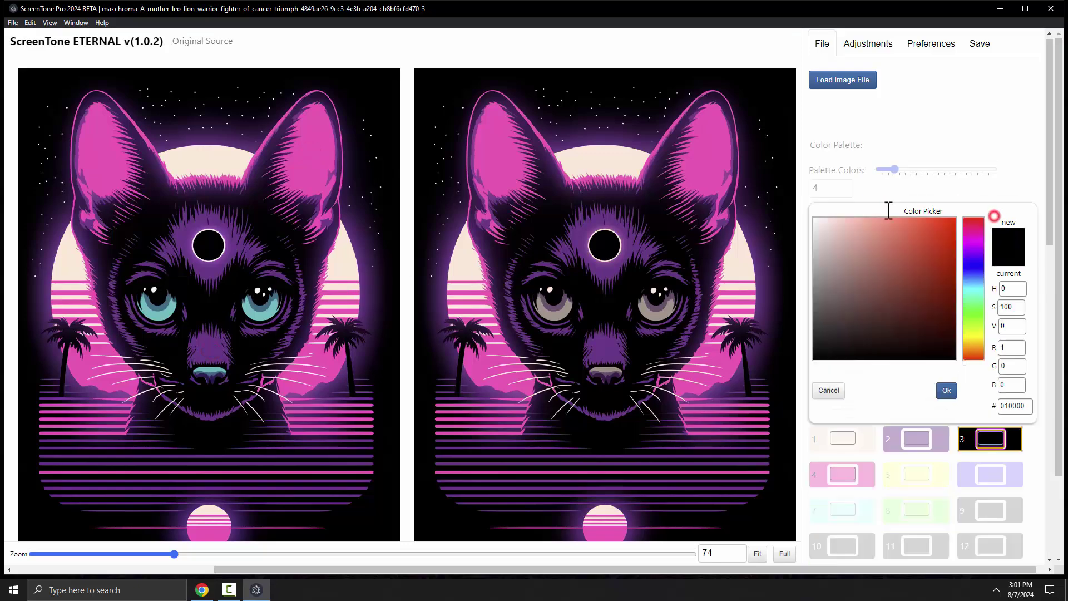
click(382, 82)
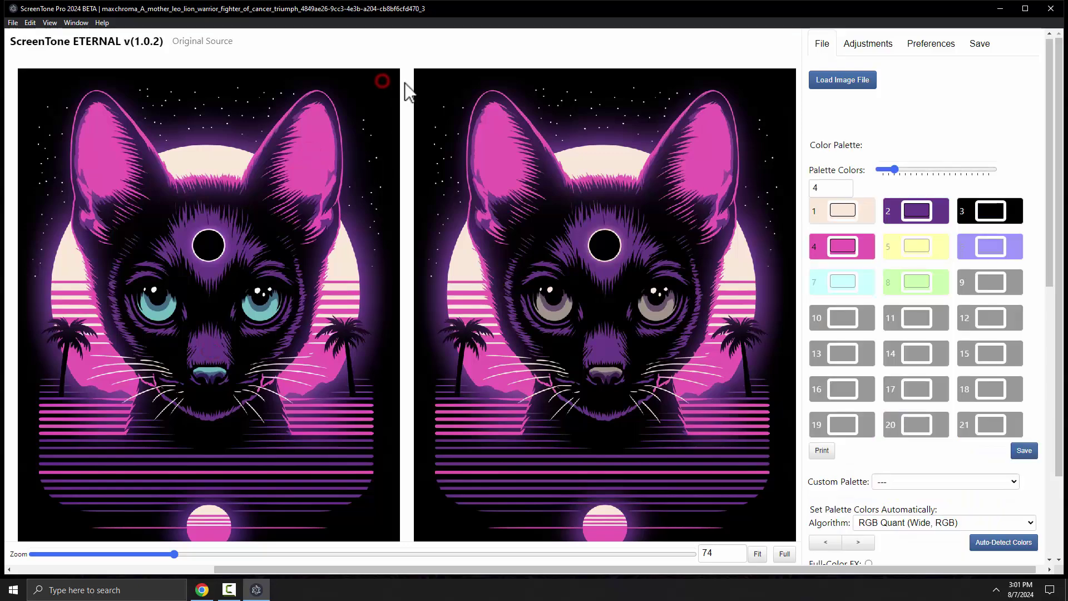
click(845, 212)
click(205, 154)
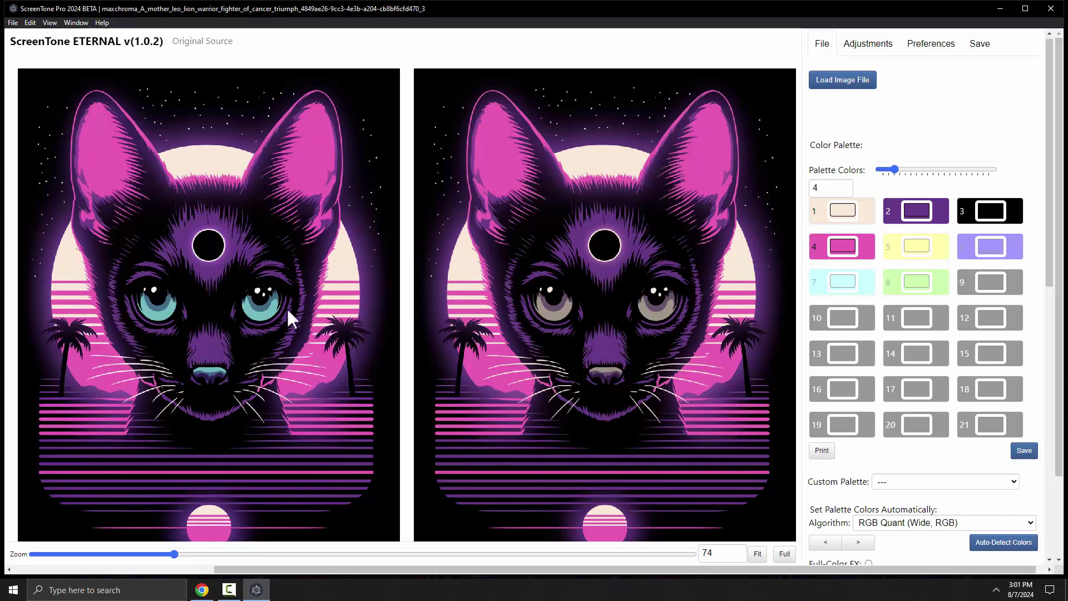
Set the separation colors to 5-Color, increase the palette to 5 colors and sample the eye's teal as color 5.
scroll(923, 278, down, 7)
click(917, 254)
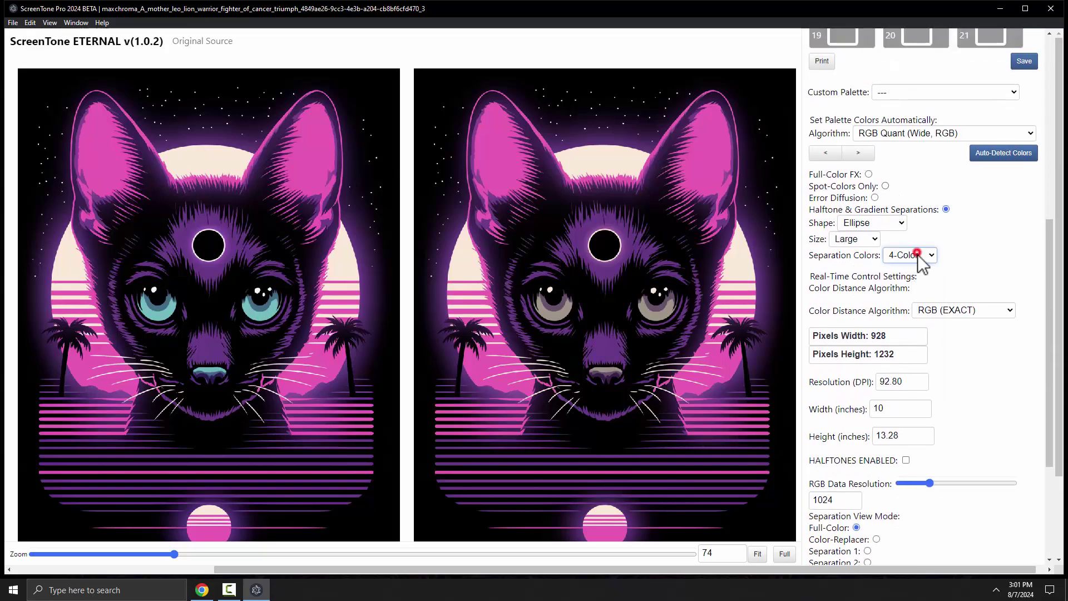
click(903, 334)
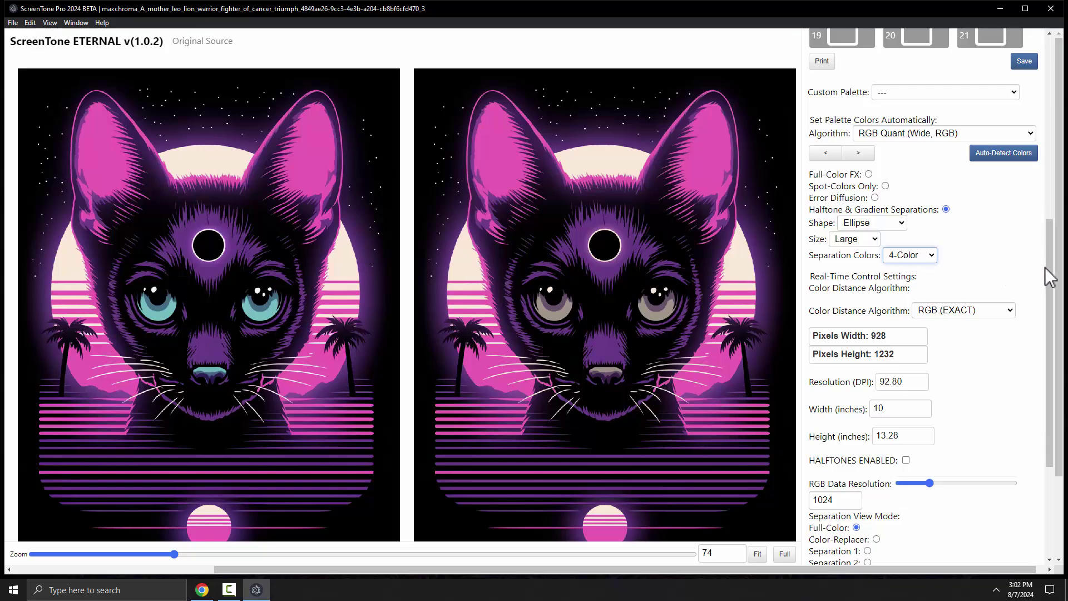
key(Down)
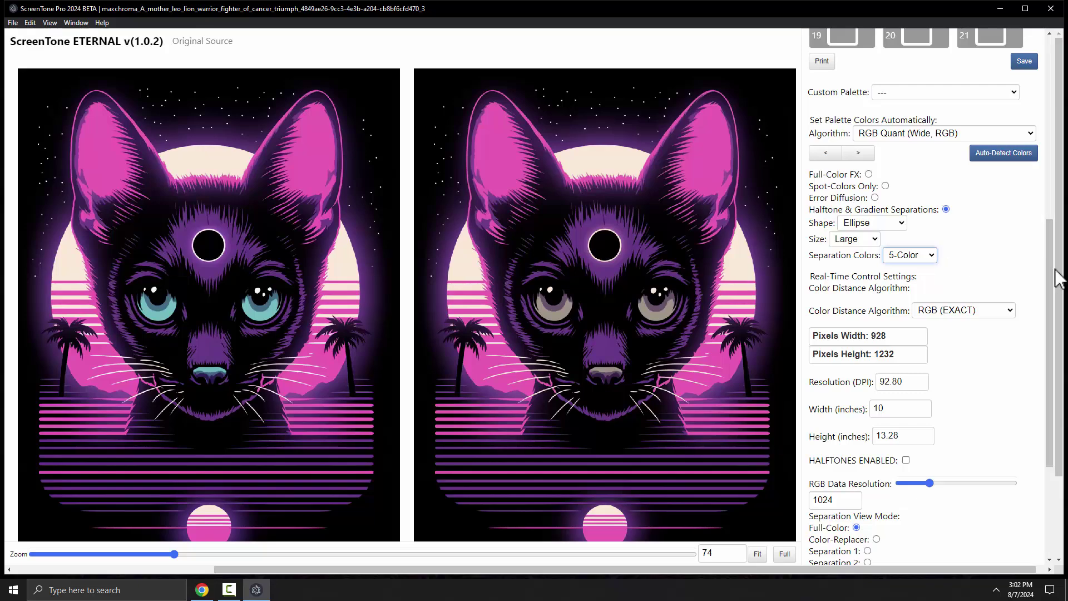
drag(1049, 283, 1044, 97)
click(846, 189)
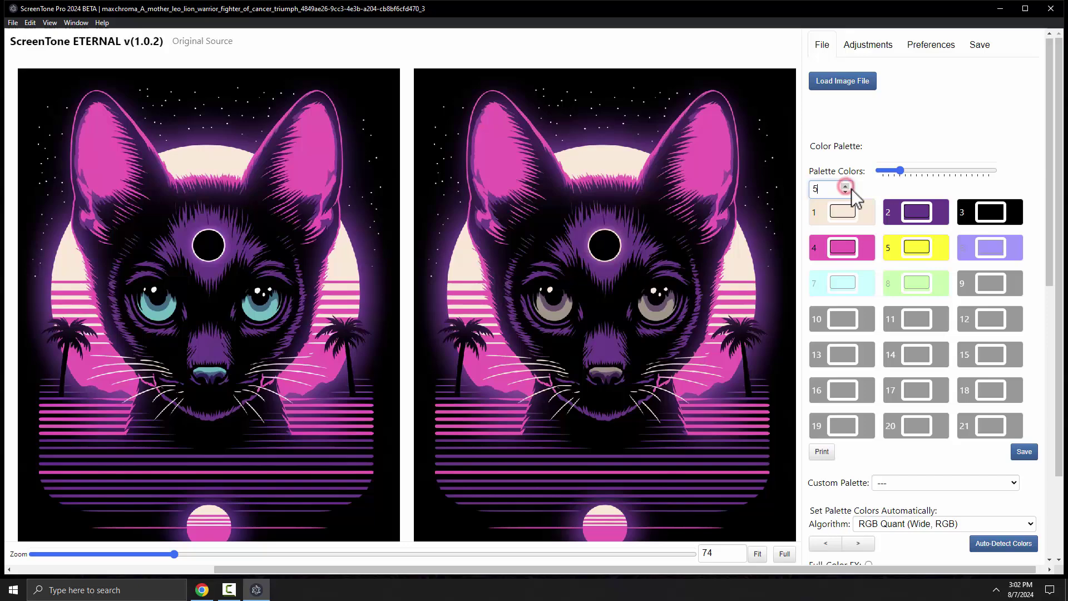
click(918, 251)
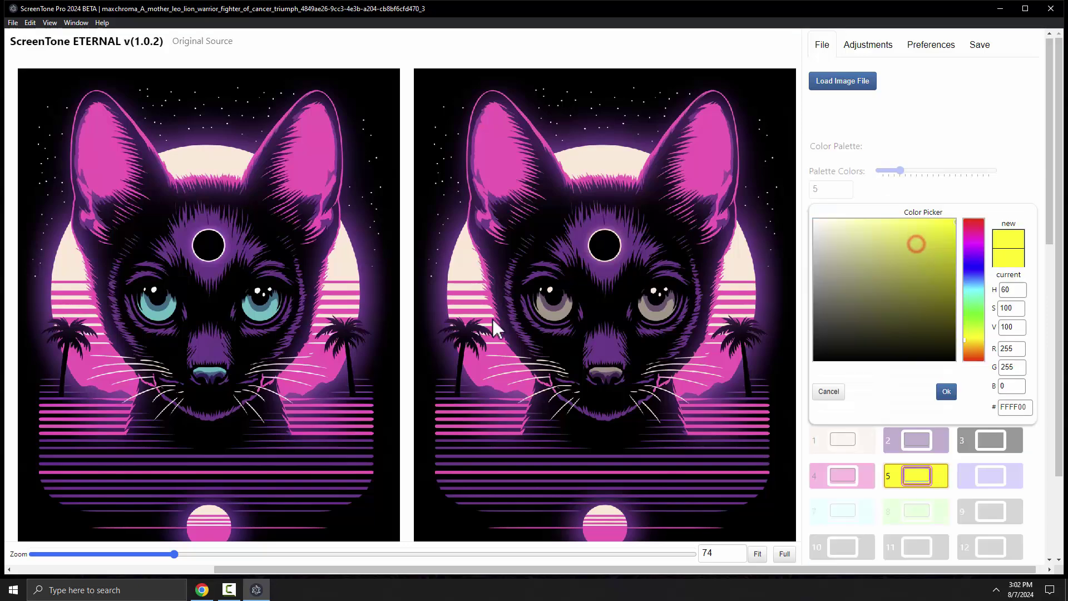
click(258, 313)
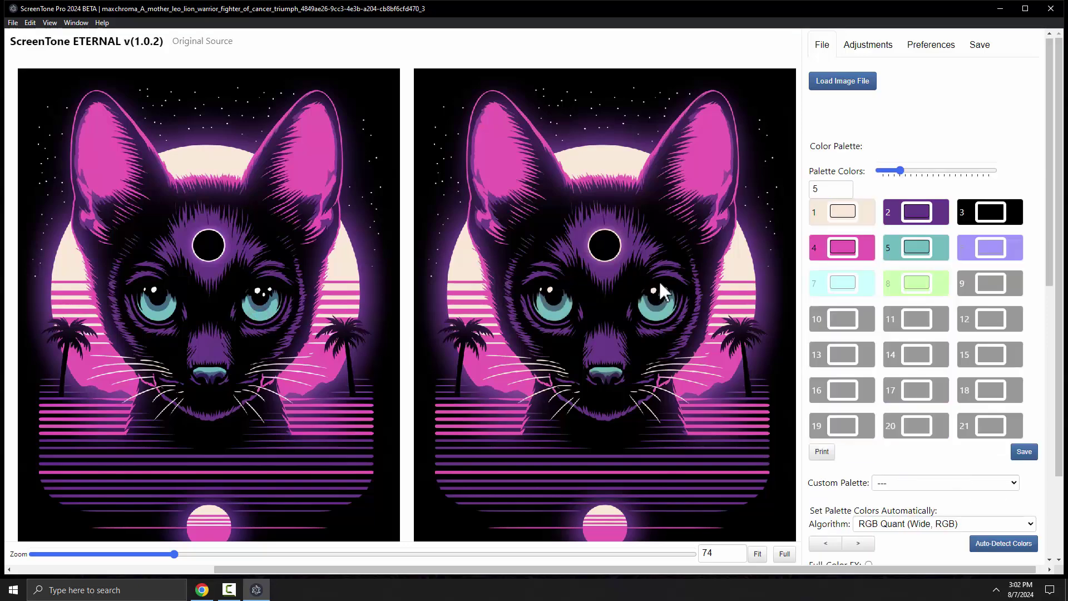
Review the image's width, height and resolution settings, and preview the five-color result with halftones enabled before disabling them again.
scroll(929, 286, down, 6)
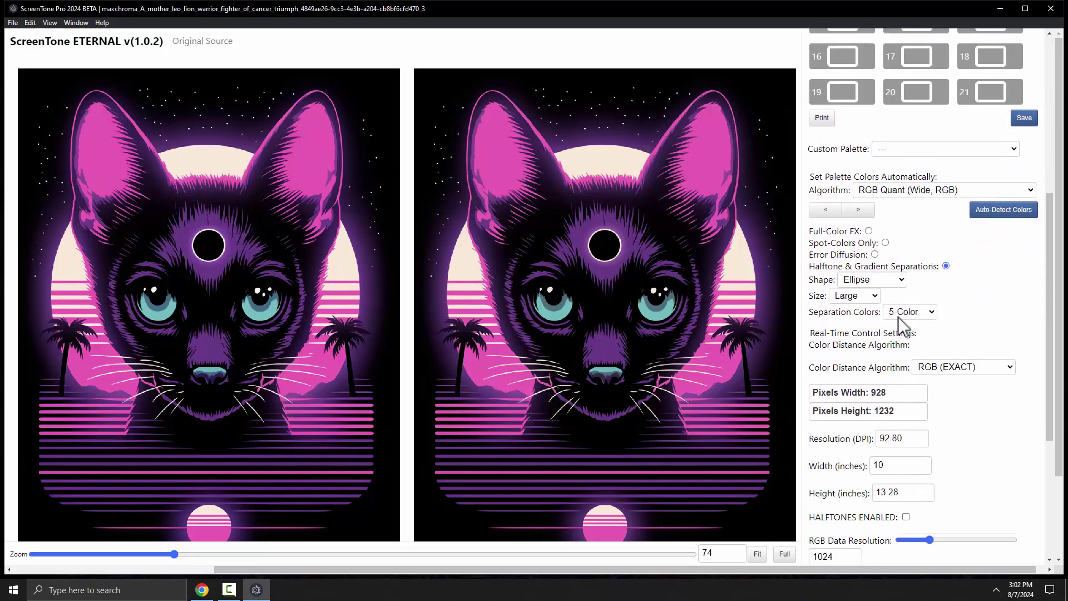
scroll(946, 321, down, 3)
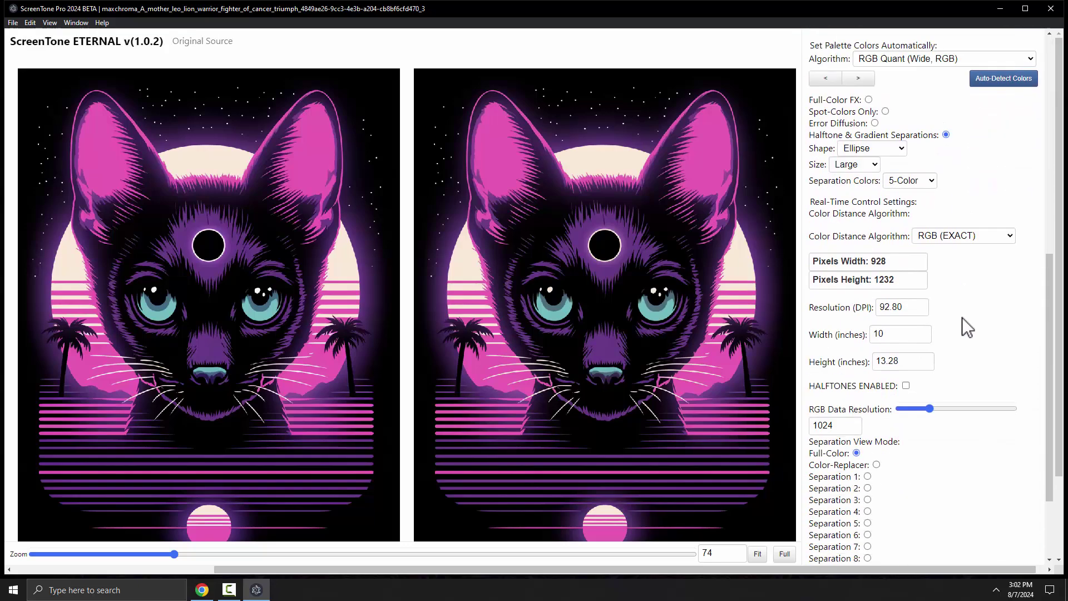
click(896, 301)
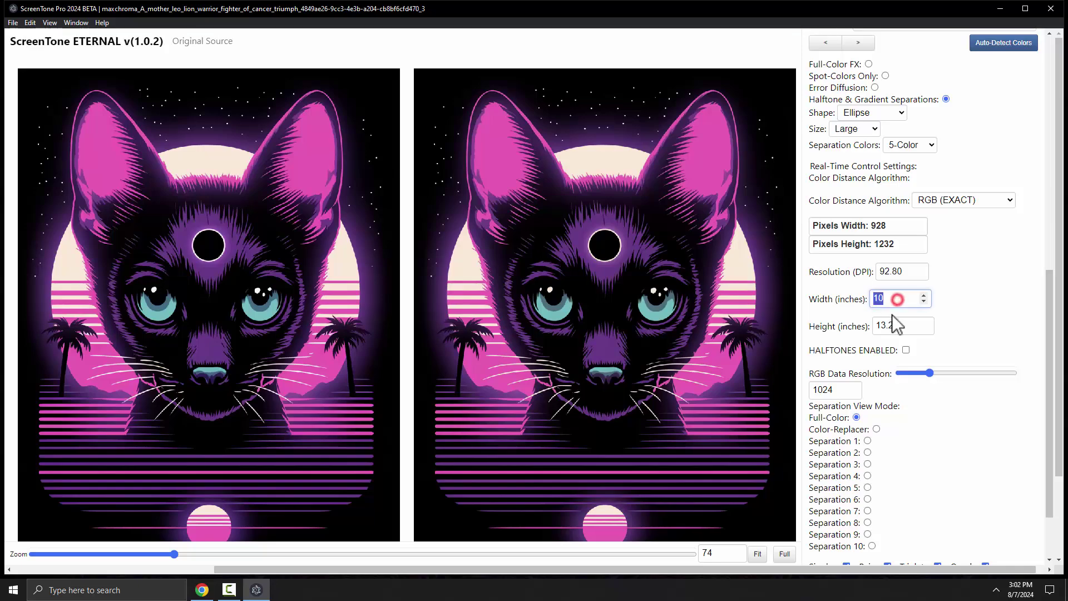
double_click(896, 325)
double_click(902, 271)
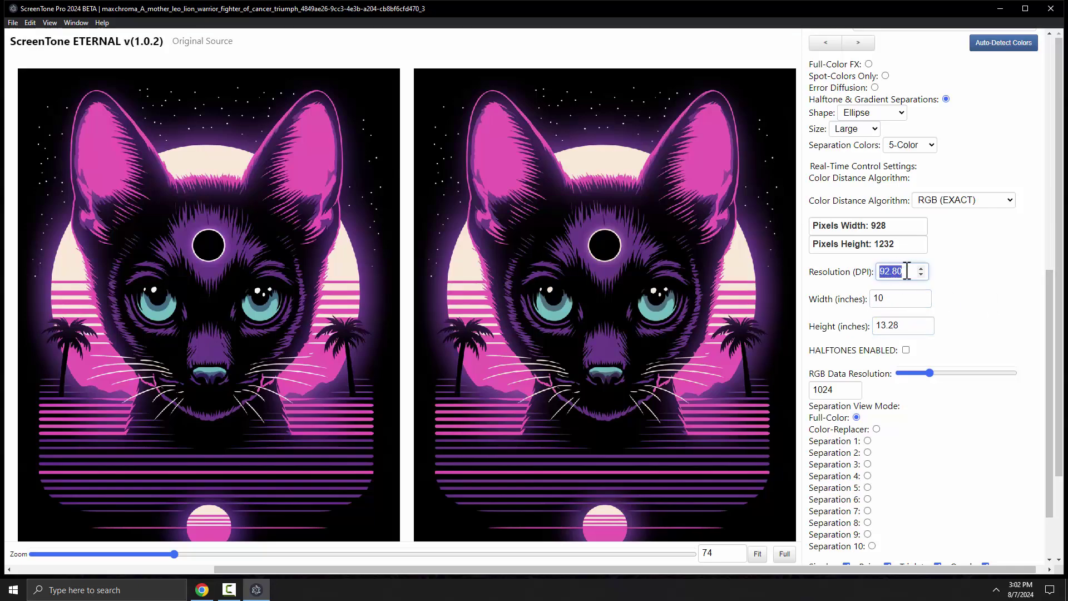
scroll(1010, 311, down, 2)
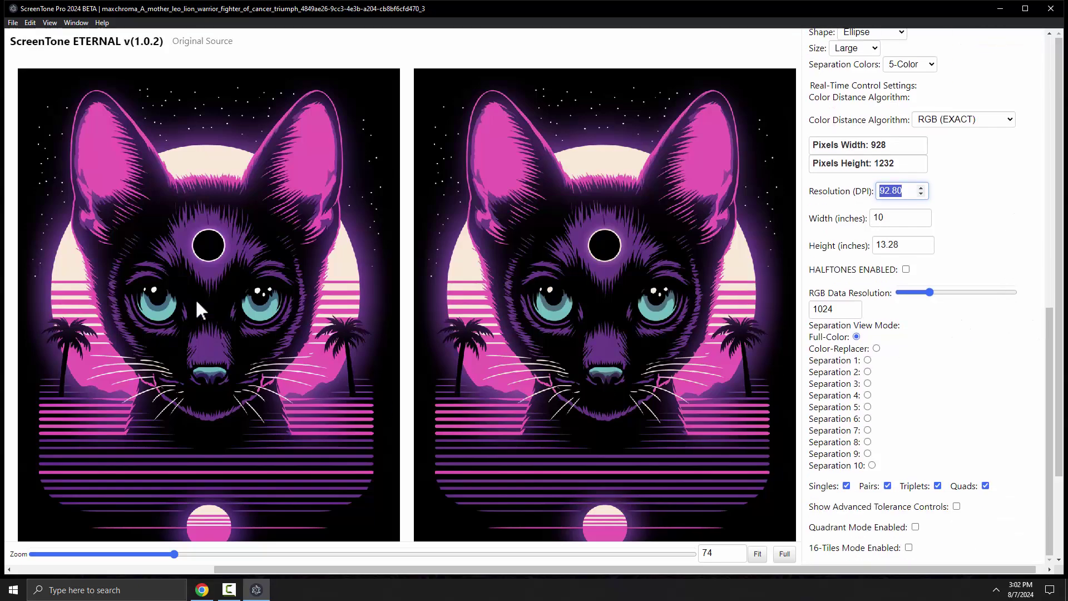
click(906, 269)
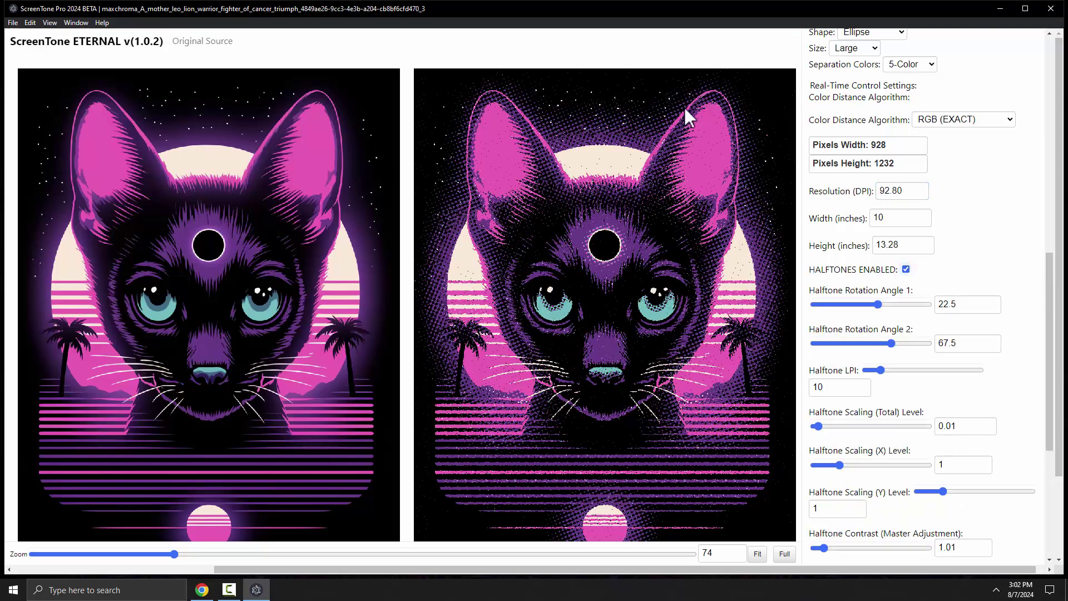
click(905, 270)
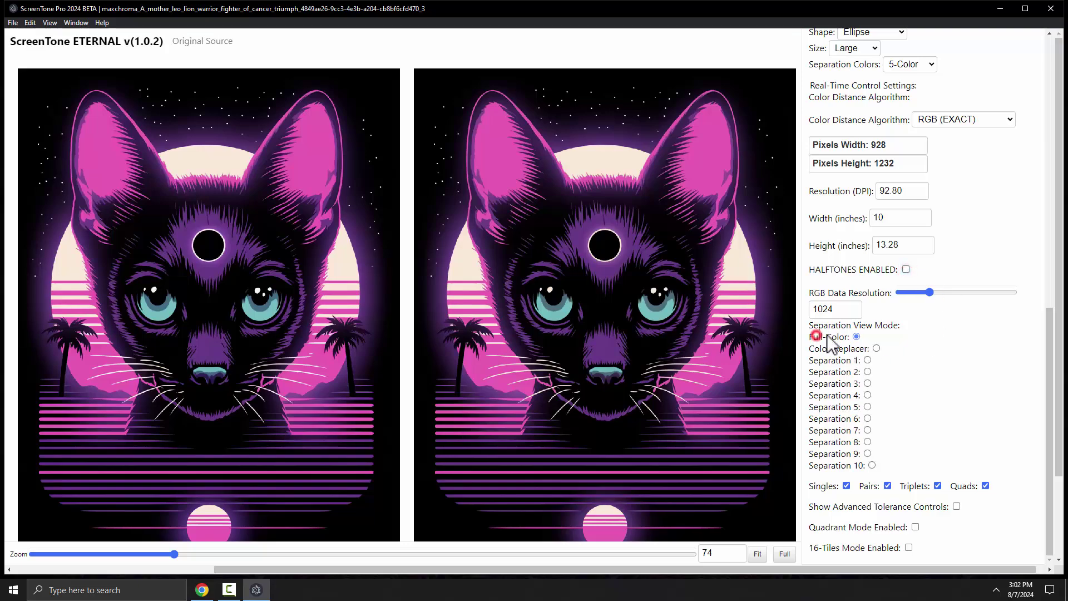
Inspect separations 1 through 5 of the cat image one by one.
drag(808, 325, 894, 328)
click(896, 330)
click(867, 360)
click(868, 371)
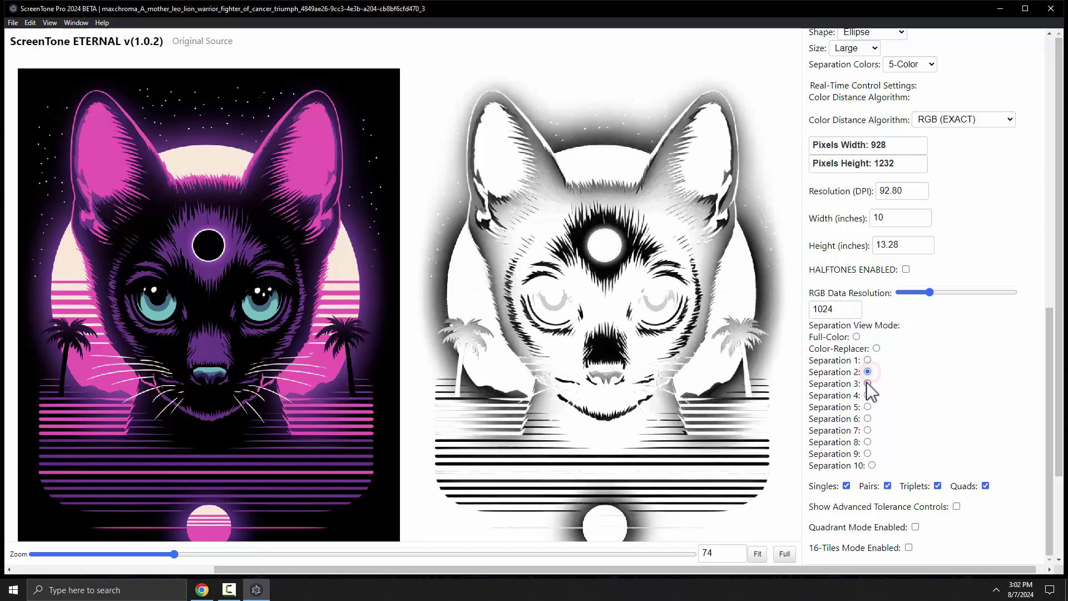
click(867, 383)
click(867, 395)
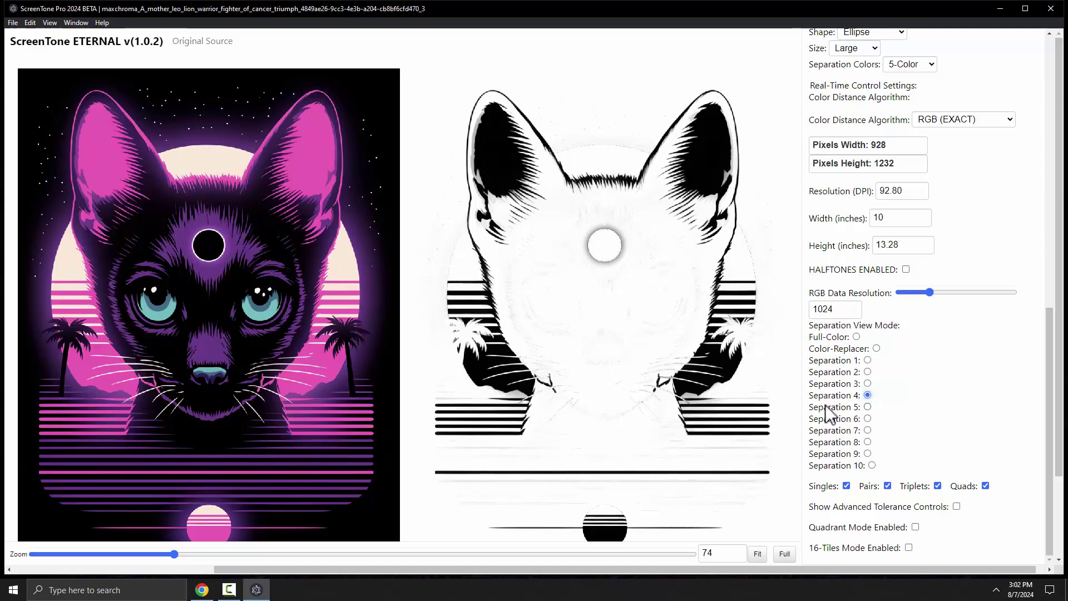
click(868, 407)
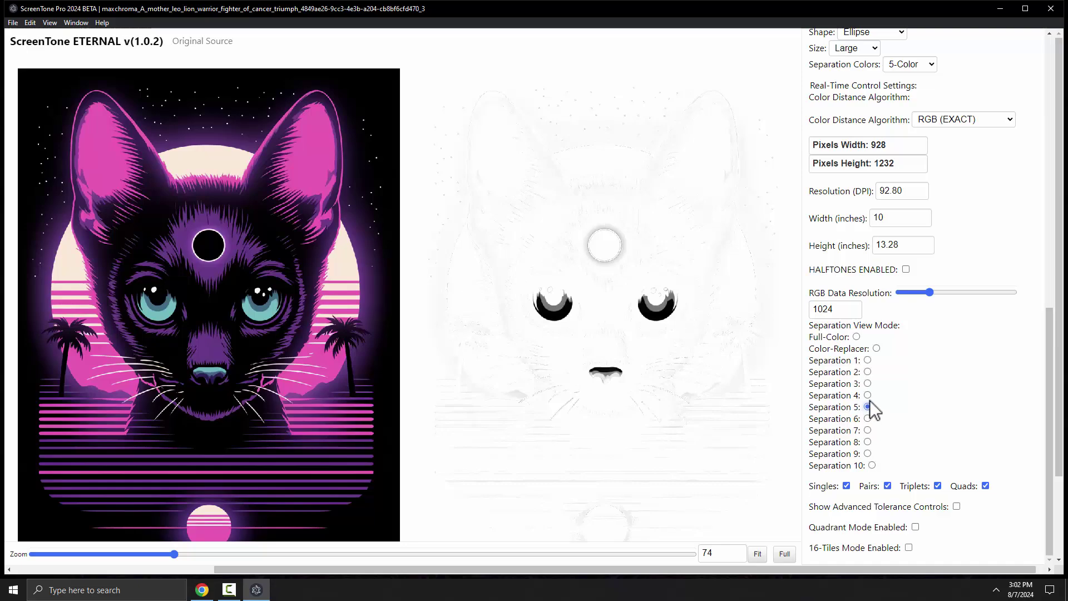
Go back through separations 4, 3, 2 and 1, and return to the full-color view.
click(868, 396)
click(868, 384)
click(867, 372)
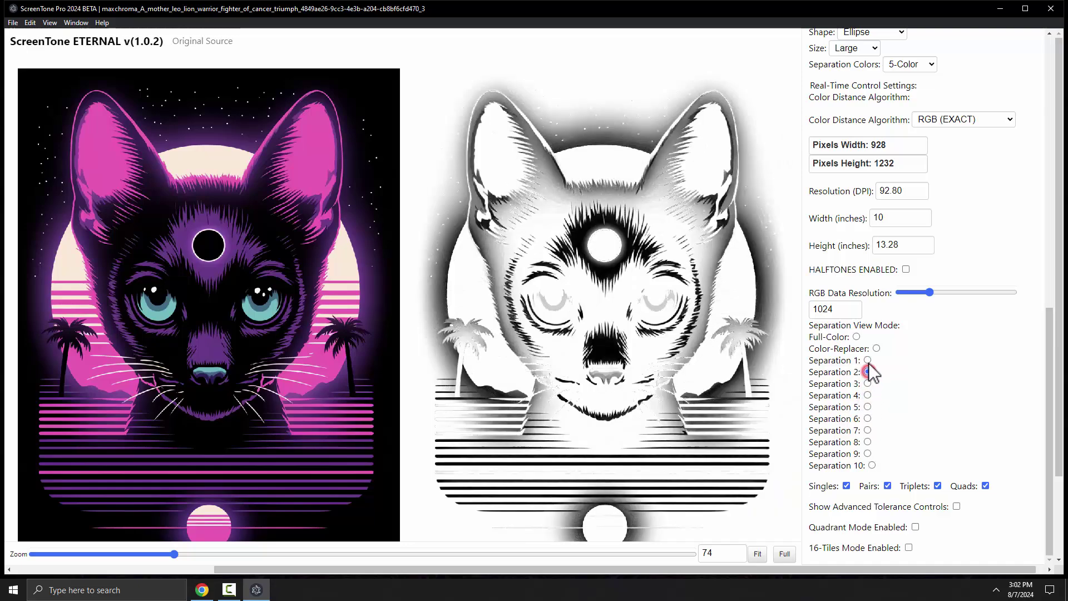
click(867, 360)
click(857, 337)
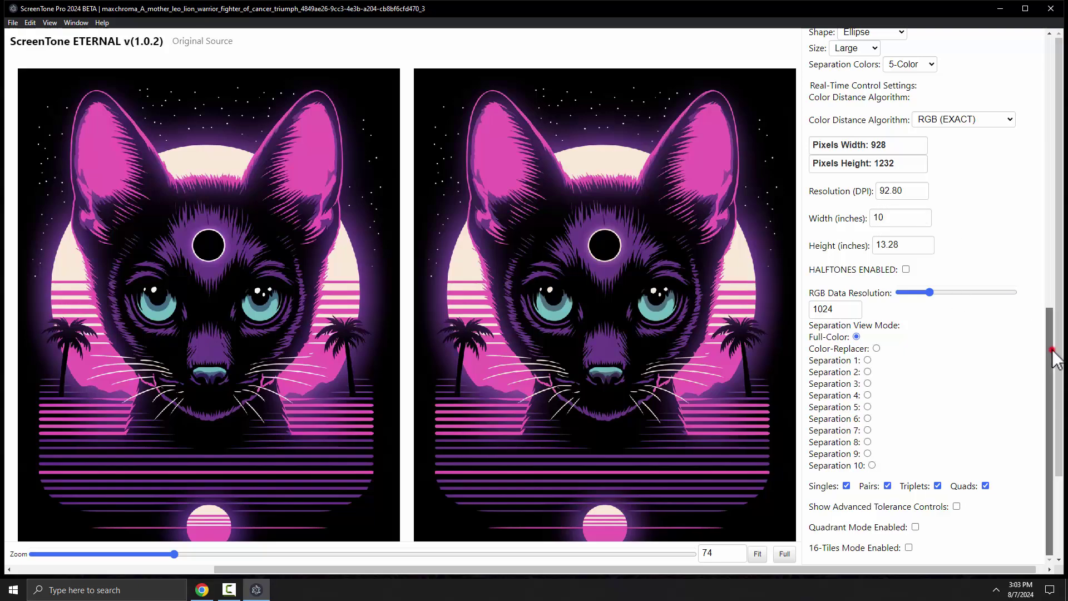
Open the image adjustment settings.
drag(1056, 350, 1059, 44)
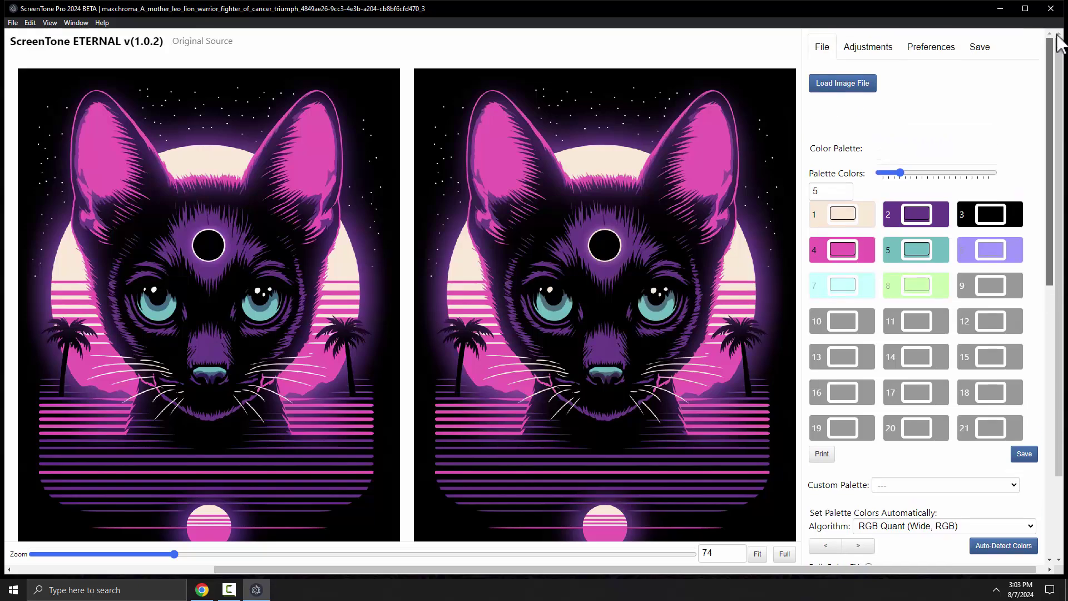
click(881, 47)
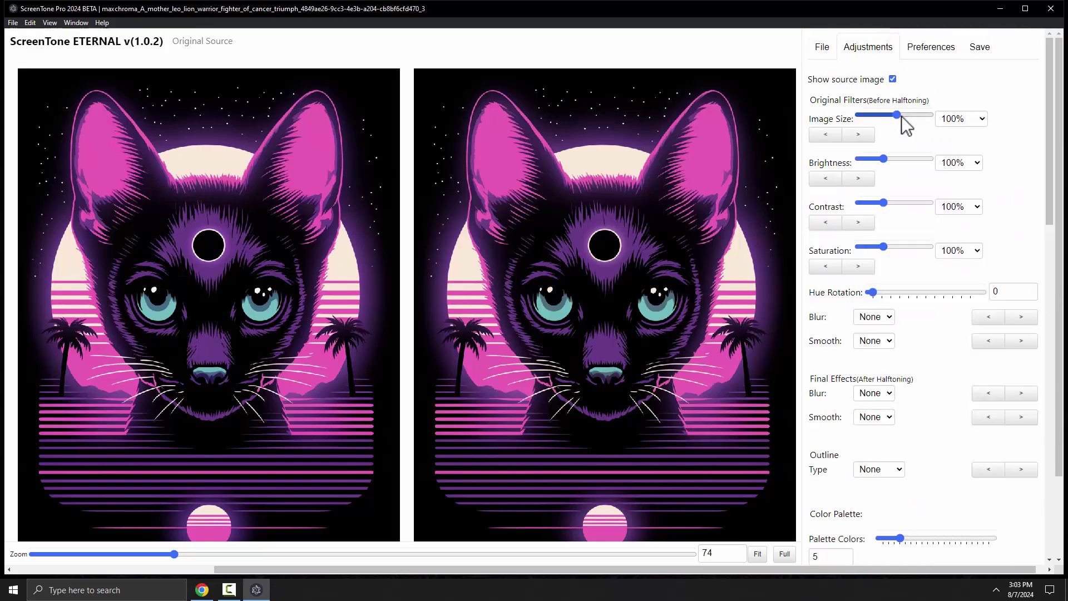
Examine the available Image Size percentages, the pixel dimensions, the resolution and the width in inches.
click(982, 119)
drag(981, 167, 987, 226)
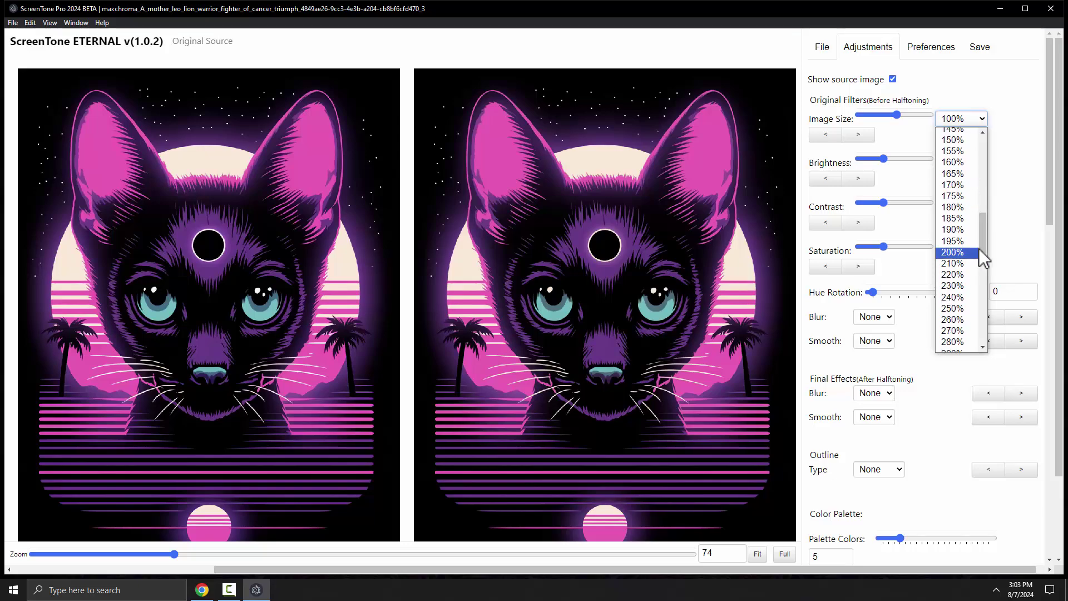
click(1019, 186)
drag(1050, 152, 1050, 447)
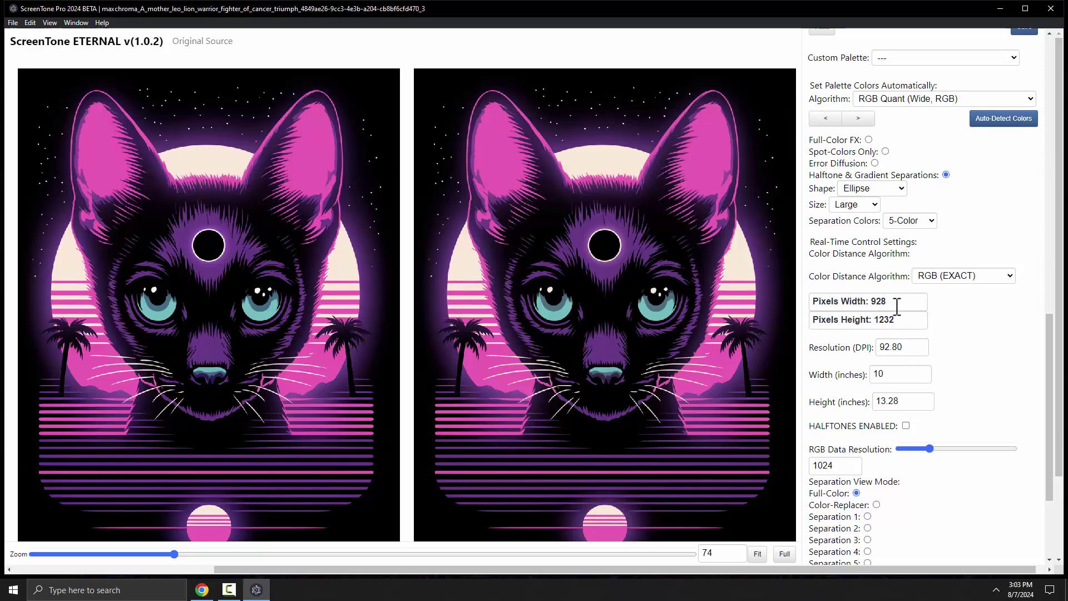
drag(896, 301, 873, 300)
double_click(895, 319)
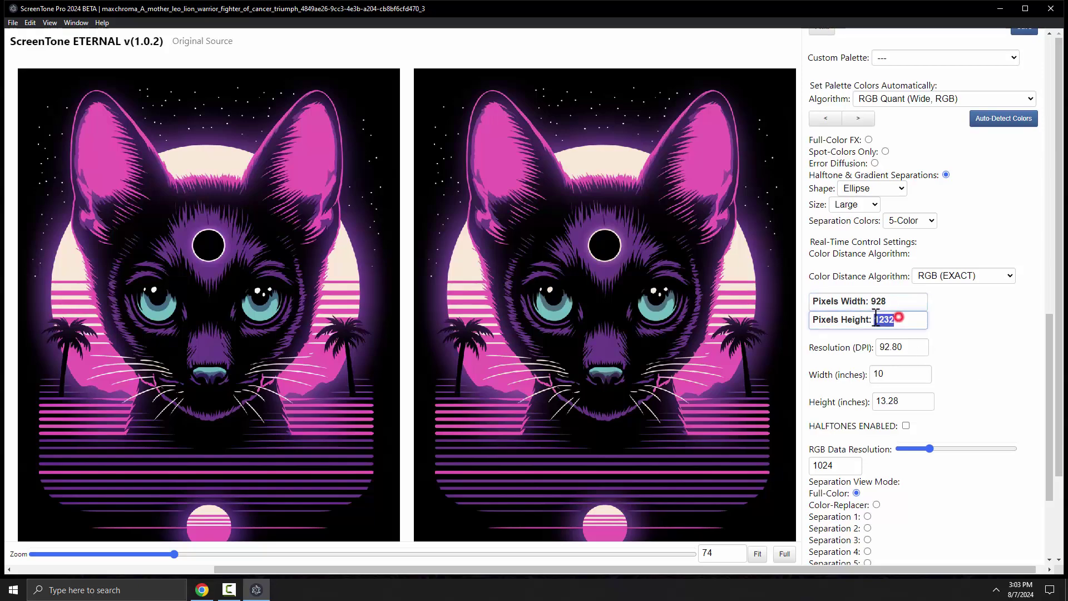
drag(1053, 367, 1051, 312)
double_click(900, 507)
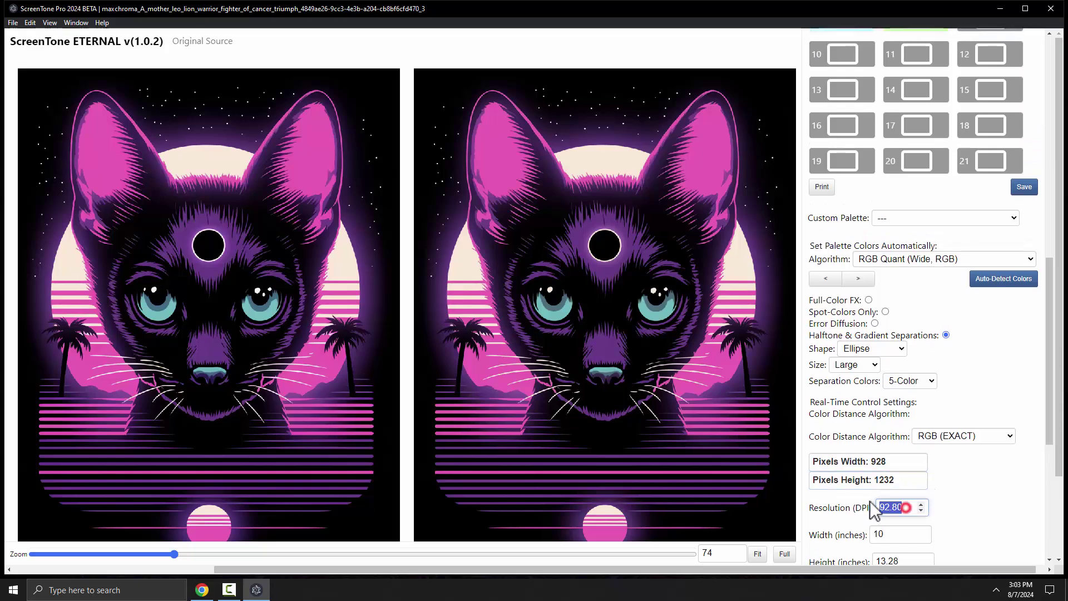
double_click(884, 535)
drag(1052, 423, 902, 159)
click(975, 64)
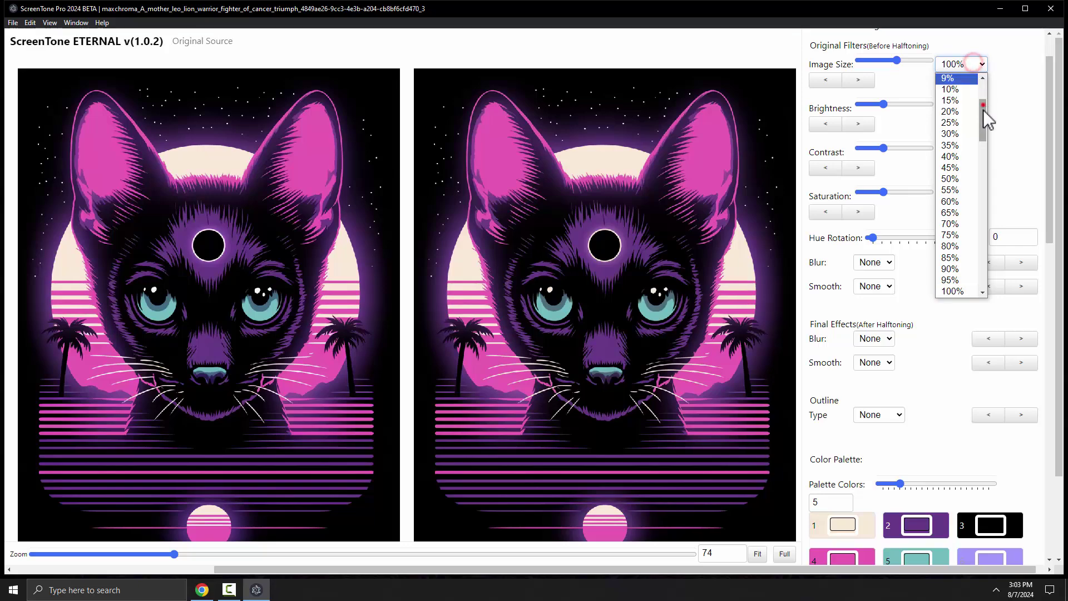
drag(984, 109, 984, 146)
click(1007, 122)
scroll(1009, 117, up, 1)
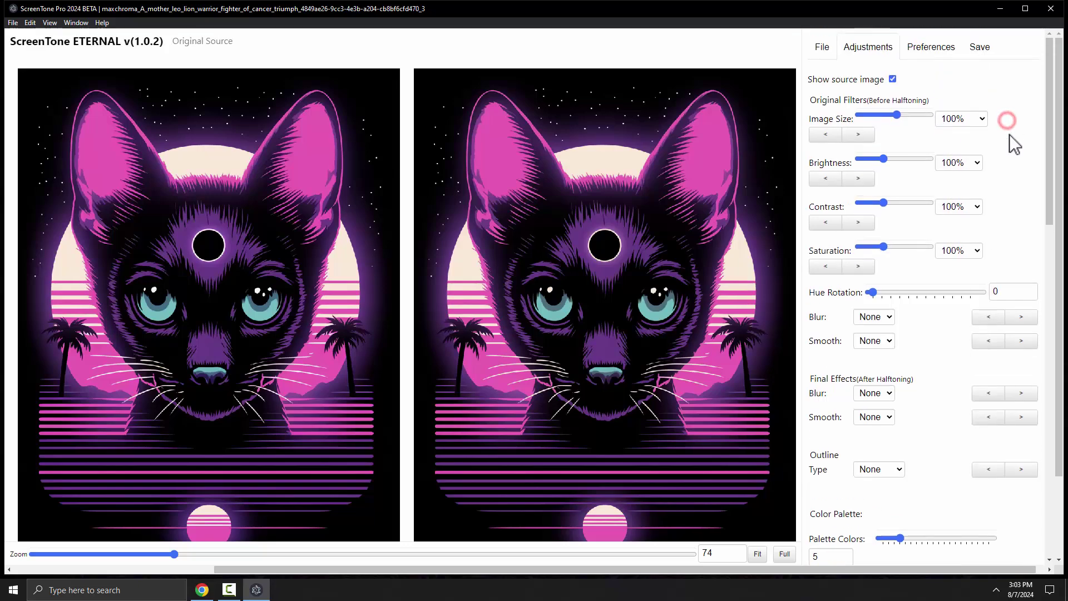
drag(814, 99, 945, 101)
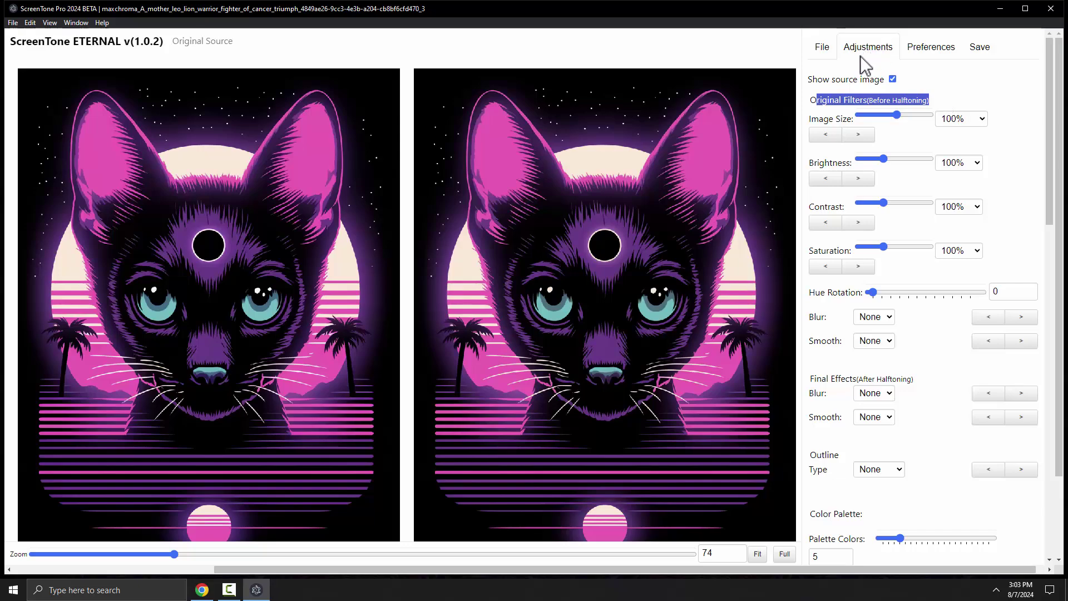
Set the Image Size to 200% and check the pixel dimensions, width in inches and resolution.
click(979, 119)
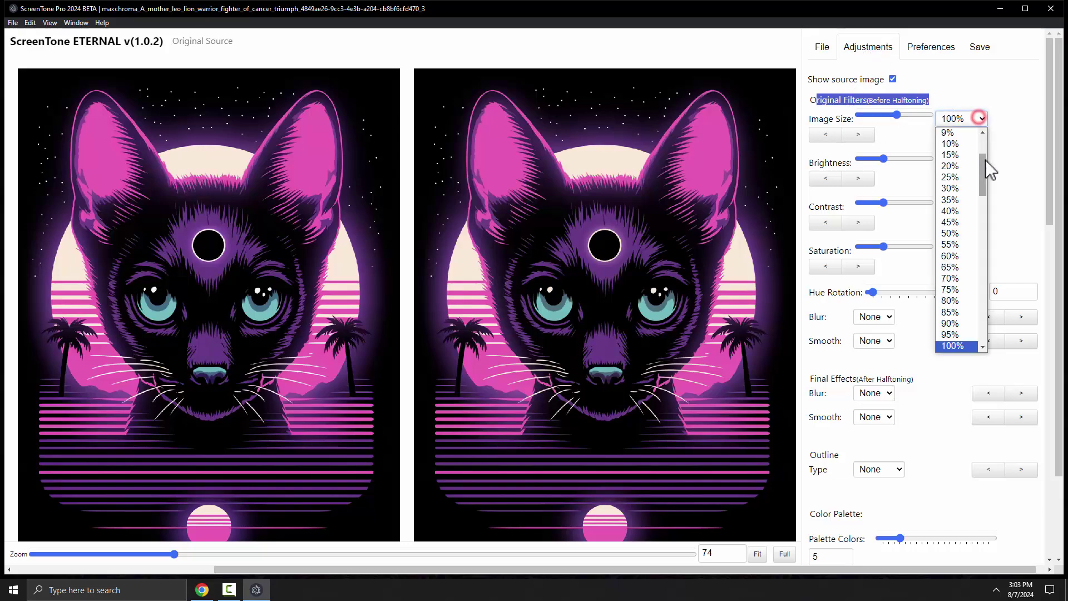
drag(985, 168, 988, 212)
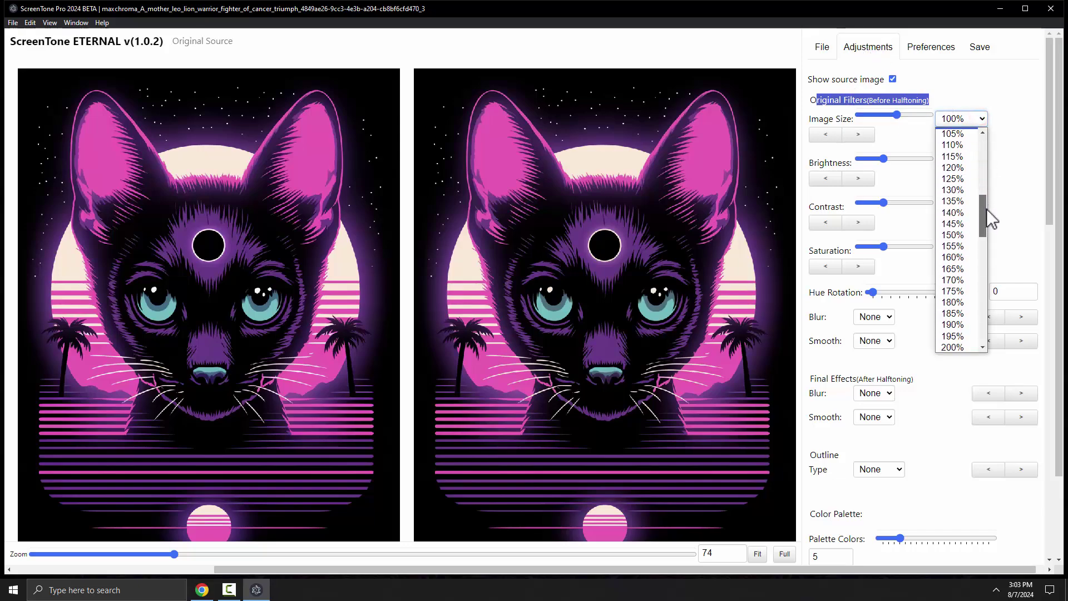
click(955, 345)
drag(1044, 119, 1027, 371)
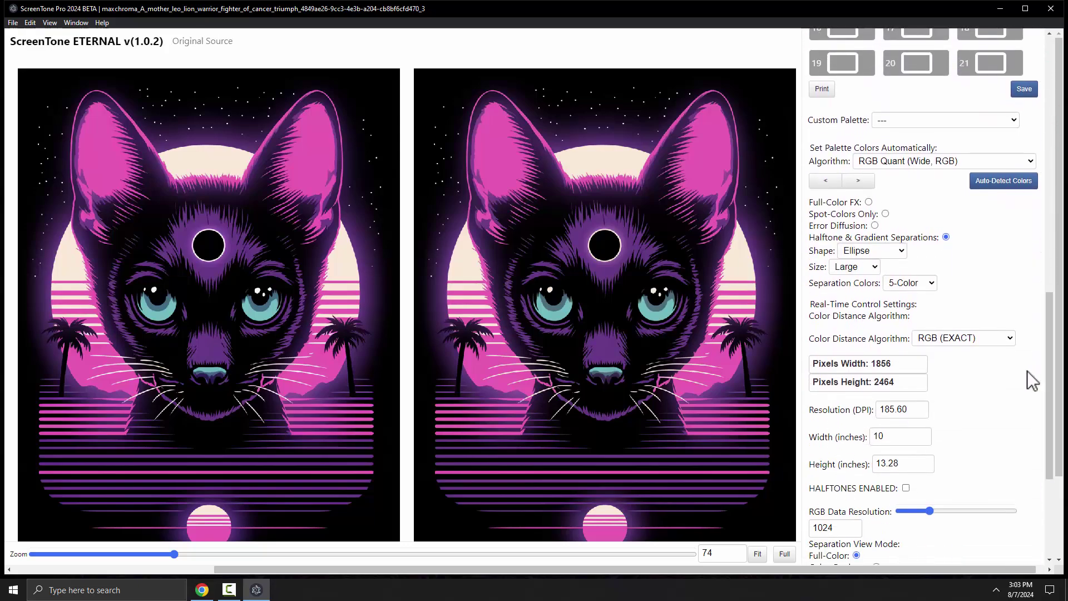
double_click(882, 363)
double_click(884, 382)
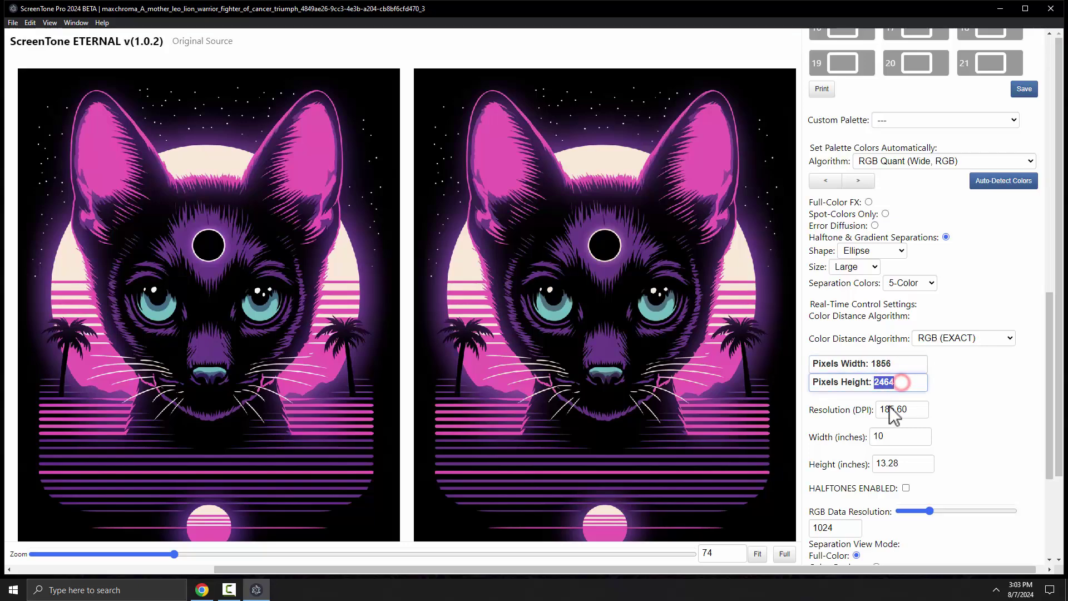
double_click(878, 436)
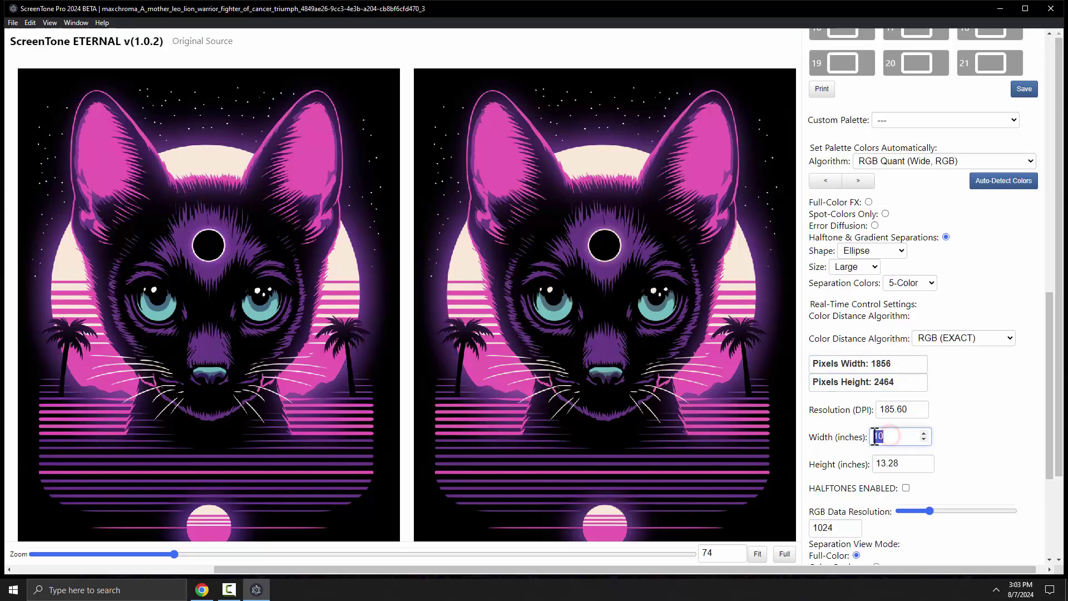
double_click(914, 410)
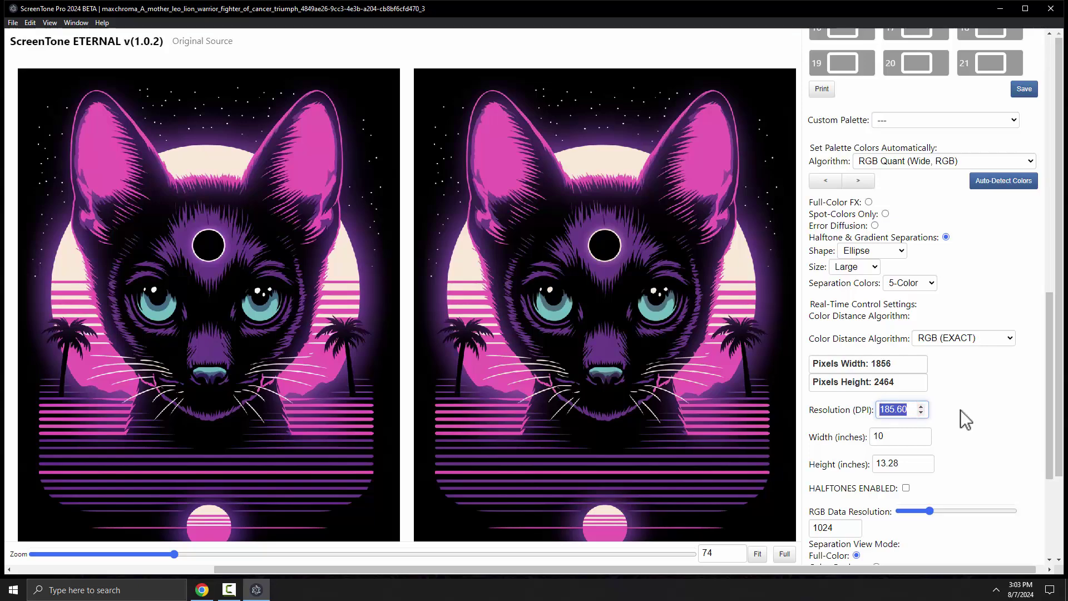
Set the Image Size to 400% and check the image's resolution.
scroll(1054, 390, up, 1)
scroll(1053, 390, up, 10)
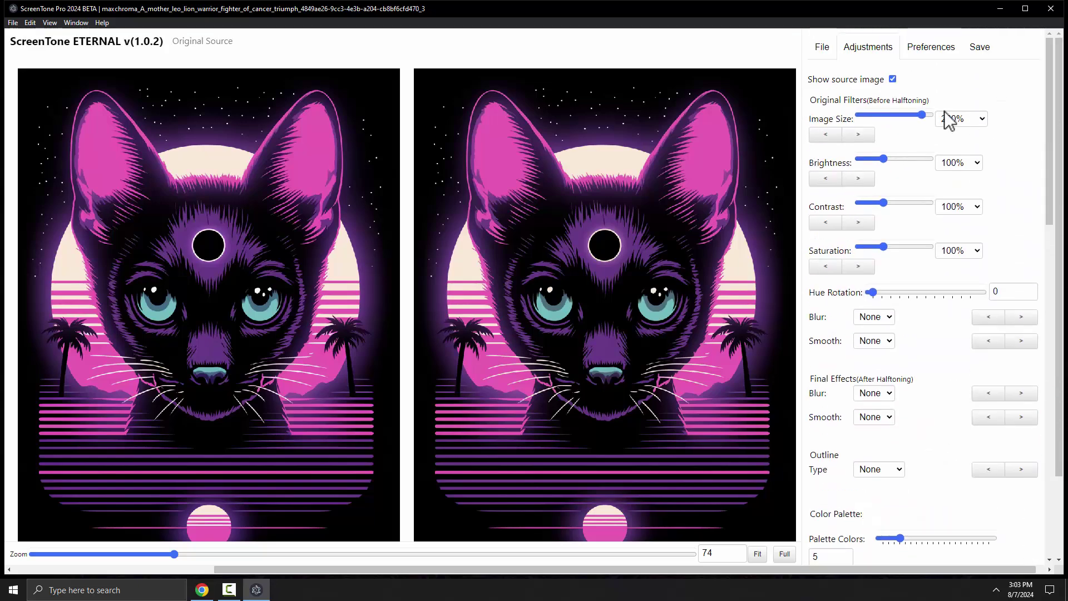
click(958, 118)
drag(982, 162, 983, 238)
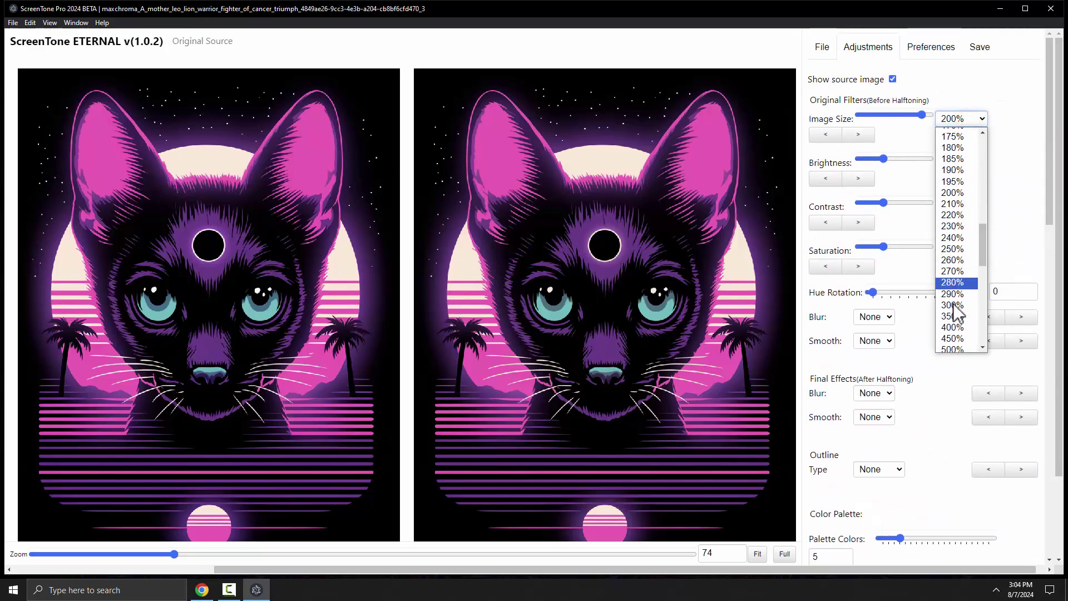
click(955, 325)
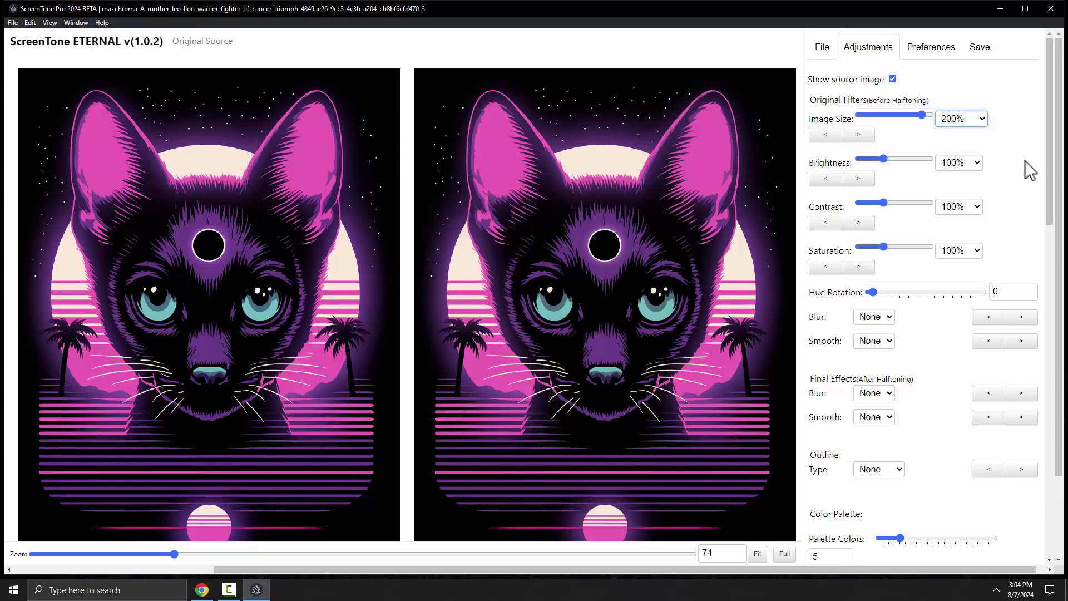
drag(1049, 123, 1042, 377)
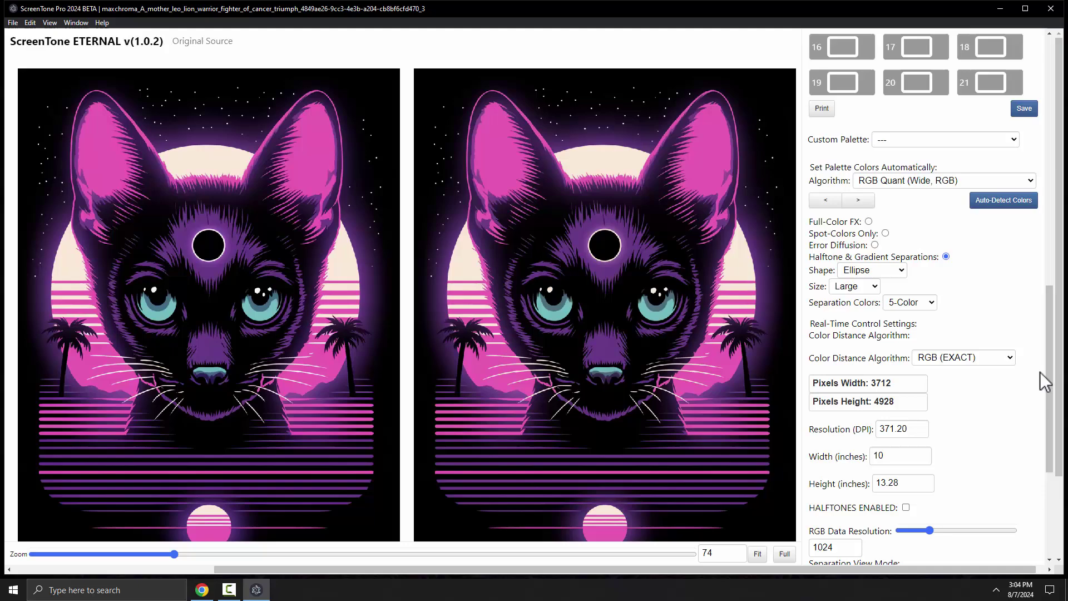
double_click(912, 428)
click(960, 445)
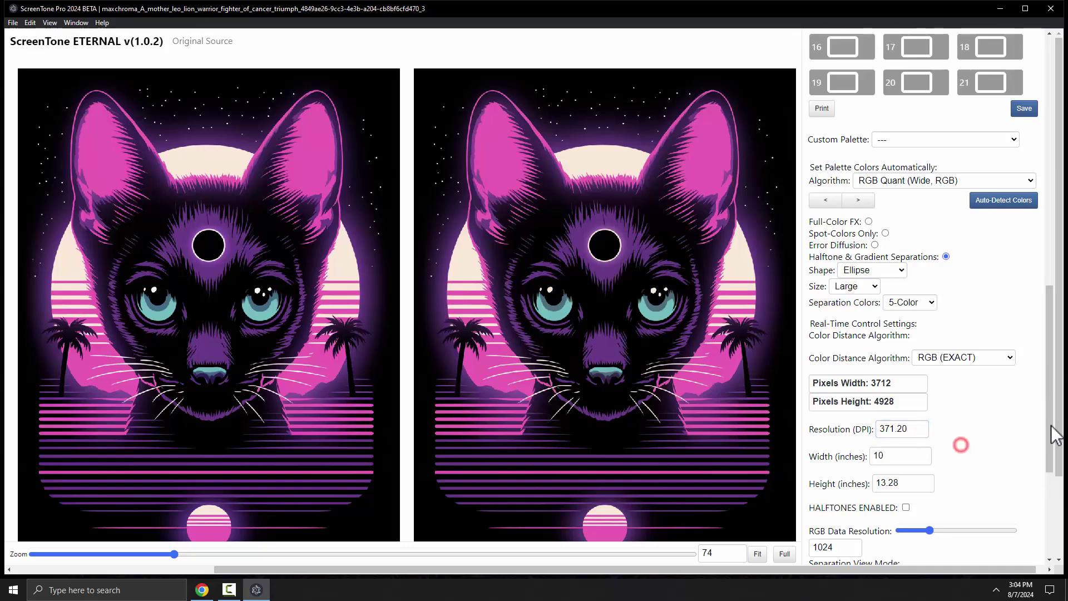
Enable halftones and set the Halftone Contrast master adjustment to 1.01.
drag(1048, 414, 1050, 483)
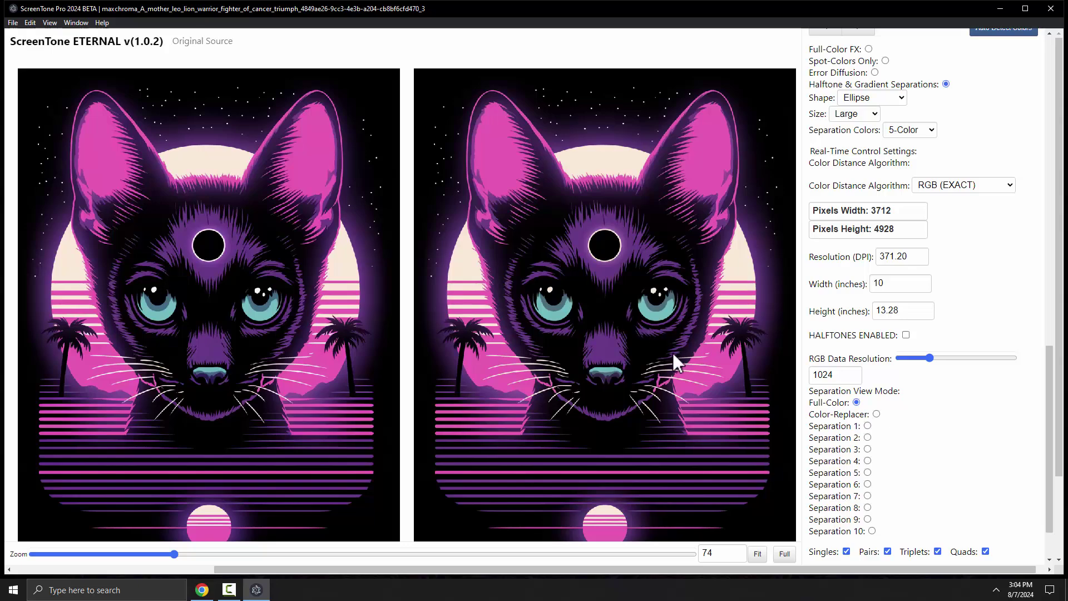
click(907, 336)
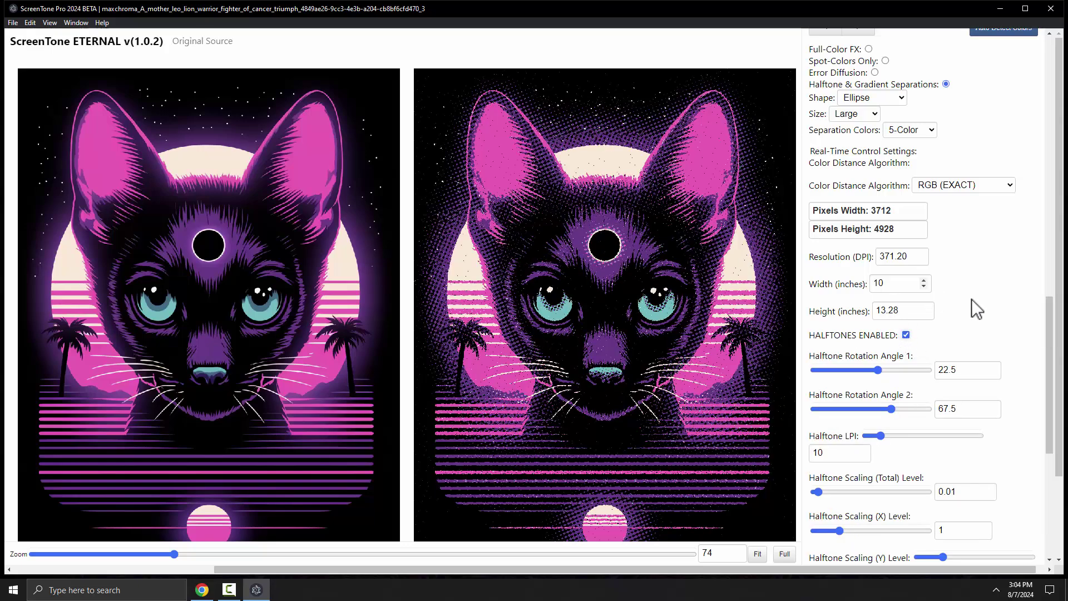
drag(1053, 331, 1046, 409)
click(827, 340)
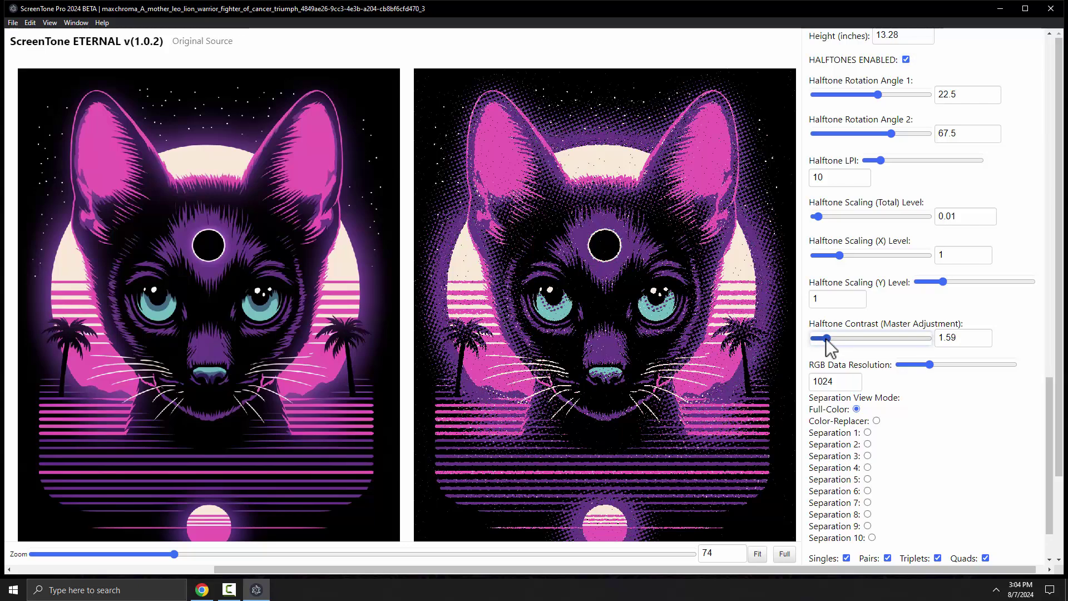
click(827, 338)
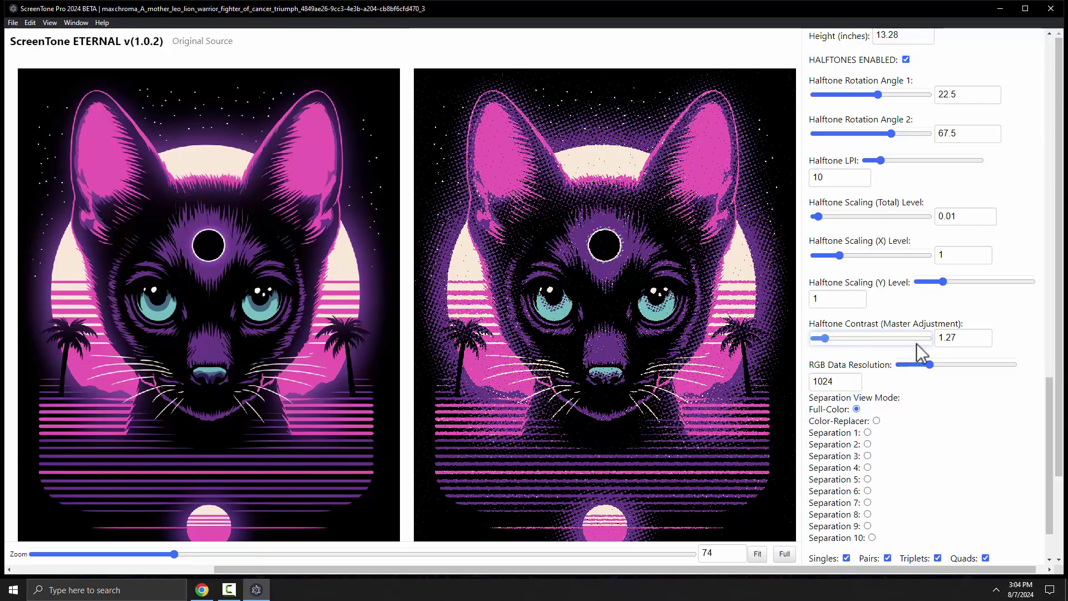
click(953, 337)
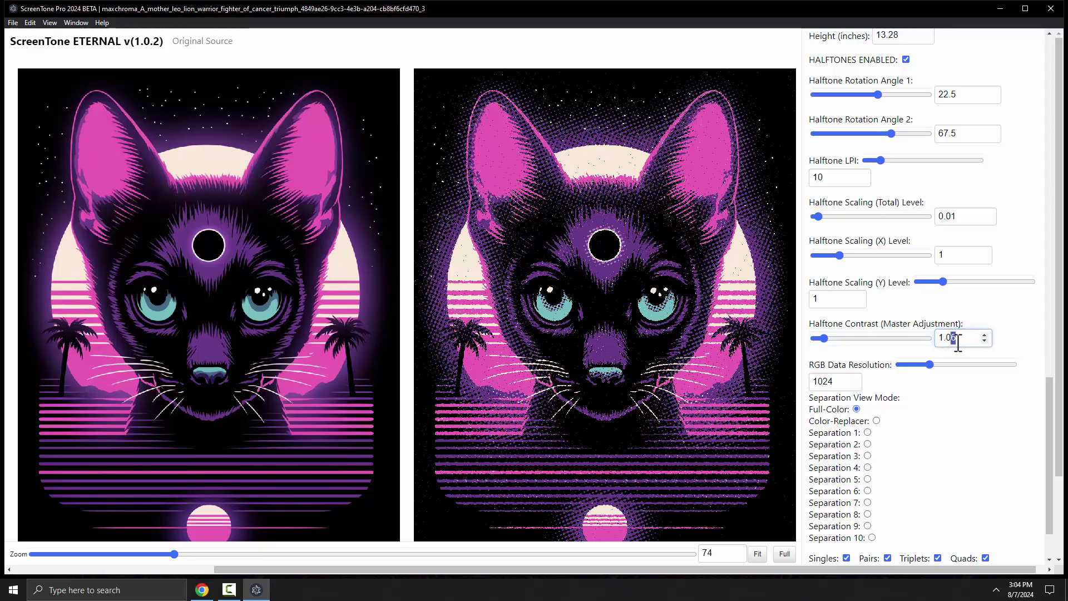
click(952, 337)
text(1)
click(839, 298)
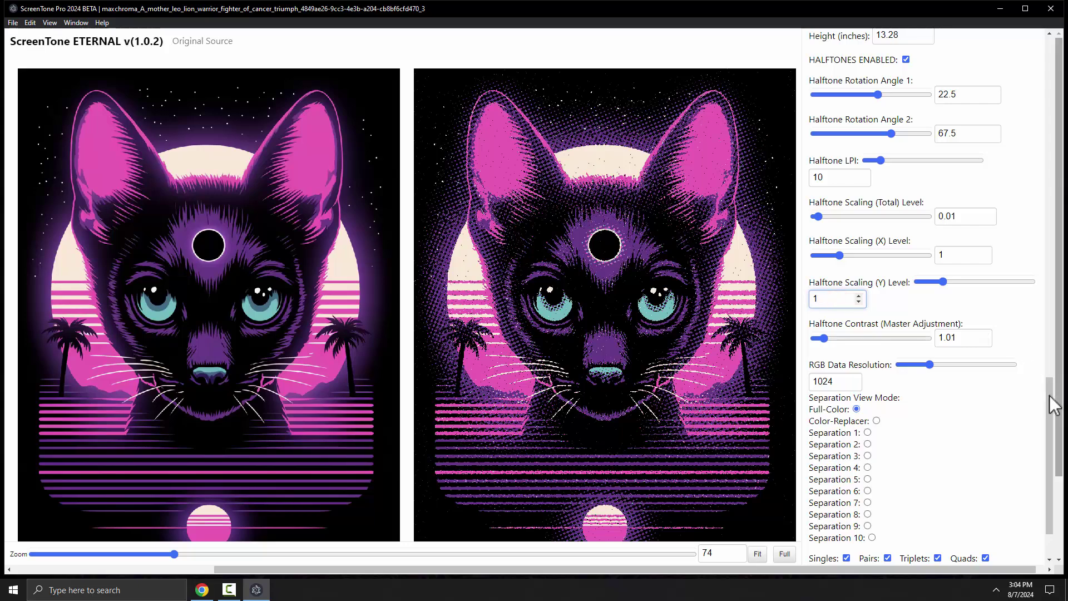
Set the Halftone LPI to 45.
double_click(842, 178)
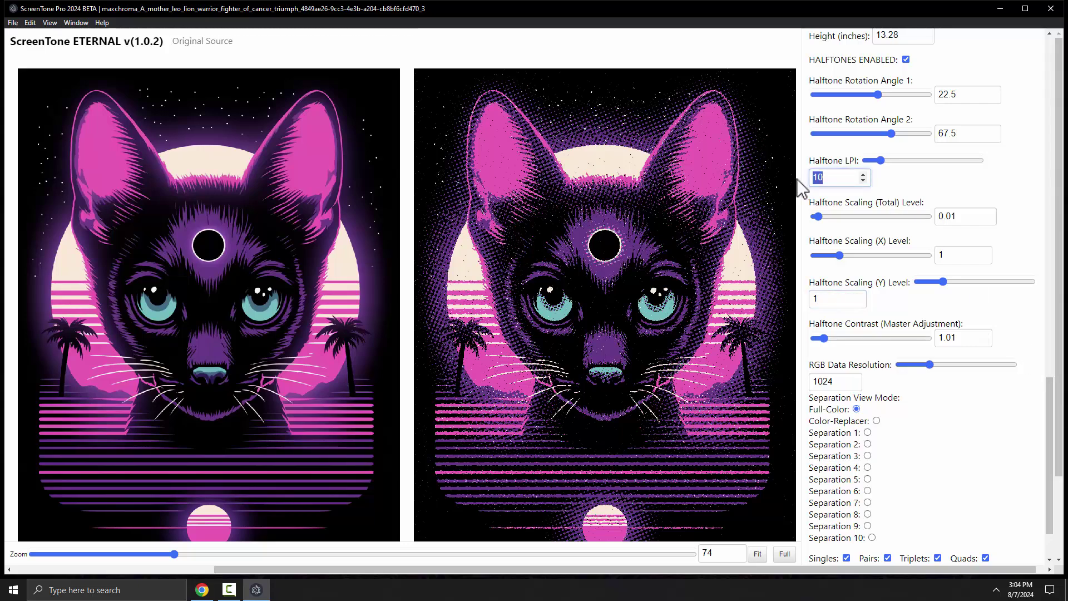
text(45)
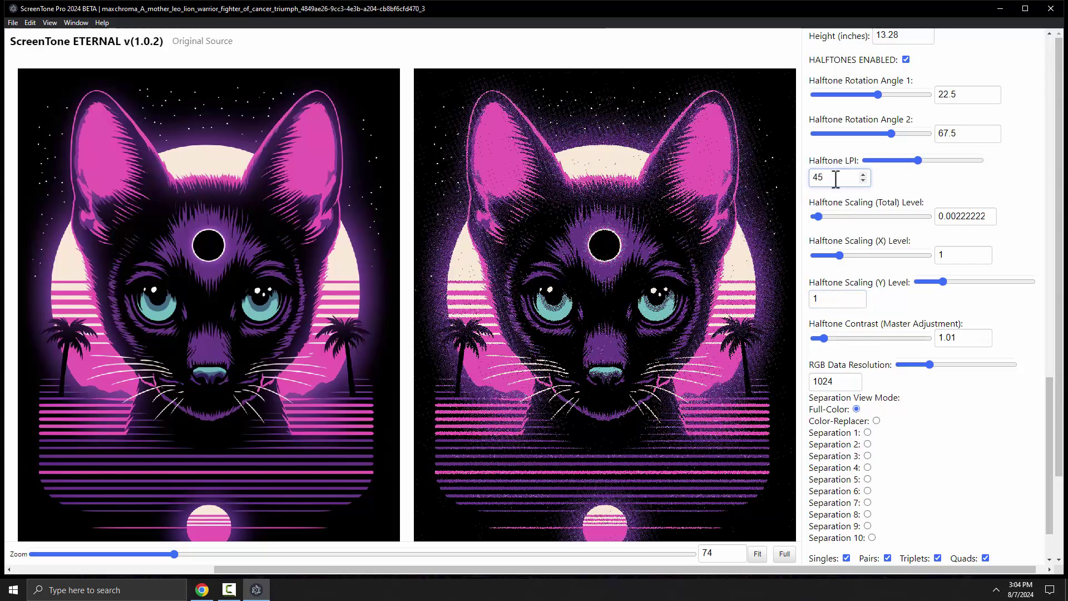
Reorder the color palette so black is color 1, pink is color 3 and cream is color 4.
drag(1051, 396, 1049, 136)
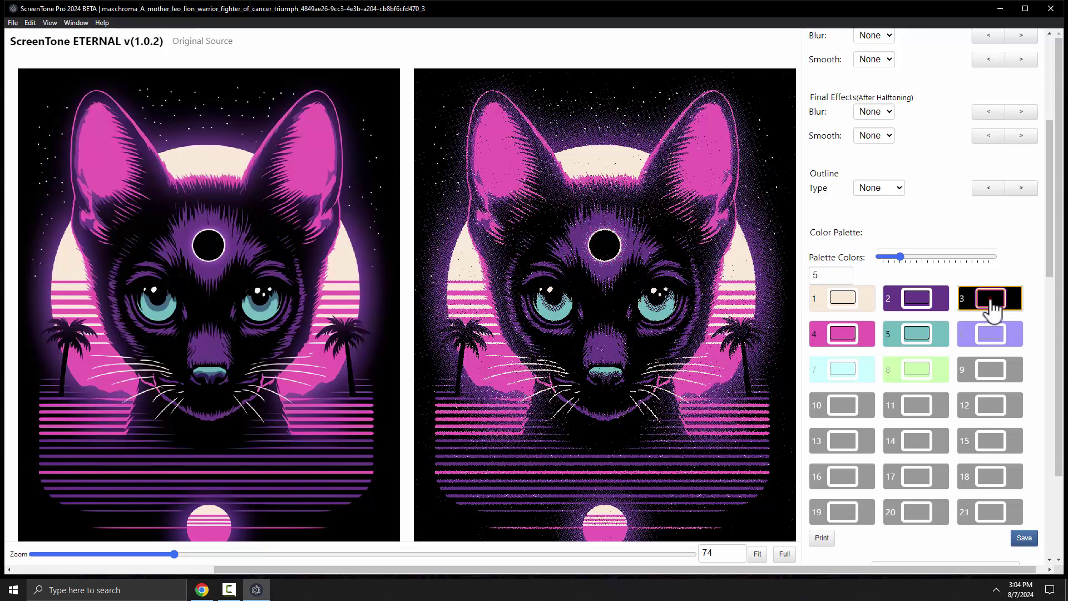
drag(992, 306, 850, 304)
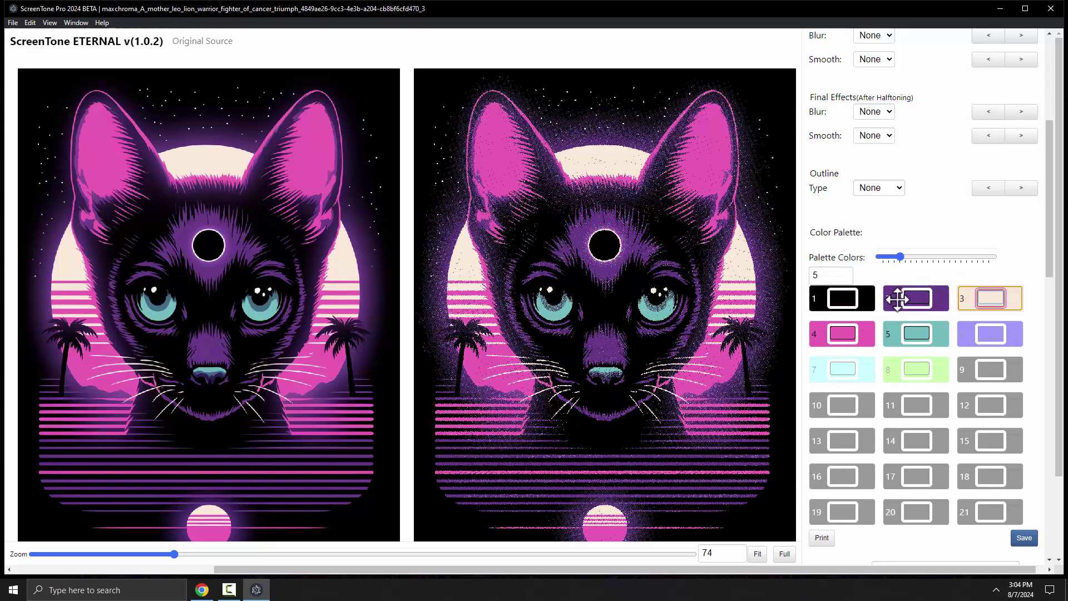
drag(849, 336, 991, 298)
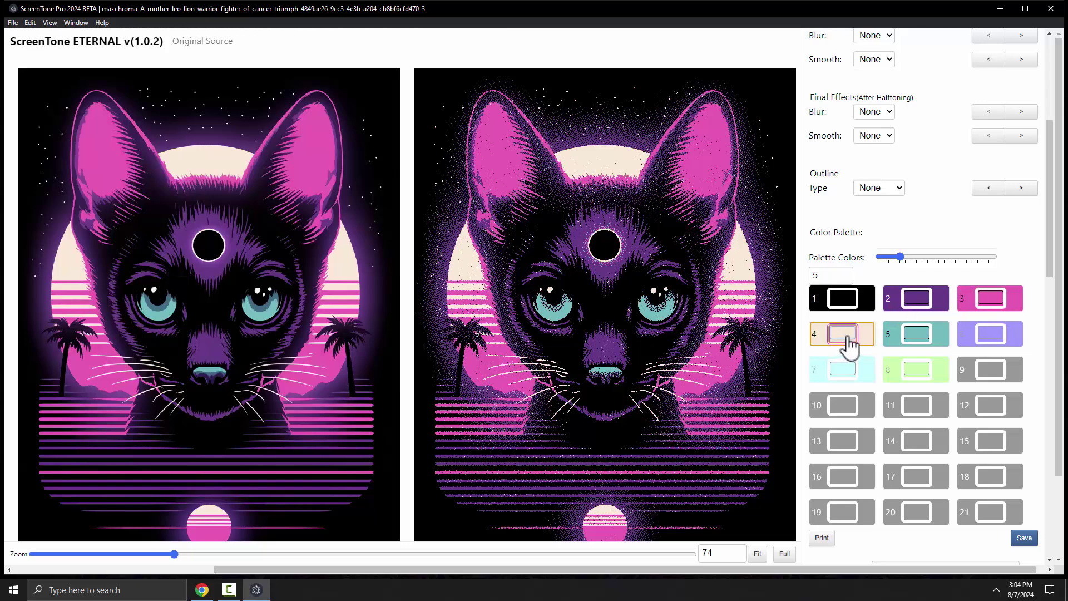
mouse_move(850, 345)
mouse_down()
mouse_move(896, 313)
mouse_move(911, 327)
mouse_move(849, 342)
mouse_move(847, 325)
mouse_move(914, 307)
mouse_move(882, 339)
mouse_move(846, 334)
mouse_up()
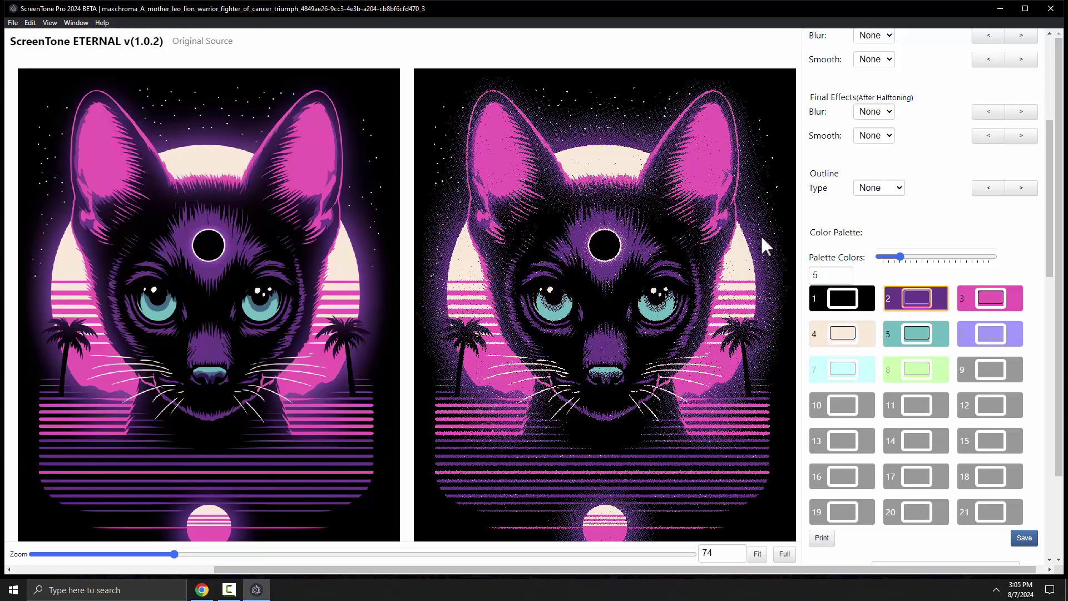
scroll(913, 361, down, 3)
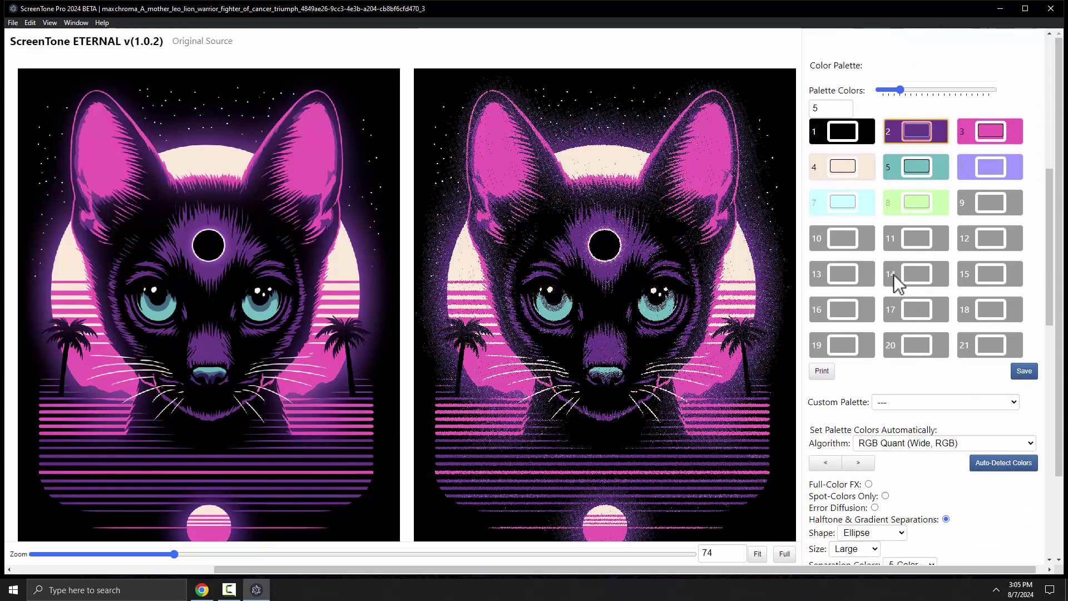
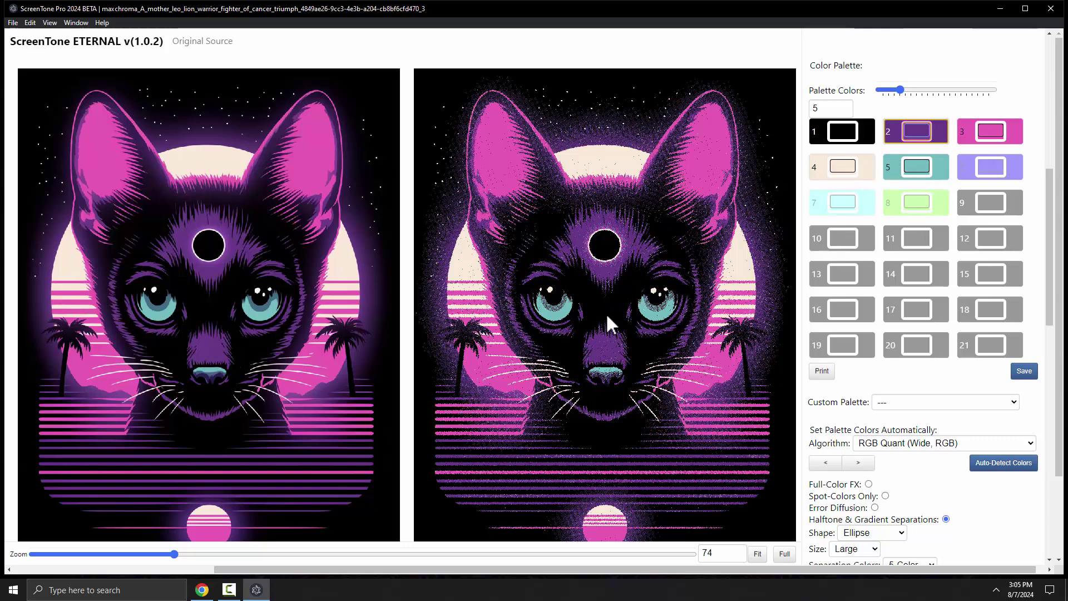
Save the halftoned cat image as a PNG in the Downloads folder, keeping the suggested file name.
scroll(929, 396, up, 8)
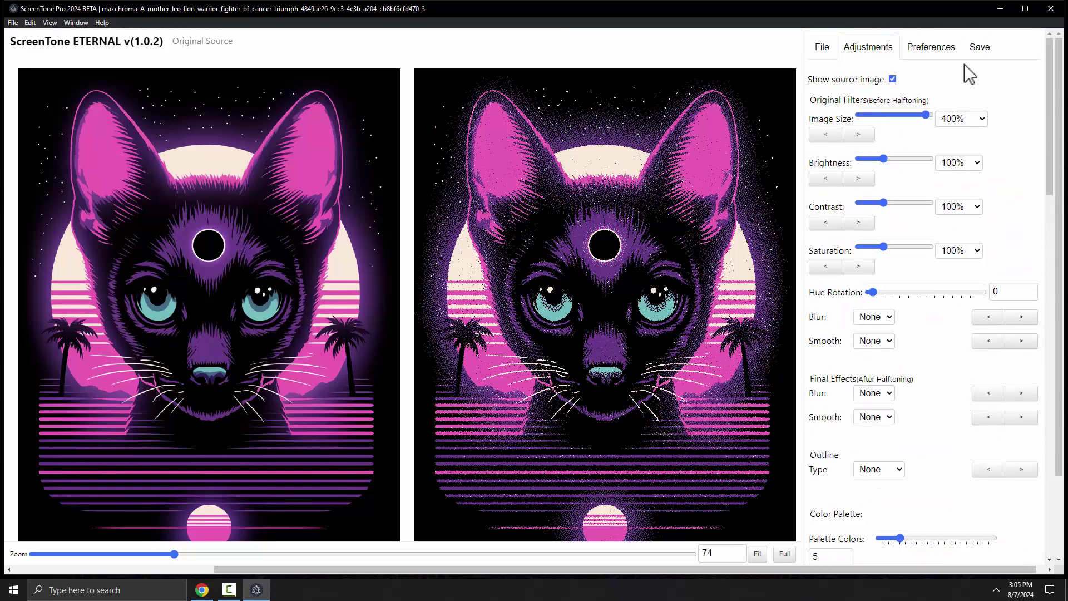
click(980, 48)
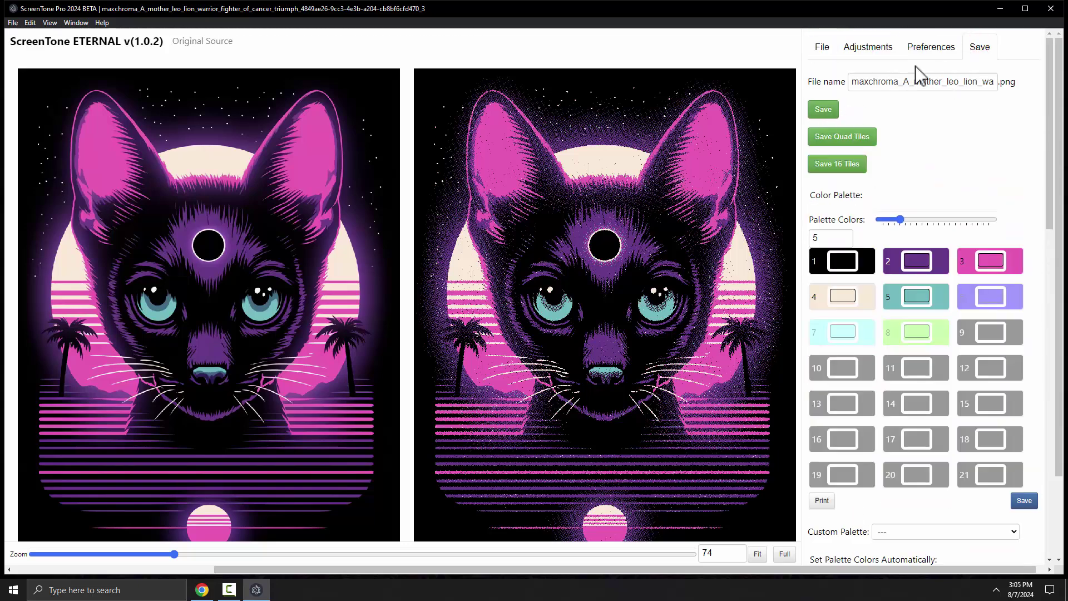
click(822, 109)
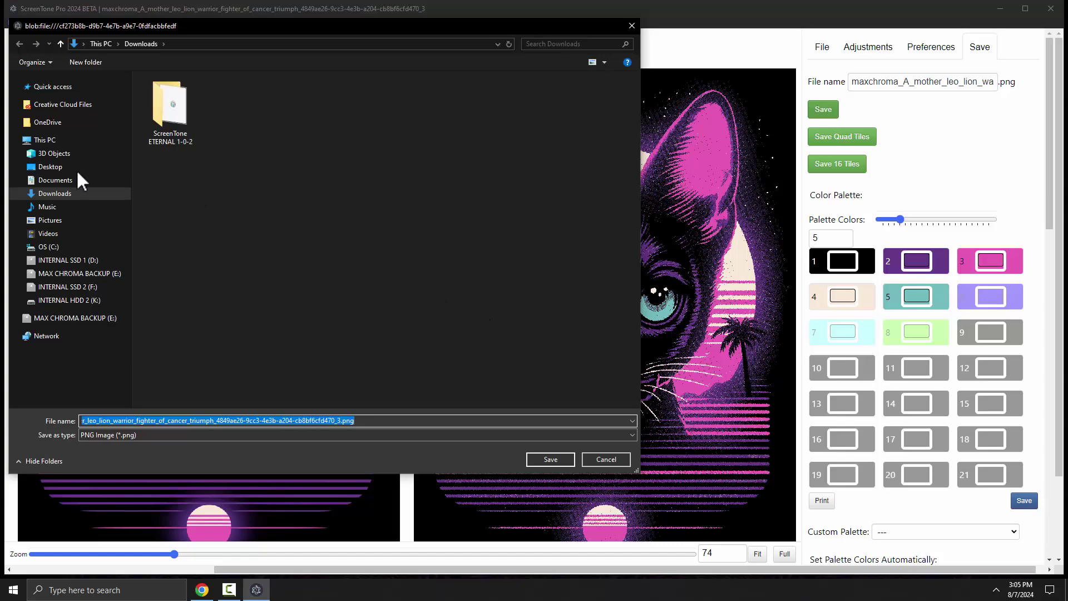
click(556, 461)
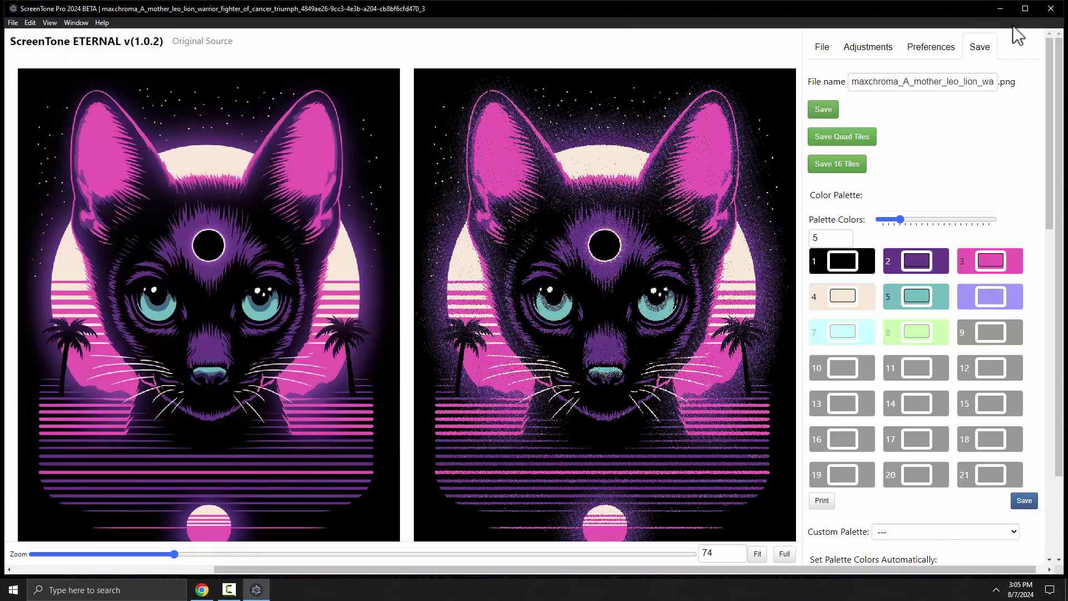
Open the saved cat PNG from the Downloads folder in Windows Photo Viewer.
click(999, 9)
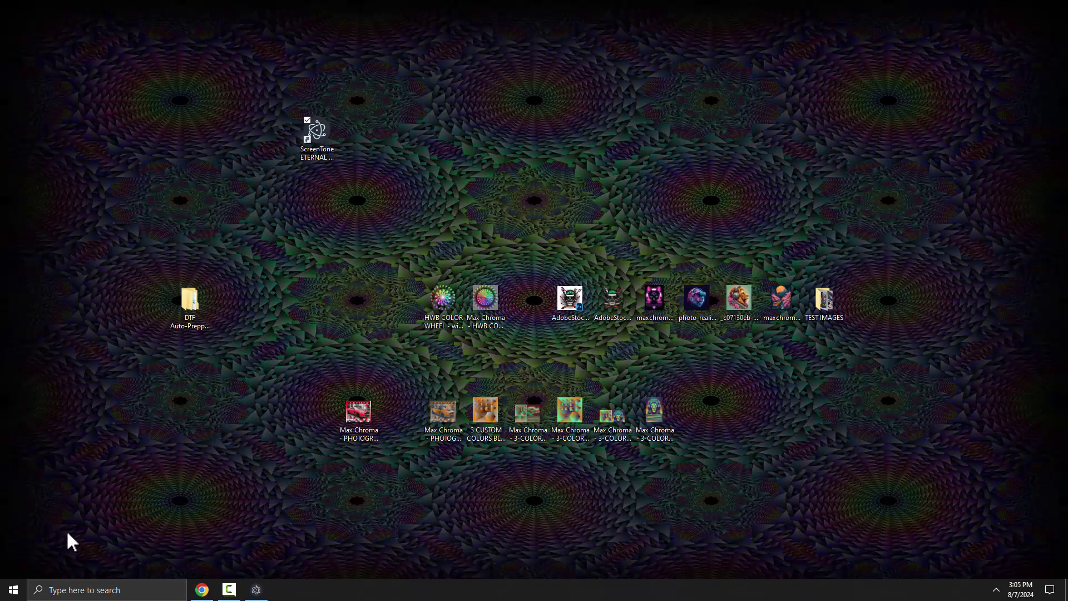
click(13, 588)
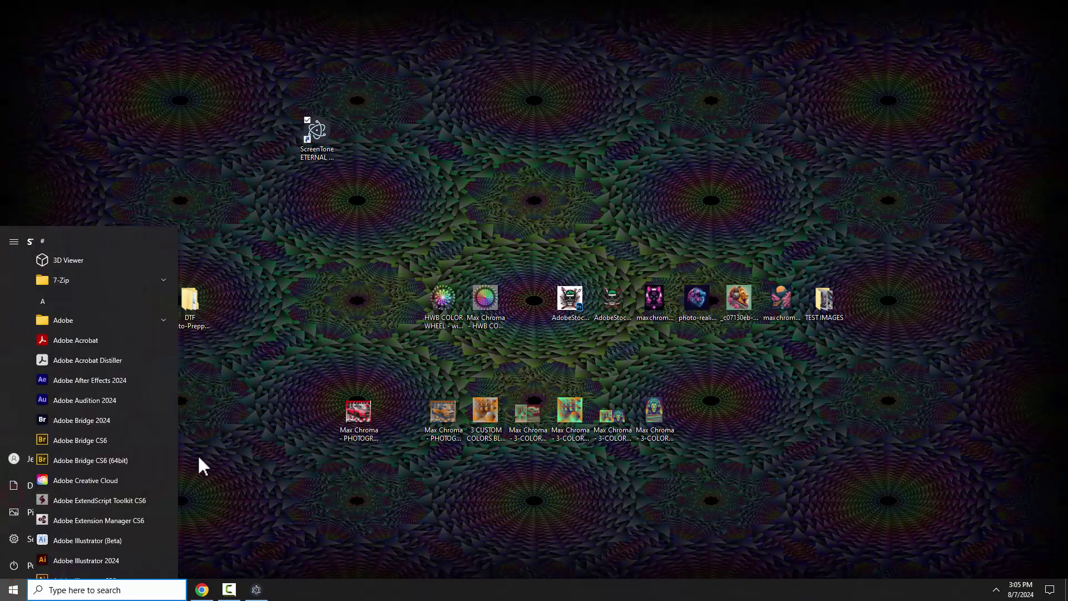
click(13, 485)
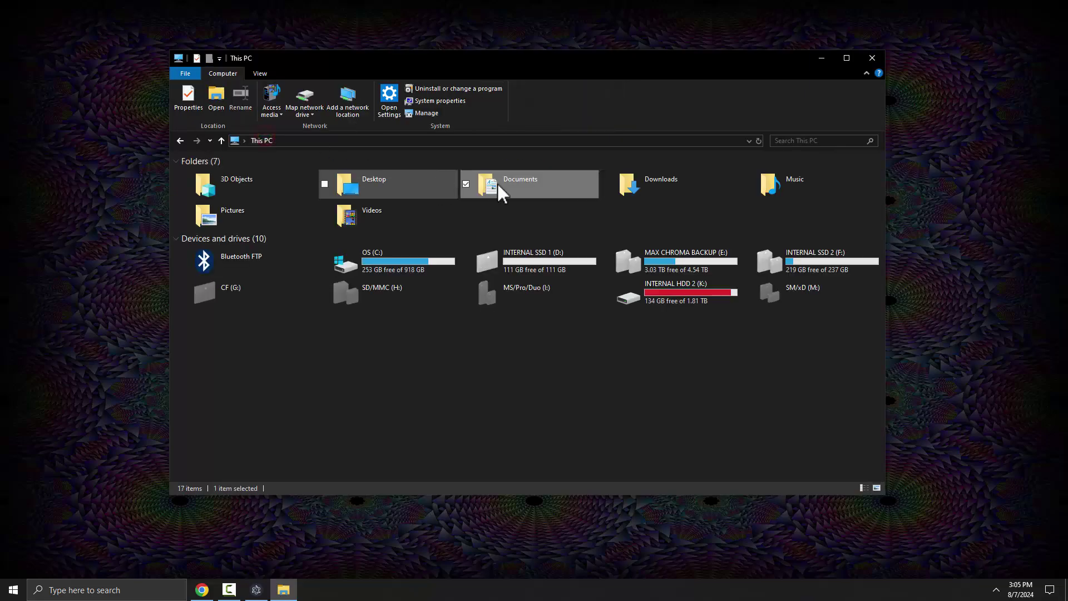
double_click(681, 188)
click(256, 186)
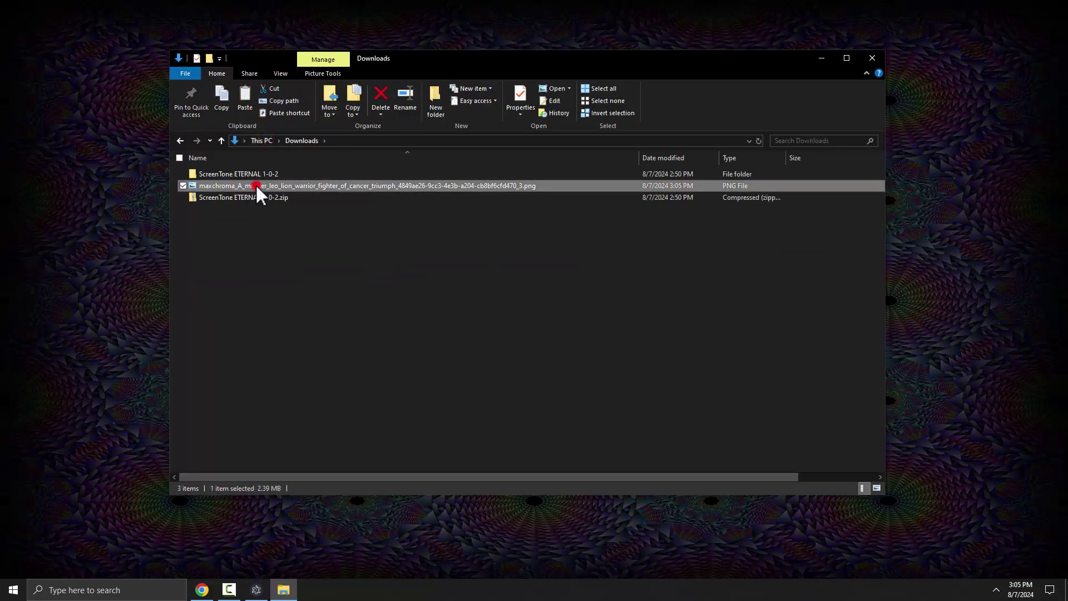
key(Return)
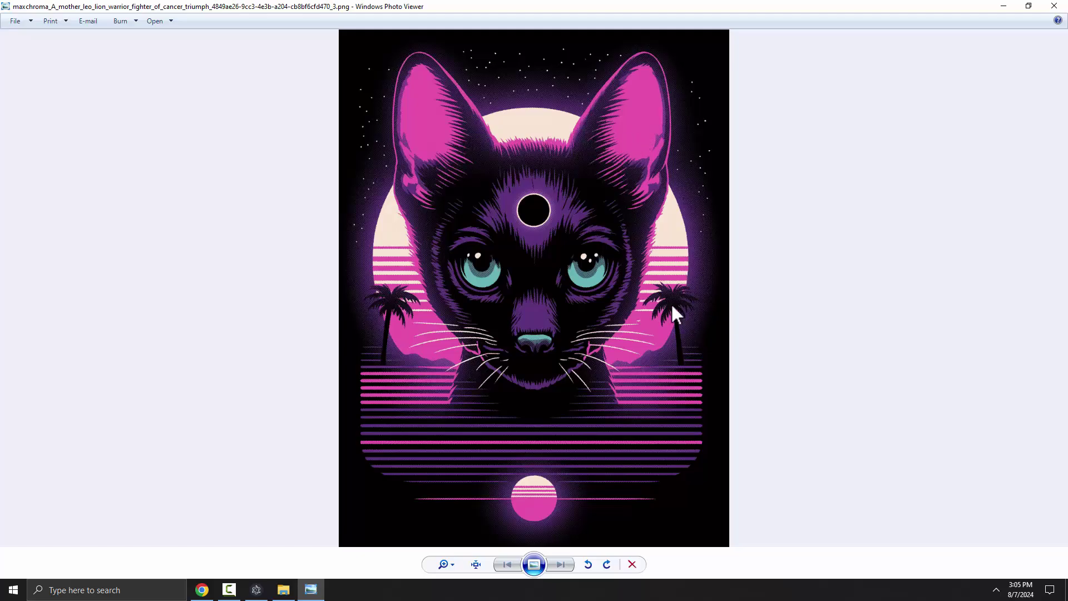
Examine the halftone dots up close around the forehead circle, the palm tree and the horizontal stripes of the saved PNG.
scroll(588, 204, up, 10)
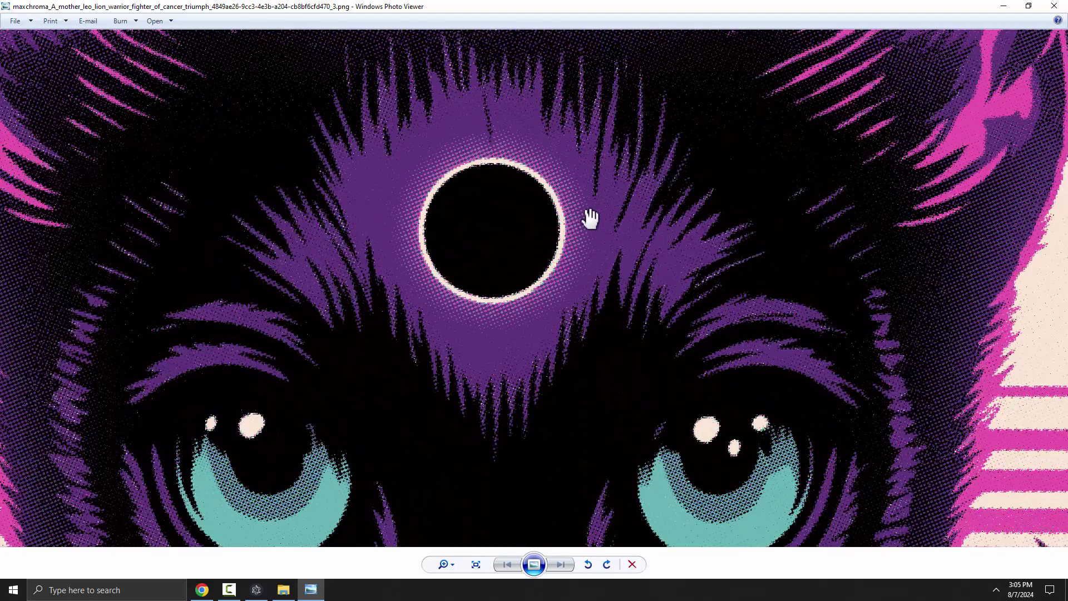
scroll(598, 222, up, 4)
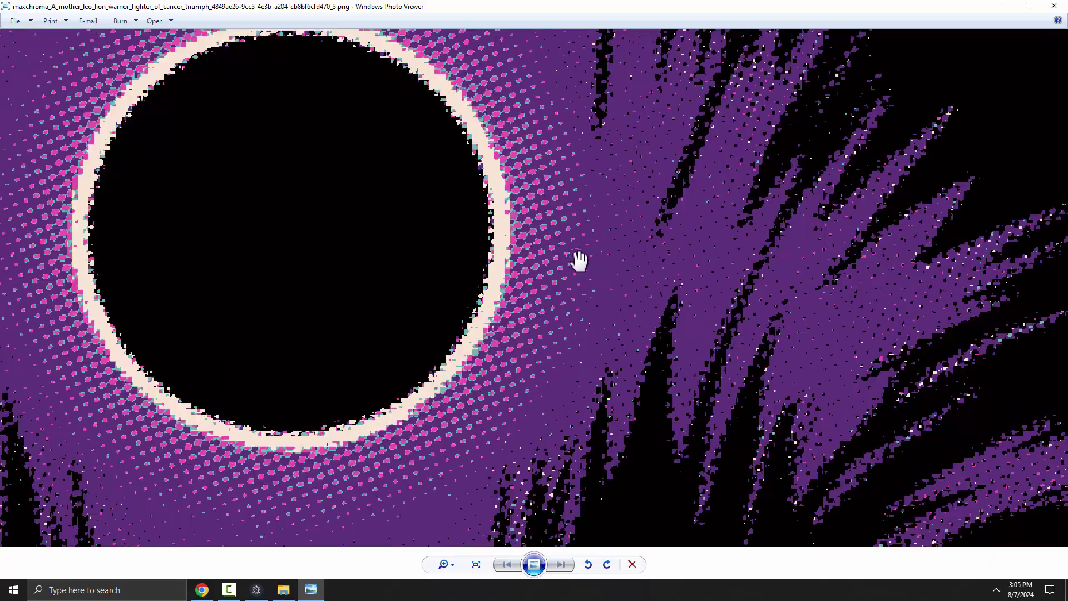
scroll(582, 262, down, 12)
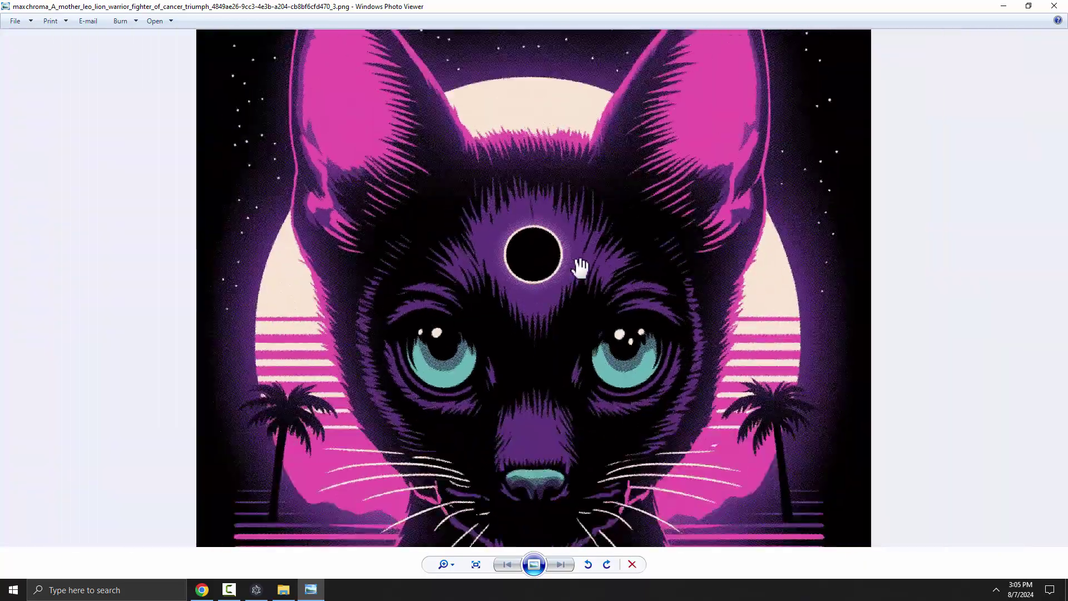
scroll(183, 489, up, 8)
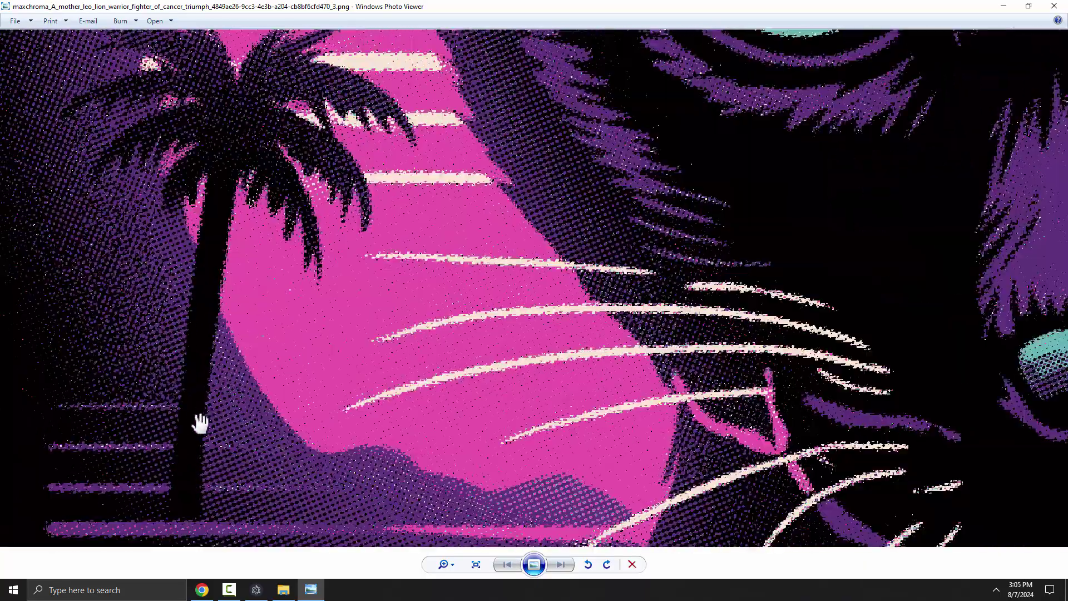
scroll(262, 424, down, 1)
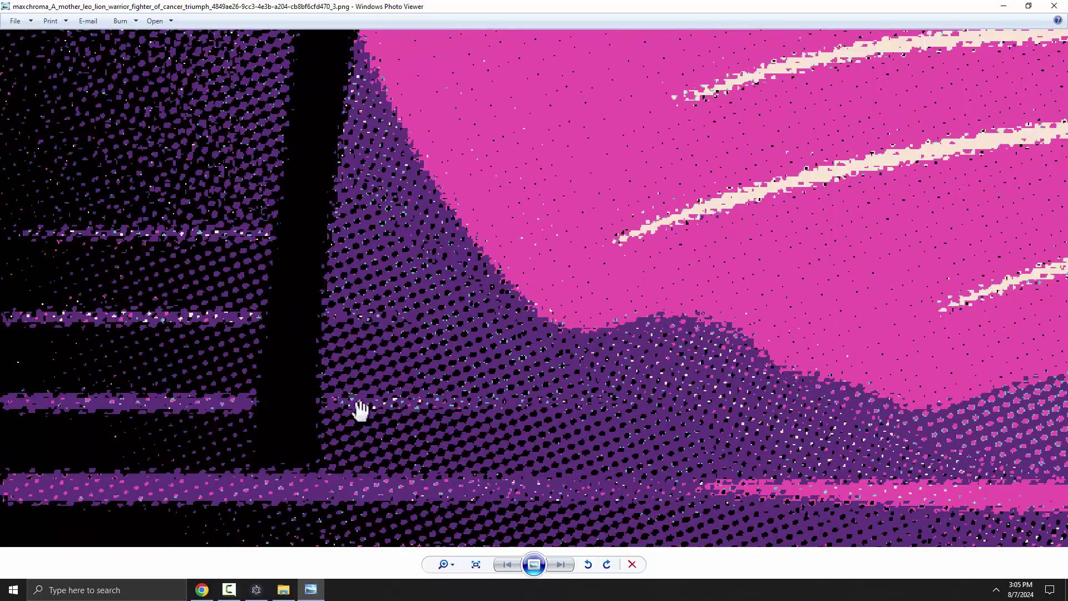
scroll(358, 410, down, 4)
scroll(775, 394, down, 2)
scroll(709, 327, up, 10)
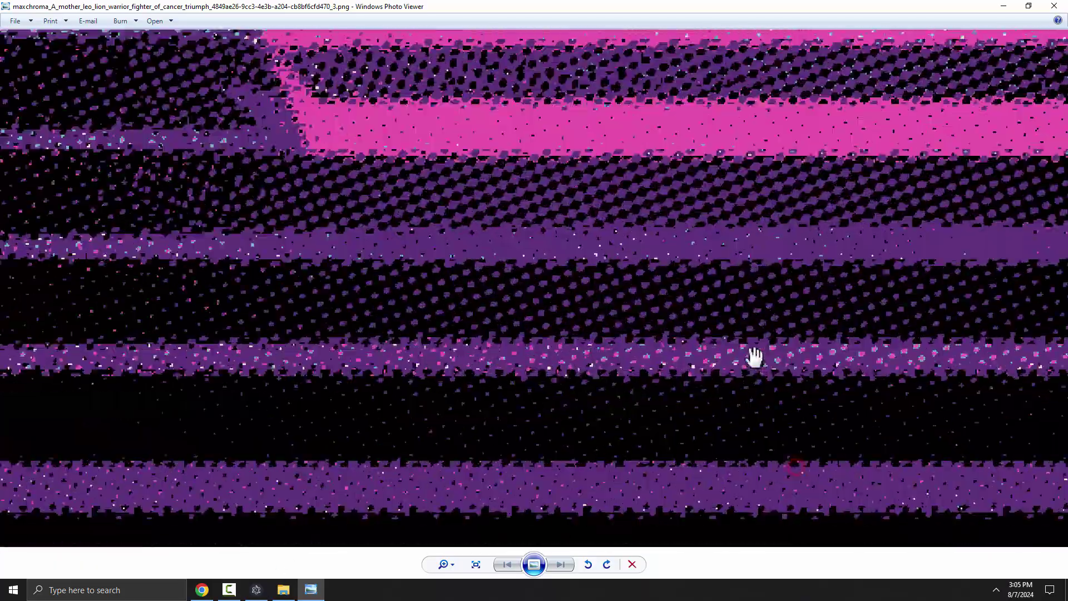
scroll(771, 309, up, 2)
scroll(766, 332, down, 3)
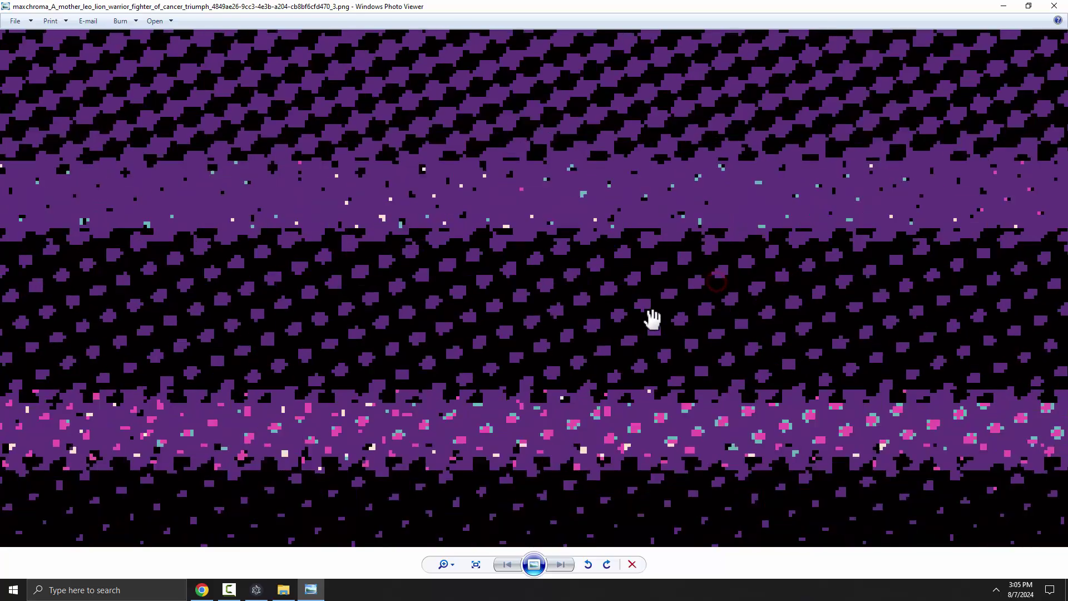
scroll(573, 350, up, 1)
scroll(601, 112, up, 2)
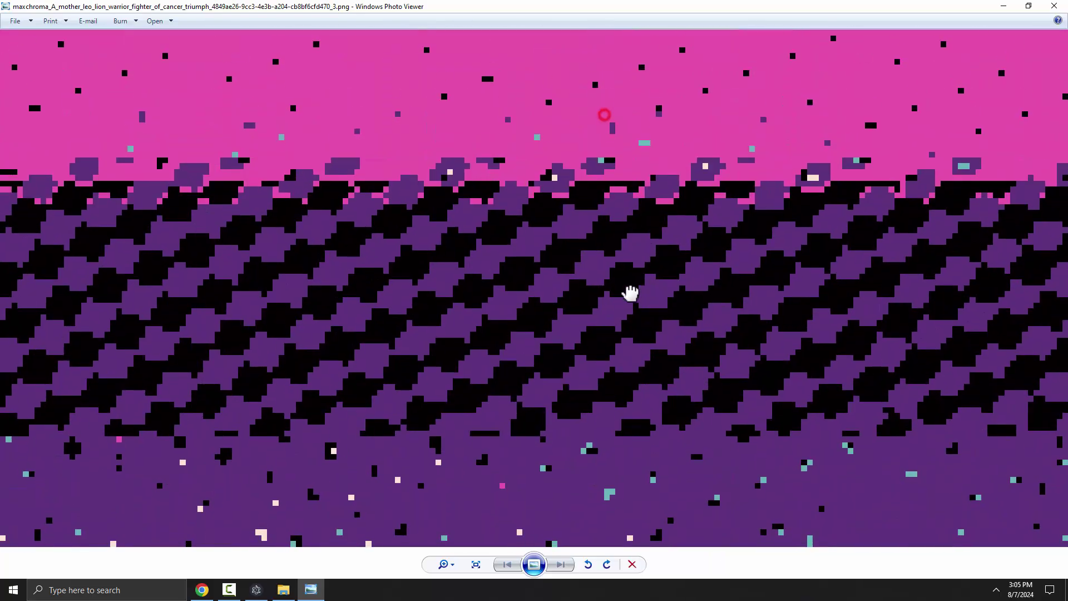
scroll(620, 296, down, 1)
Switch back to ScreenTone ETERNAL and check the image's resolution in DPI.
click(202, 589)
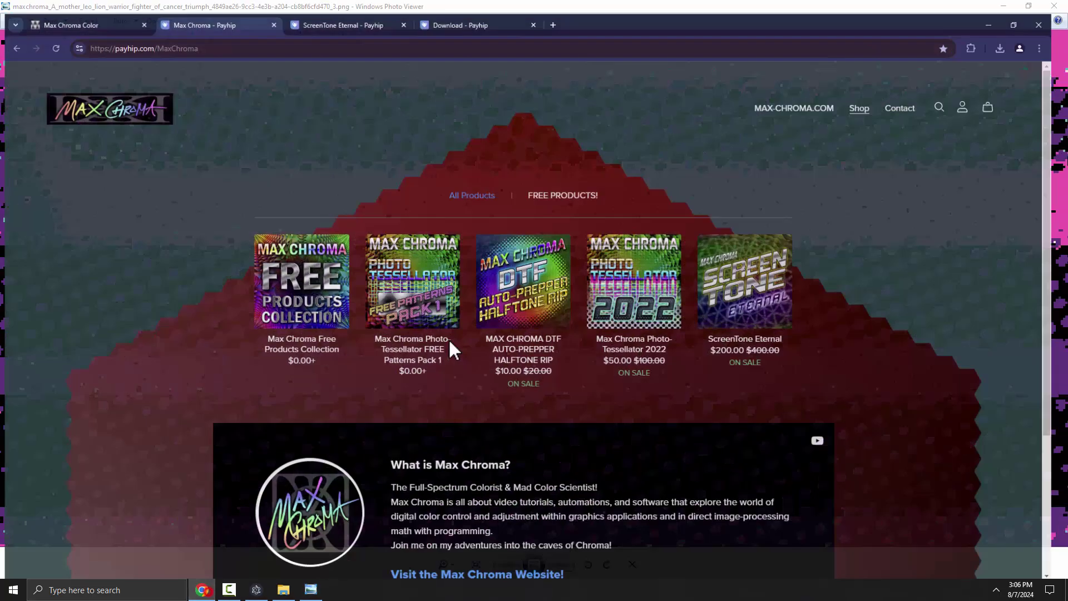
click(1003, 11)
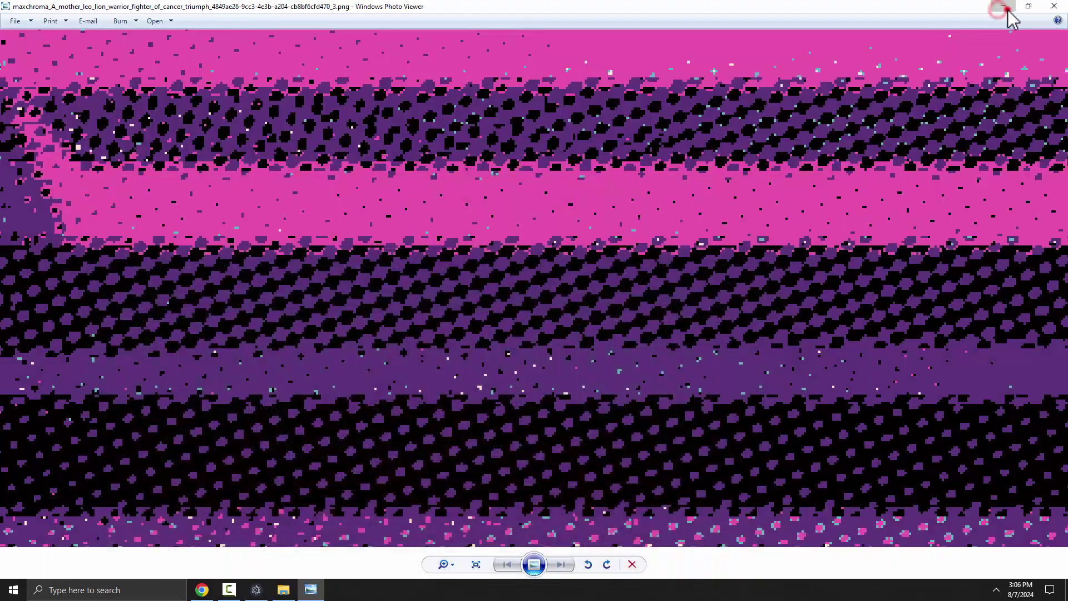
click(1003, 10)
click(256, 590)
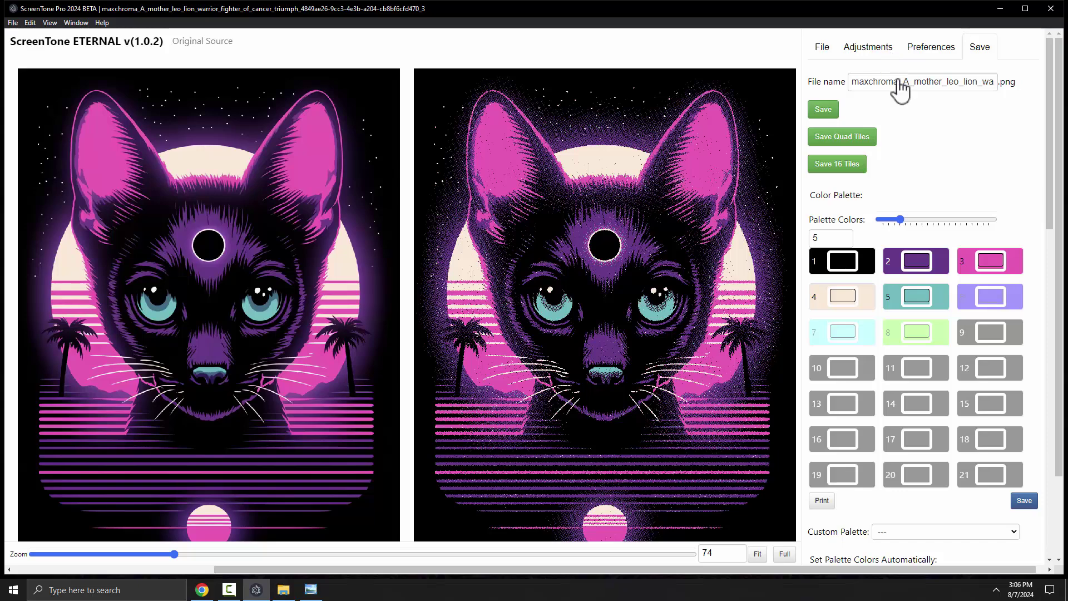
scroll(890, 428, down, 6)
double_click(908, 486)
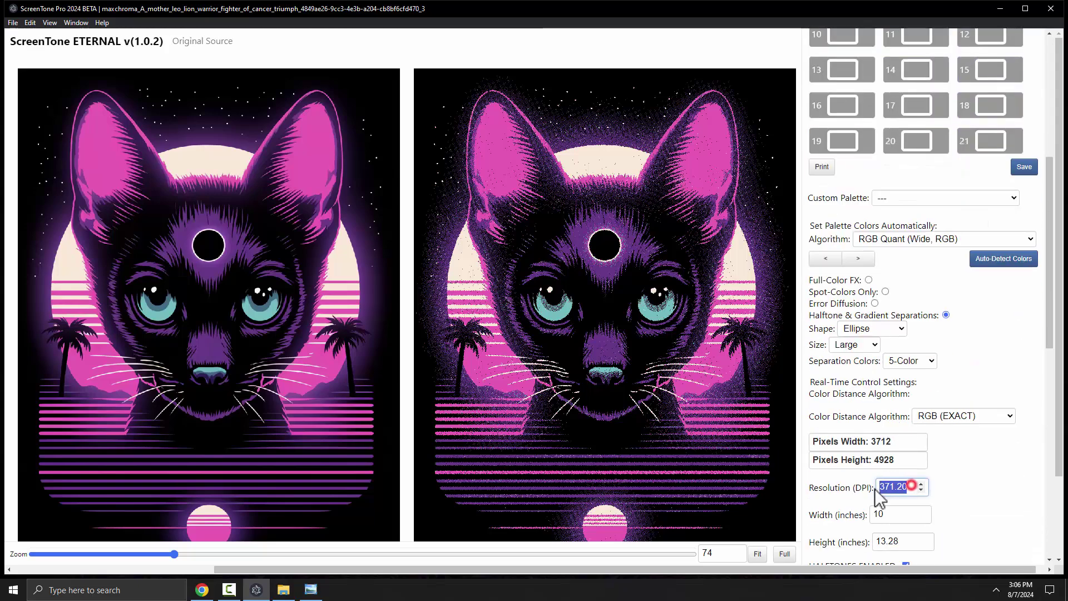
Set the source artwork's Image Size to 500%.
scroll(912, 278, up, 6)
click(875, 44)
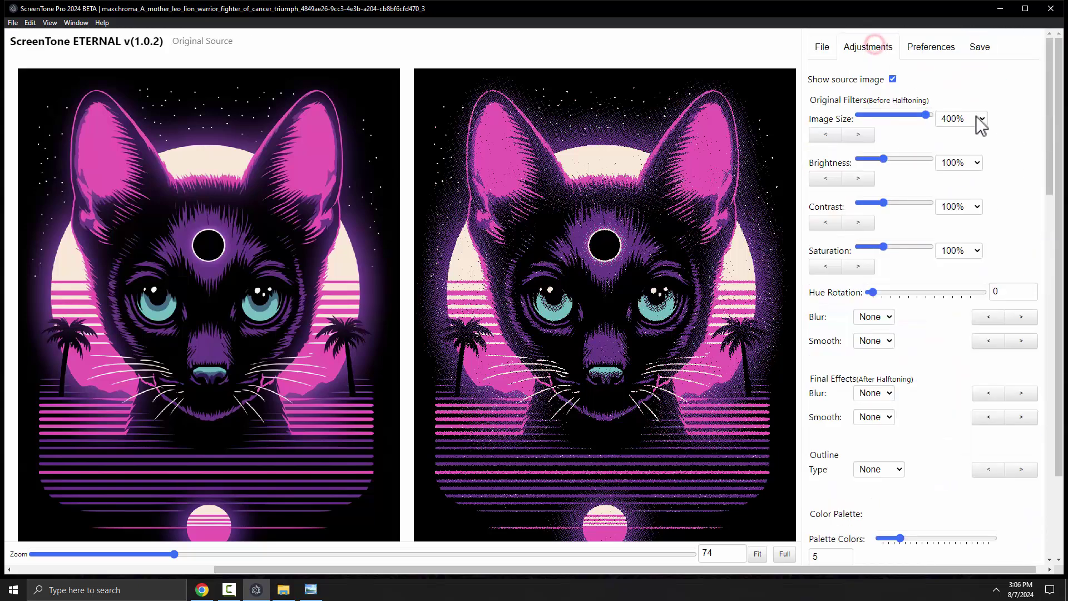
click(977, 119)
drag(983, 234, 969, 258)
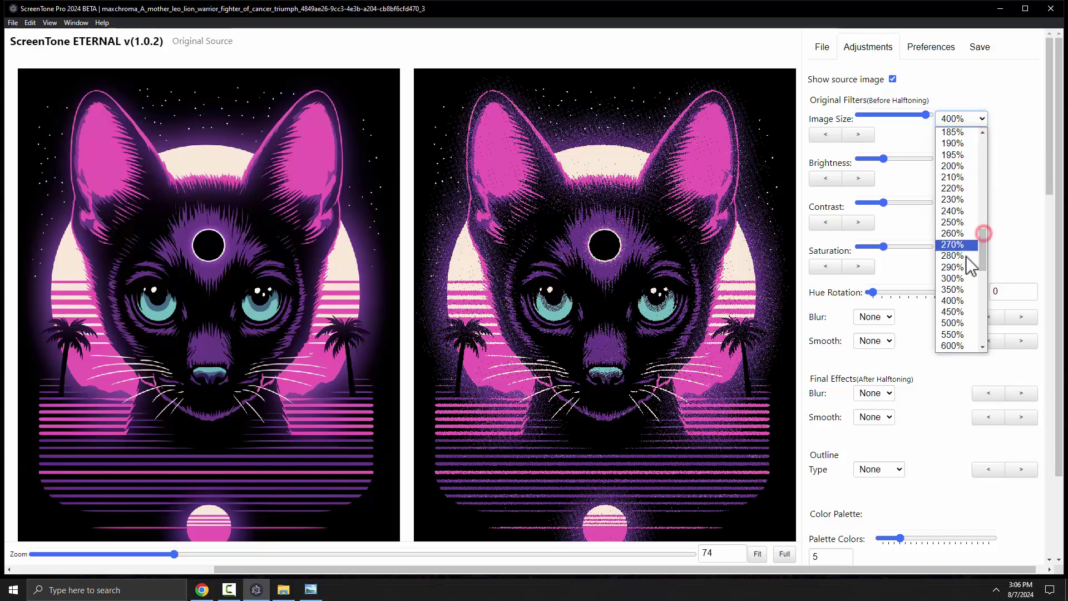
click(954, 322)
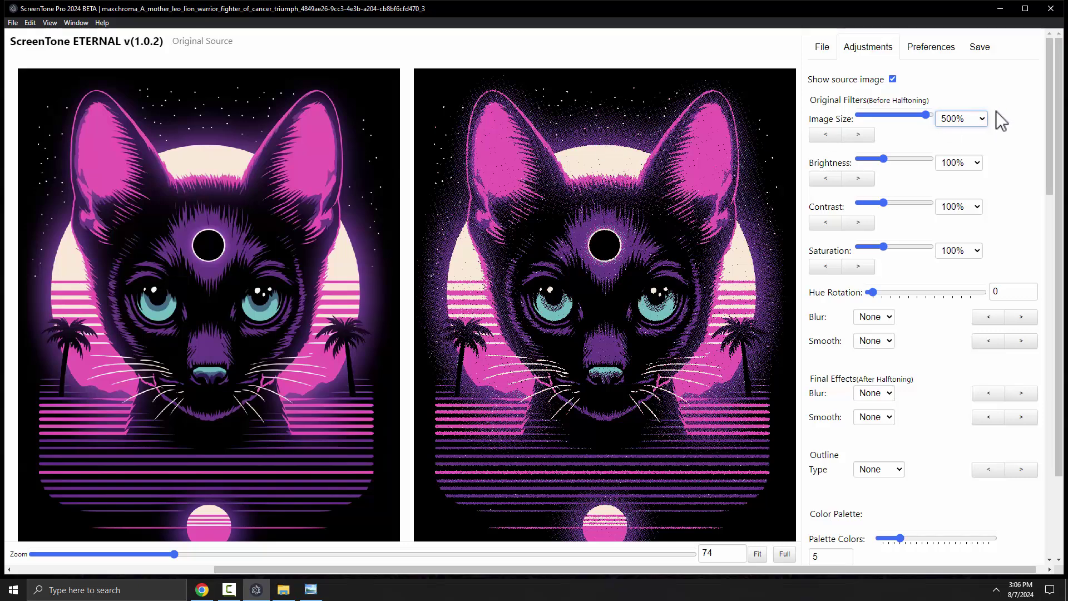
Try an Image Size of 600% and set it back to 500%.
click(980, 118)
scroll(966, 262, down, 5)
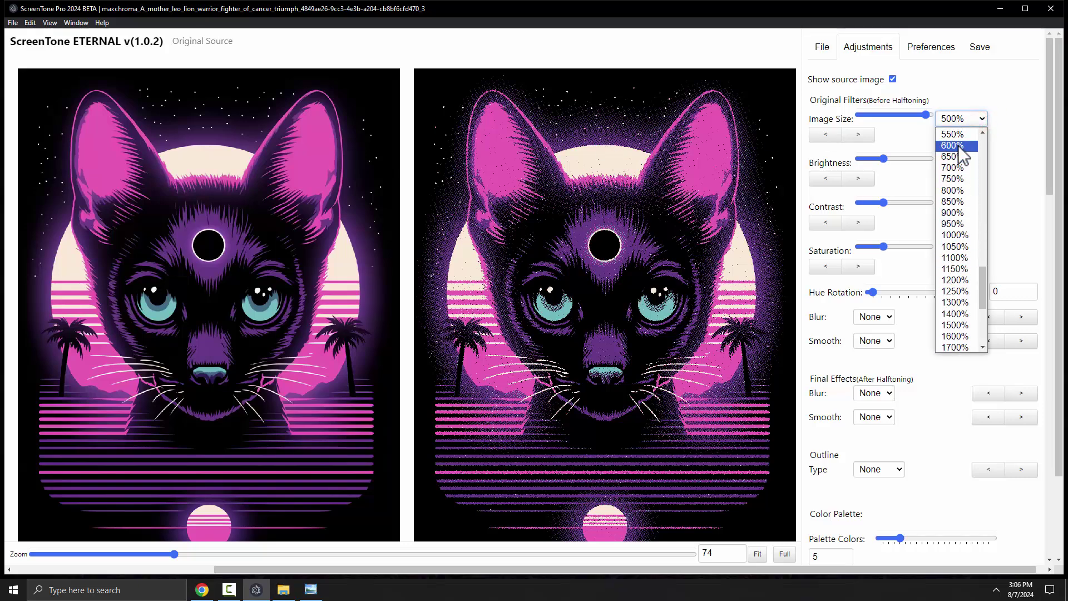
click(960, 146)
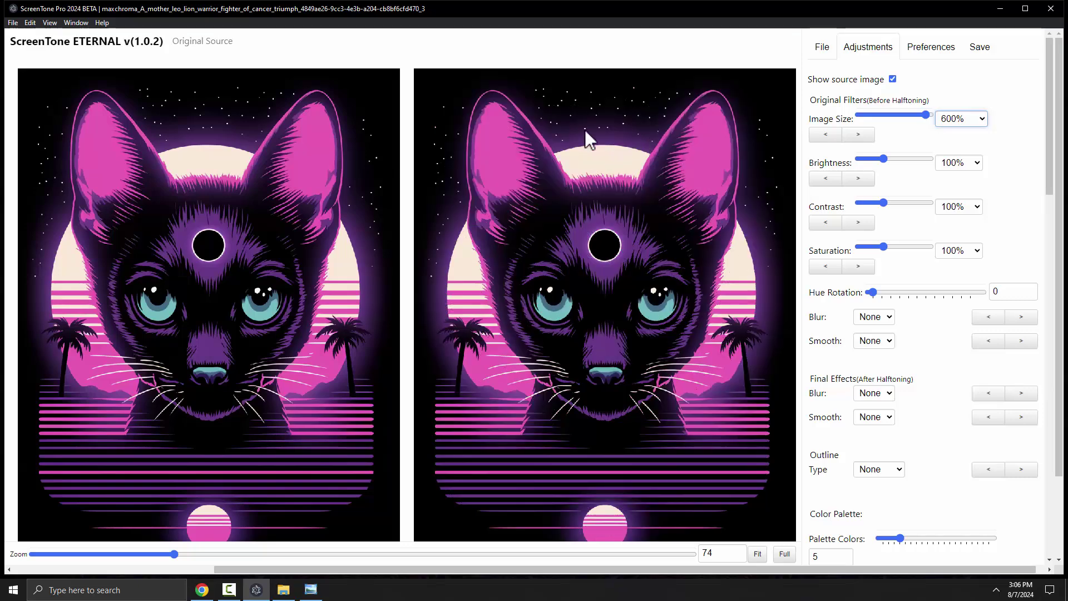
click(958, 125)
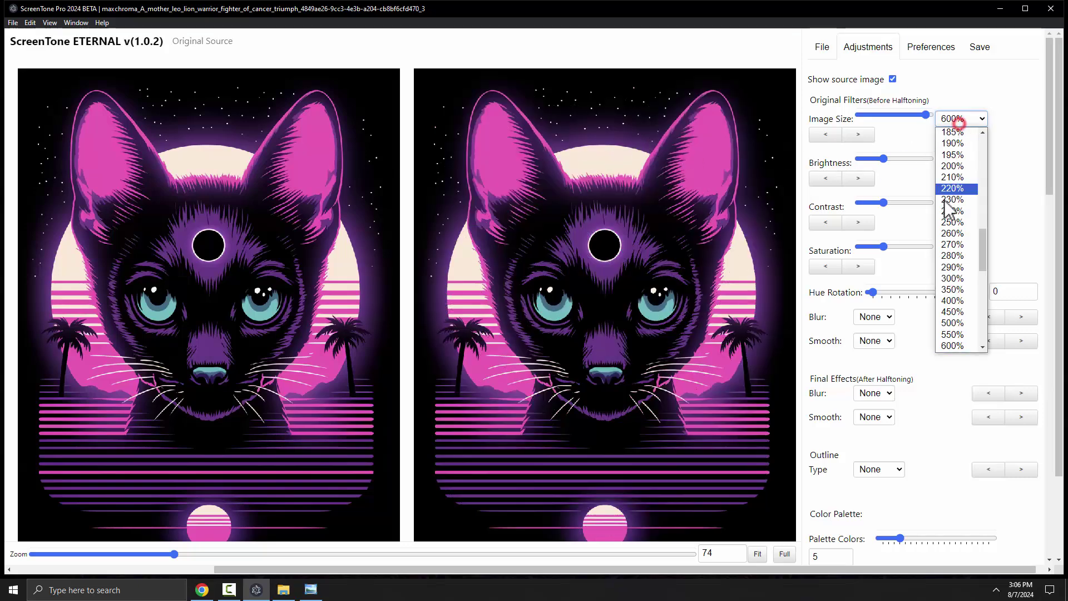
click(951, 321)
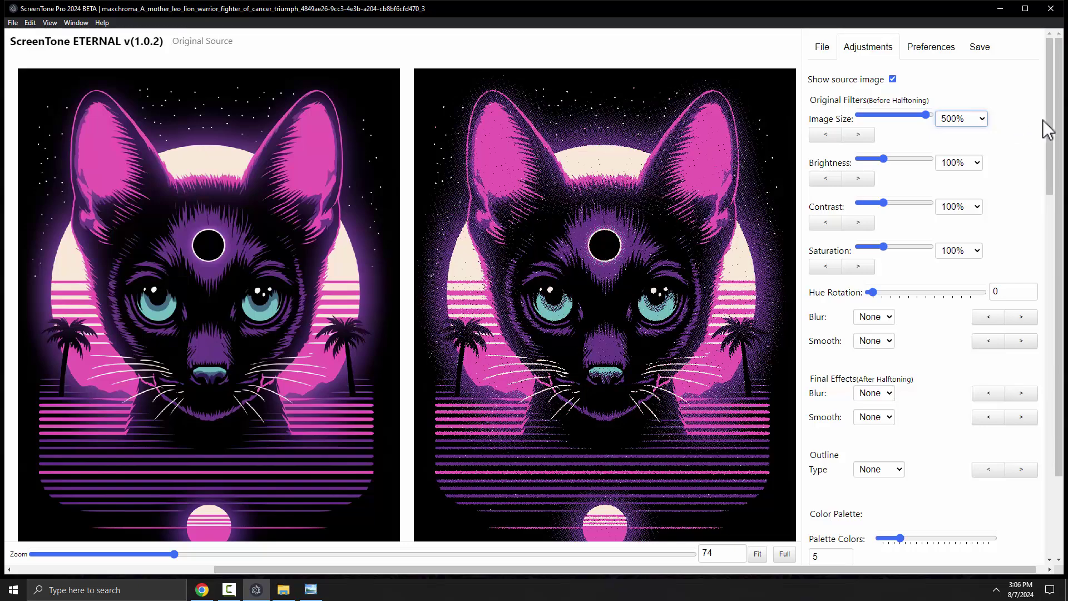
Check the pixel dimensions and DPI resolution of the enlarged image.
drag(1048, 128, 1060, 338)
double_click(915, 440)
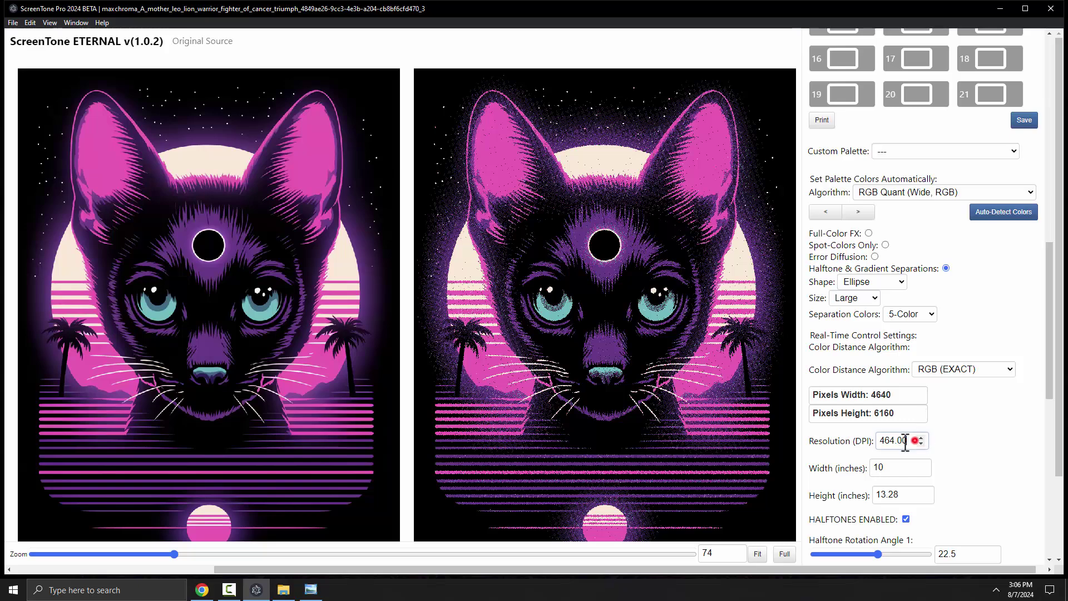
click(995, 466)
drag(1052, 362, 1057, 103)
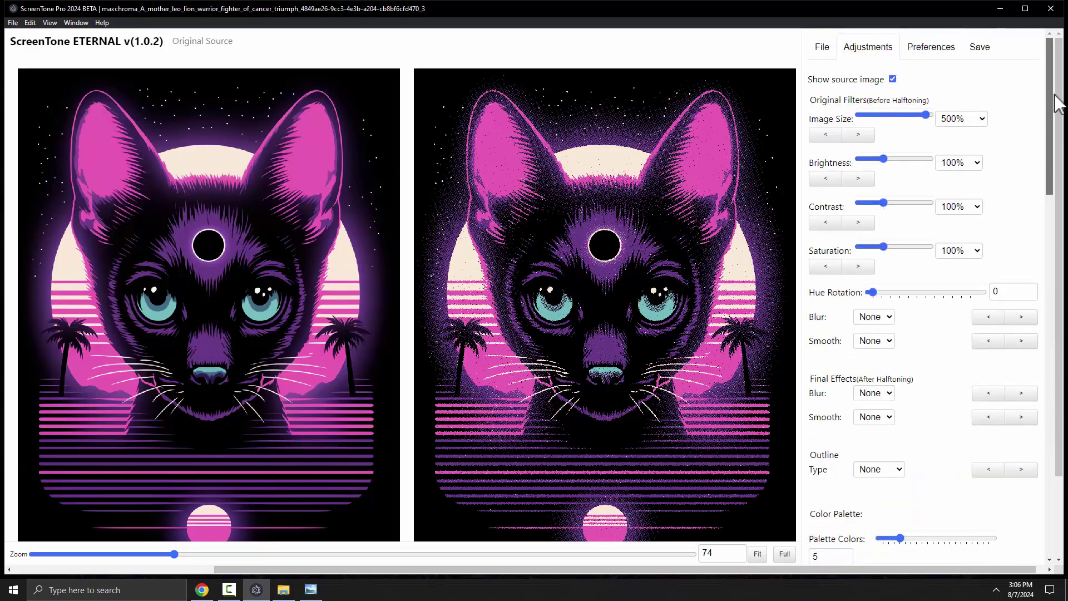
Export the halftone as four quad-tile PNGs in Downloads, inserting 4 in the names of tiles 03 and 04 and 45 in tile 01's.
click(979, 49)
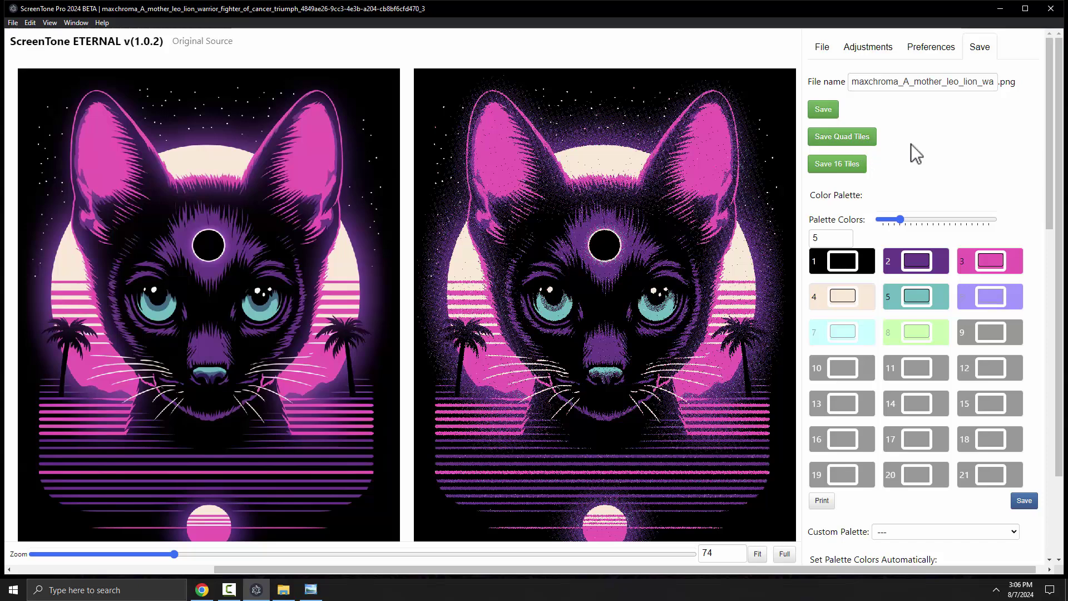
click(852, 139)
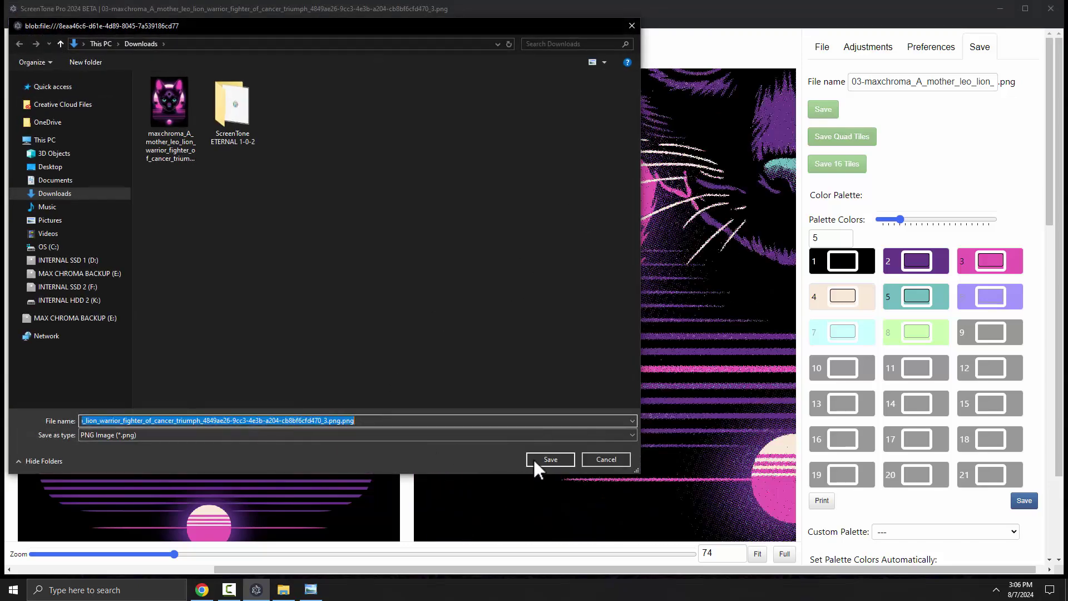
click(551, 458)
click(335, 420)
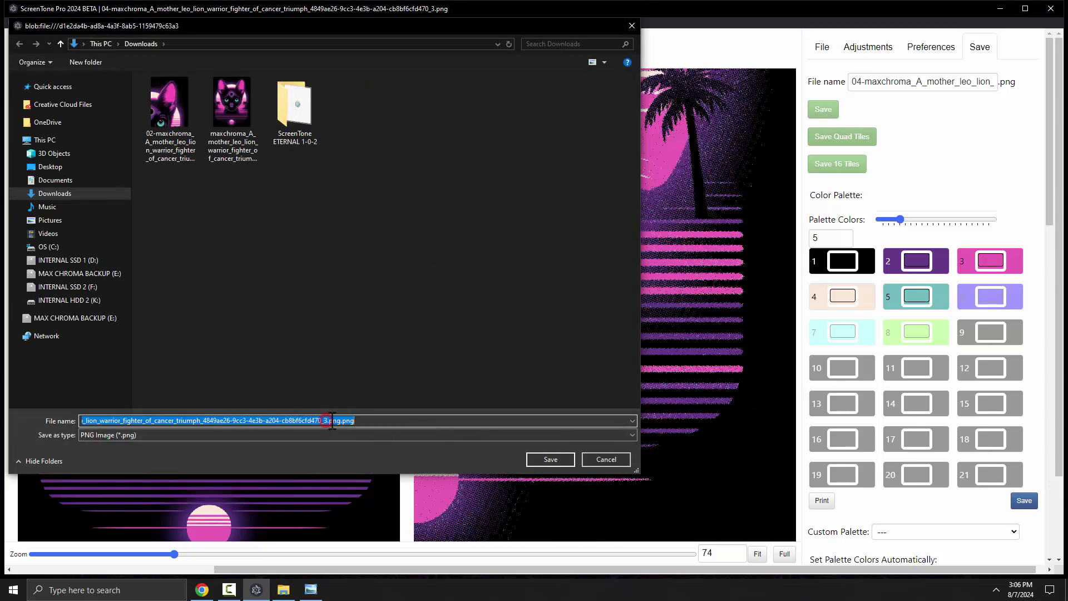
click(337, 420)
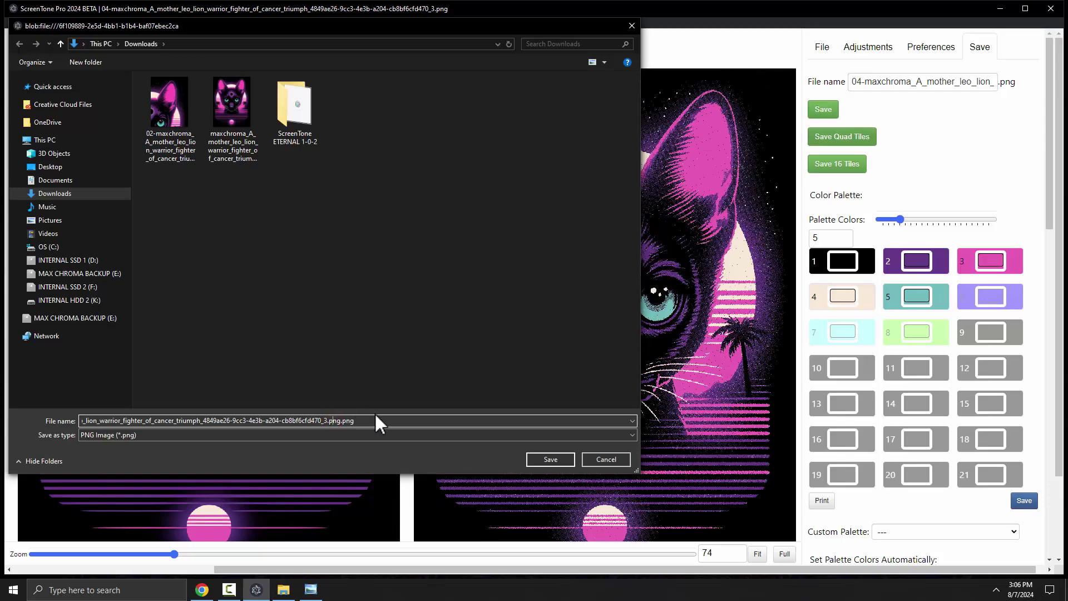
click(572, 455)
click(409, 422)
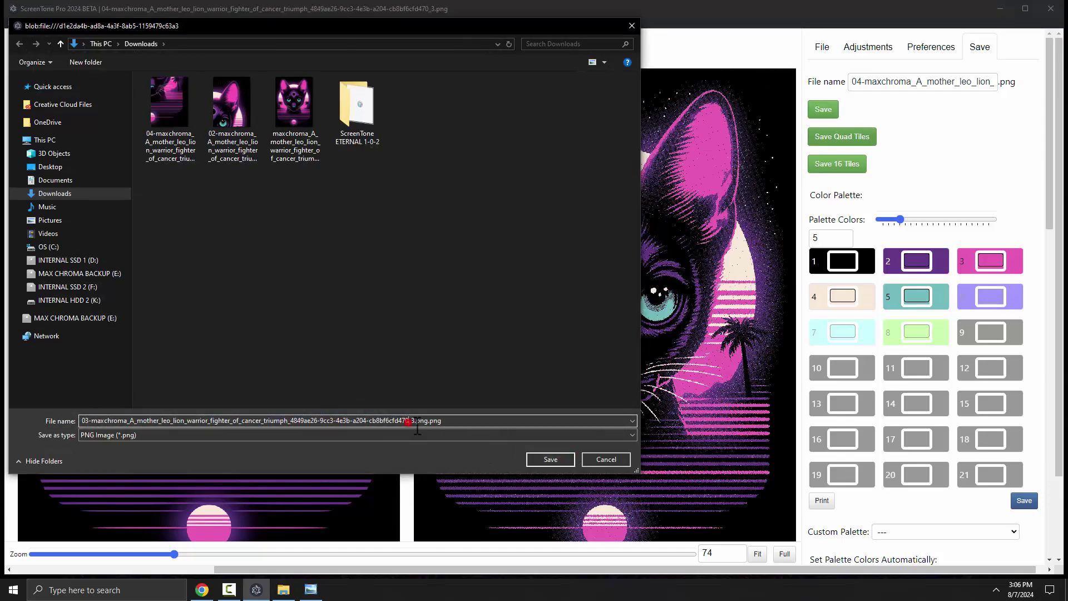
click(548, 466)
click(414, 421)
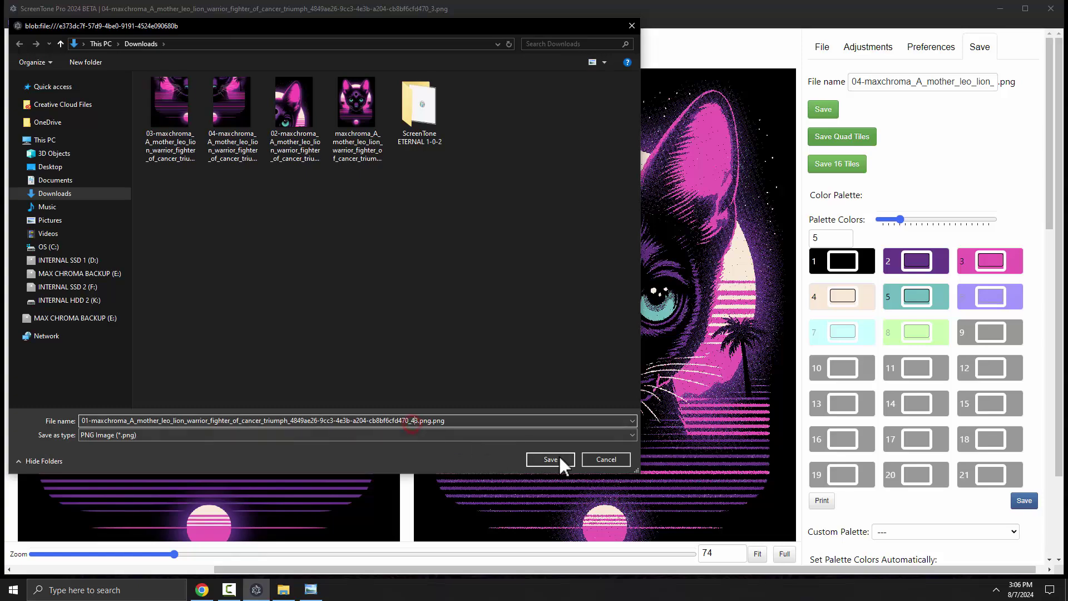
text(45)
click(558, 456)
Switch to File Explorer and display the Downloads folder's files as thumbnail icons.
scroll(341, 455, down, 1)
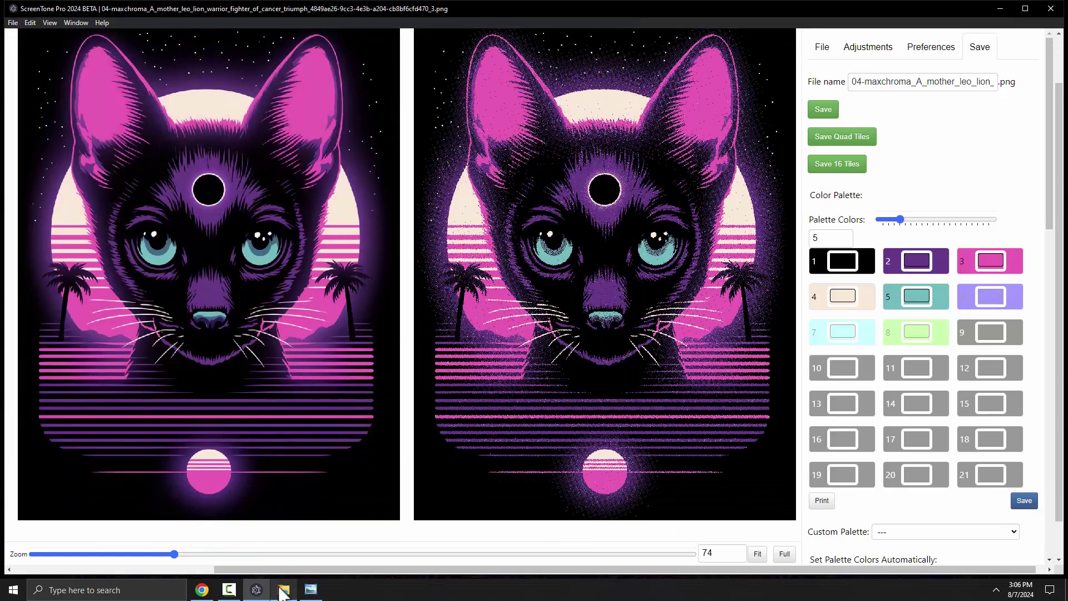
click(281, 590)
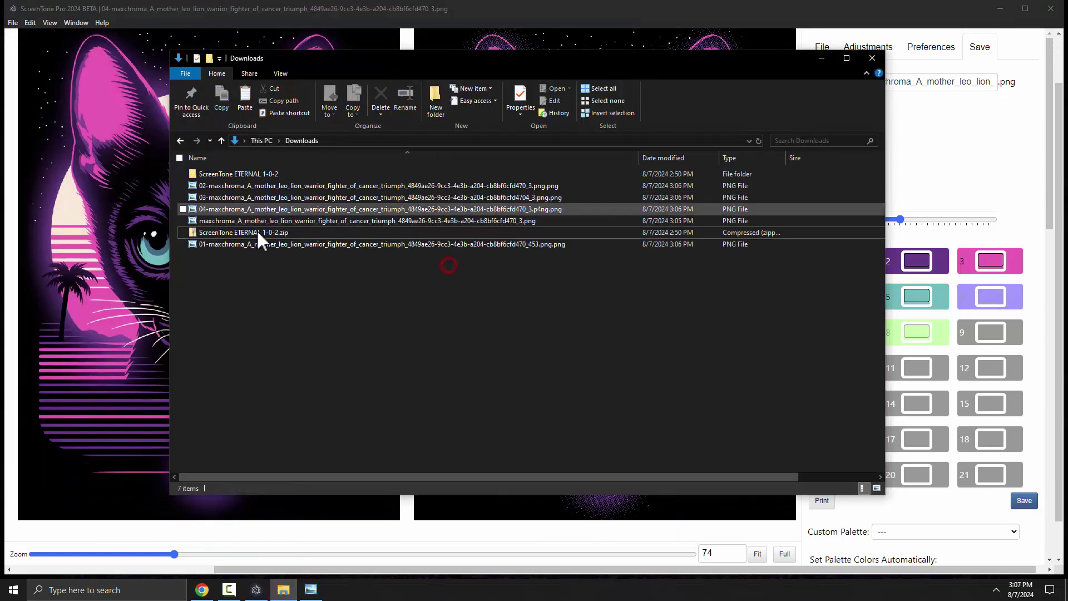
right_click(251, 294)
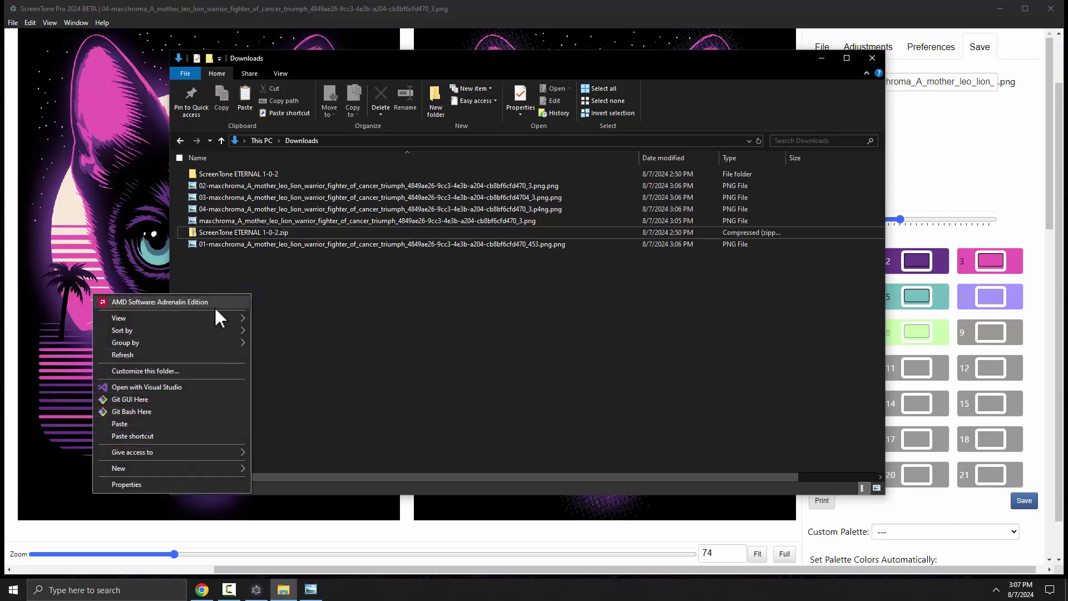
mouse_move(220, 318)
click(285, 332)
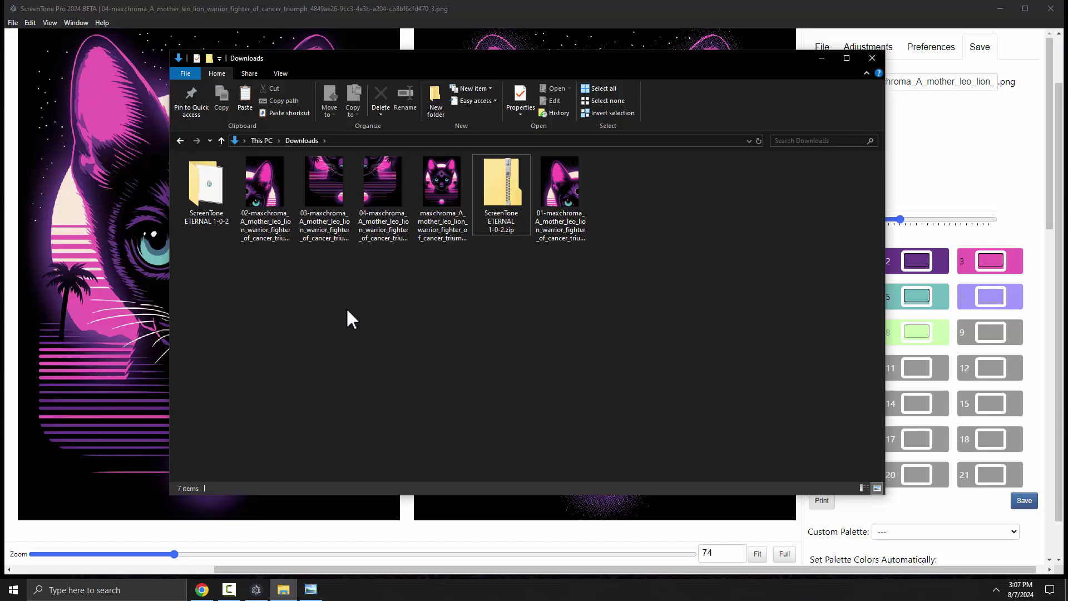
Create a folder named New folder in Downloads.
key(ctrl+shift+n)
click(638, 336)
right_click(605, 277)
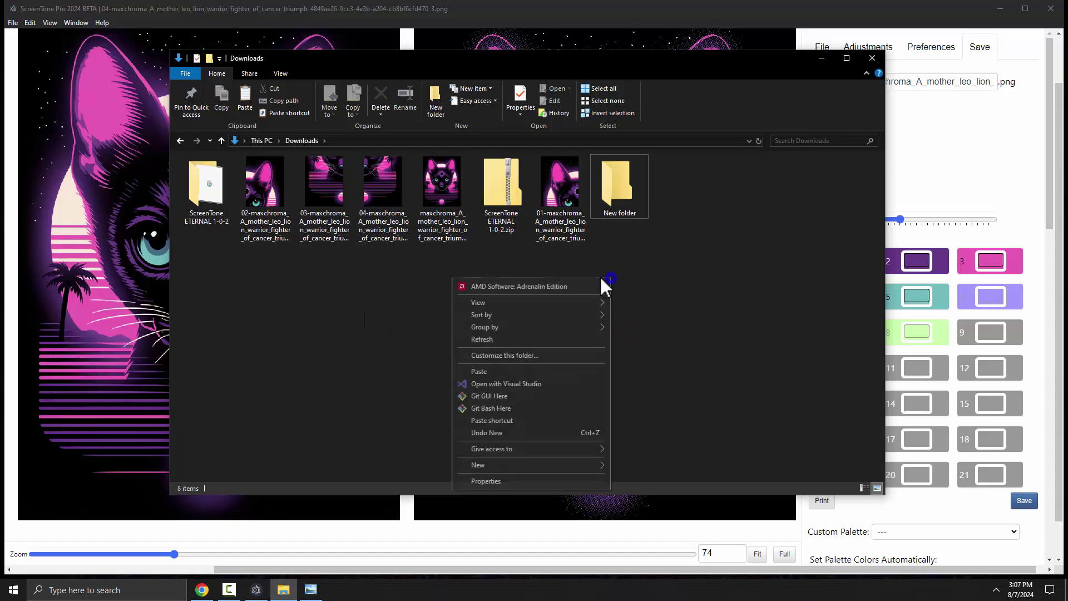
click(533, 465)
click(767, 209)
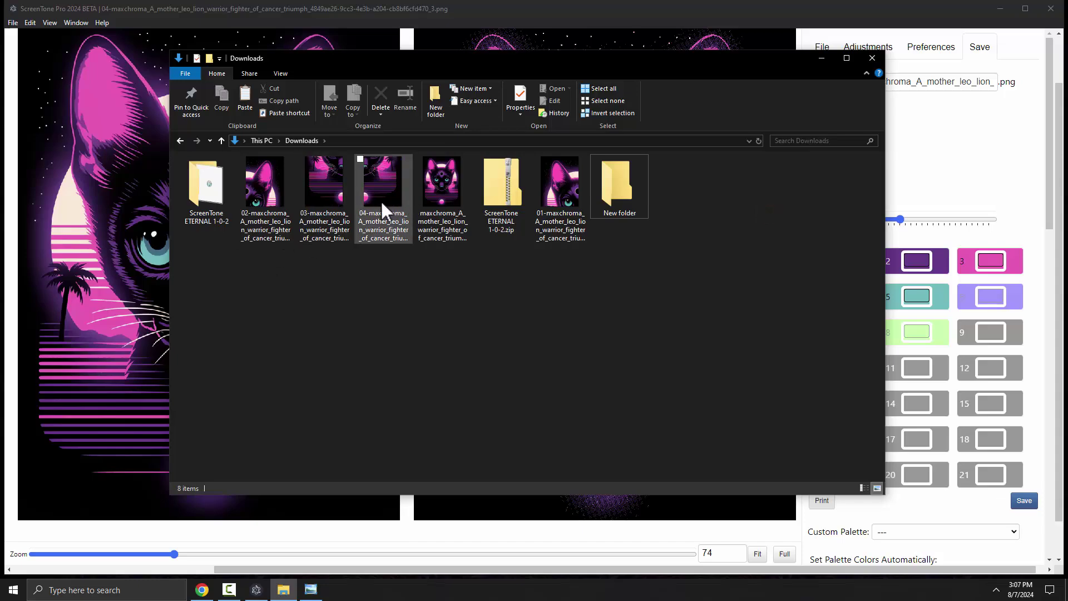
Move the four tile images numbered 01 to 04 into New folder and open that folder.
click(564, 201)
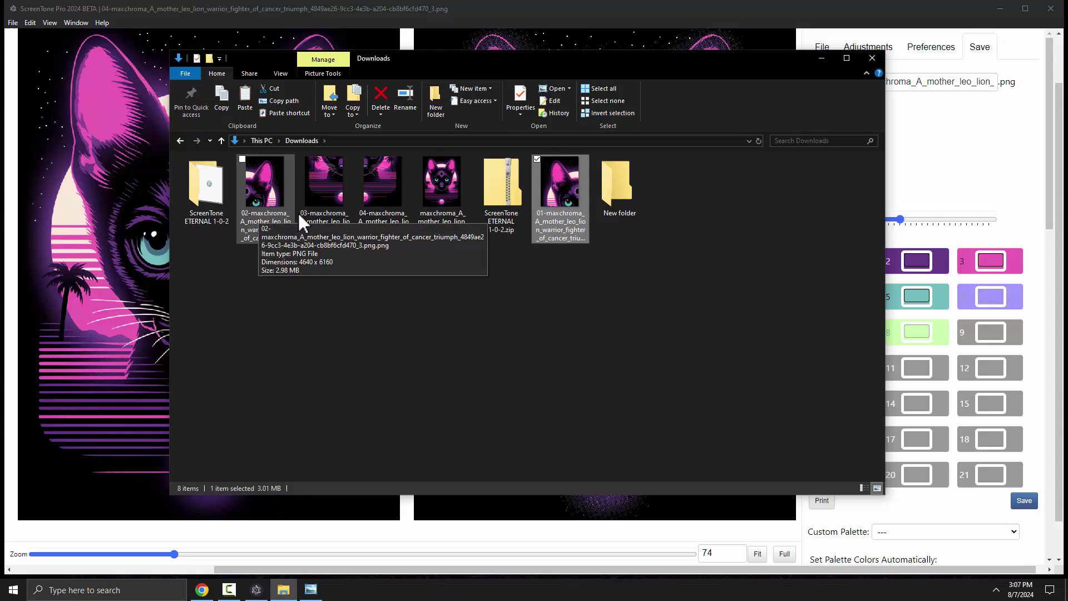
click(256, 205)
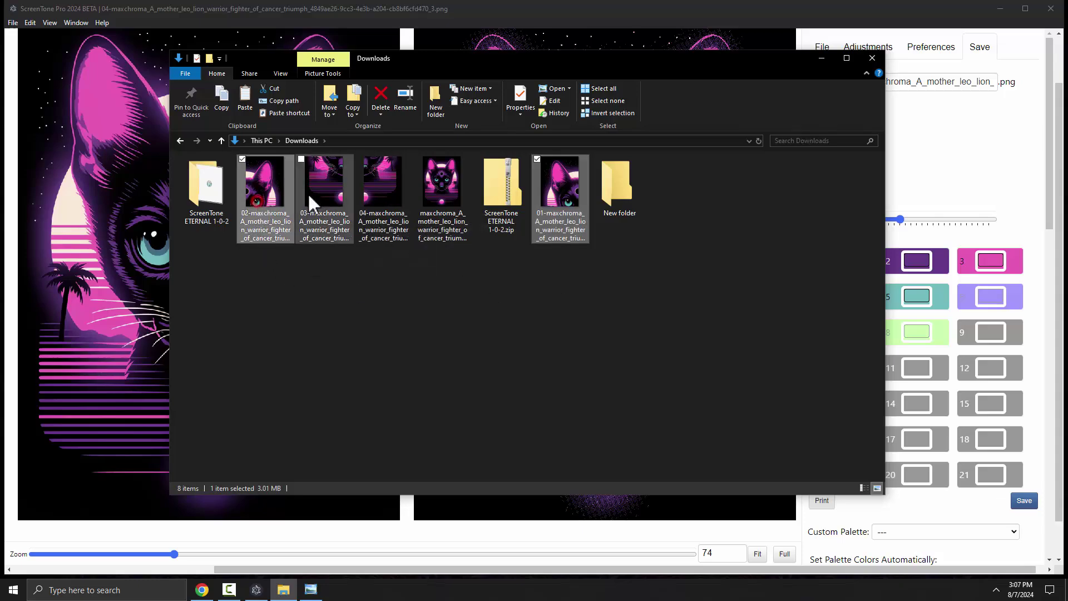
ctrl+click(308, 192)
ctrl+click(377, 200)
drag(377, 199, 621, 201)
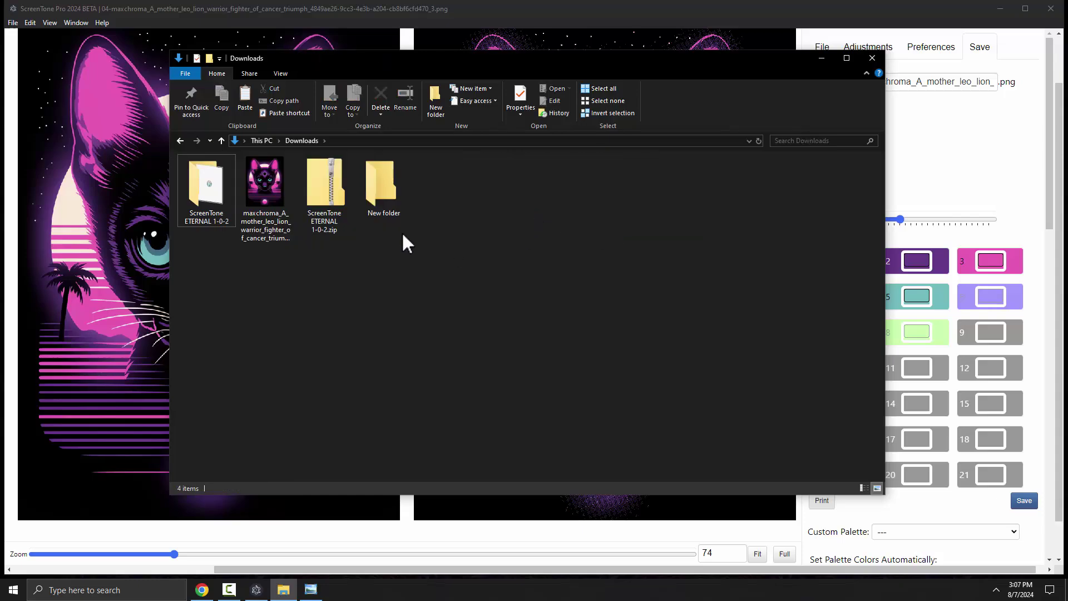
double_click(388, 201)
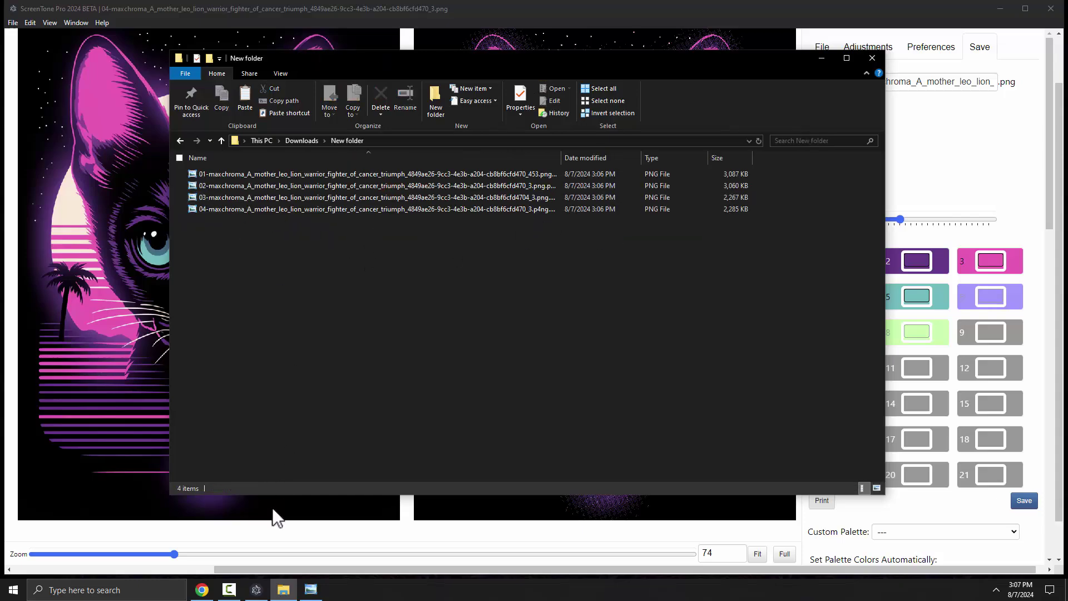
Switch to Chrome and download Extra Apps.zip from the ScreenTone Eternal download page on Payhip.
click(202, 590)
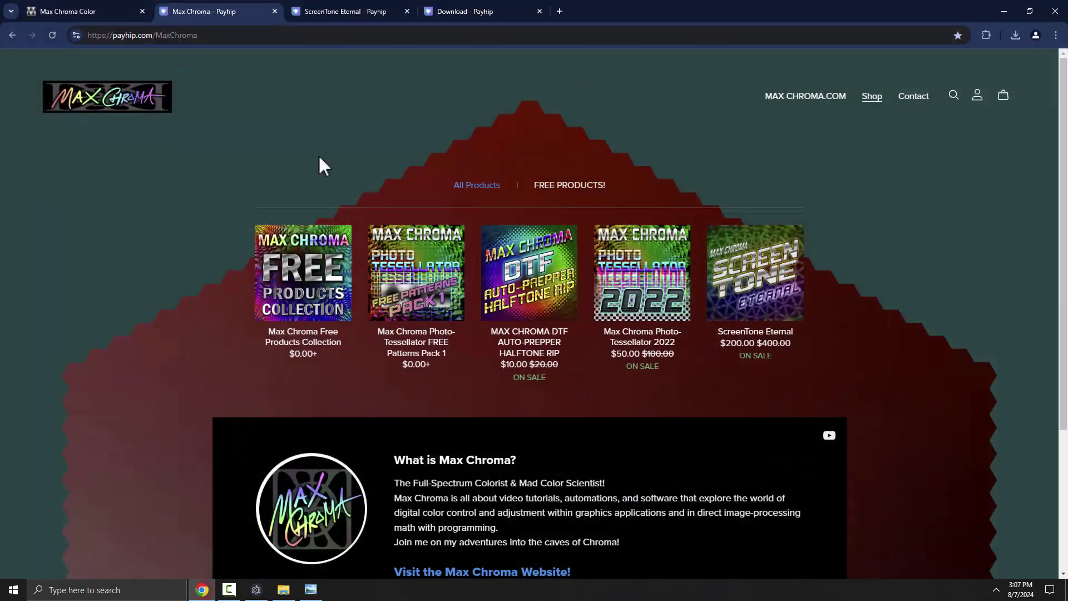
click(354, 10)
click(437, 8)
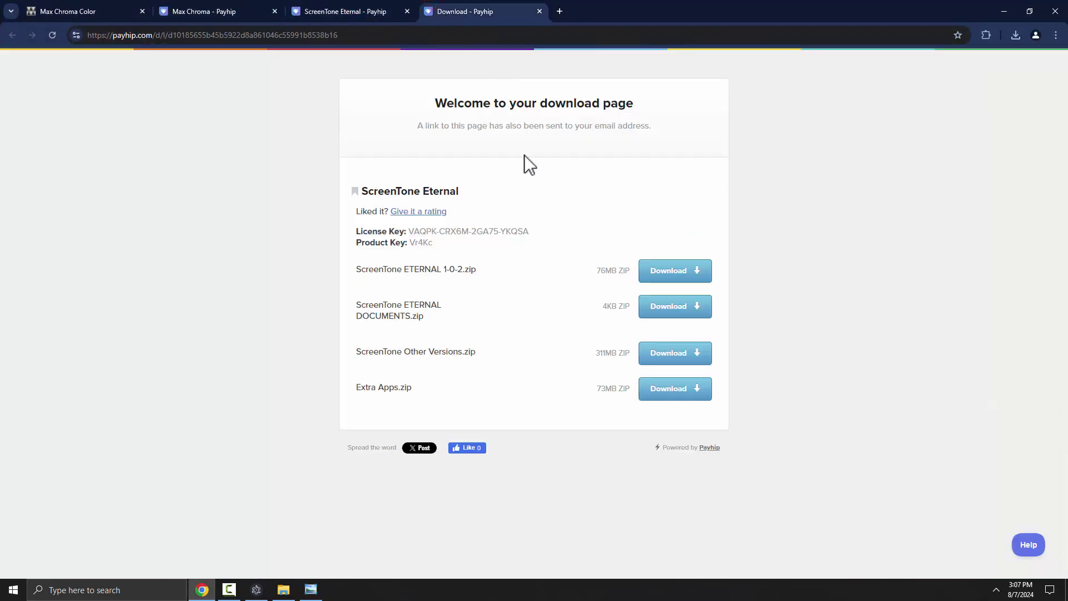
click(667, 389)
Switch to File Explorer and extract Extra Apps.zip from Downloads to F:\Downloads\Extra Apps.
click(281, 590)
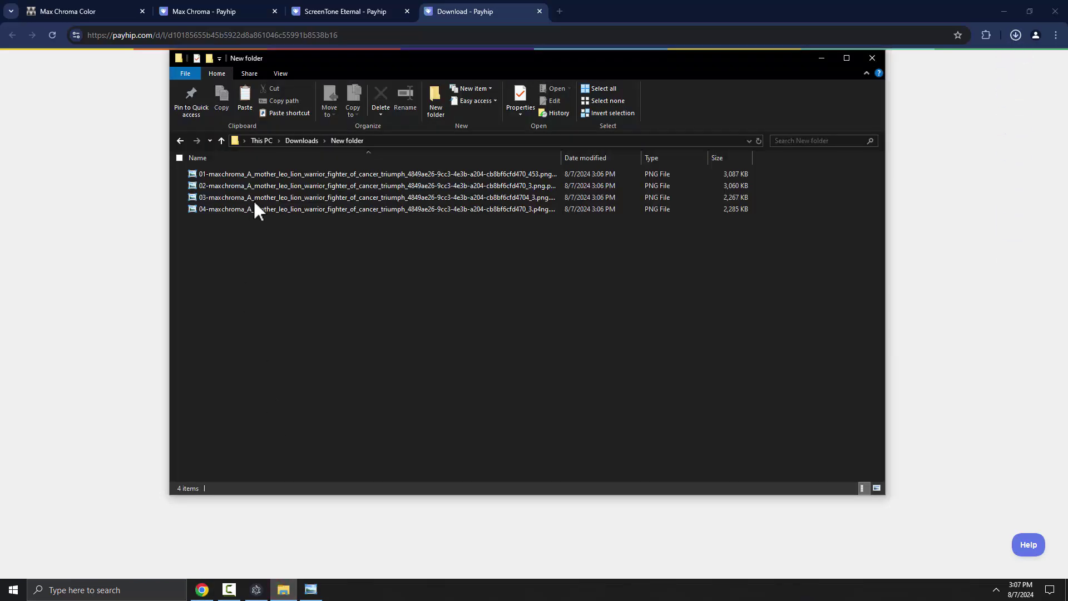
click(298, 140)
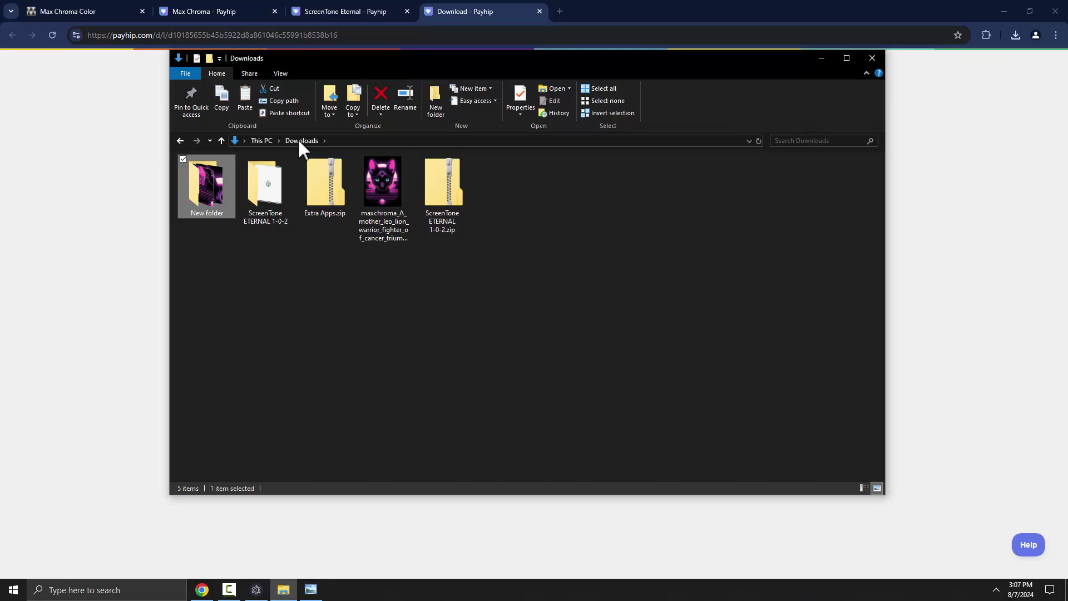
click(325, 188)
double_click(326, 189)
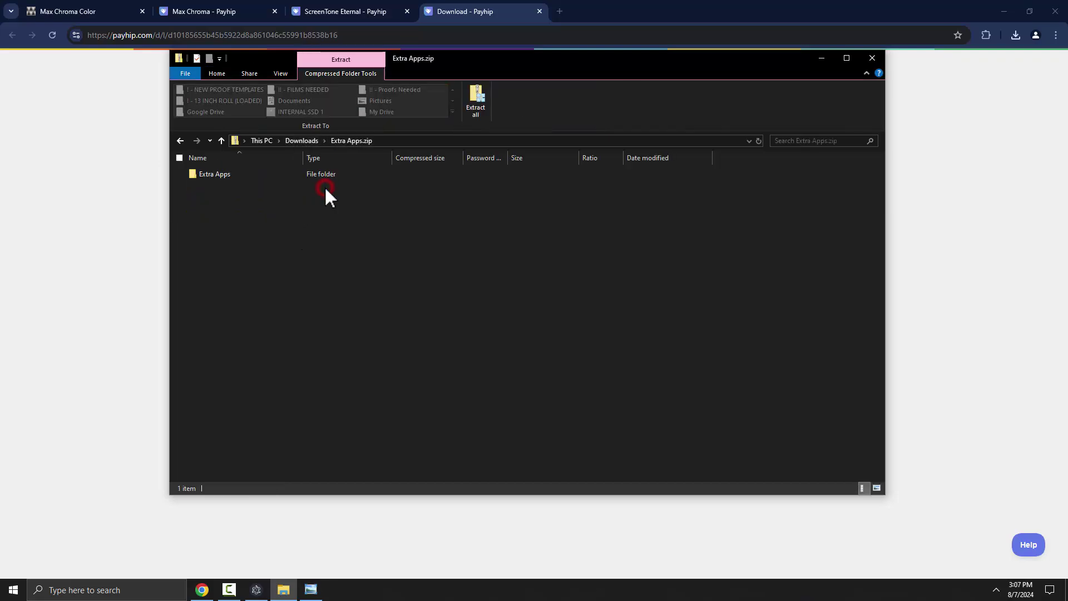
click(476, 101)
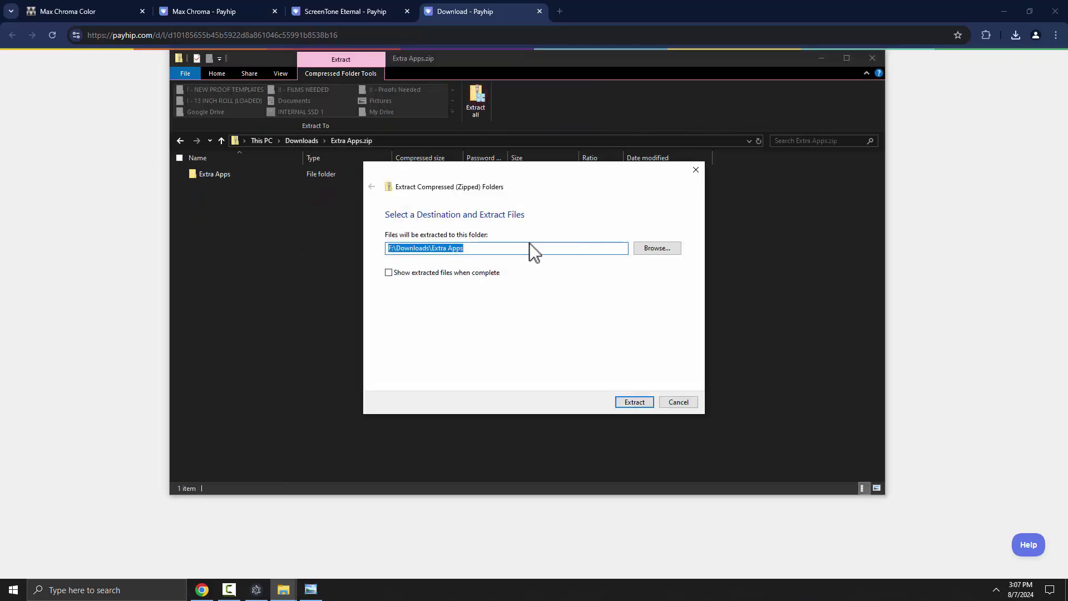
click(640, 402)
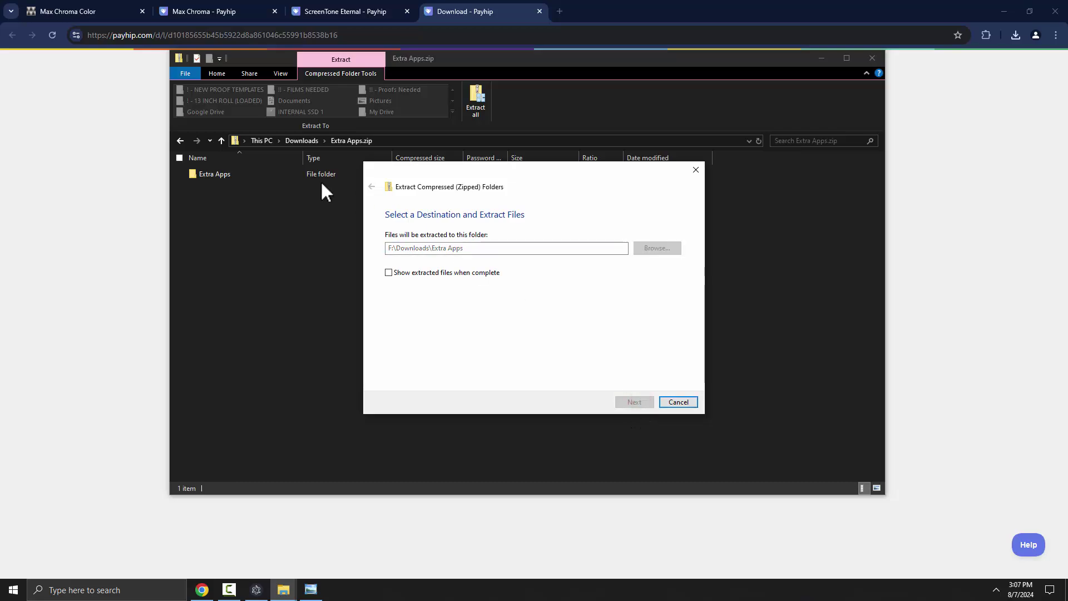
Open the nested Extra Apps folder within the extracted Extra Apps folder in Downloads.
click(306, 140)
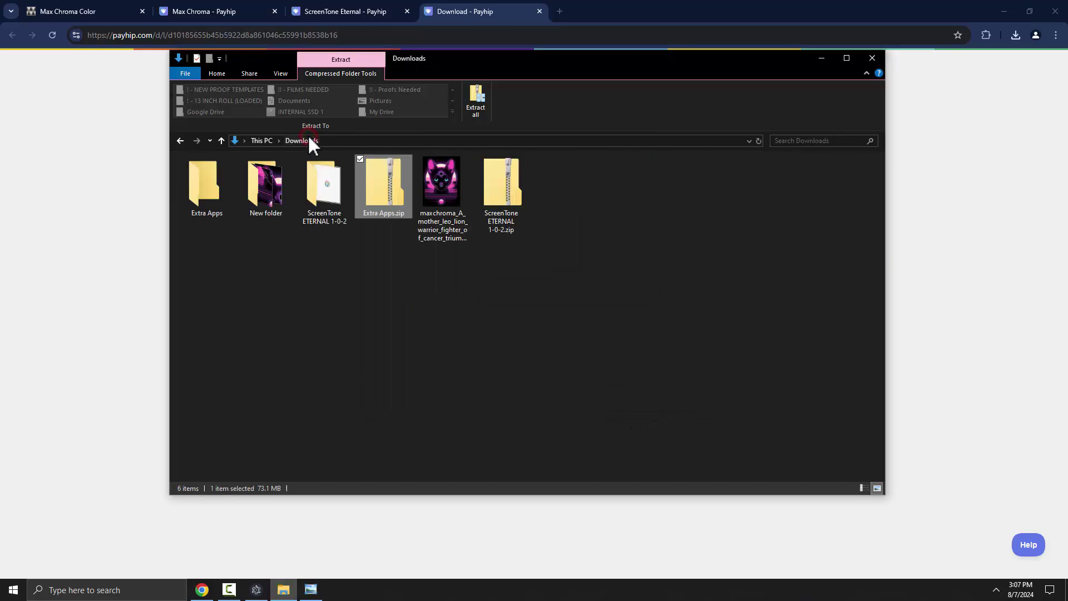
double_click(209, 210)
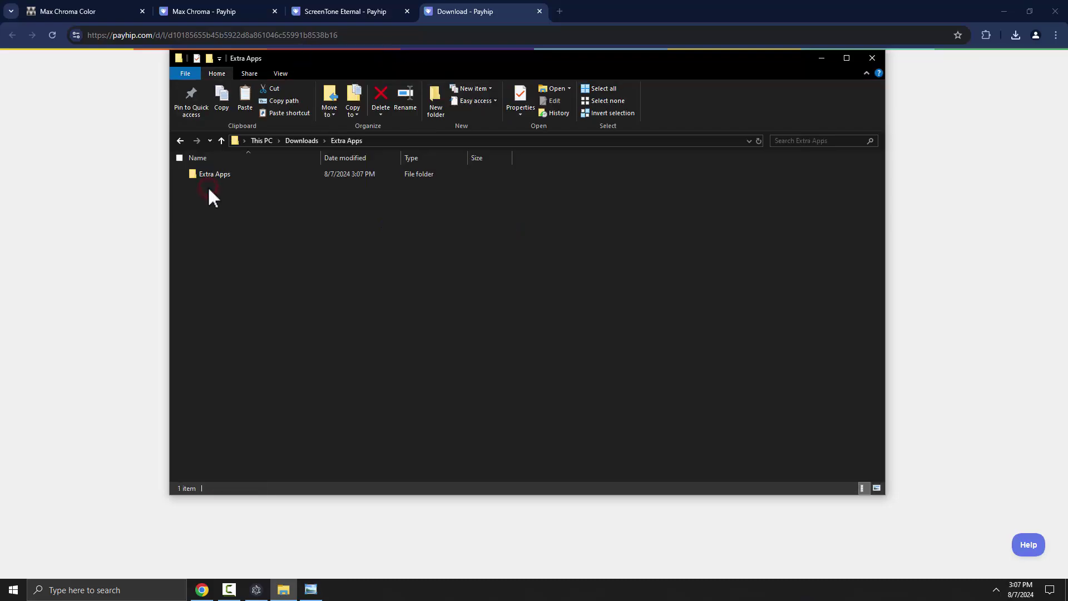
click(215, 173)
double_click(215, 174)
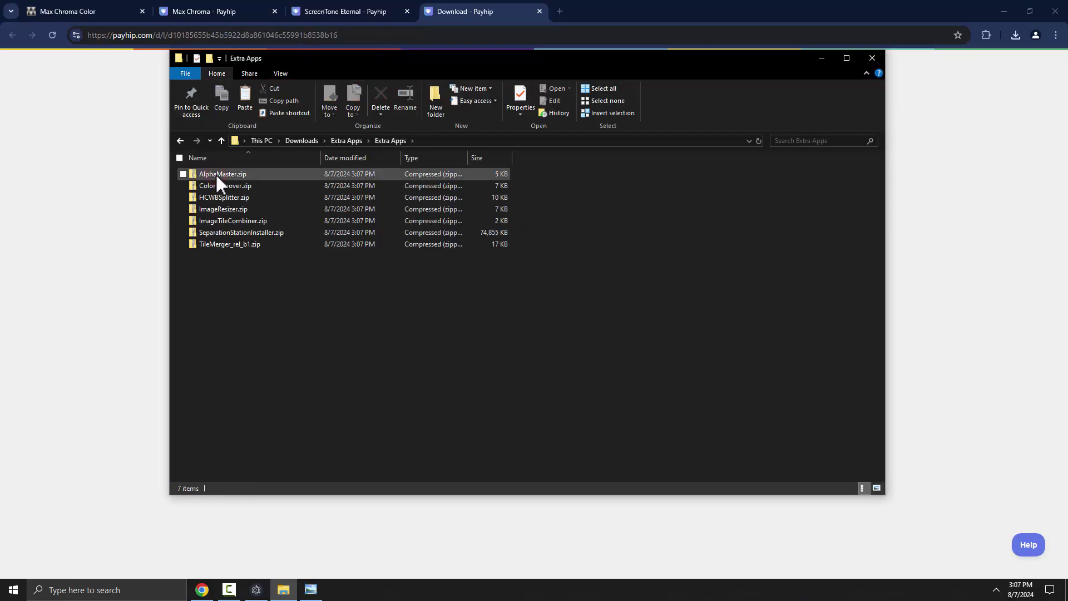
Copy TileMerger_rel_b1.zip from the nested Extra Apps folder into Downloads.
click(225, 223)
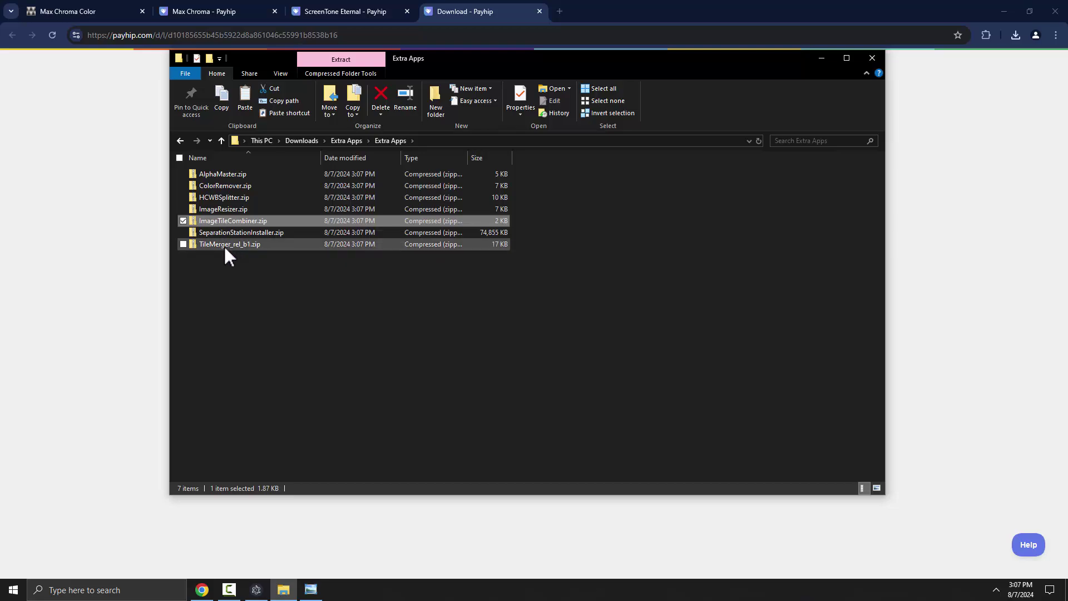
click(223, 244)
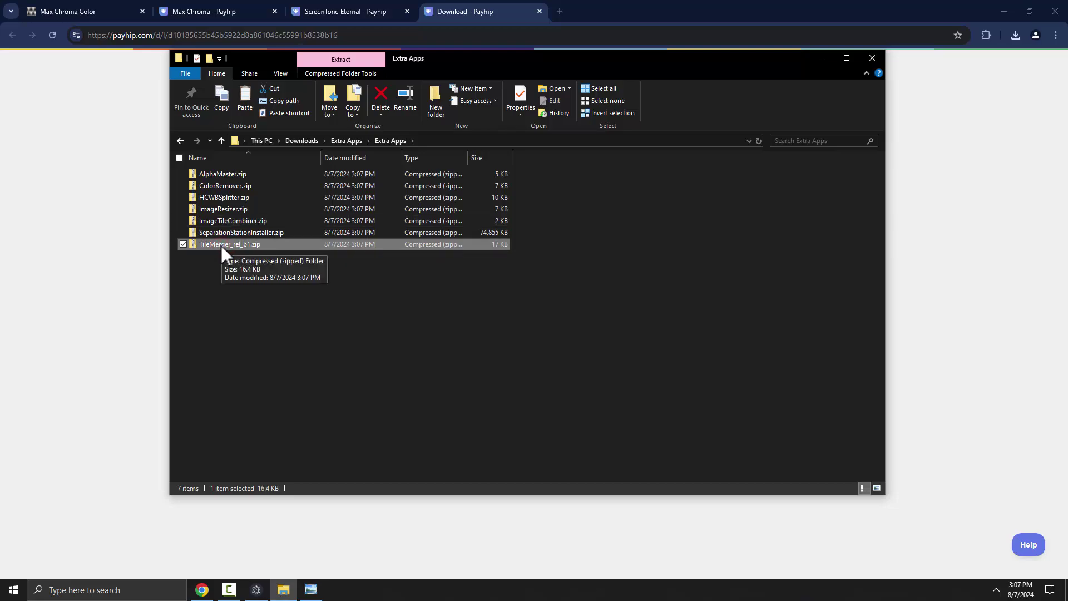
right_click(215, 245)
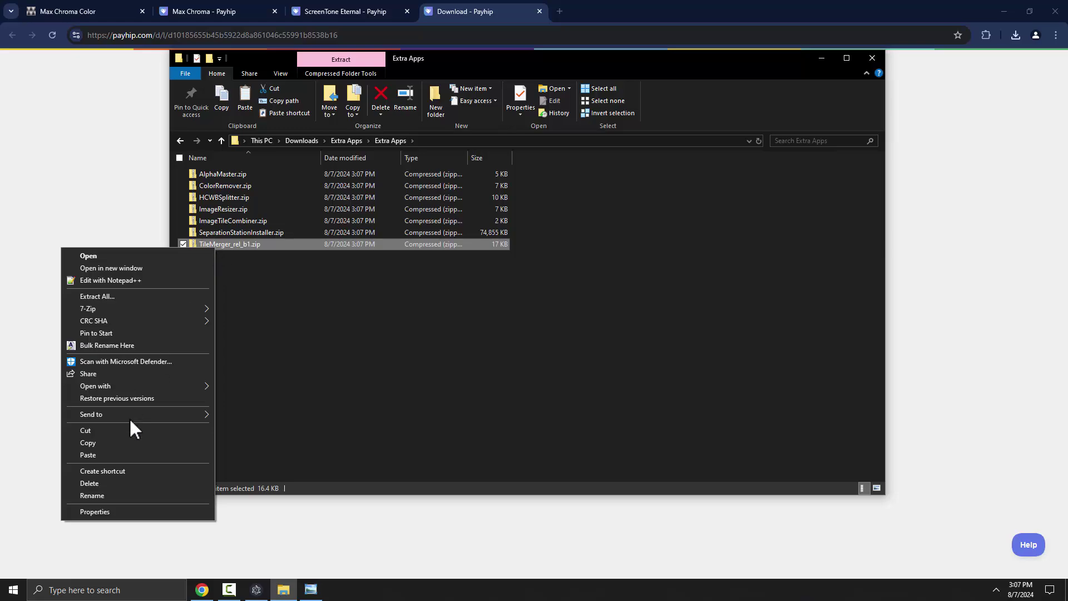
click(115, 442)
click(292, 140)
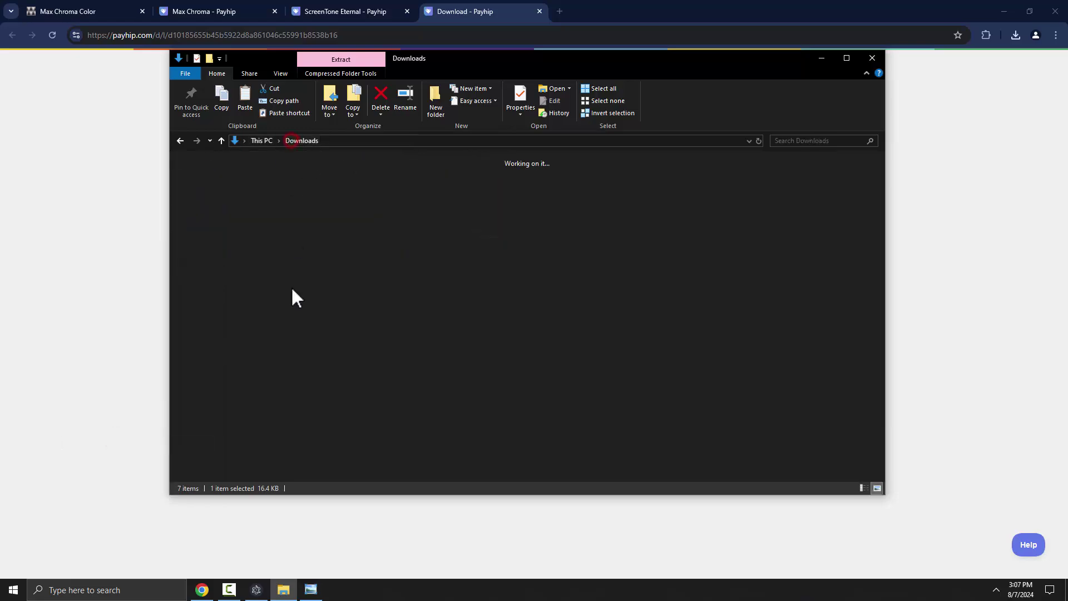
right_click(408, 308)
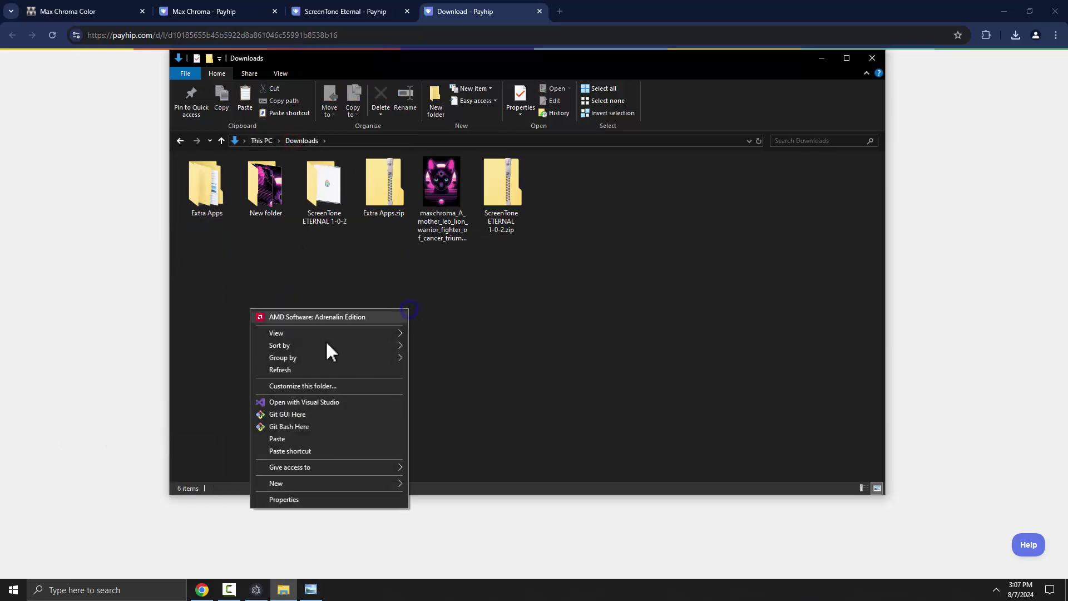
click(290, 438)
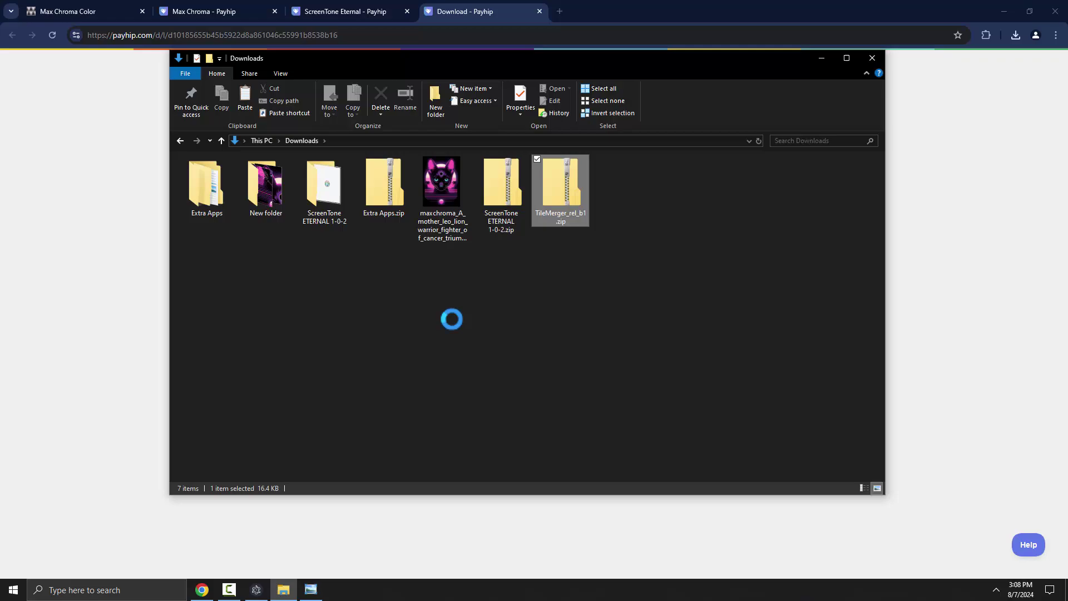
Extract TileMerger_rel_b1.zip to F:\Downloads\TileMerger_rel_b1 and return to the Downloads folder.
double_click(566, 196)
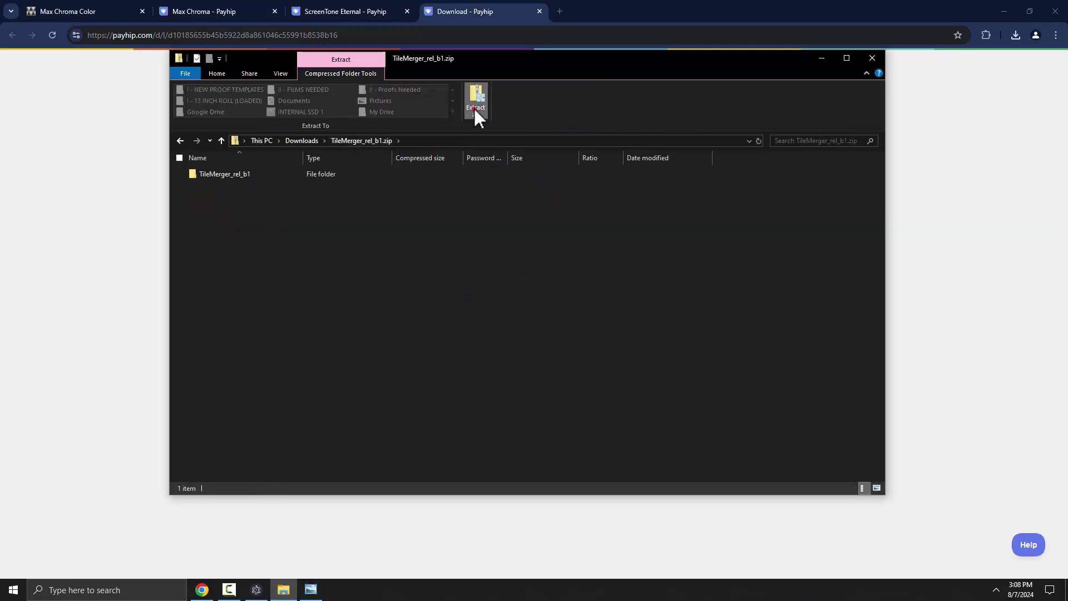
click(475, 110)
click(627, 399)
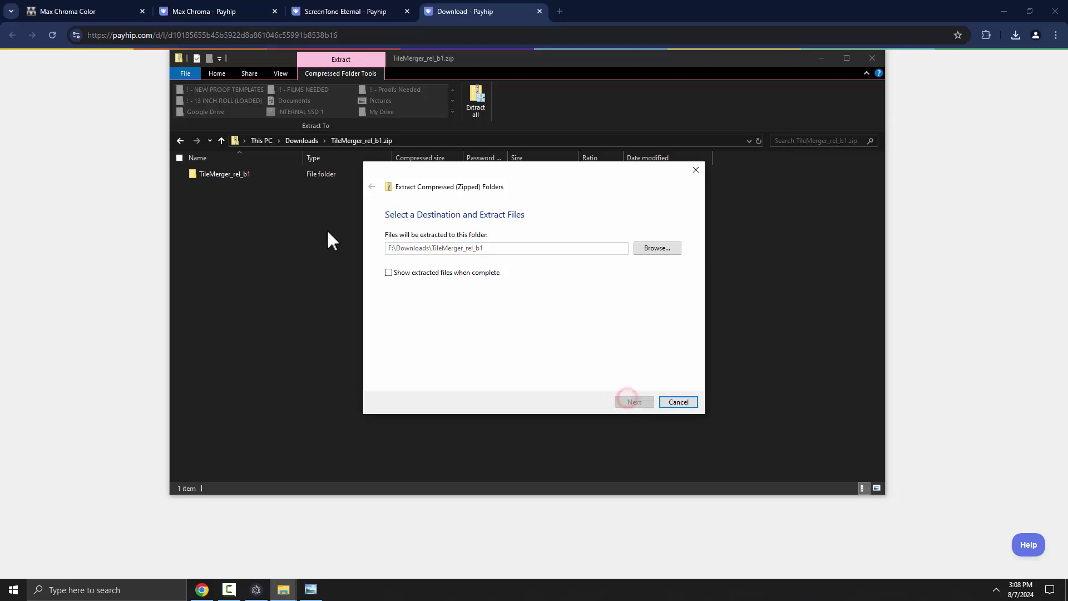
click(297, 141)
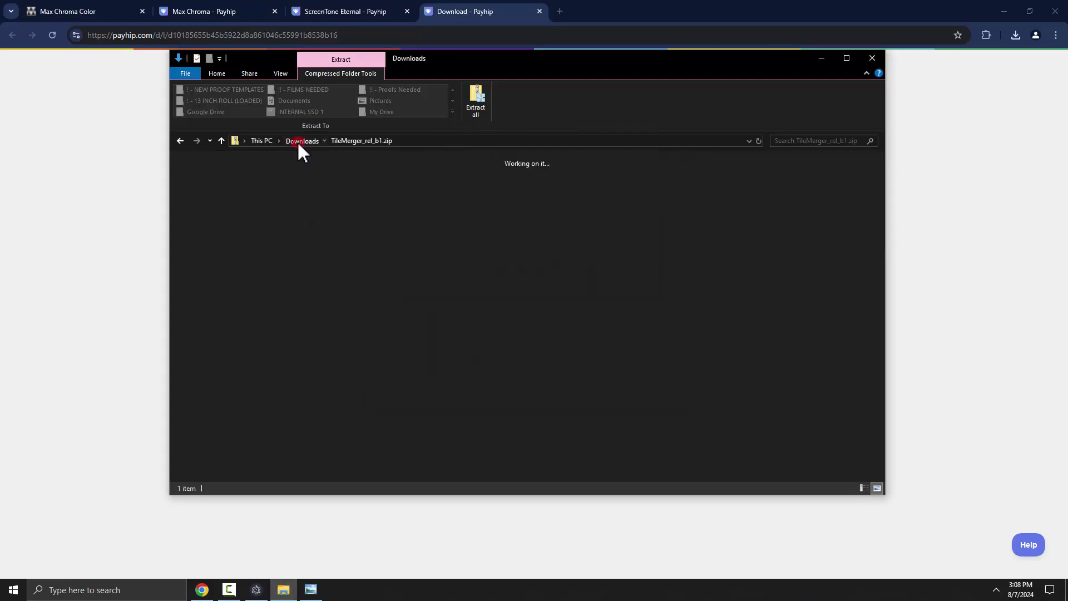
Open the nested TileMerger_rel_b1 folder in Downloads and run TileMerger.exe, allowing it past the Windows SmartScreen block.
click(378, 198)
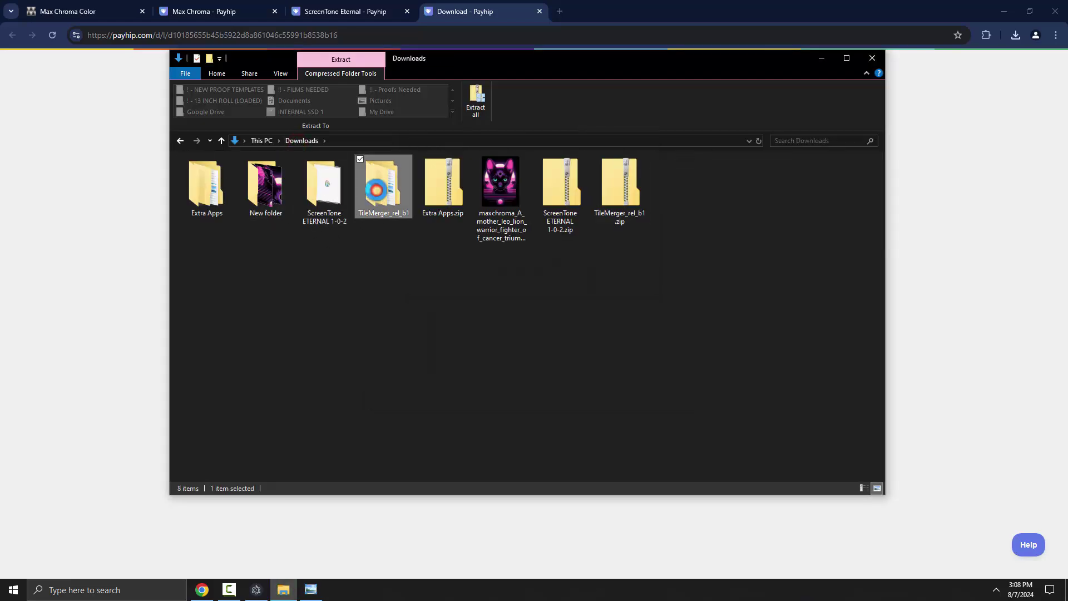
double_click(378, 195)
double_click(206, 174)
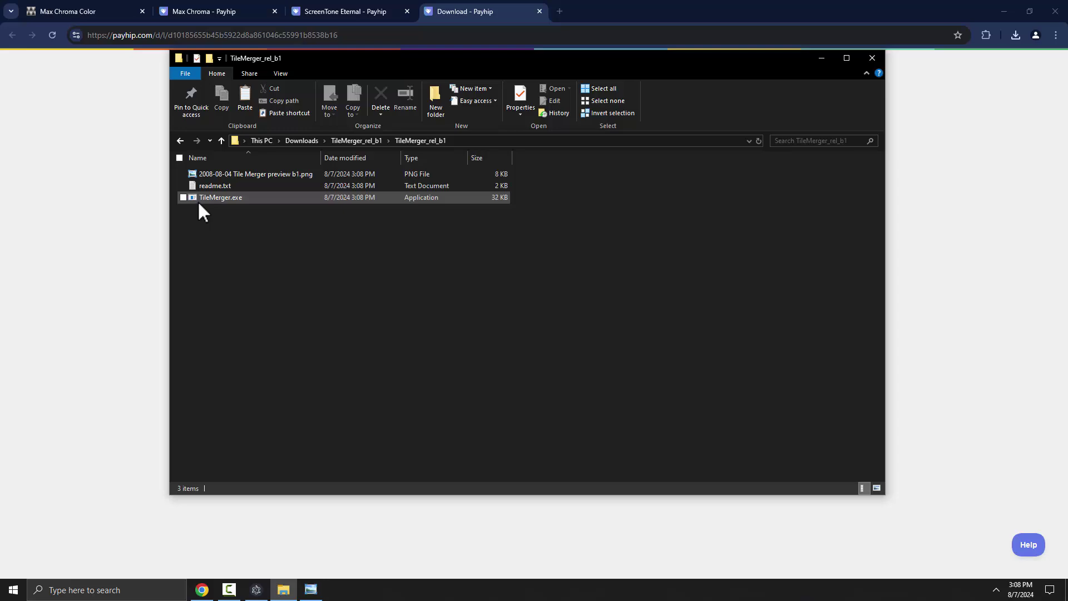
click(196, 197)
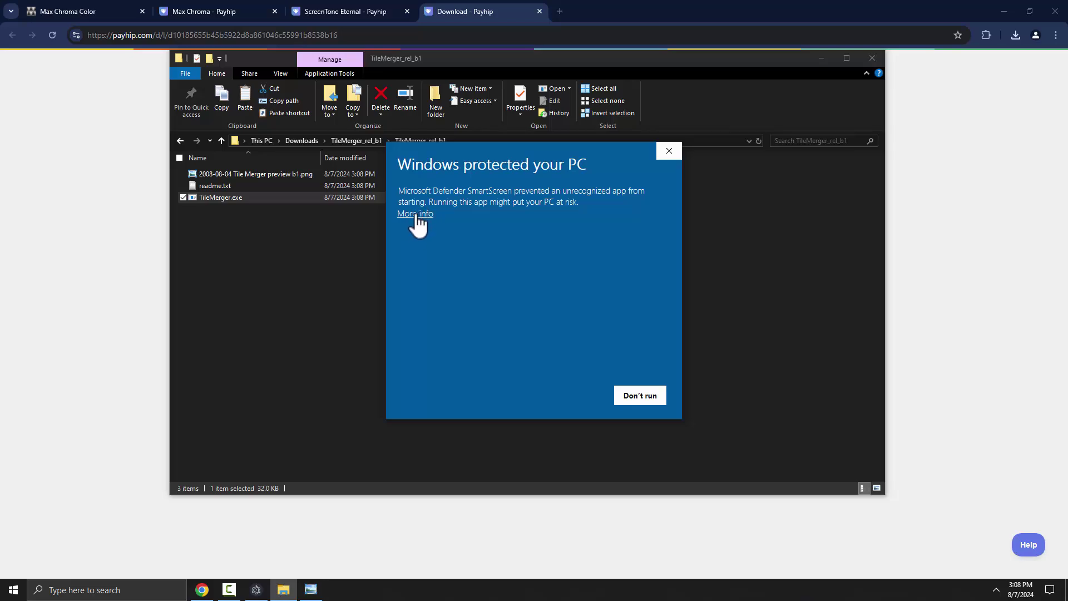
click(415, 214)
click(561, 398)
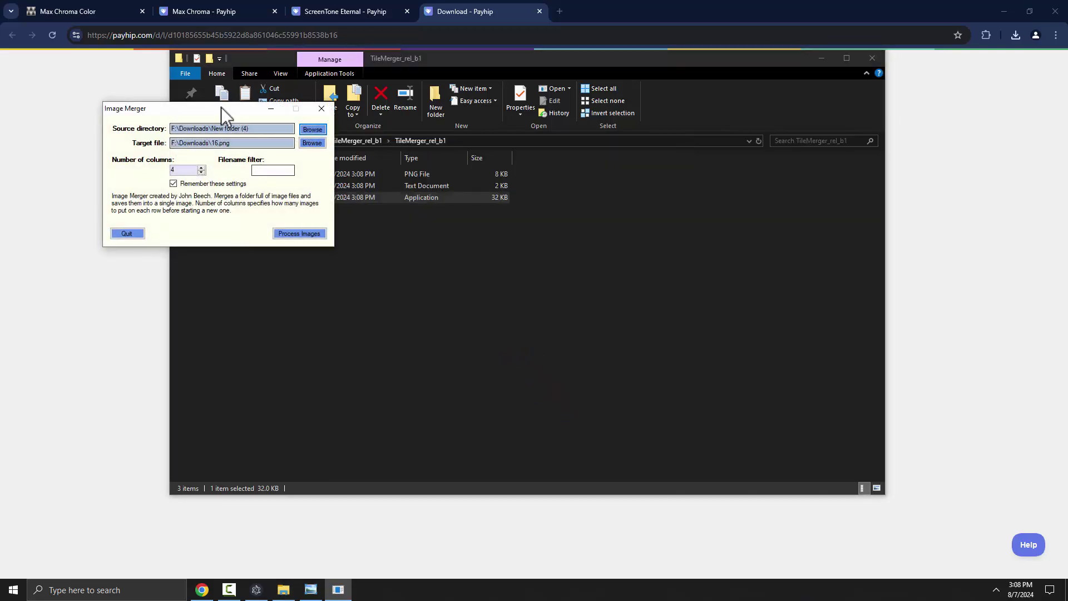
Set Image Merger's source directory to New folder inside Downloads.
drag(222, 111, 511, 253)
click(397, 273)
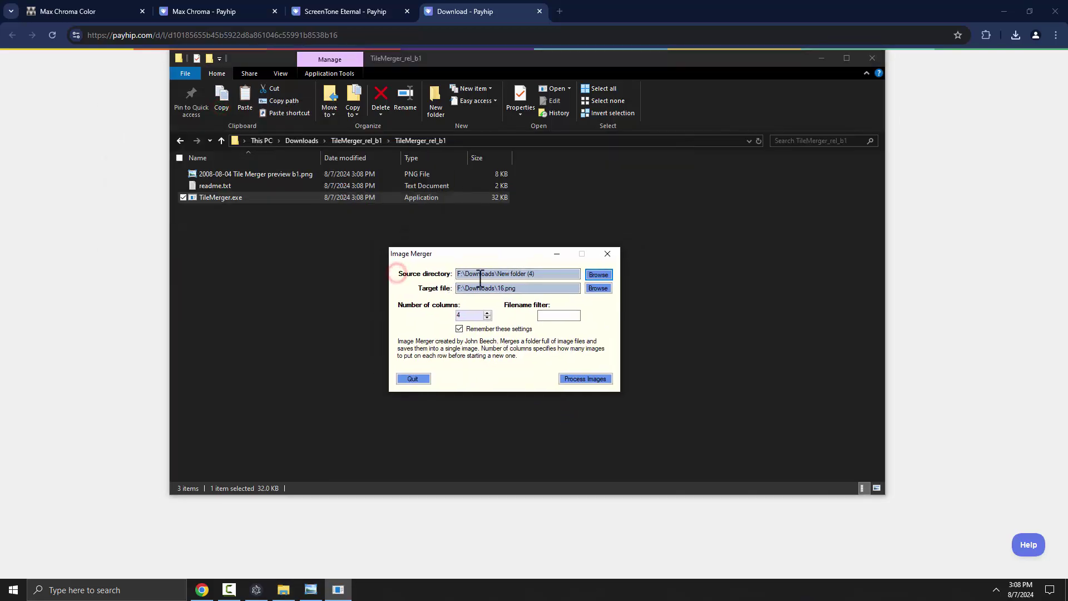
click(594, 275)
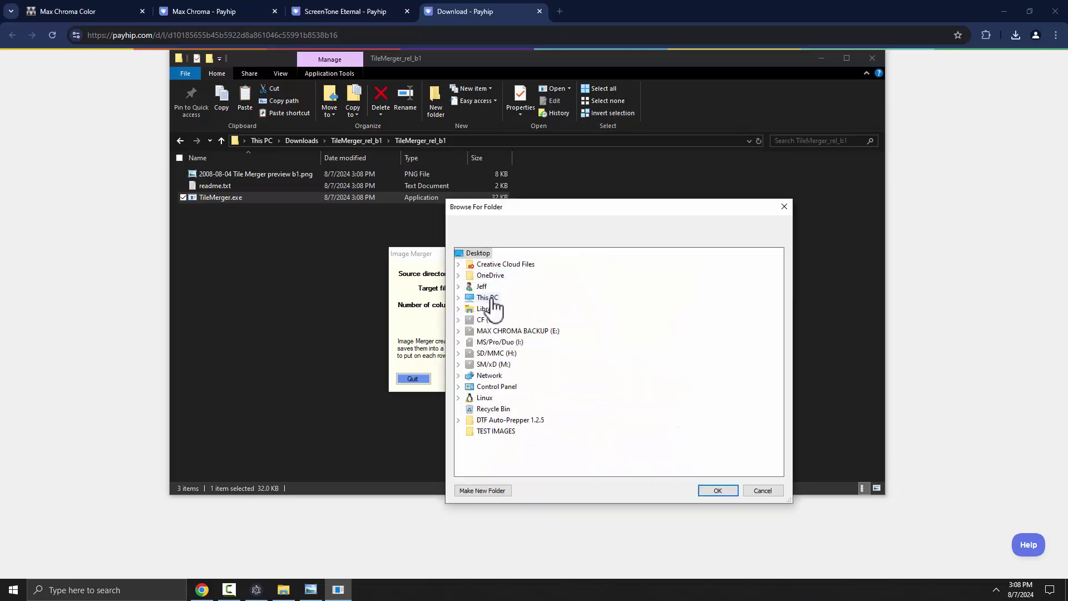
double_click(480, 300)
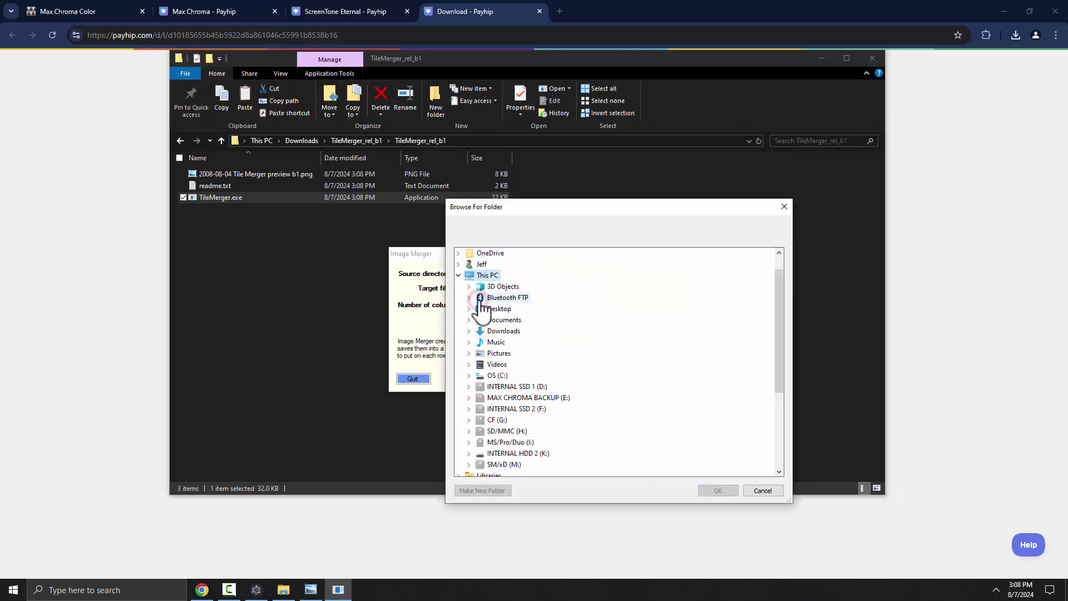
double_click(495, 331)
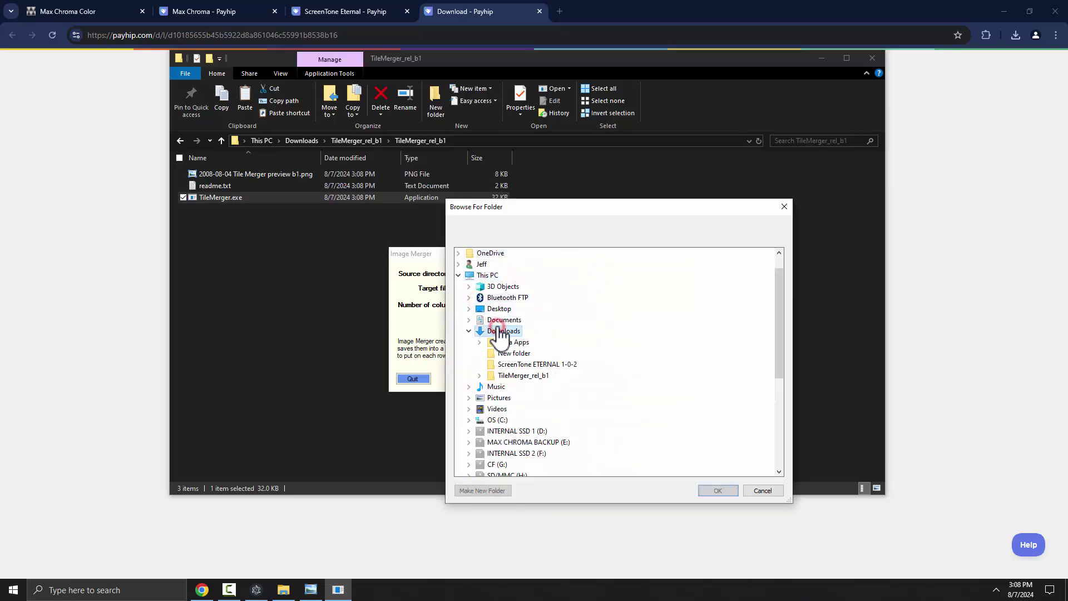
click(514, 354)
click(717, 491)
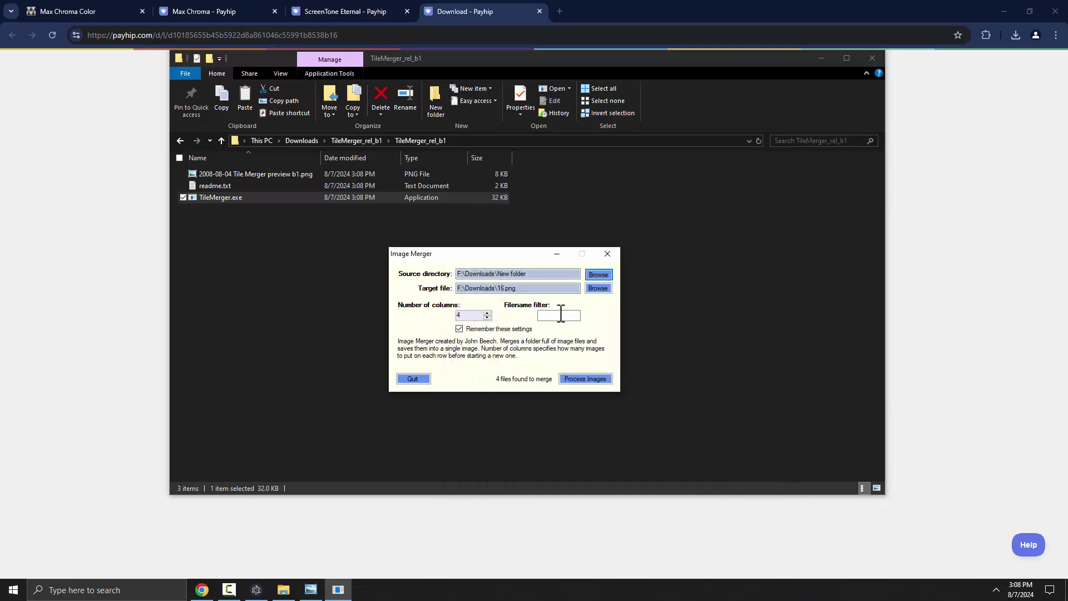
Set the target file to a PNG named 4tilesmerged in the Downloads folder.
click(598, 288)
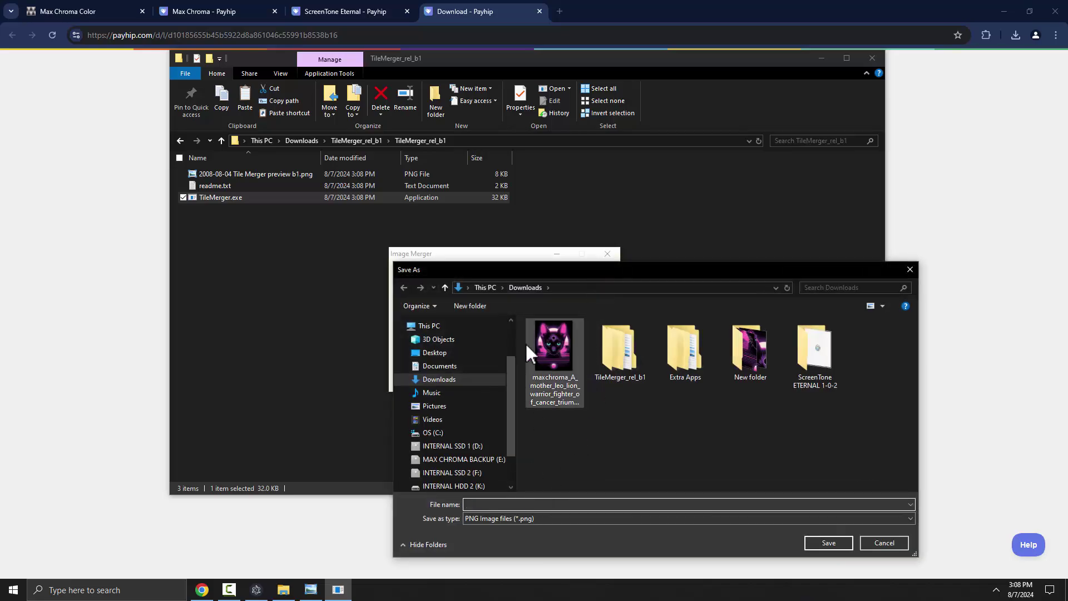
click(488, 504)
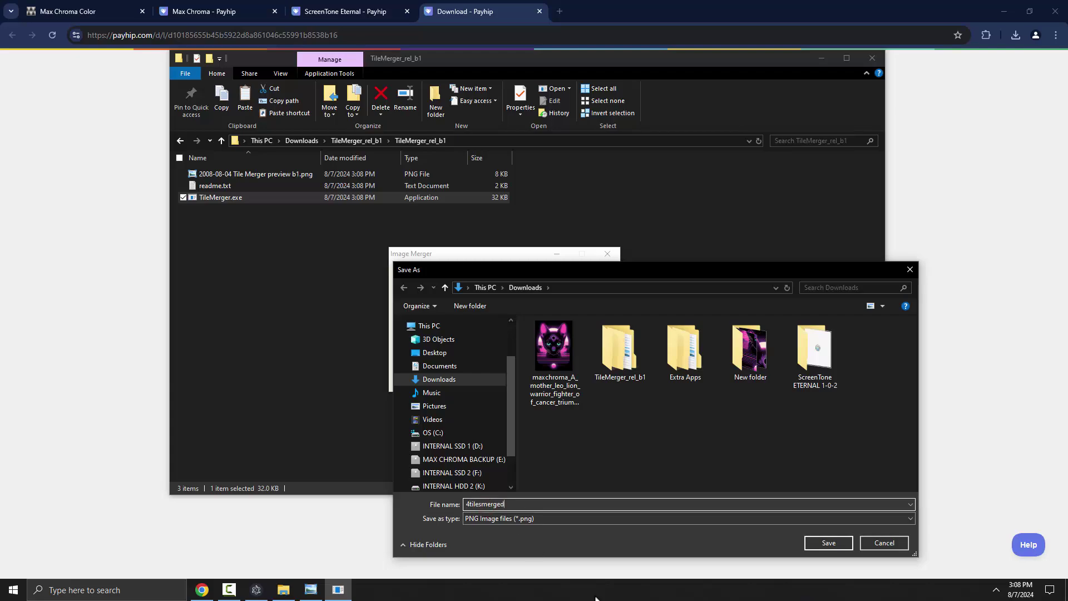
click(836, 547)
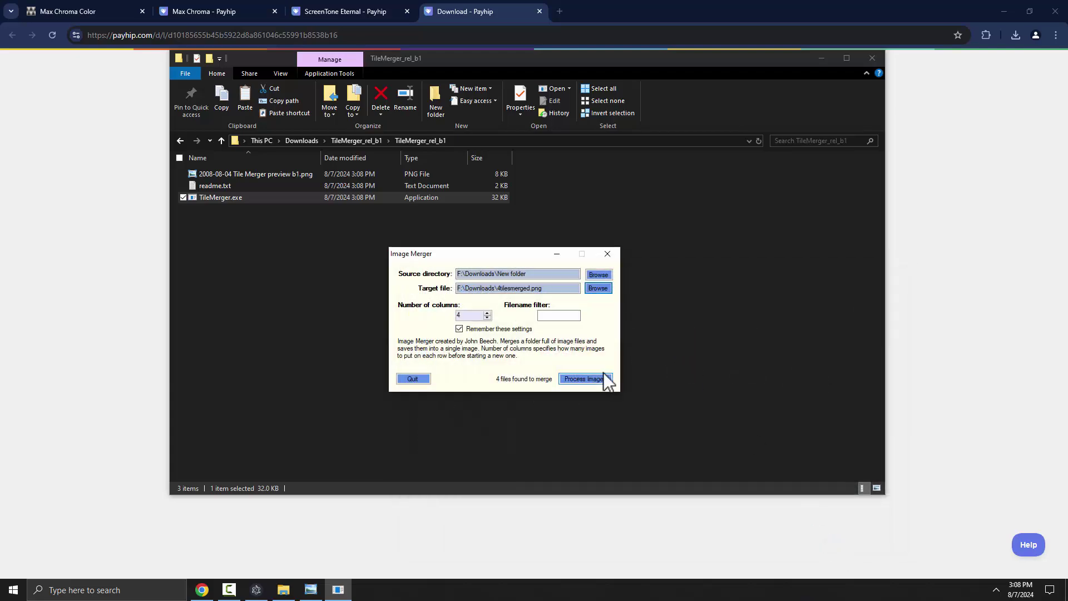
Try merging the tiles with 4 columns and permanently delete the resulting 4tilesmerged.png from Downloads.
click(588, 380)
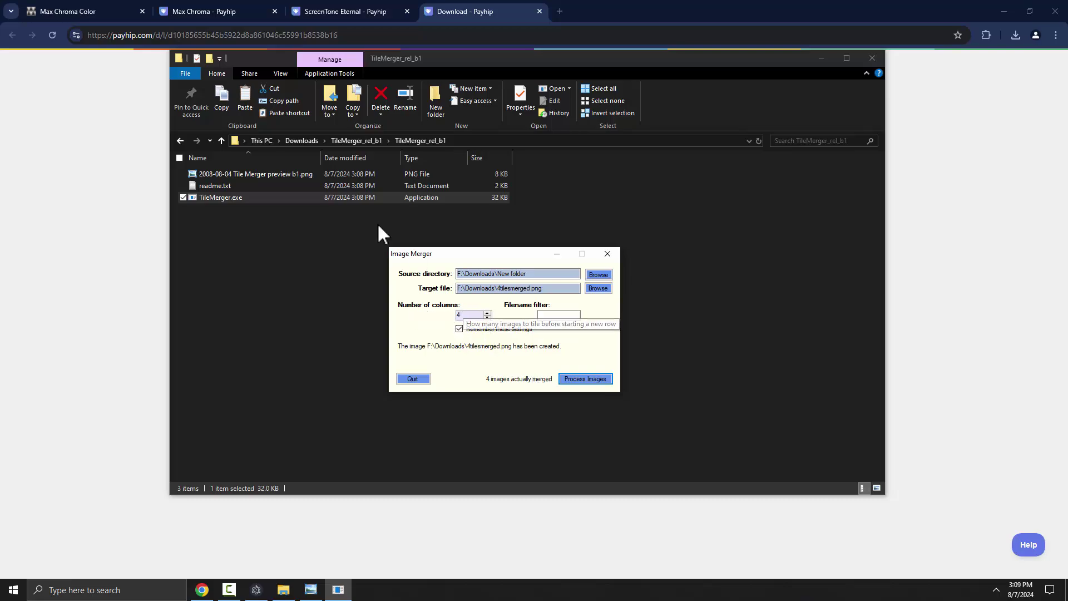
click(300, 141)
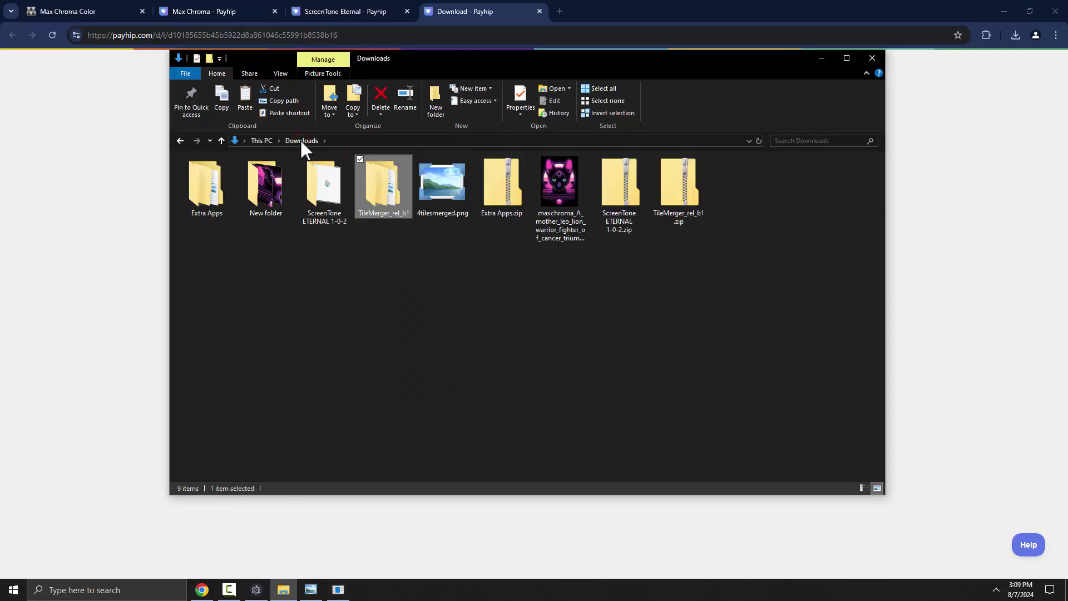
click(453, 204)
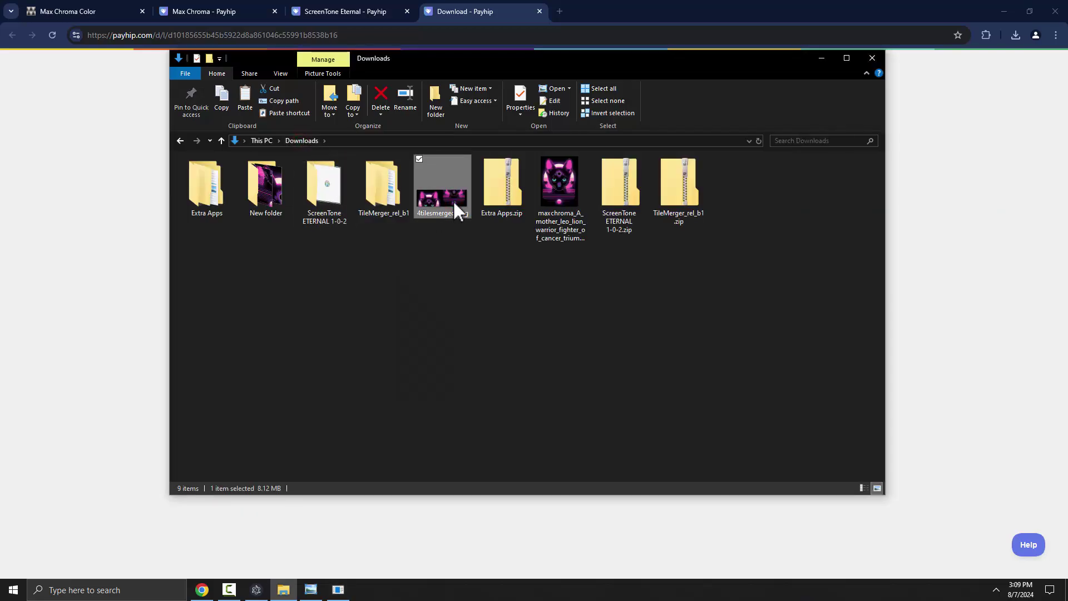
key(shift+Delete)
key(Return)
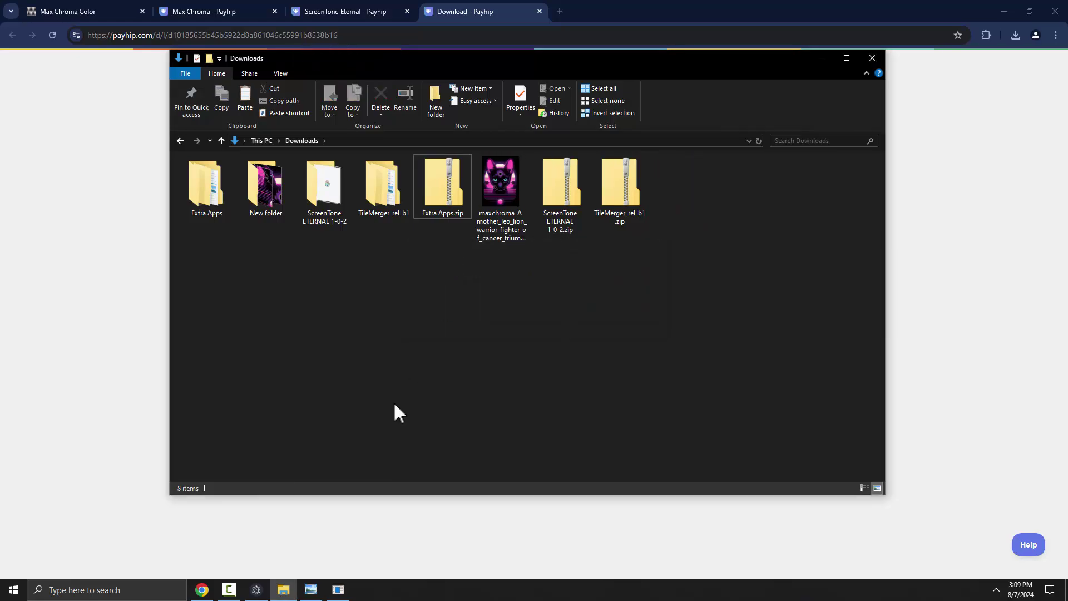
Switch back to Image Merger, set the number of columns to 2 and merge the tiles into 4tilesmerged.png.
click(339, 587)
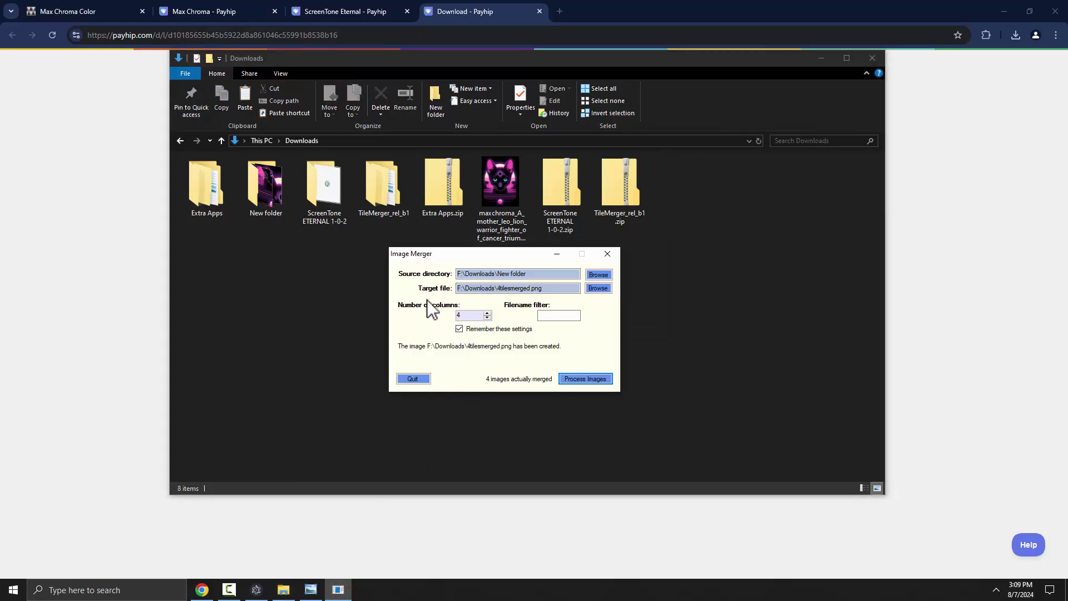
click(487, 317)
click(487, 317)
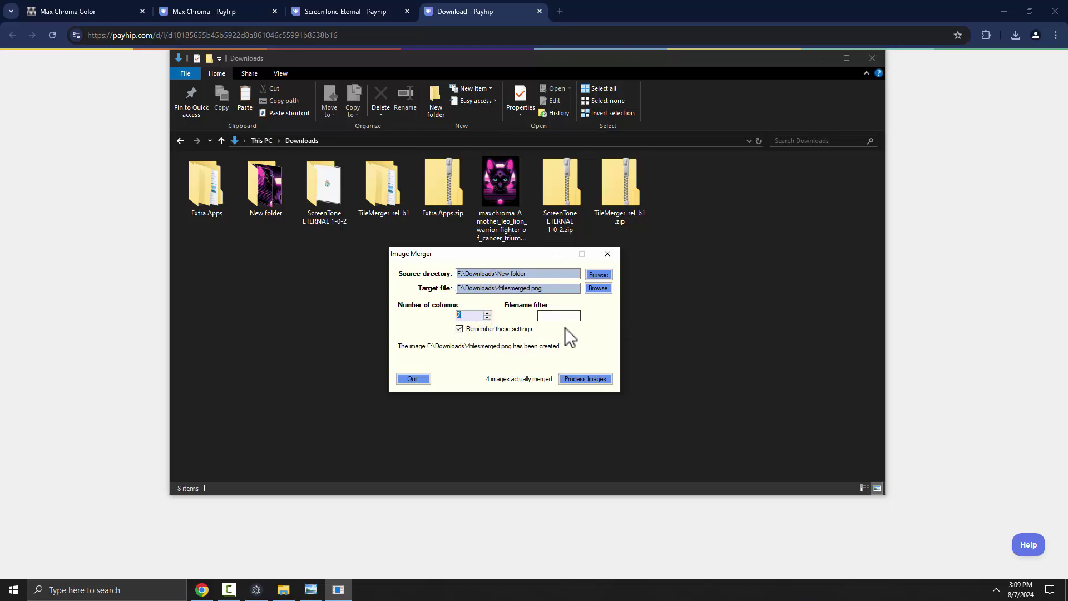
click(579, 379)
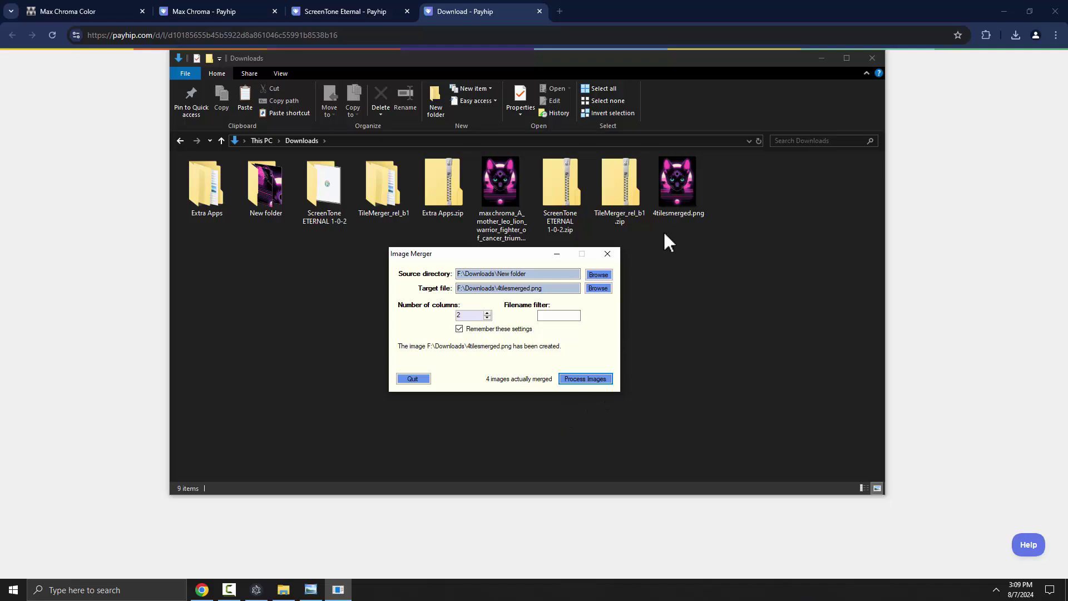
Minimize Image Merger, open 4tilesmerged.png from Downloads in the photo viewer and examine its halftone dots up close.
click(557, 255)
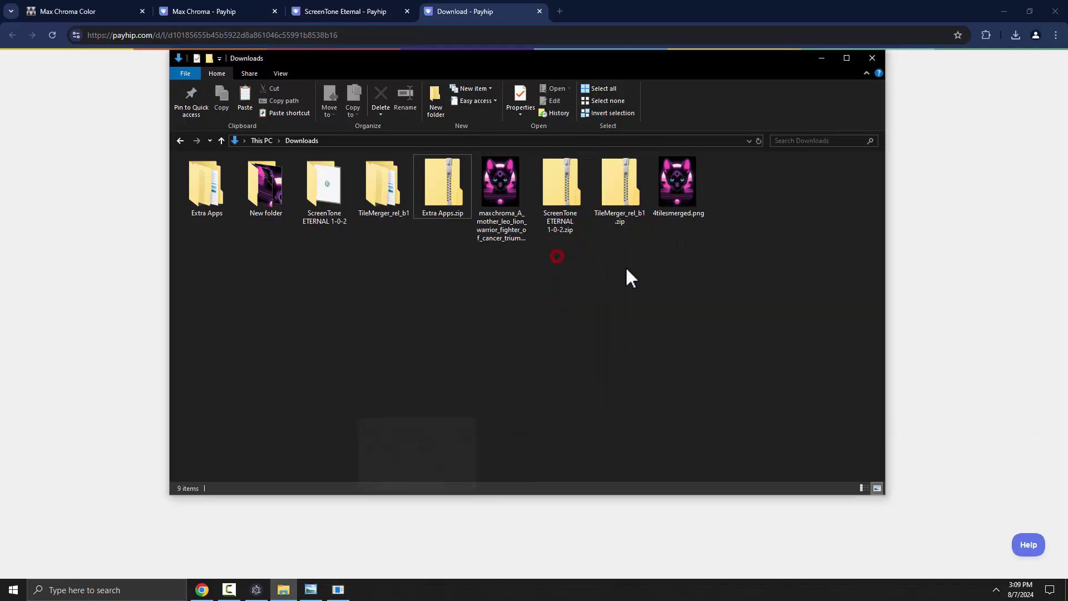
double_click(670, 179)
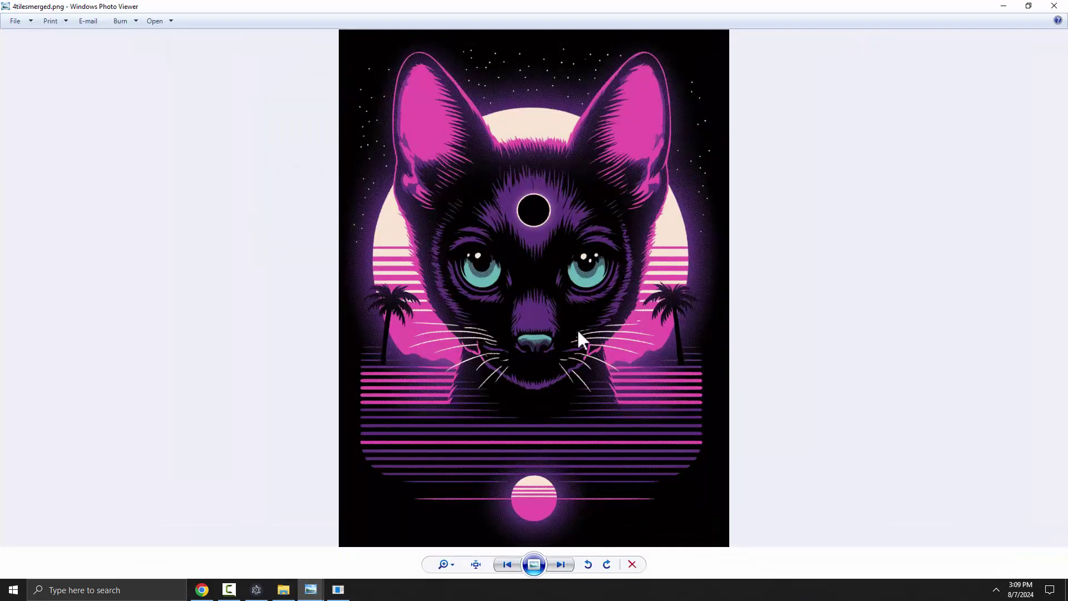
scroll(622, 459, up, 5)
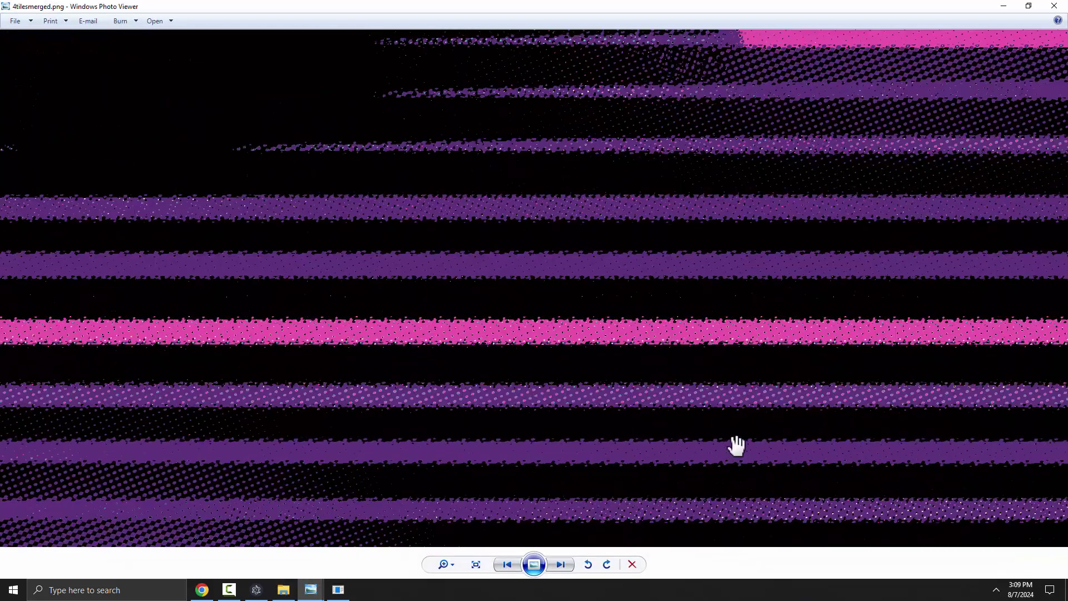
scroll(753, 377, up, 1)
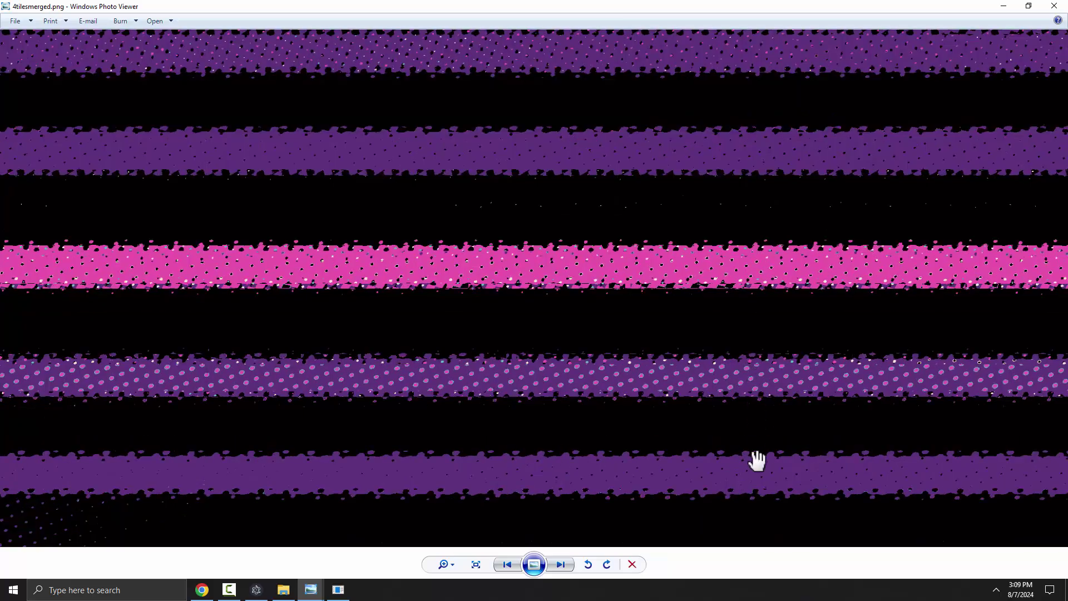
scroll(766, 328, up, 2)
scroll(765, 329, up, 1)
scroll(623, 463, down, 4)
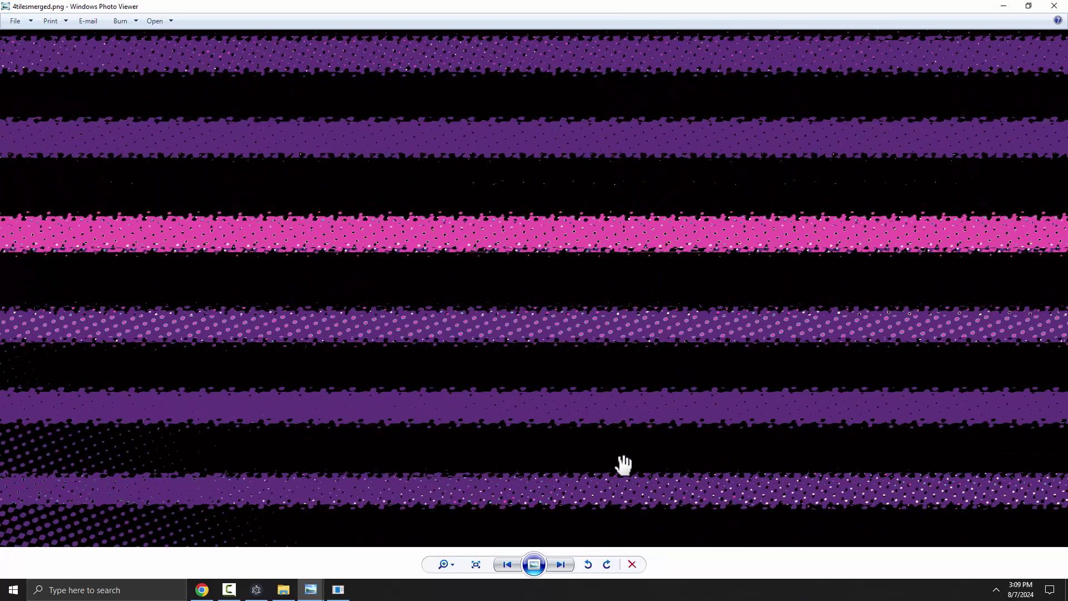
scroll(300, 422, up, 4)
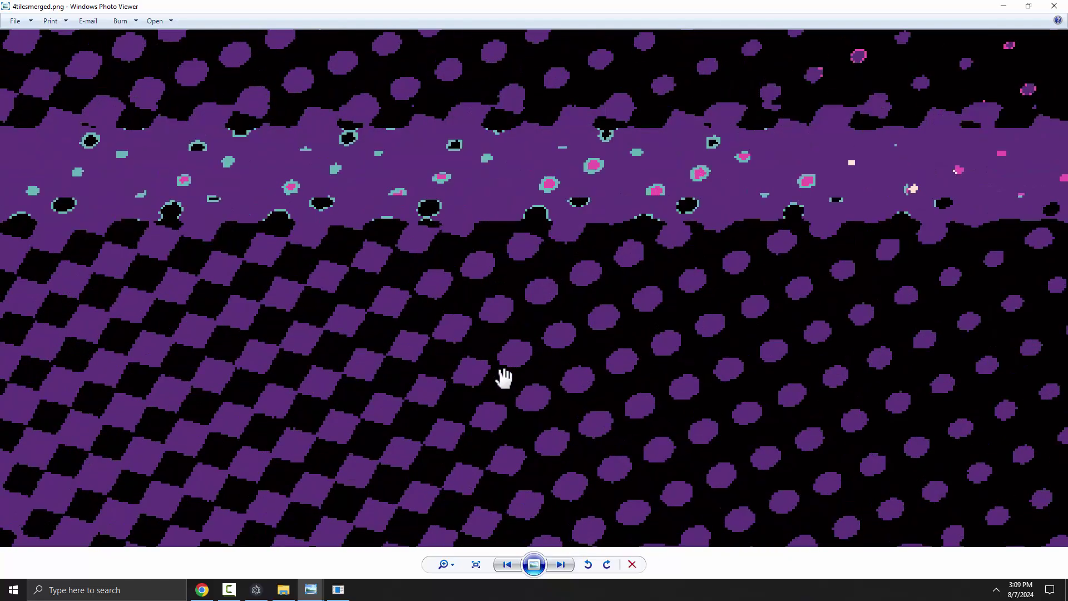
scroll(612, 378, down, 4)
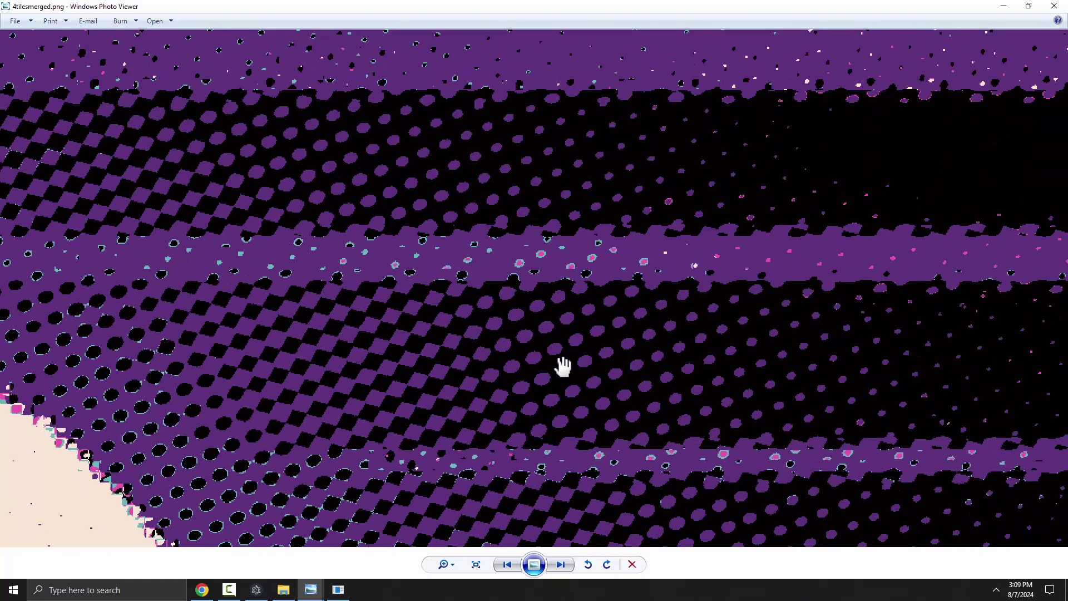
Compare the halftone dot edges in the maxchroma image with those in 4tilesmerged.png at high magnification.
mouse_move(307, 585)
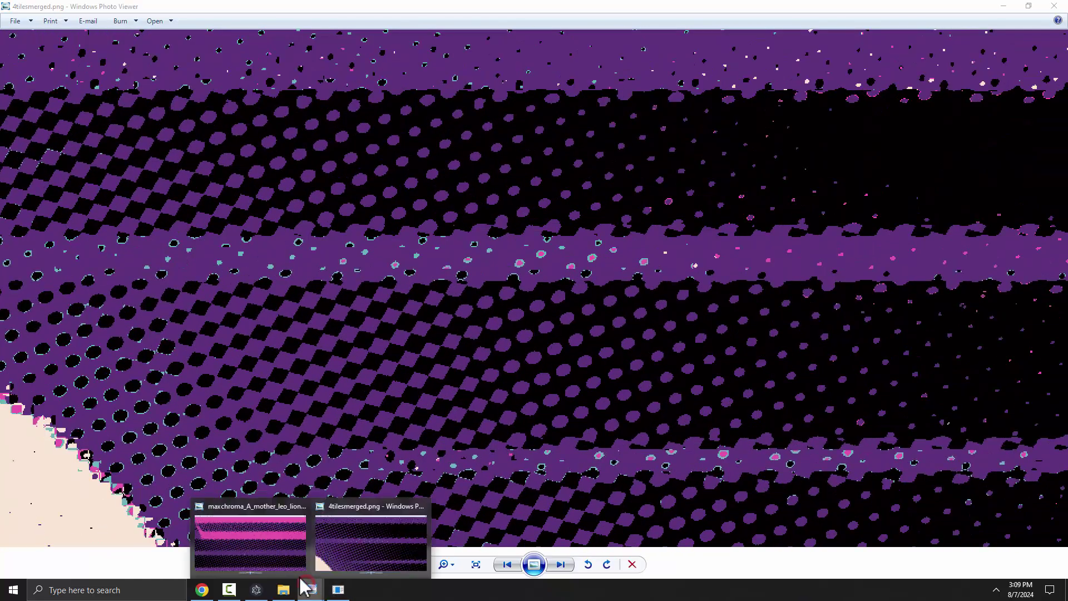
click(267, 554)
click(333, 457)
scroll(454, 382, up, 3)
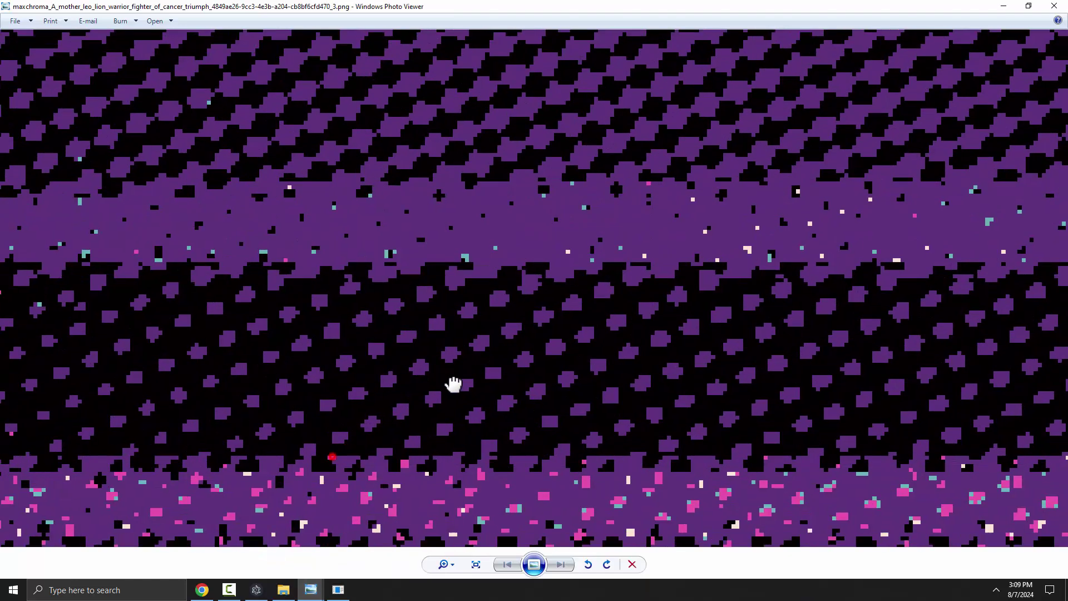
scroll(654, 362, up, 1)
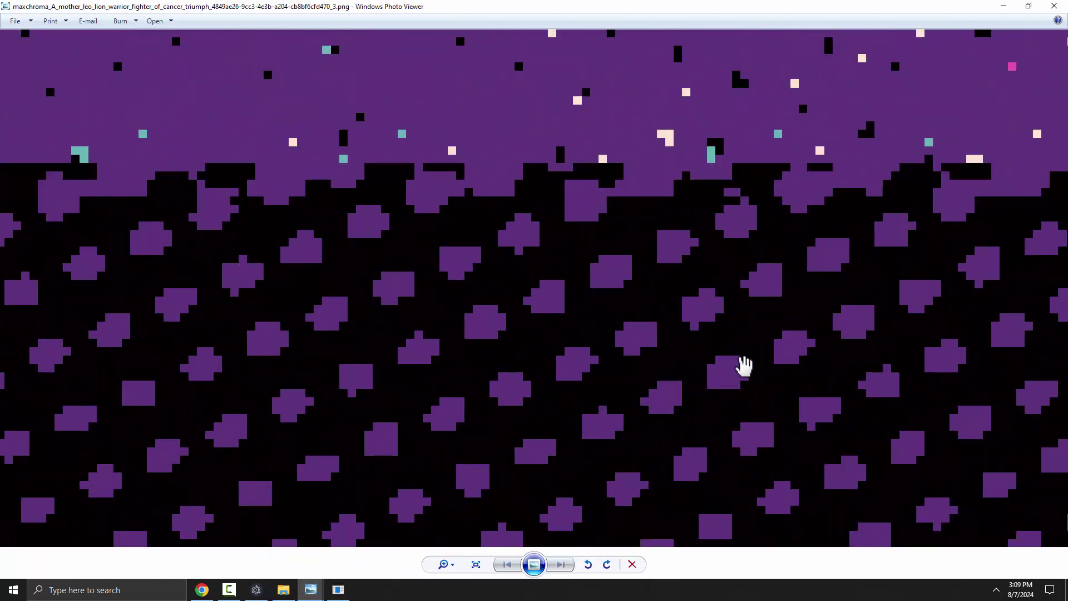
scroll(740, 365, up, 1)
mouse_move(311, 587)
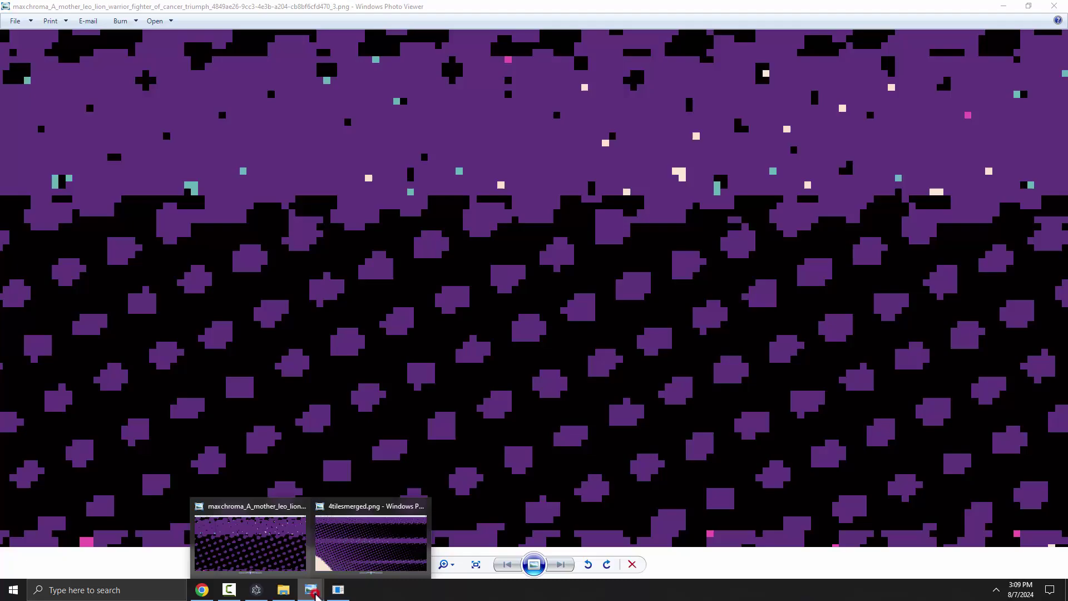
click(335, 549)
scroll(479, 410, up, 1)
scroll(432, 393, up, 1)
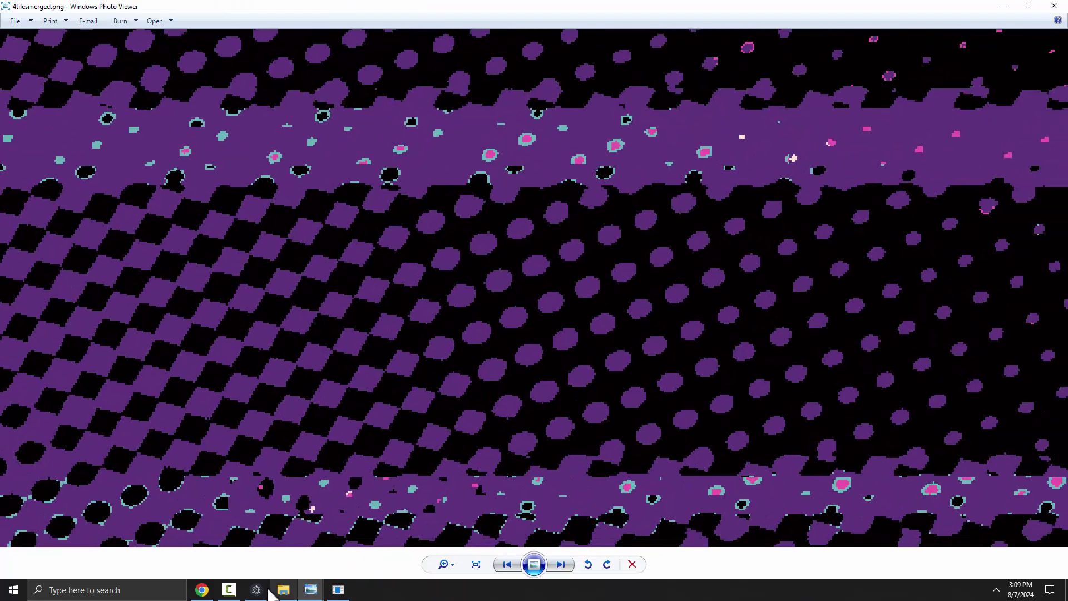
Switch to ScreenTone and review the artwork's resolution, size and halftone settings.
click(207, 589)
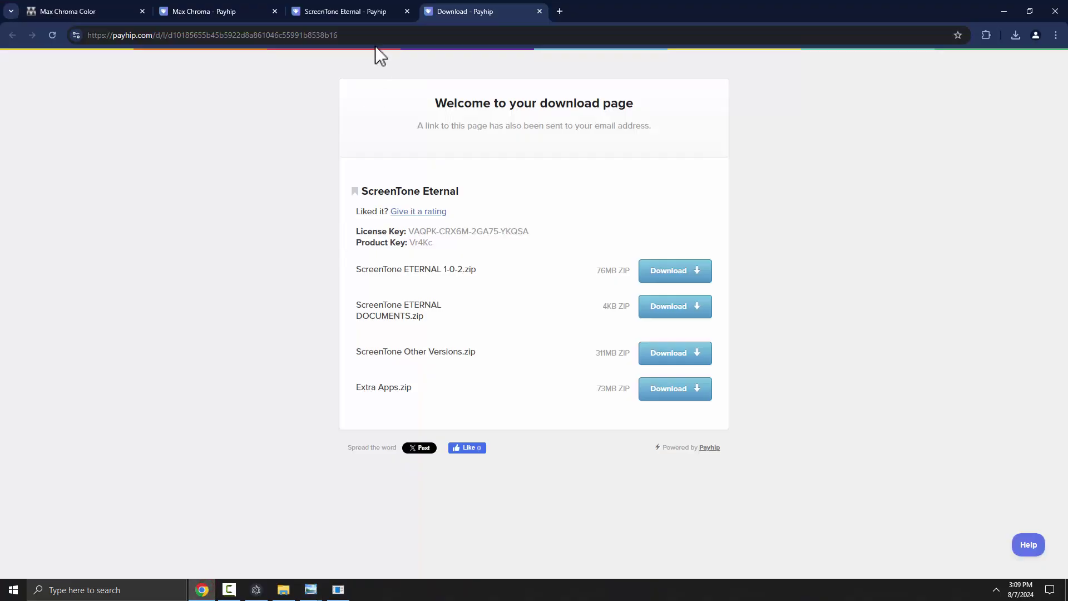
click(256, 590)
scroll(946, 327, down, 8)
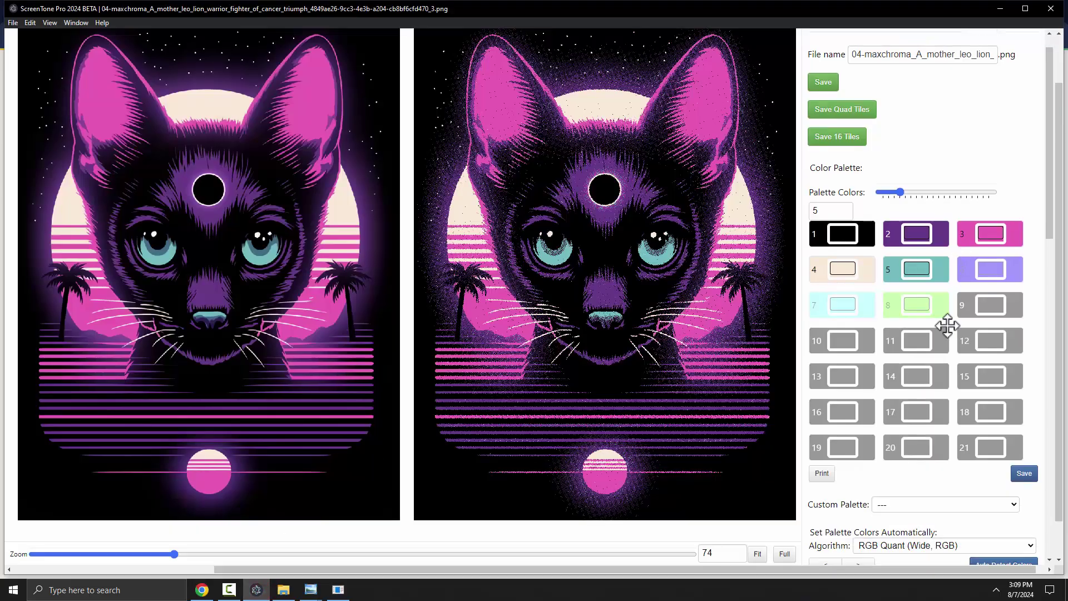
drag(907, 321, 881, 321)
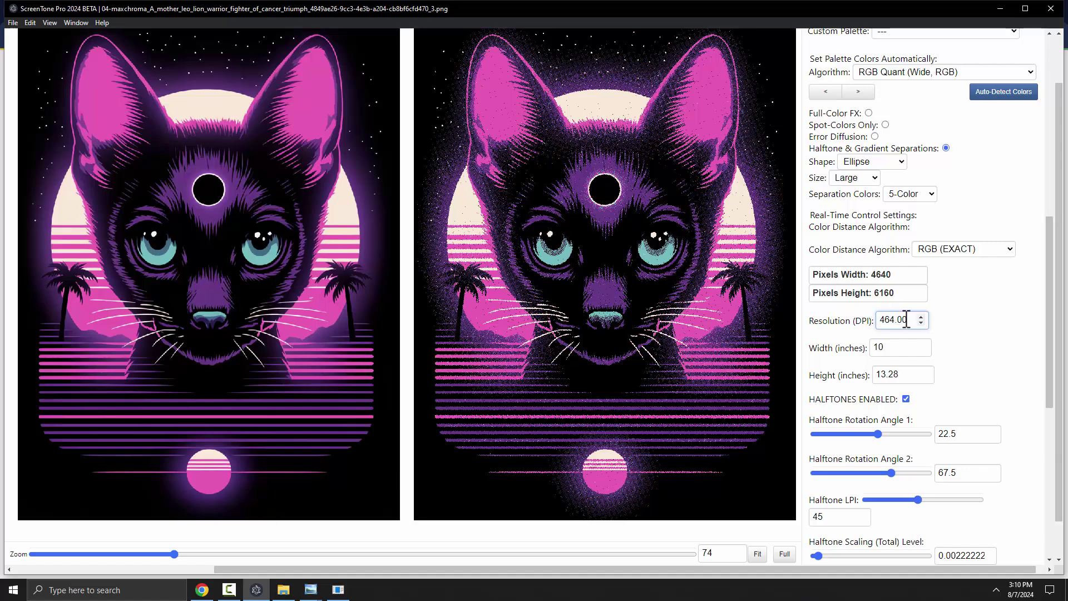
scroll(1007, 373, down, 5)
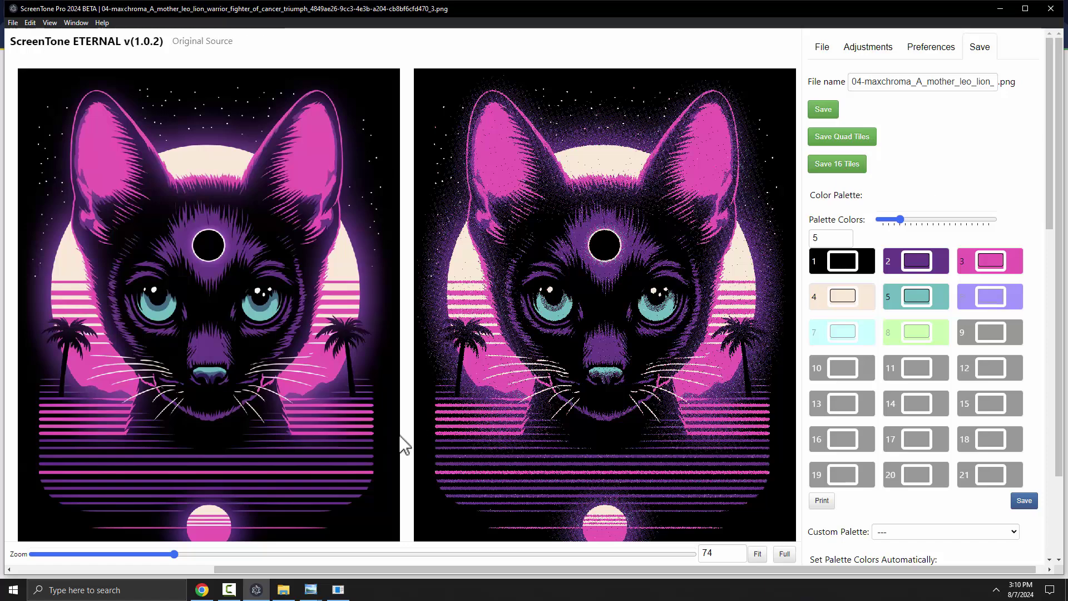
Switch to File Explorer and show the Downloads folder.
click(283, 590)
click(299, 141)
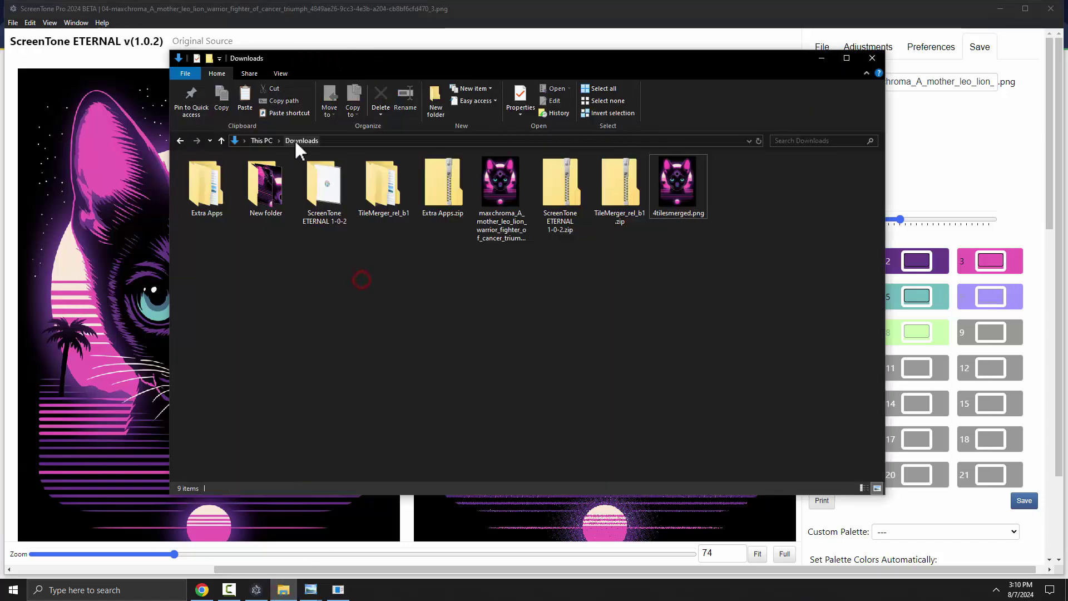
right_click(314, 290)
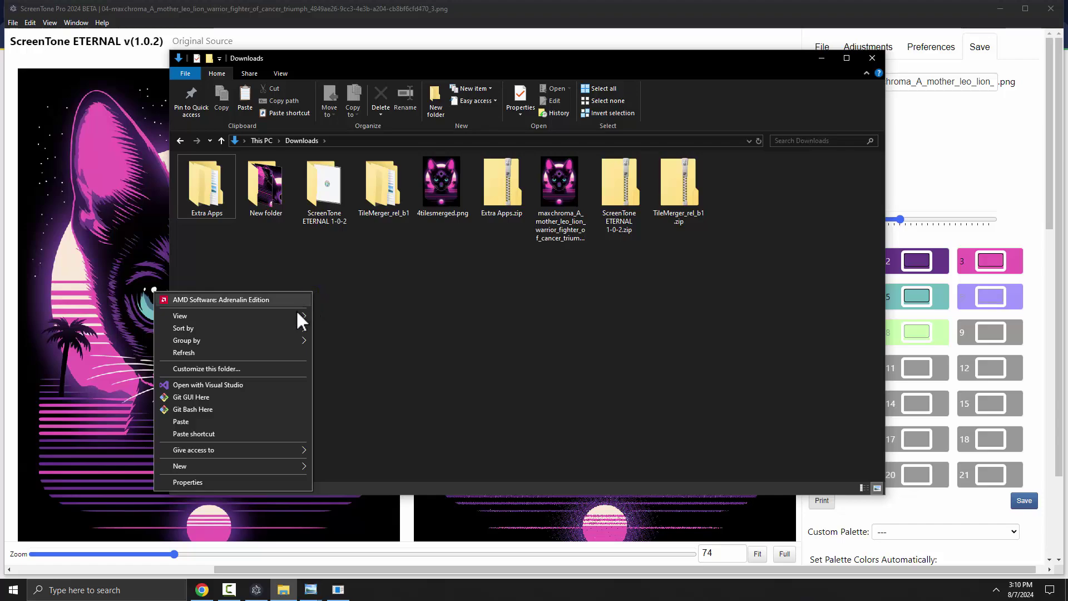
mouse_move(207, 465)
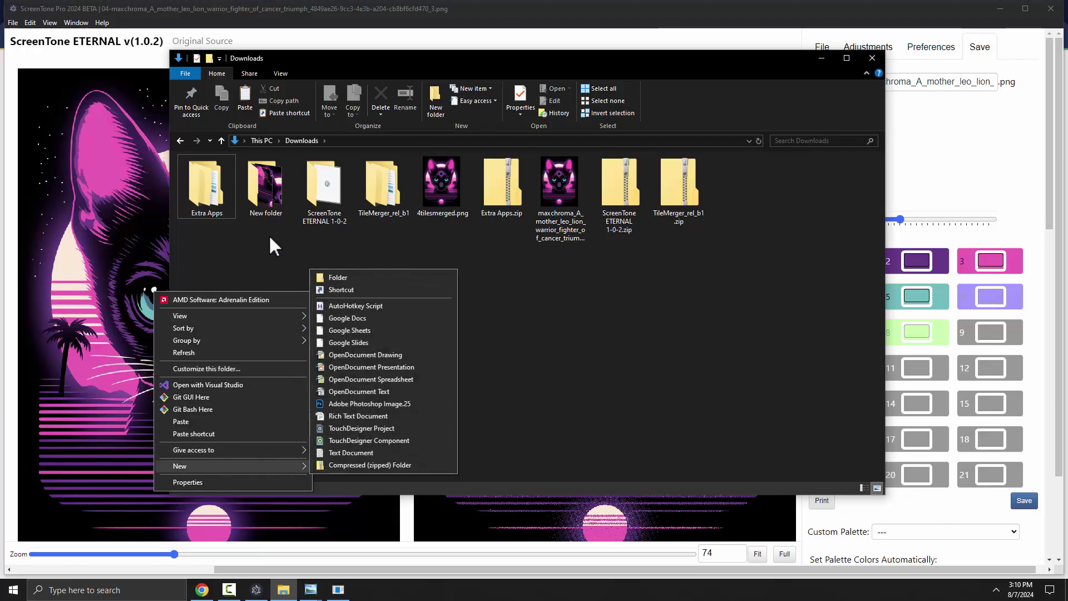
click(270, 251)
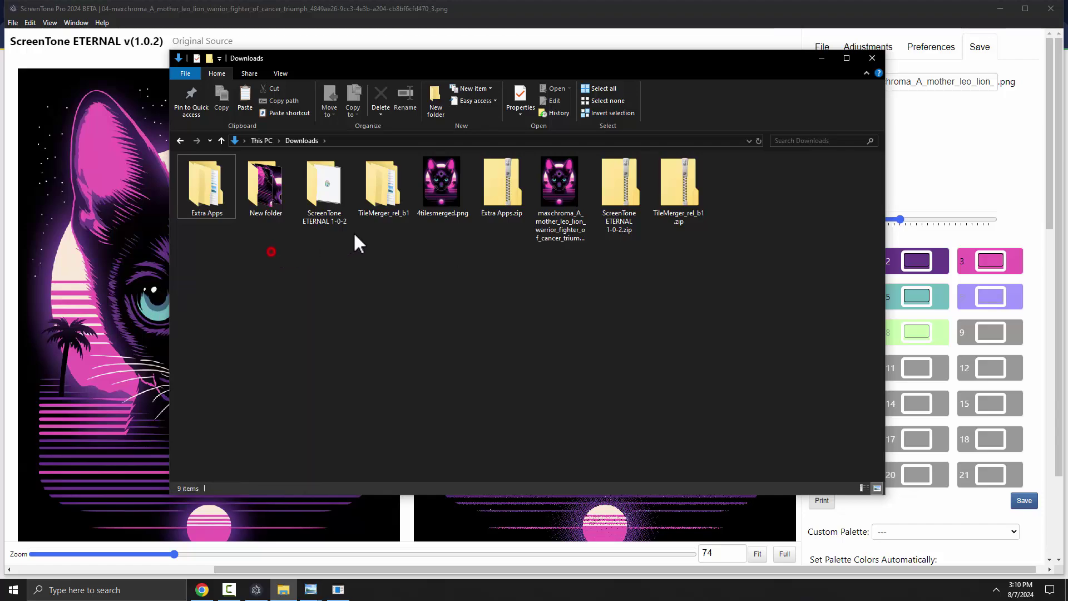
Delete 4tilesmerged.png and the maxchroma artwork image from the Downloads folder.
click(443, 182)
key(Delete)
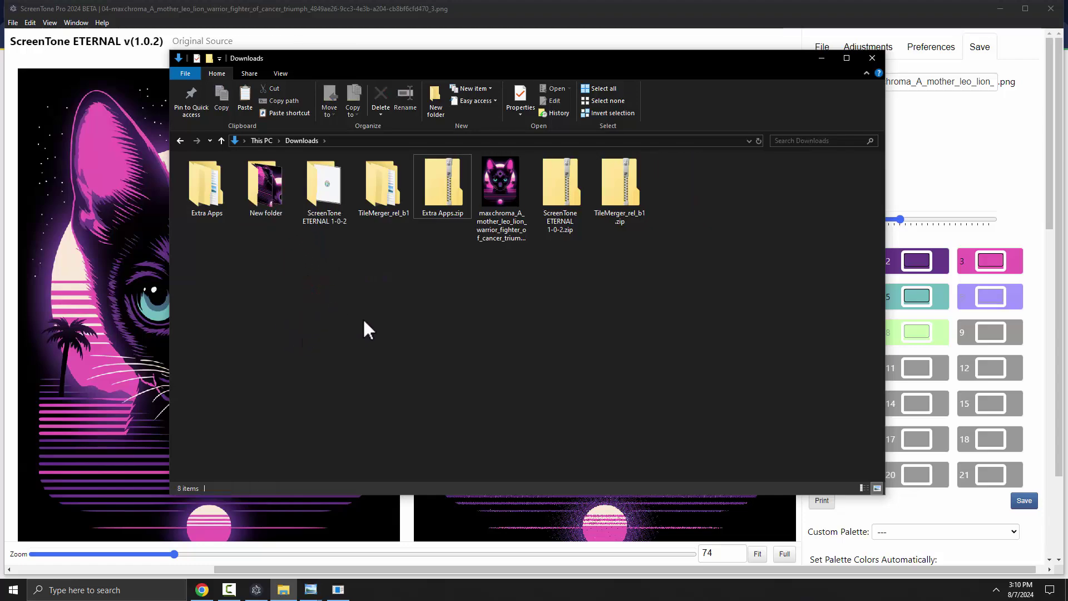
click(513, 184)
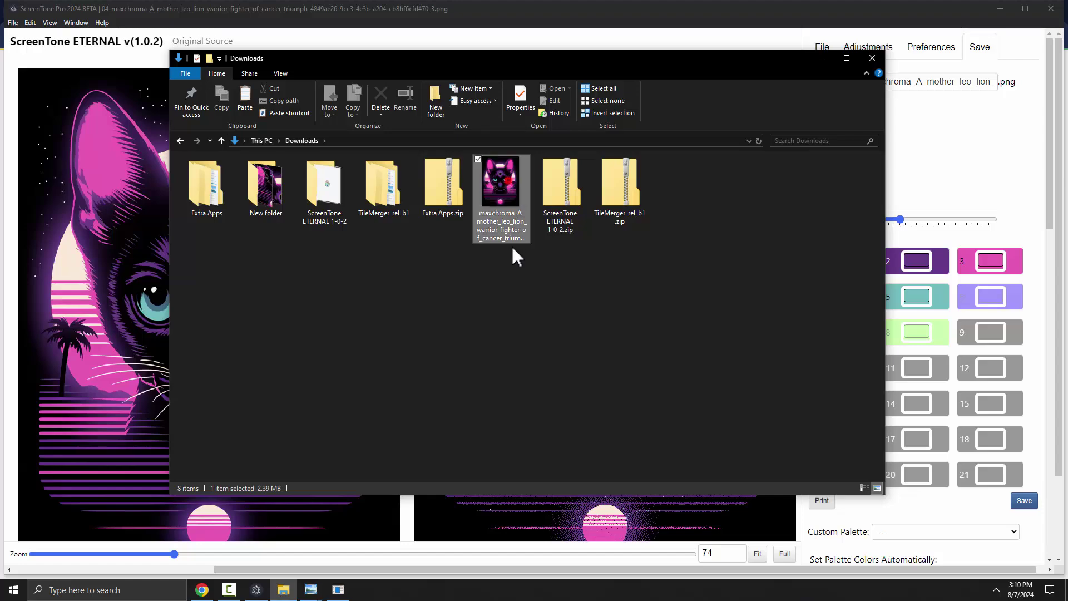
key(Delete)
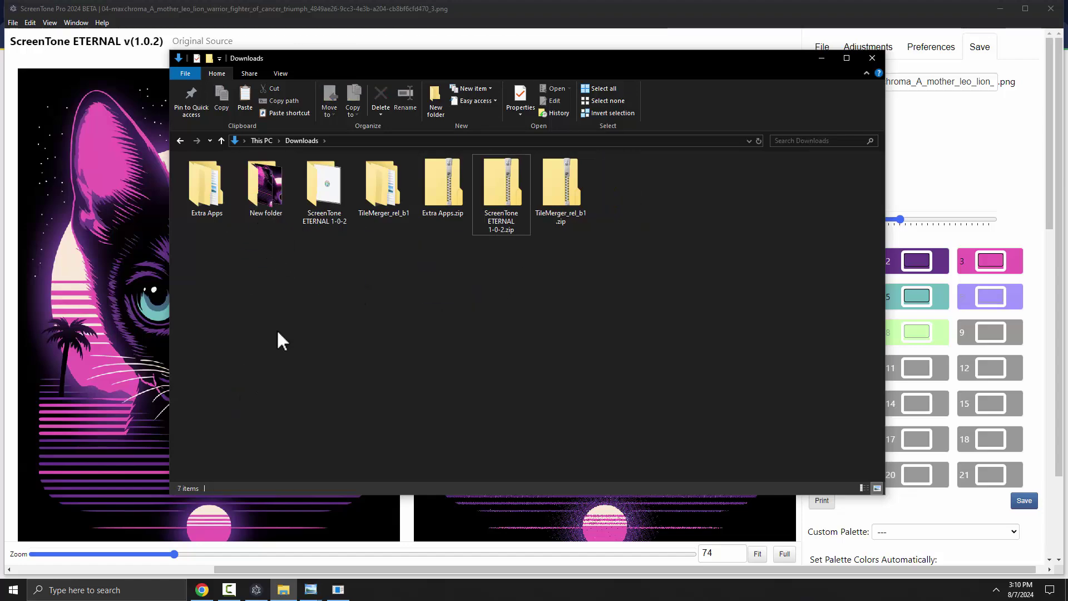
Create a new folder named 16tiles in Downloads.
right_click(292, 312)
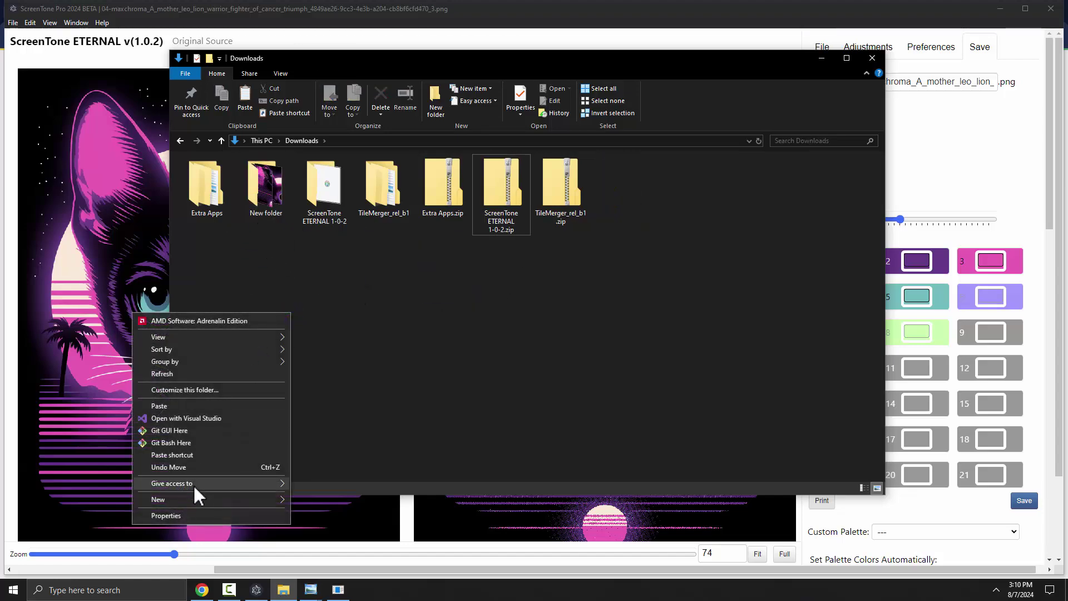
mouse_move(192, 499)
click(323, 310)
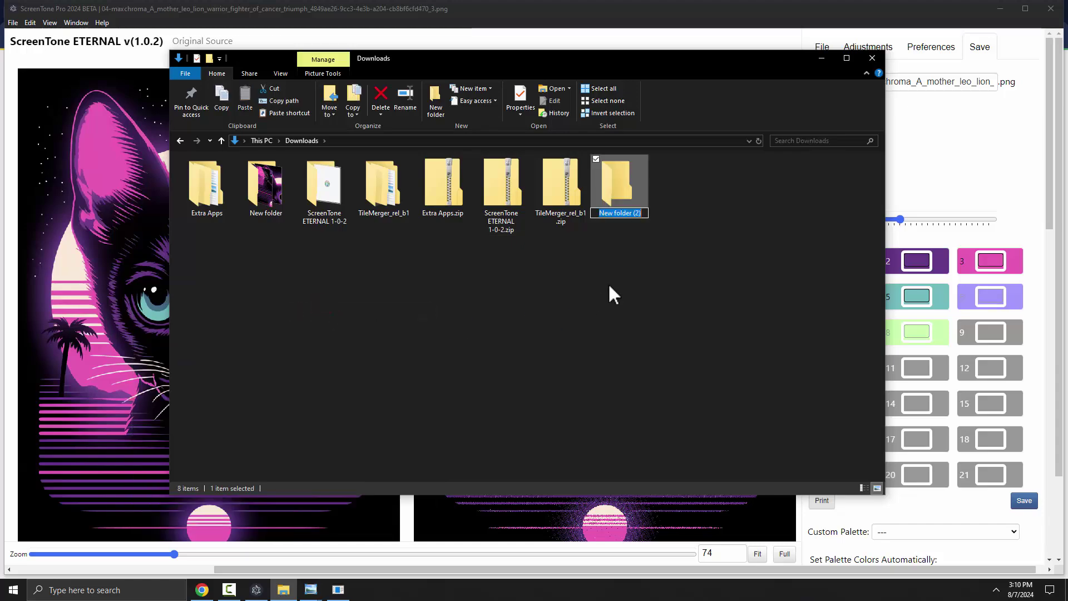
text(16)
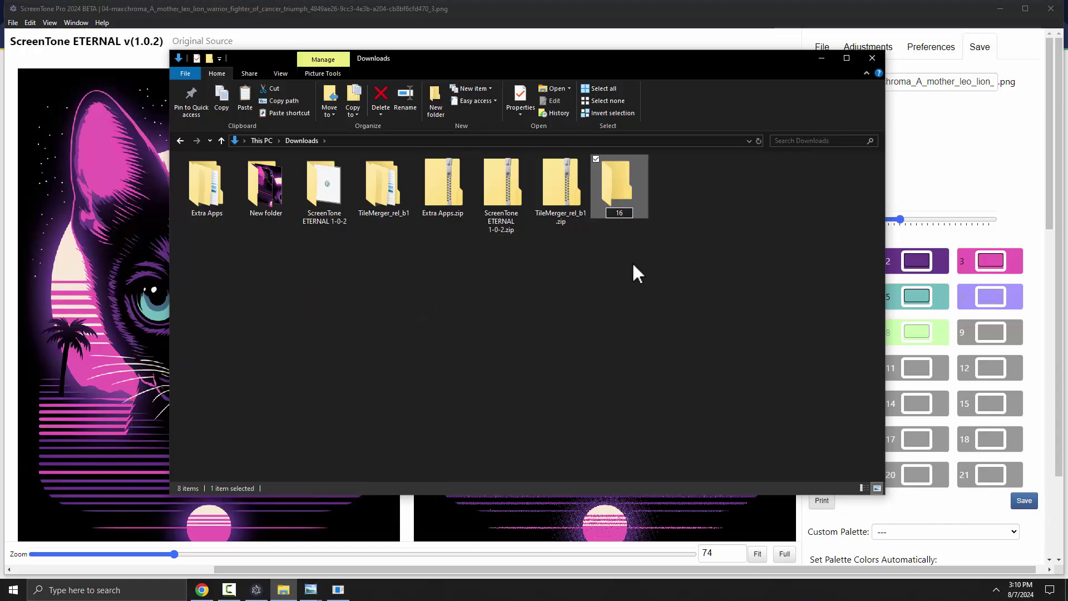
text(tiles)
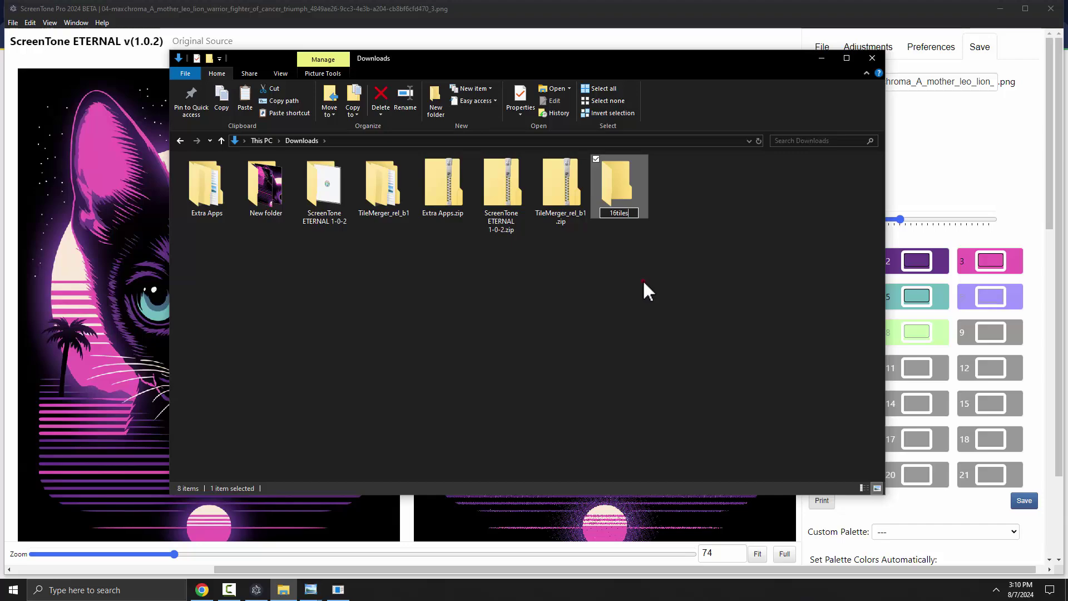
click(643, 279)
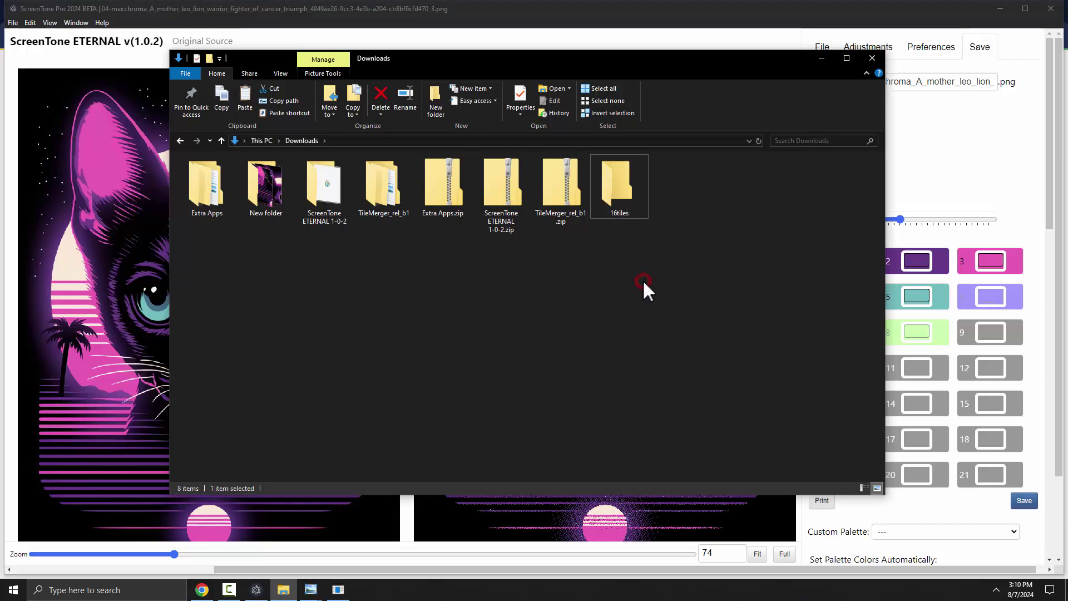
Switch to ScreenTone and export the halftoned artwork as 16 tiles, saving every PNG to Downloads under its suggested name.
click(564, 6)
click(837, 165)
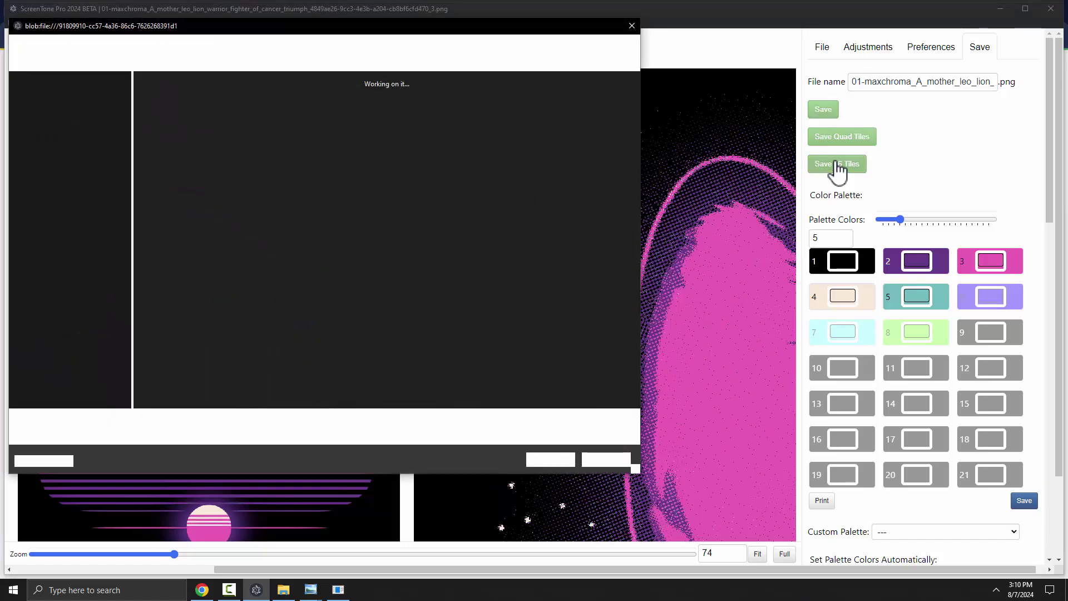
key(Return)
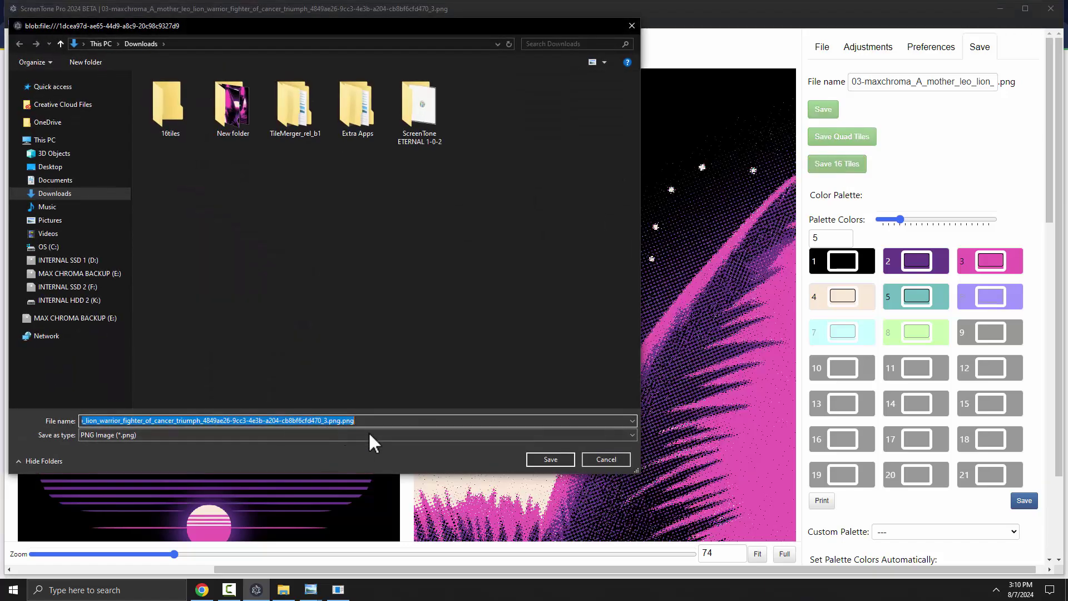
key(Return)
key(Return)
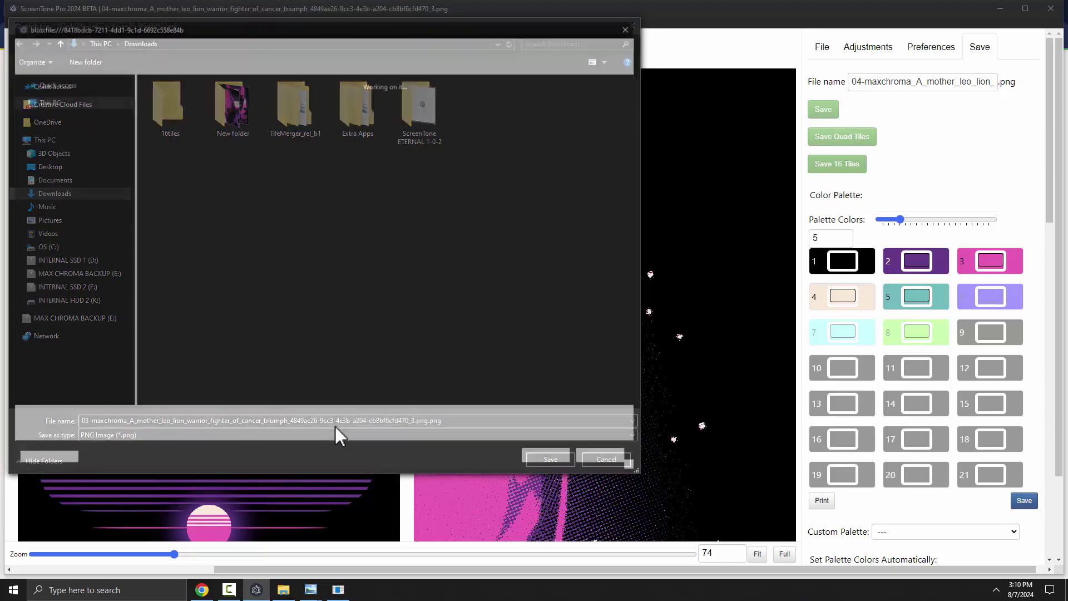
key(Return)
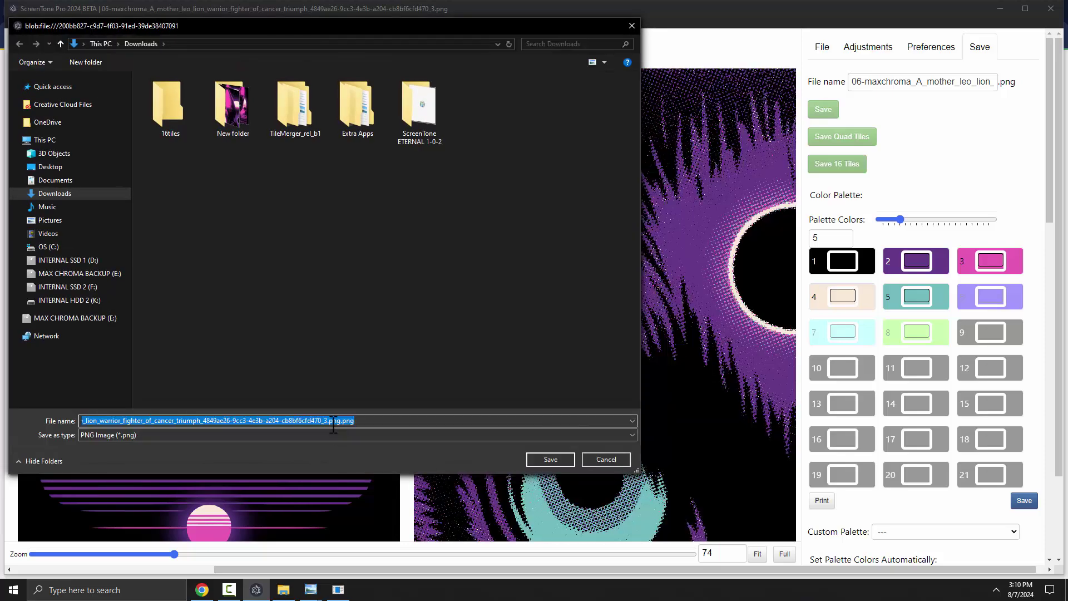
key(Return)
key(Return)
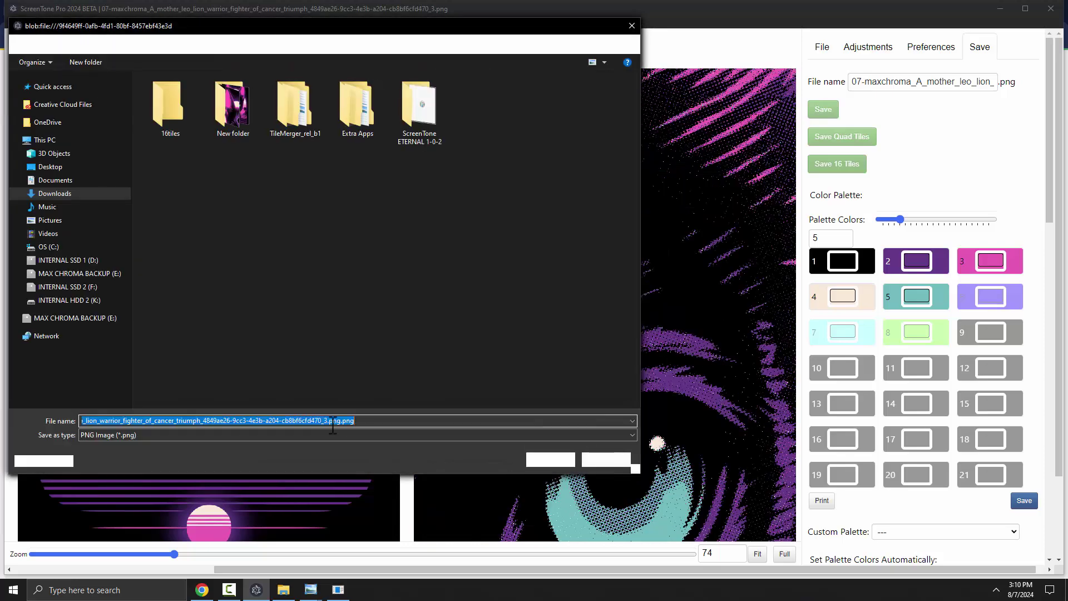
key(Return)
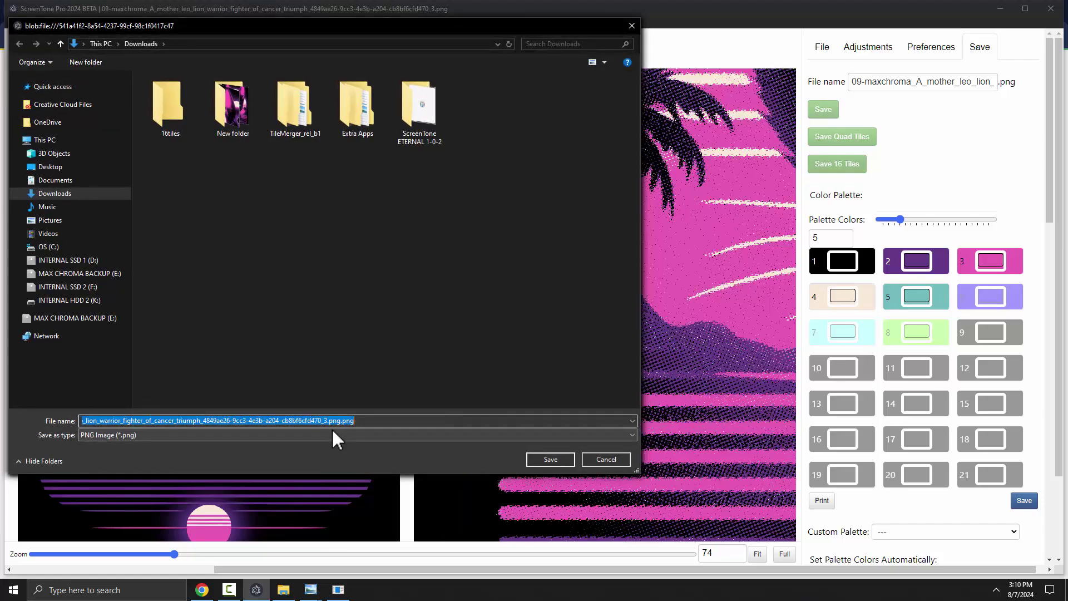
key(Return)
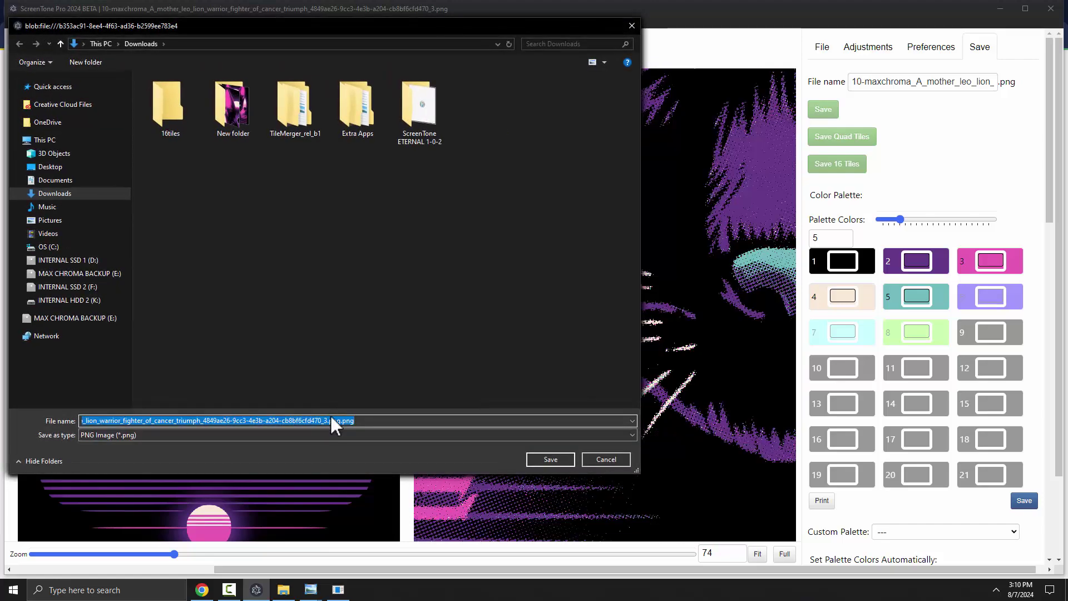
key(Return)
key(Return)
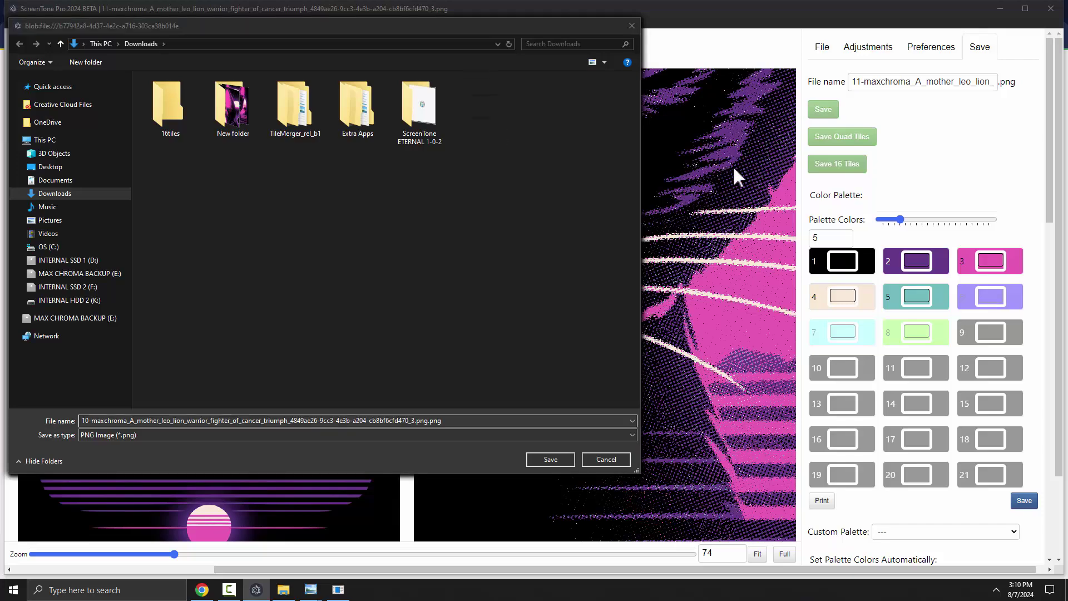
key(Return)
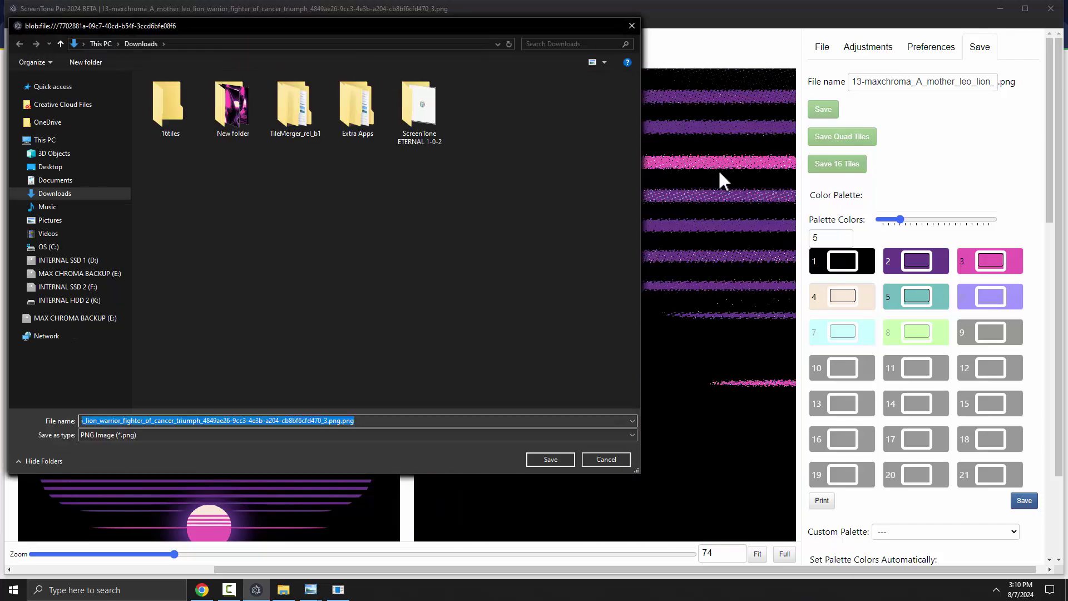
key(Return)
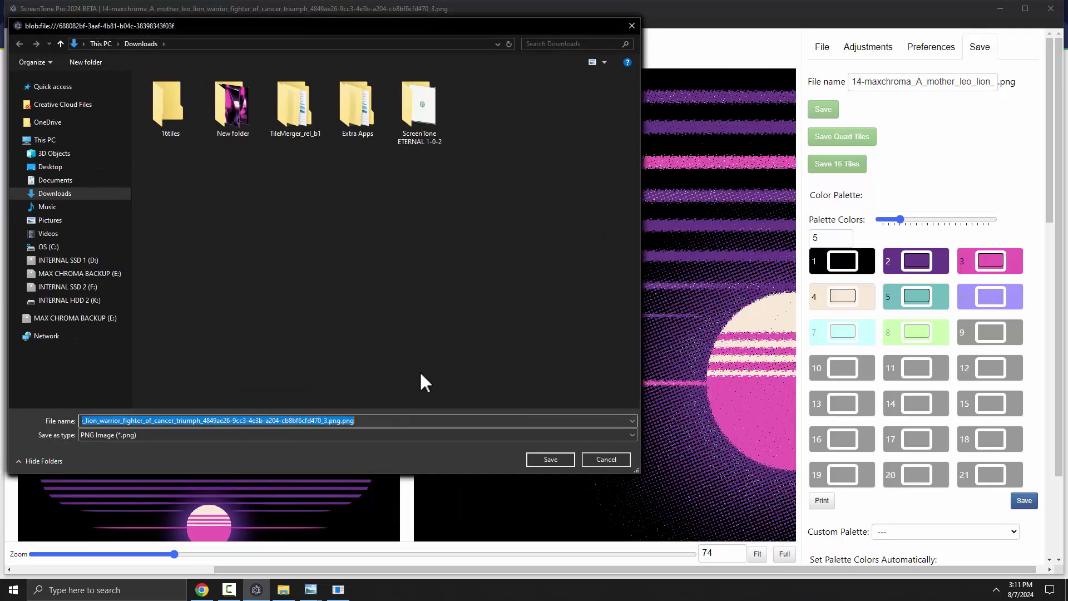
key(Return)
key(Return)
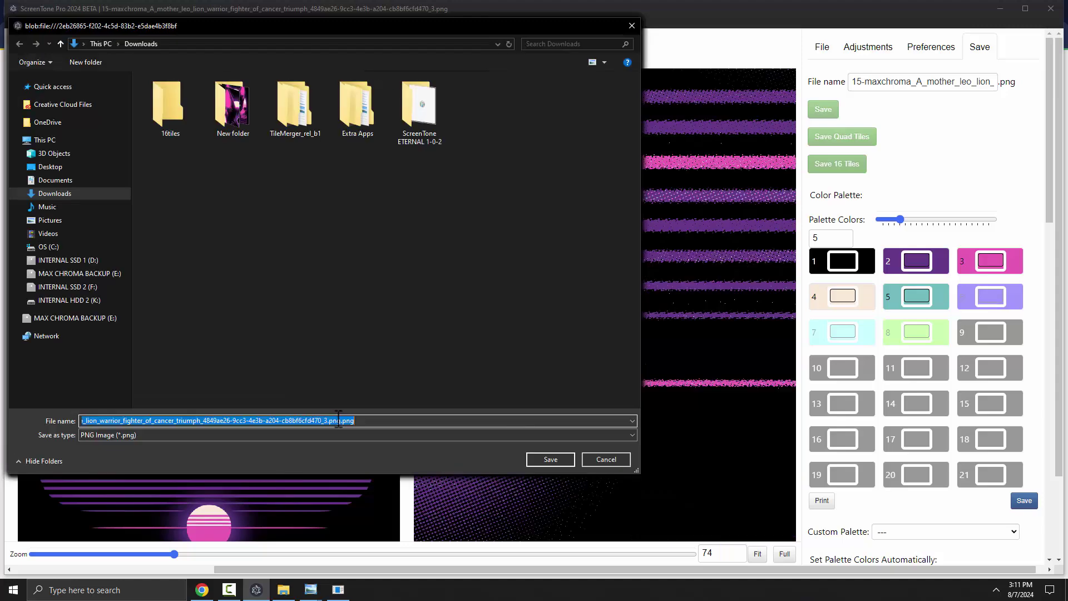
key(Return)
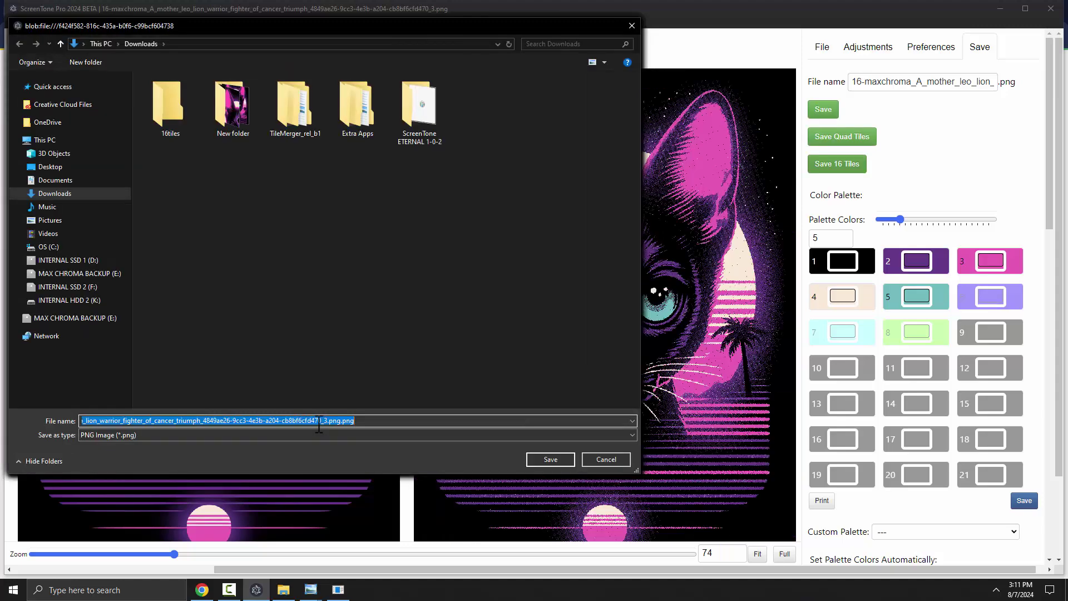
click(537, 460)
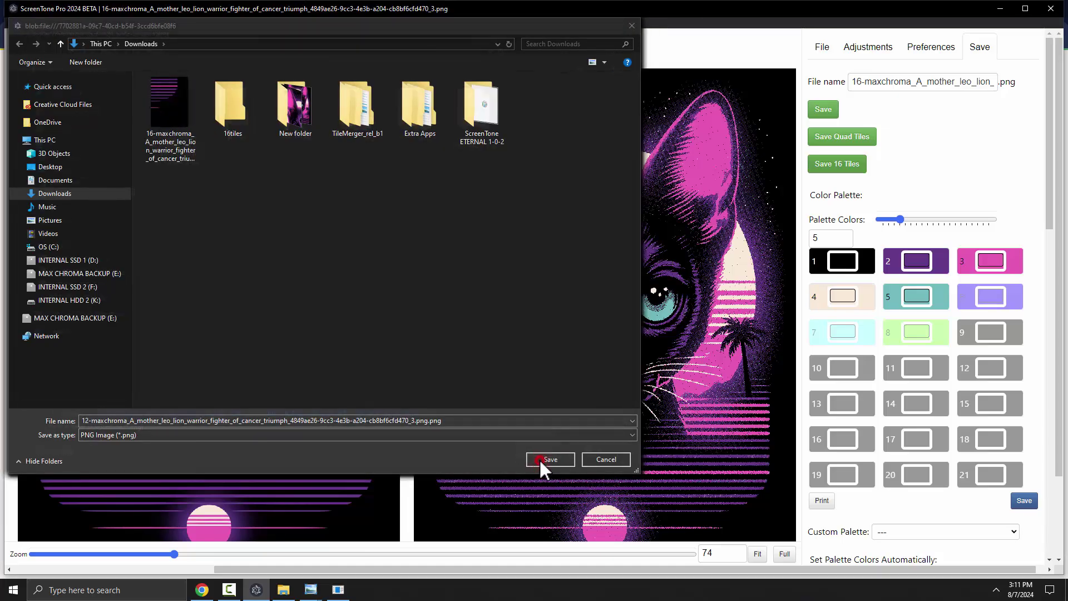
click(540, 459)
click(539, 459)
click(539, 459)
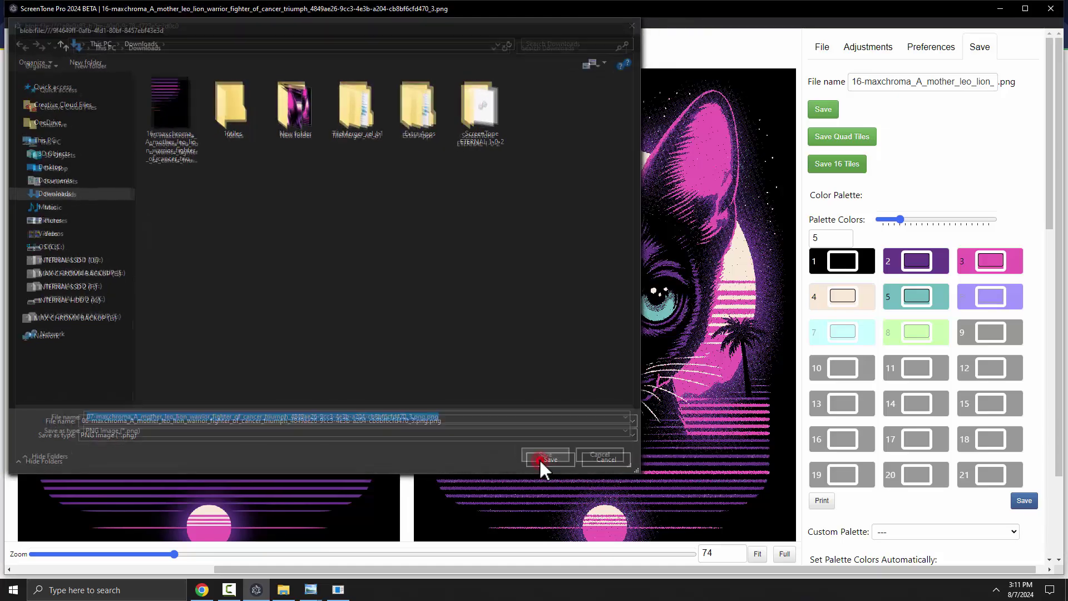
click(539, 459)
click(539, 459)
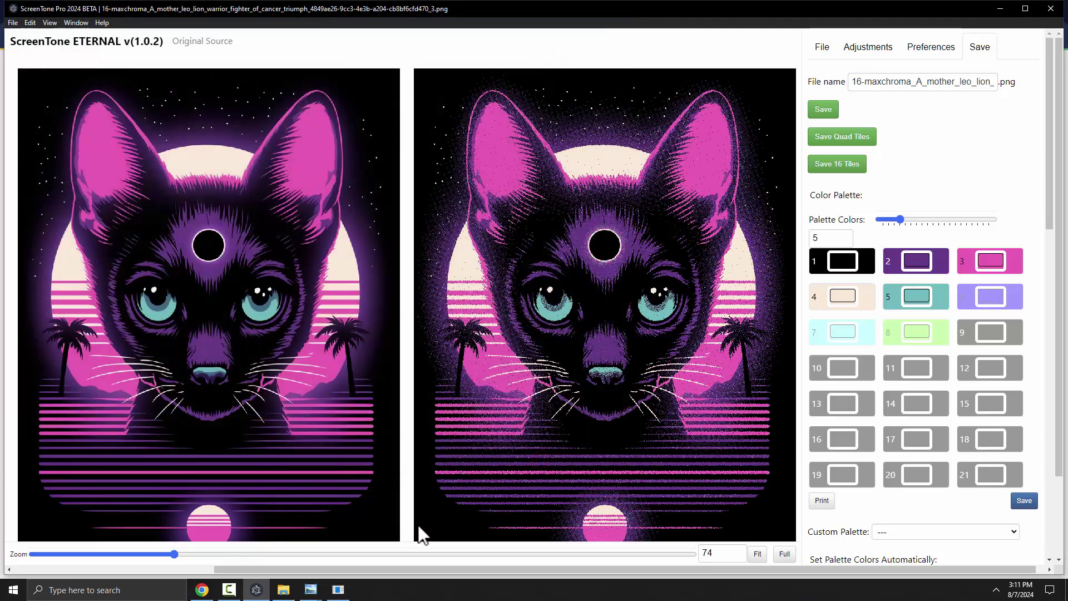
In File Explorer, move tile images 01 to 16 from Downloads into the 16tiles folder and check the folder's contents.
click(283, 588)
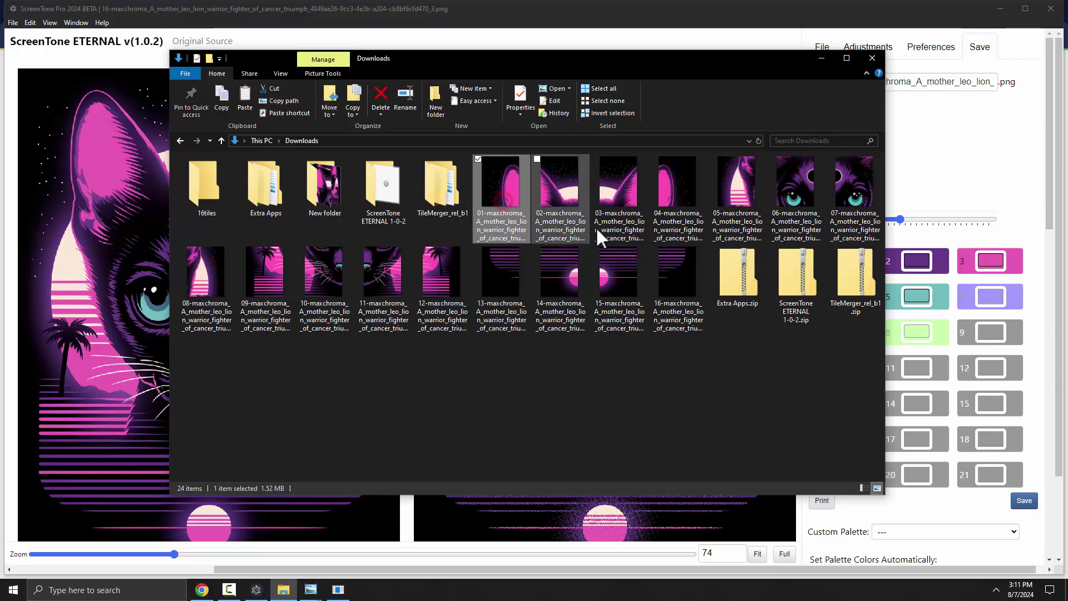
click(669, 284)
click(499, 198)
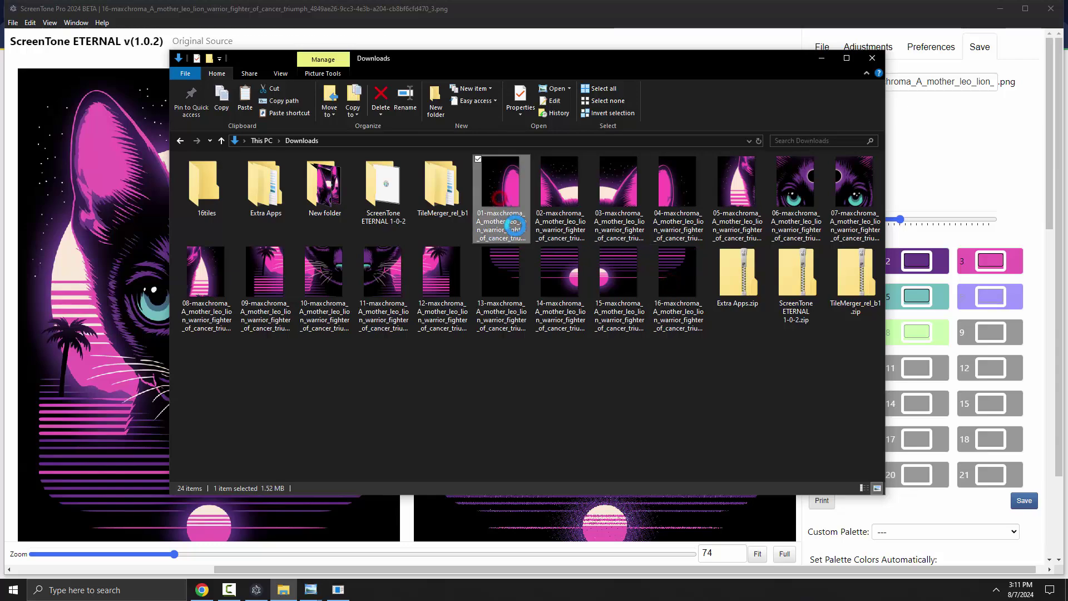
shift+click(669, 272)
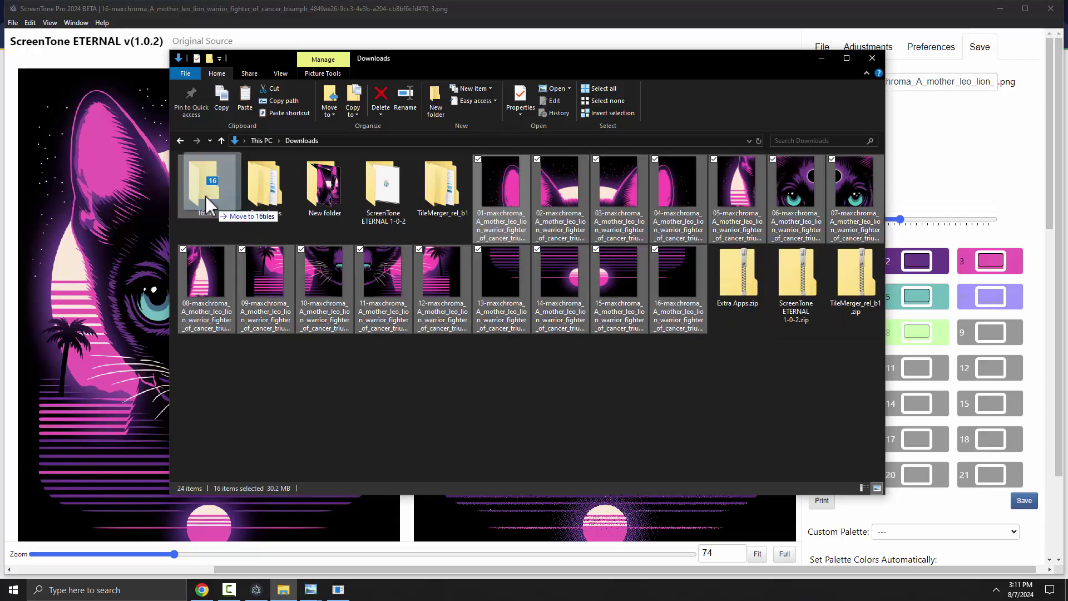
drag(203, 202, 203, 202)
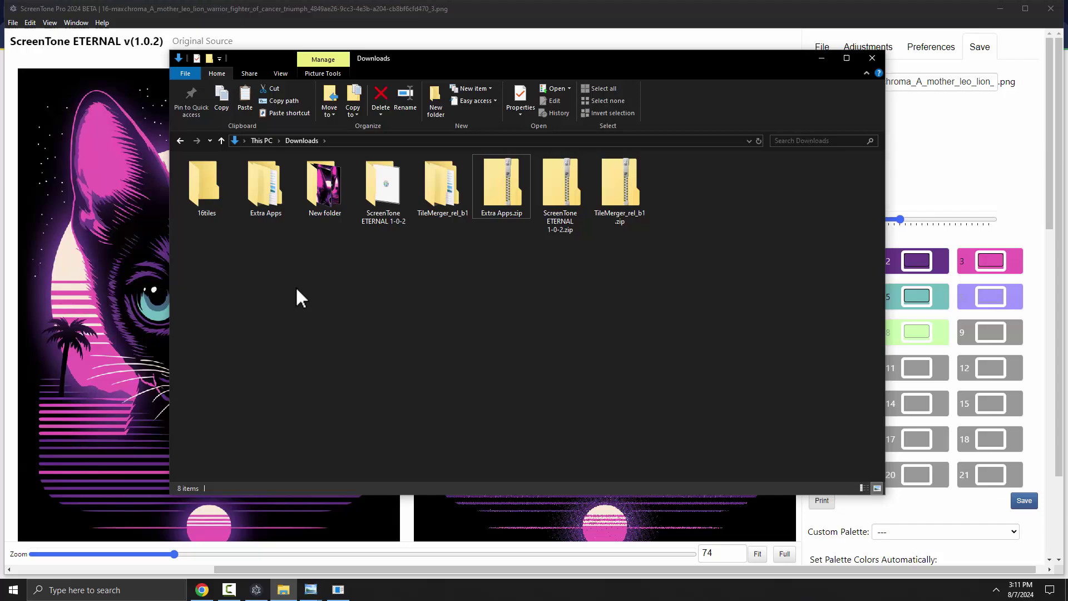
click(215, 197)
double_click(214, 197)
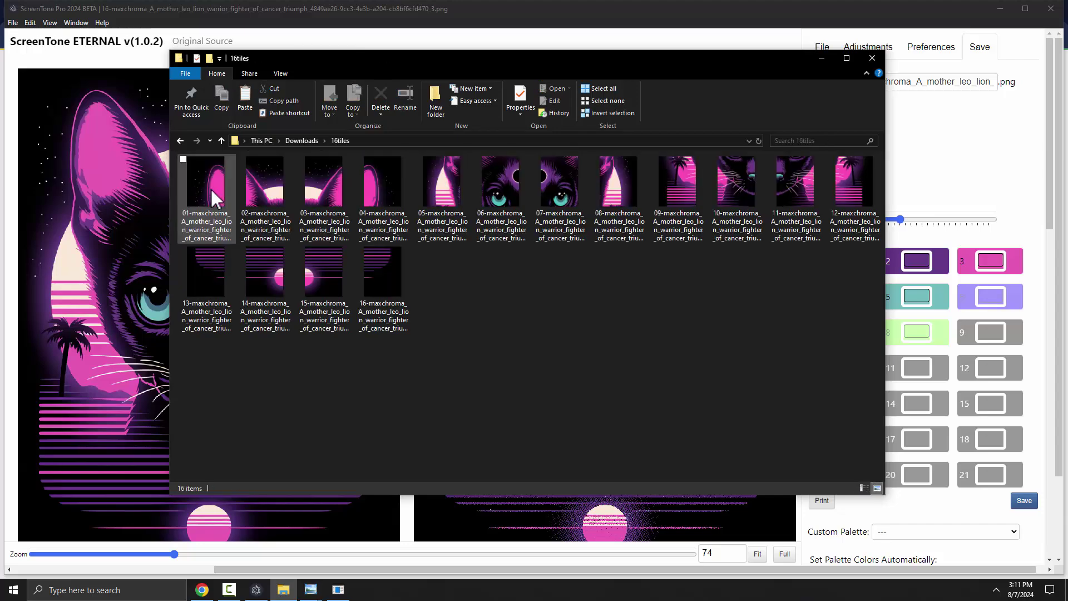
click(180, 140)
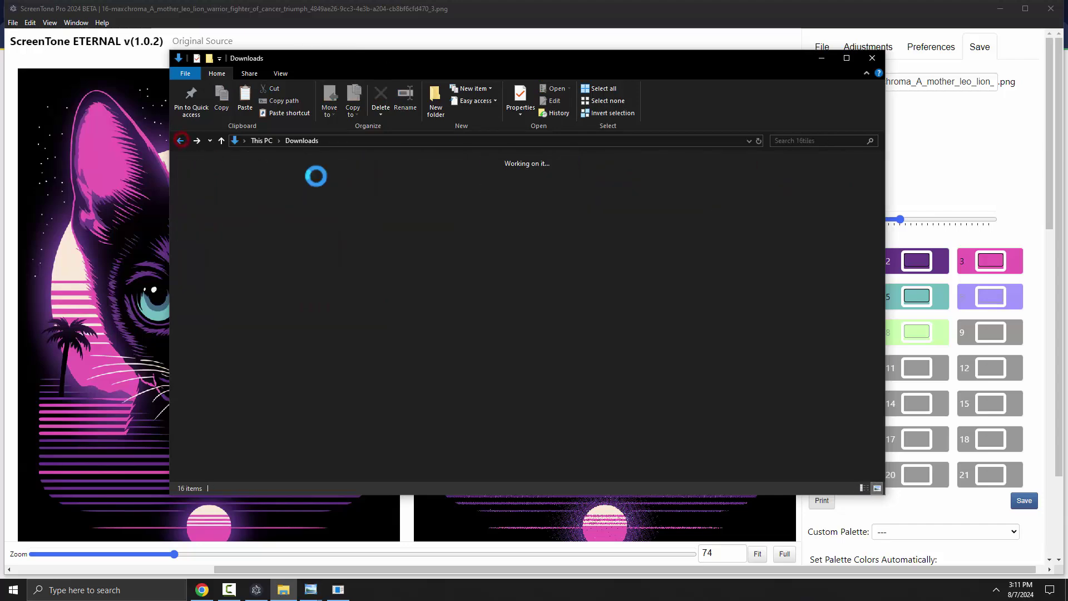
Switch to TileMerger's Image Merger window and set the source directory to the 16tiles folder in Downloads.
click(339, 589)
drag(460, 256, 403, 276)
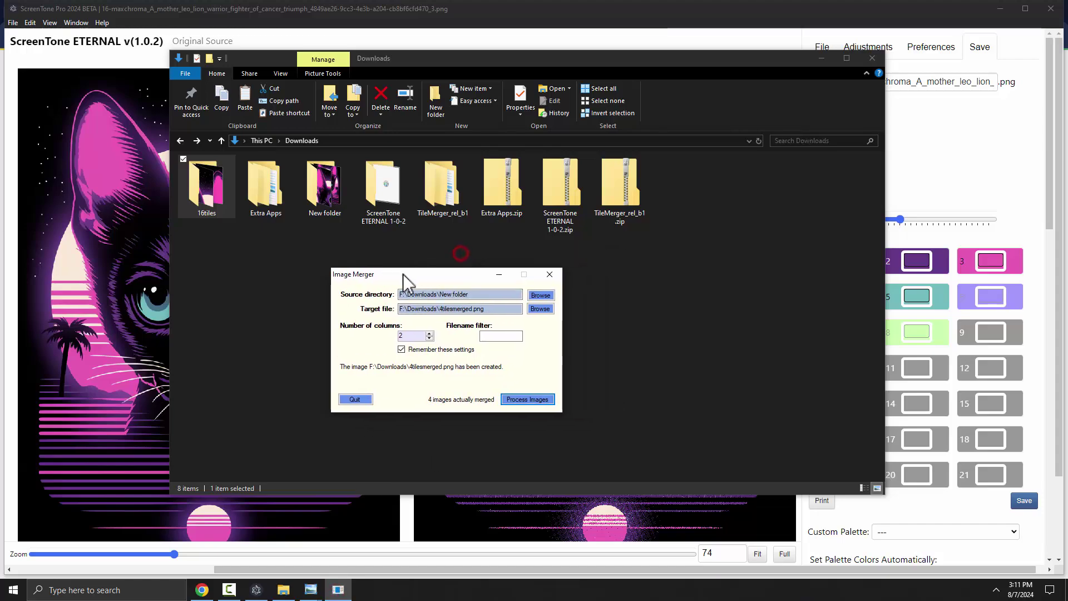
click(541, 295)
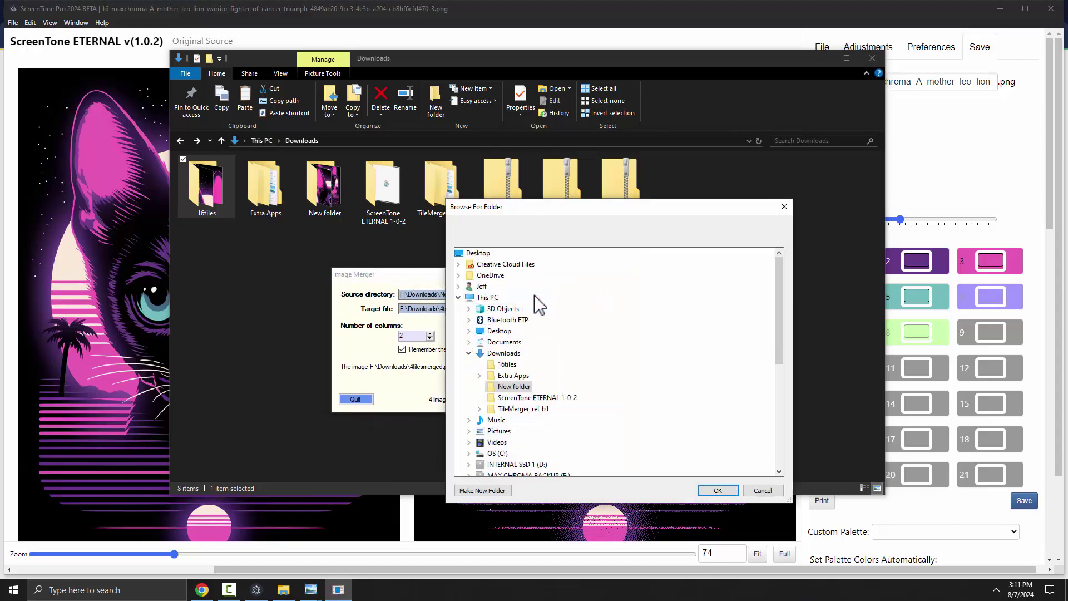
click(503, 364)
click(717, 491)
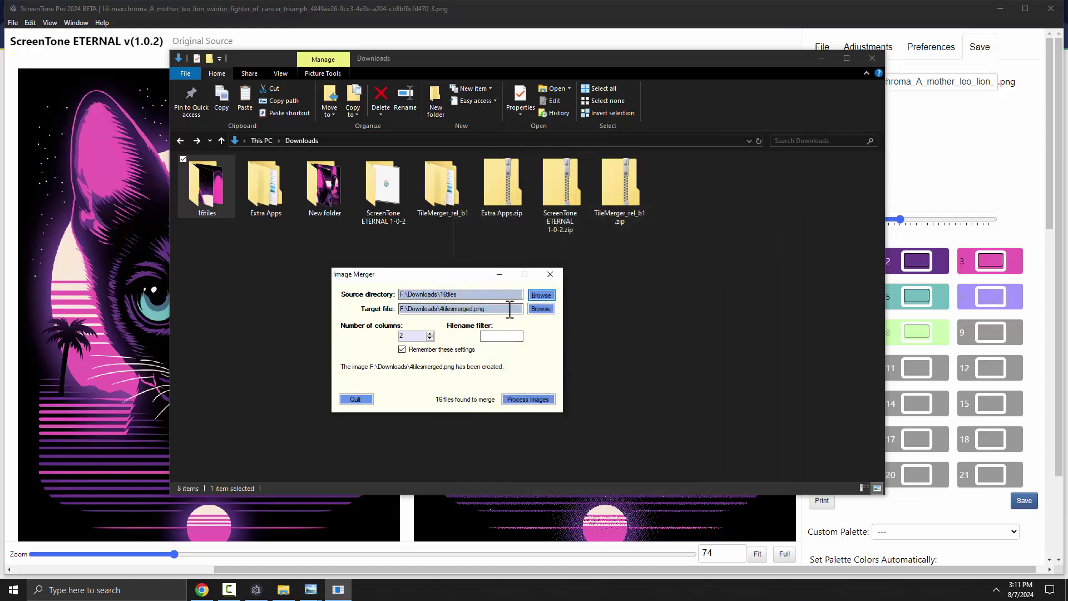
Set the merge target file to 16tilesmerged.png in the Downloads folder.
click(541, 309)
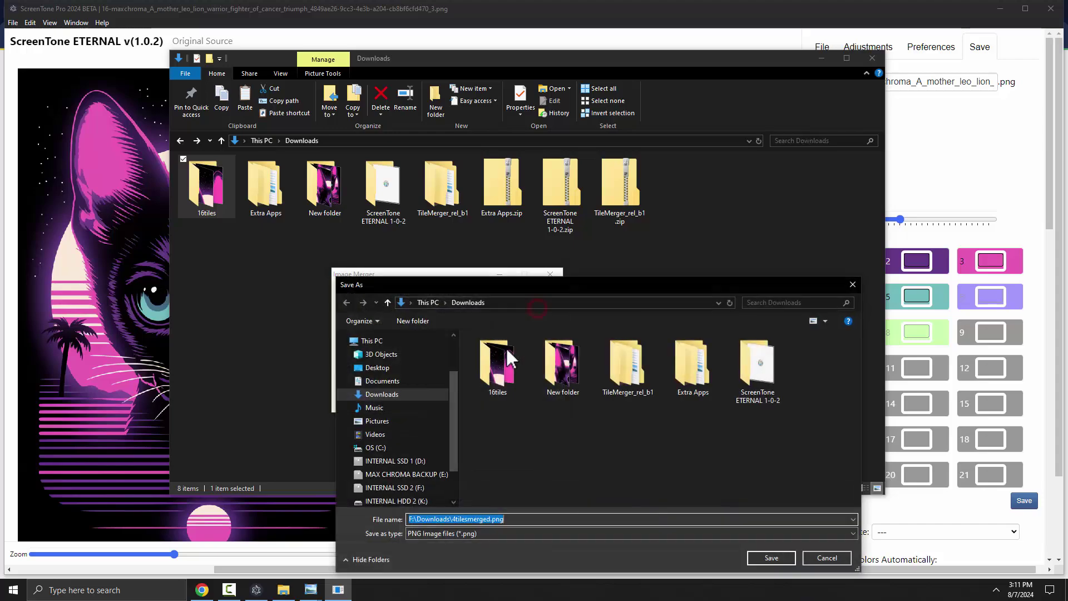
click(459, 518)
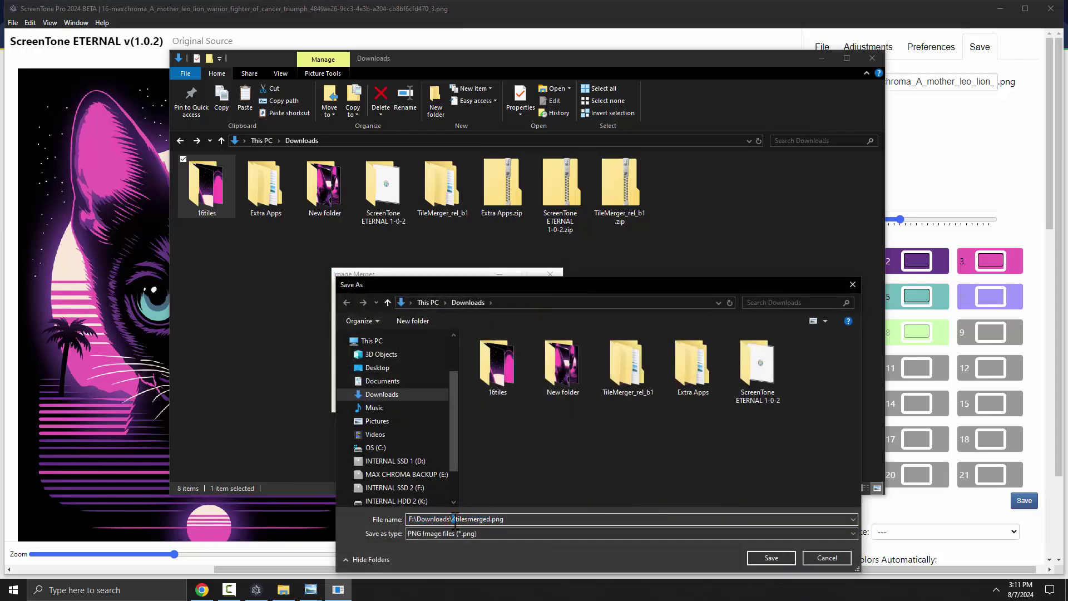
key(BackSpace)
text(16)
click(771, 558)
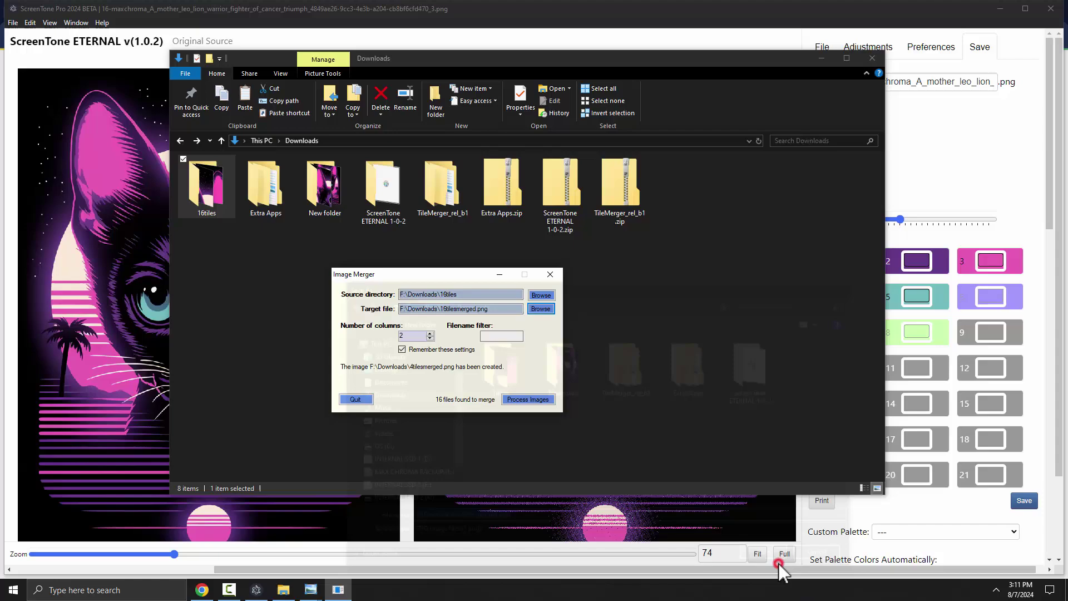
Set the number of columns to 4 and process the images to merge the 16 tiles.
click(430, 333)
click(430, 333)
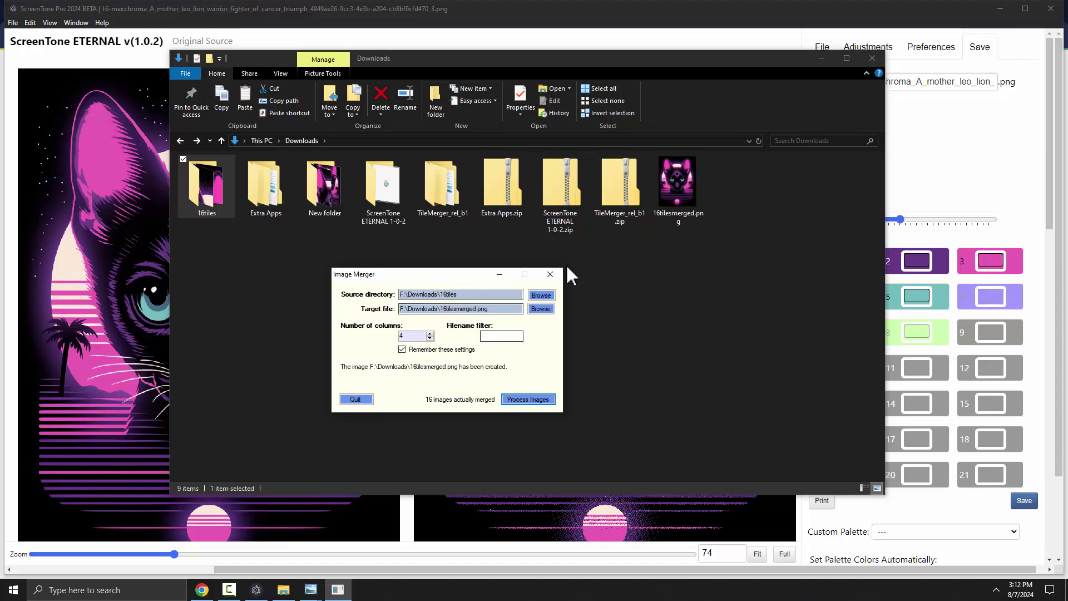
click(642, 334)
Switch to Chrome, view the ScreenTone Eternal product page on Payhip, and minimize the browser.
click(639, 8)
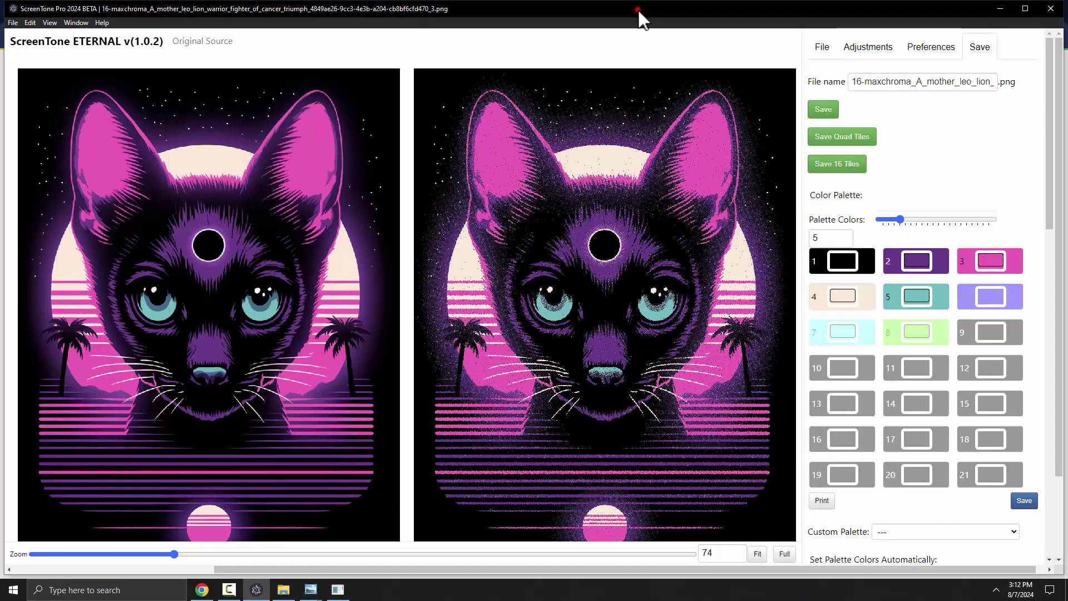
click(202, 590)
click(350, 10)
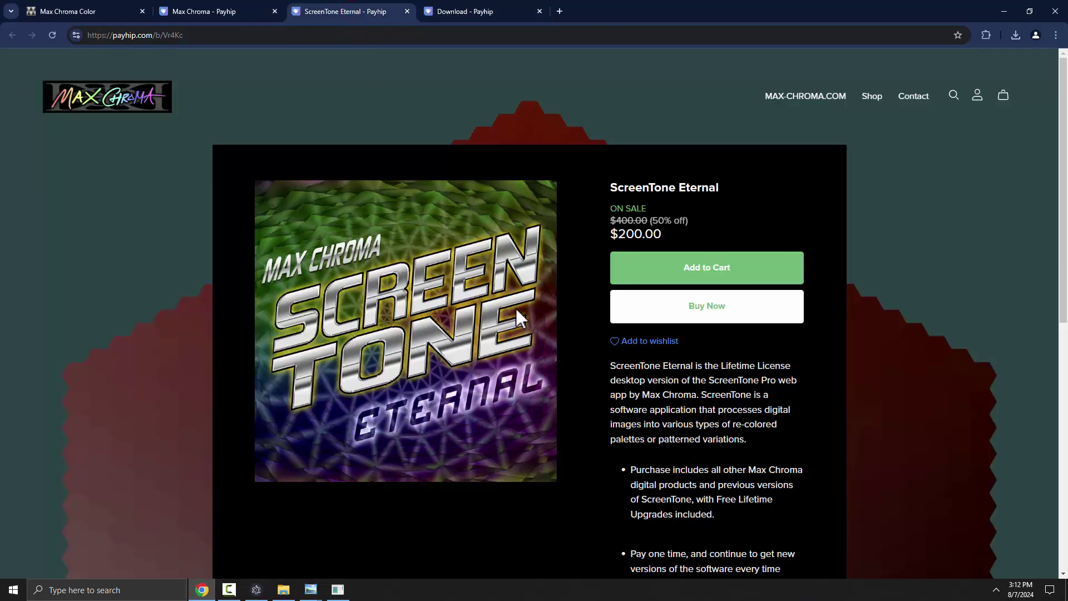
click(1010, 11)
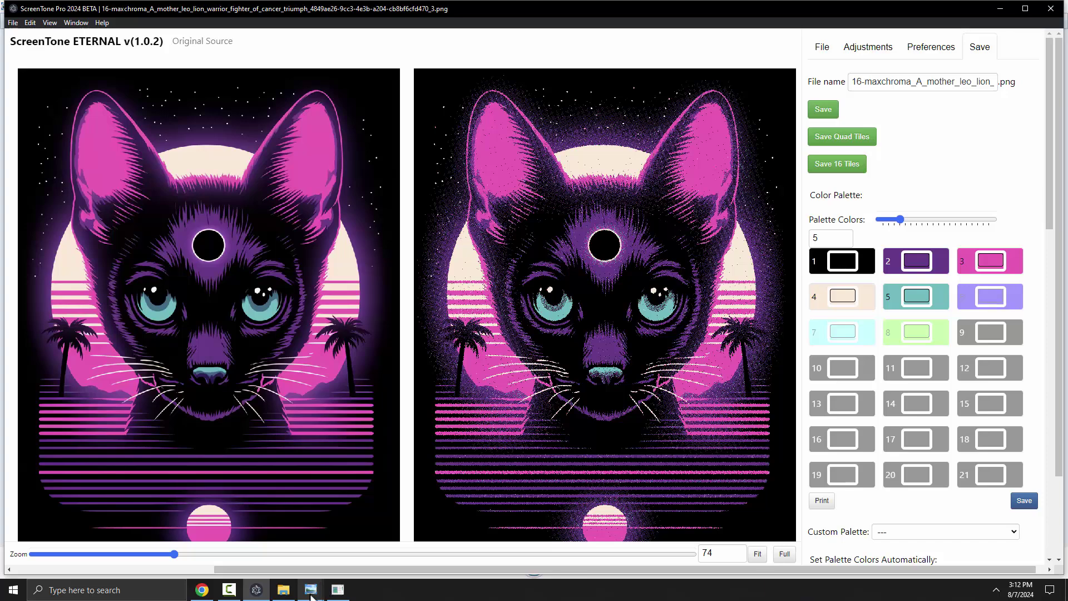
Minimize ScreenTone, close the old Windows Photo Viewer window, and open 16tilesmerged.png from Downloads.
mouse_move(313, 594)
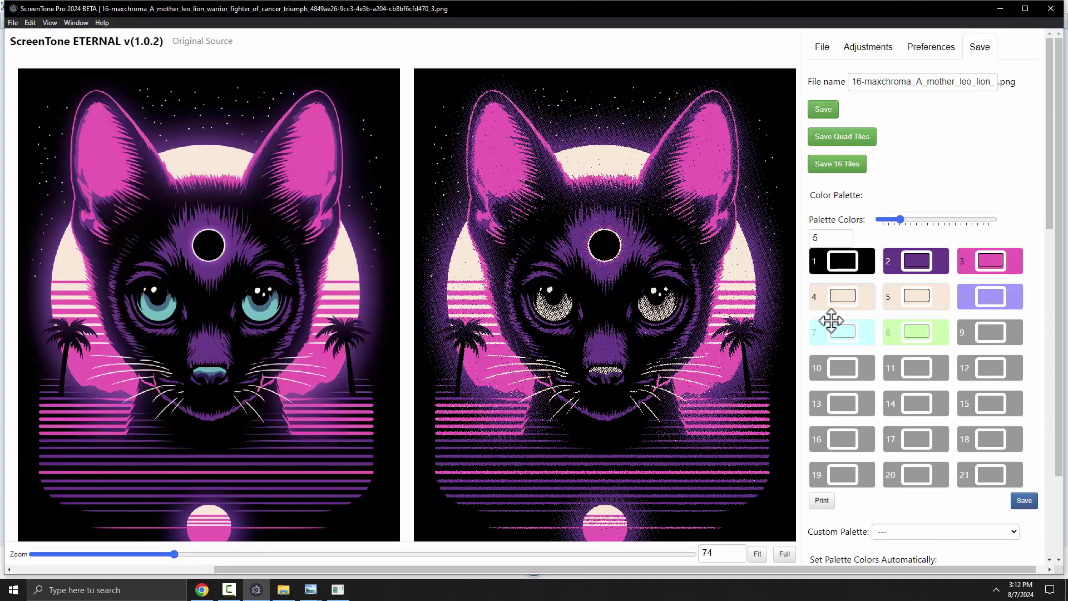
click(999, 9)
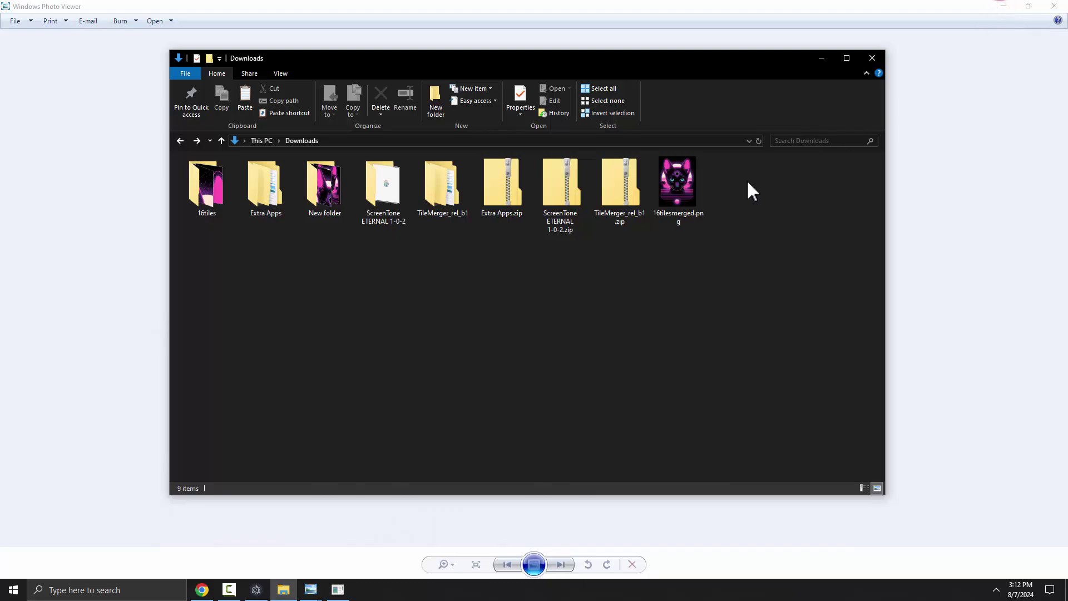
click(840, 14)
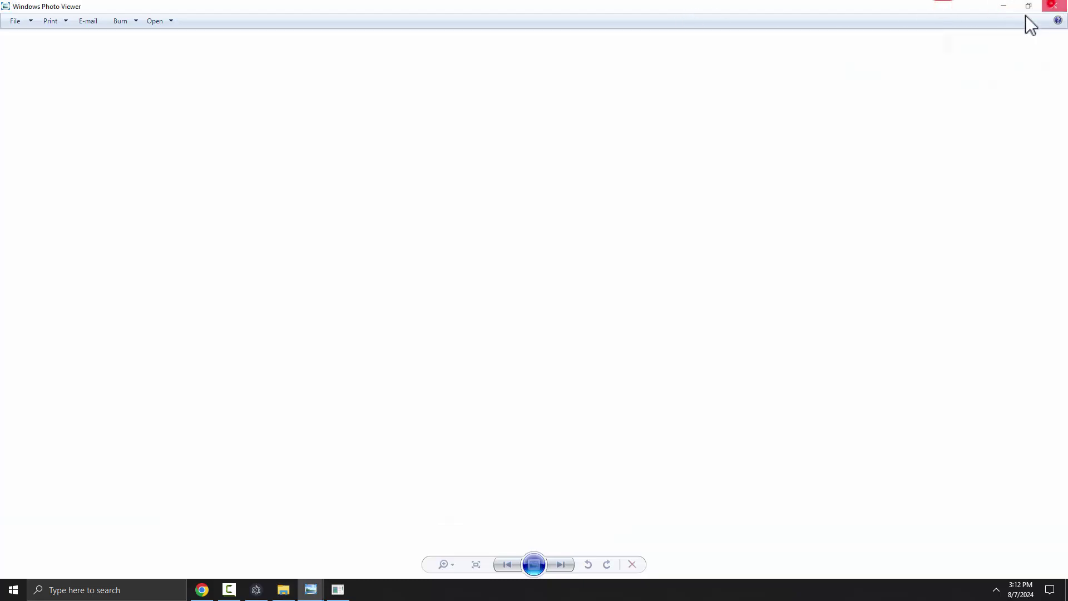
key(alt+Tab)
click(736, 8)
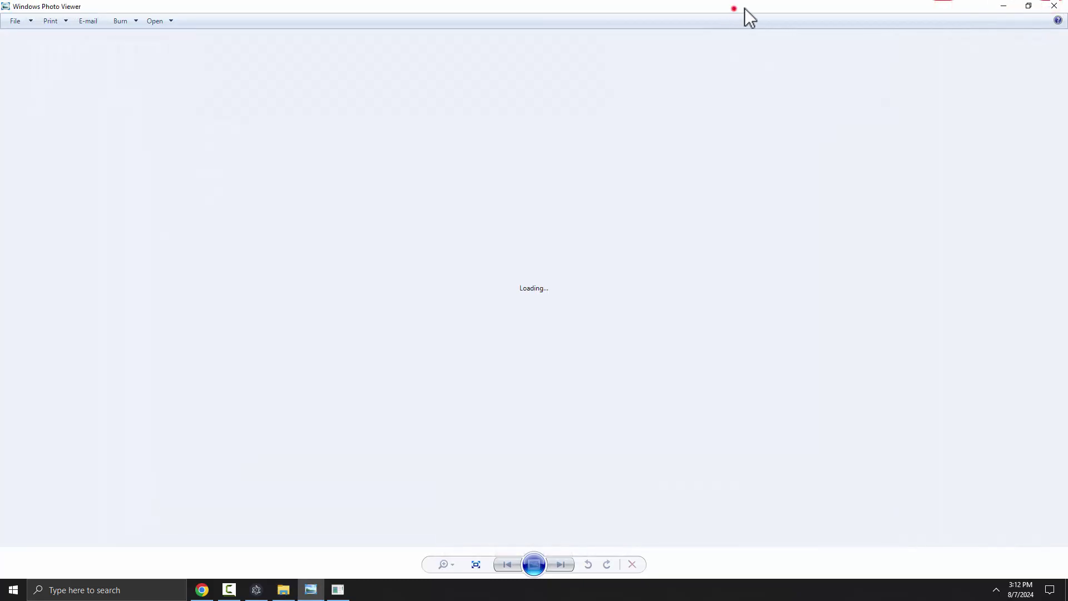
click(1054, 6)
double_click(680, 190)
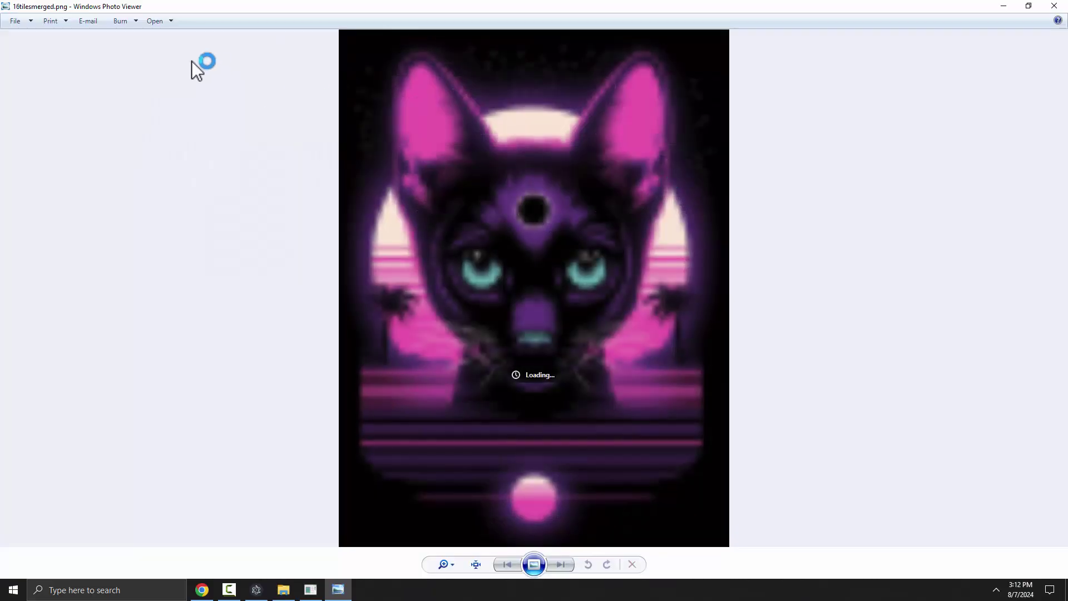
Minimize the image viewer, multiply 464 by 4 in Calculator, and close the calculator.
click(1003, 6)
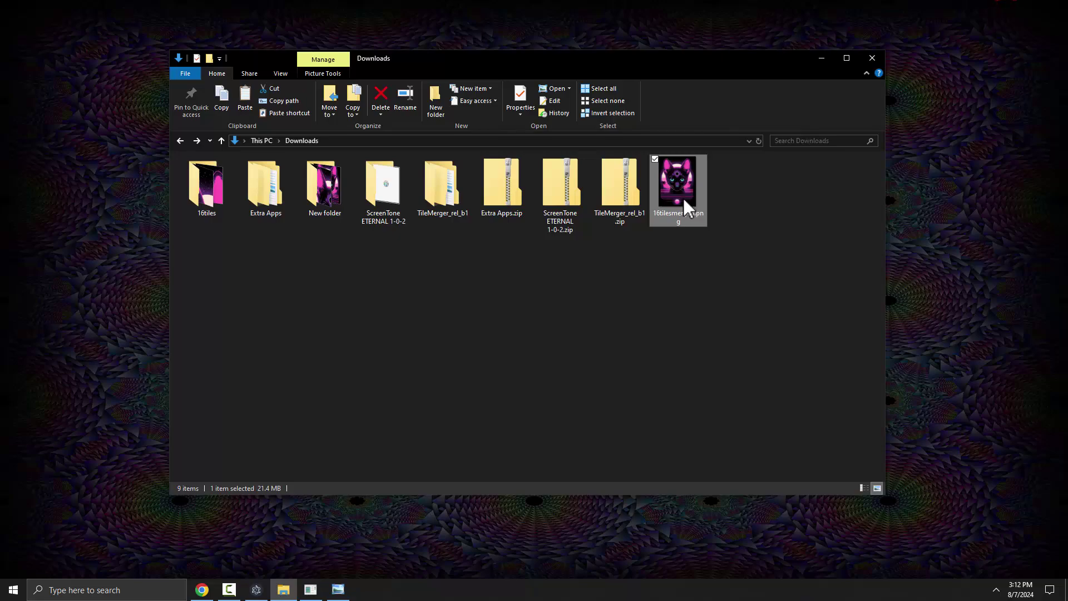
click(12, 587)
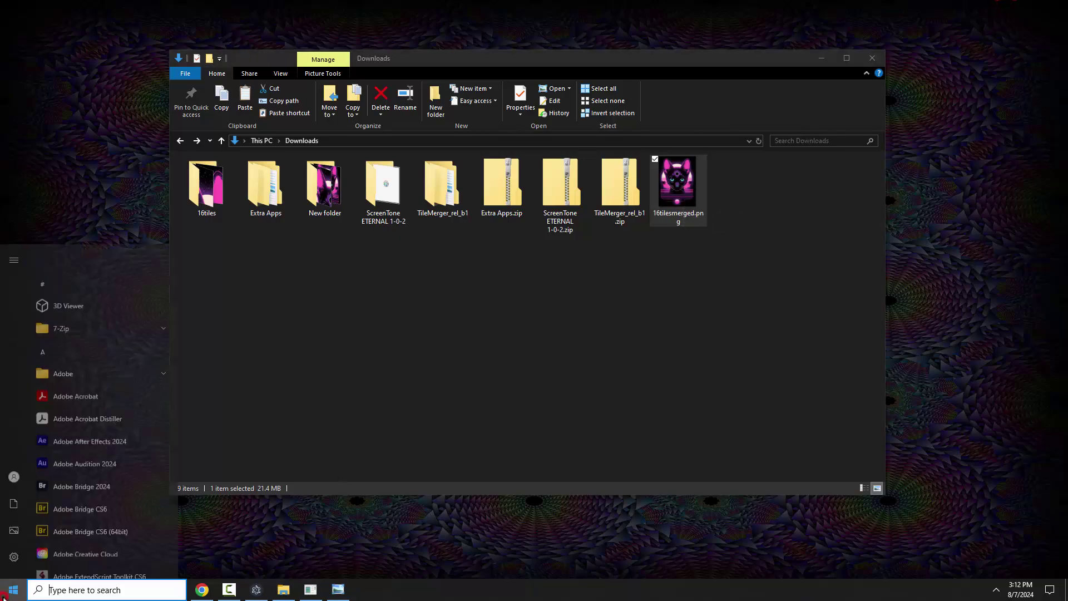
scroll(97, 451, down, 5)
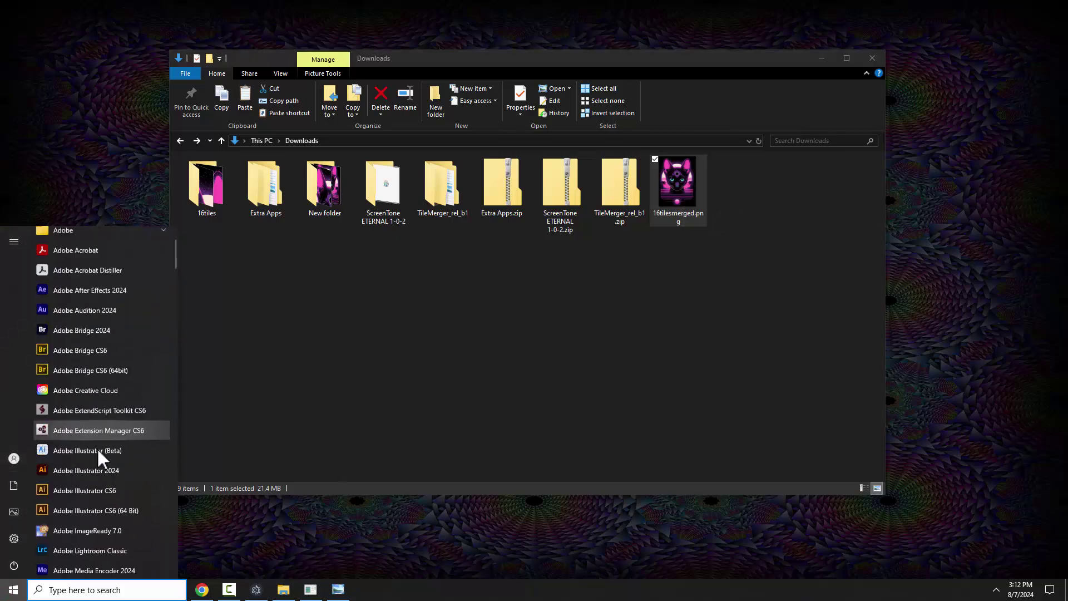
scroll(92, 454, down, 6)
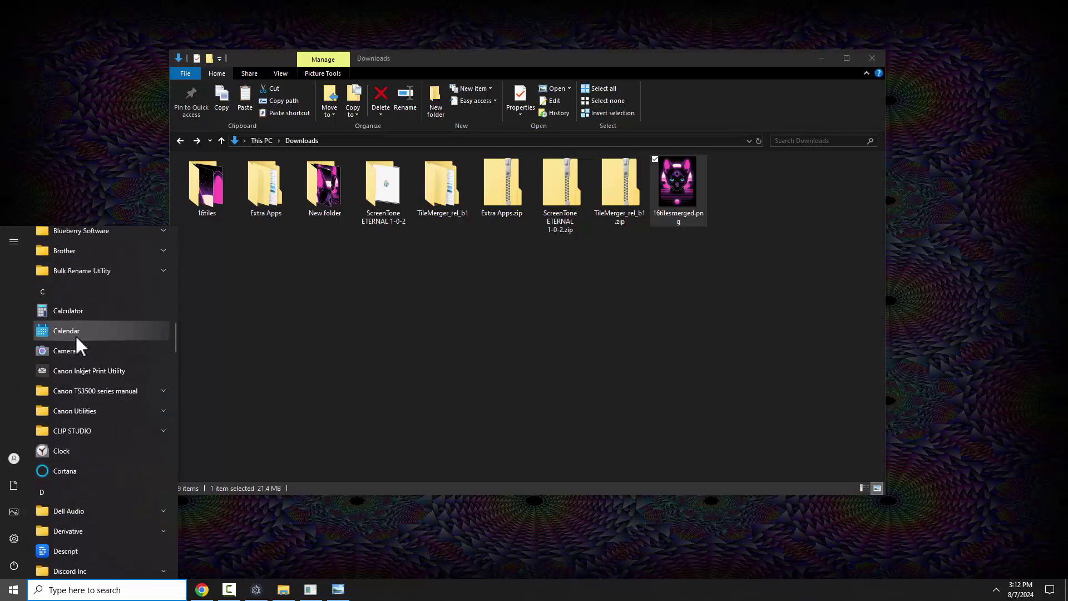
click(83, 316)
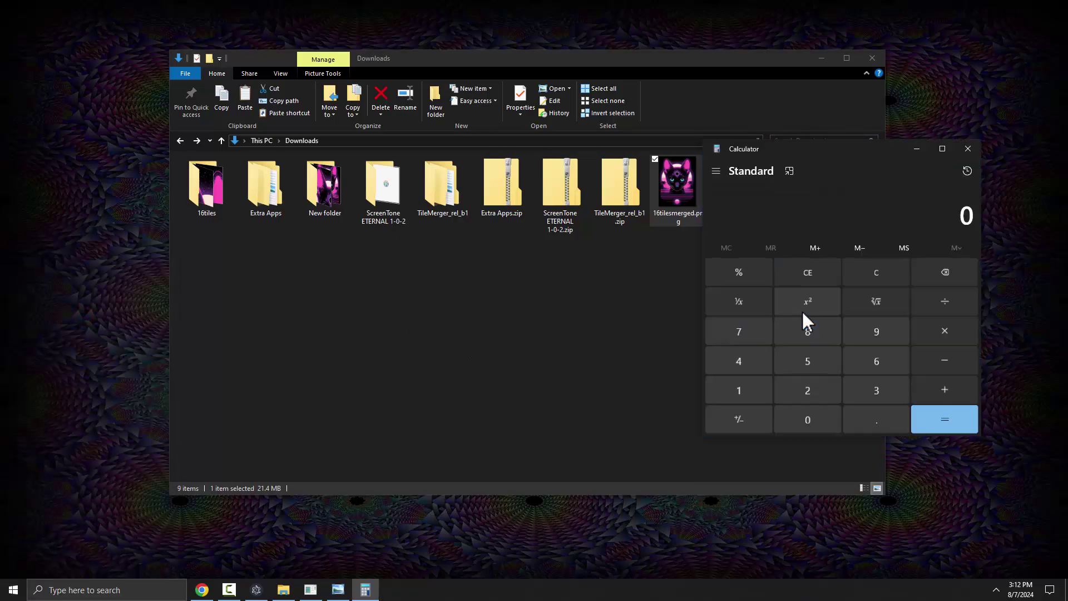
click(746, 362)
click(877, 361)
click(739, 360)
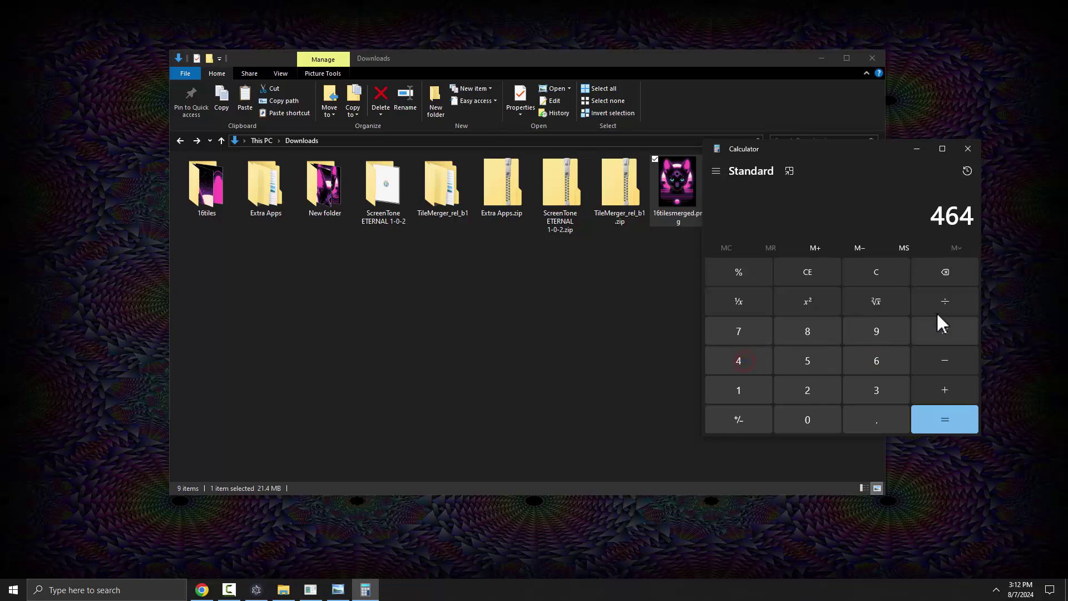
click(944, 328)
click(758, 360)
click(946, 420)
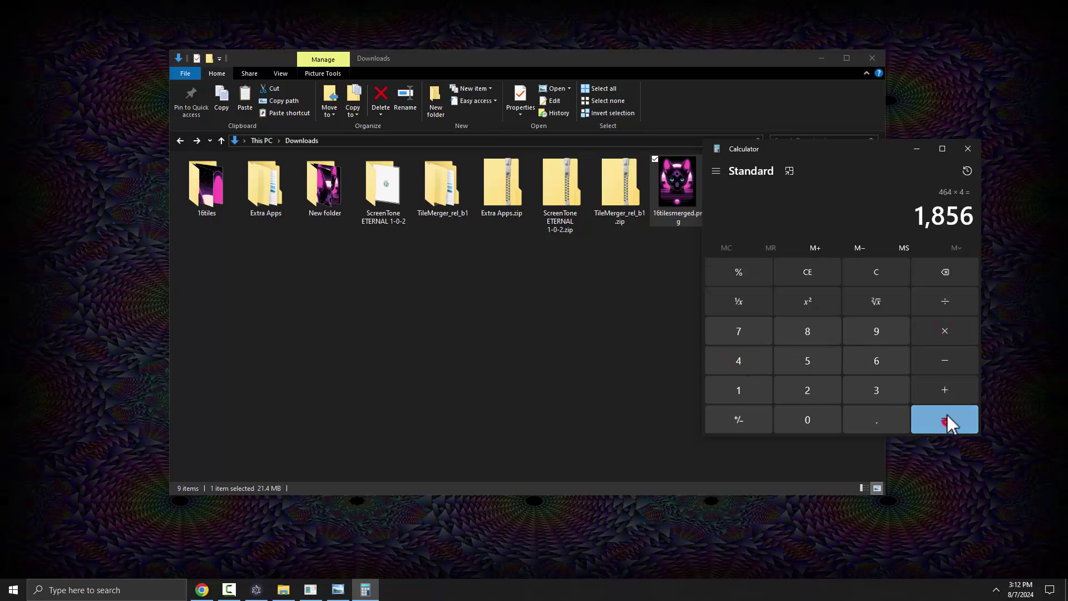
click(968, 149)
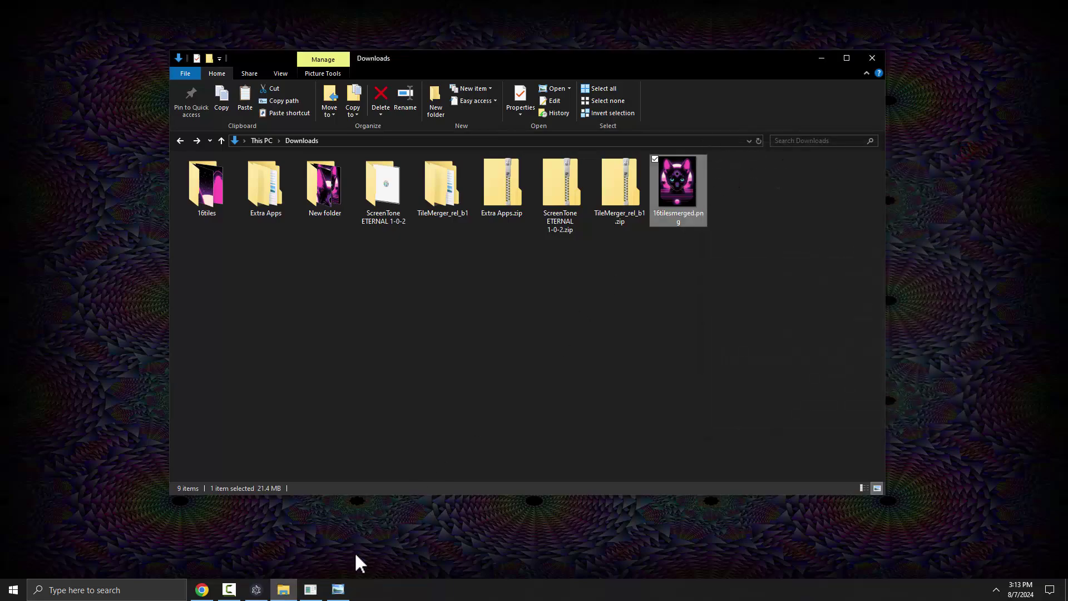
Return to 16tilesmerged.png in Windows Photo Viewer and examine the halftone dots around the small sun below the cat at varying magnifications.
click(340, 589)
scroll(572, 439, up, 8)
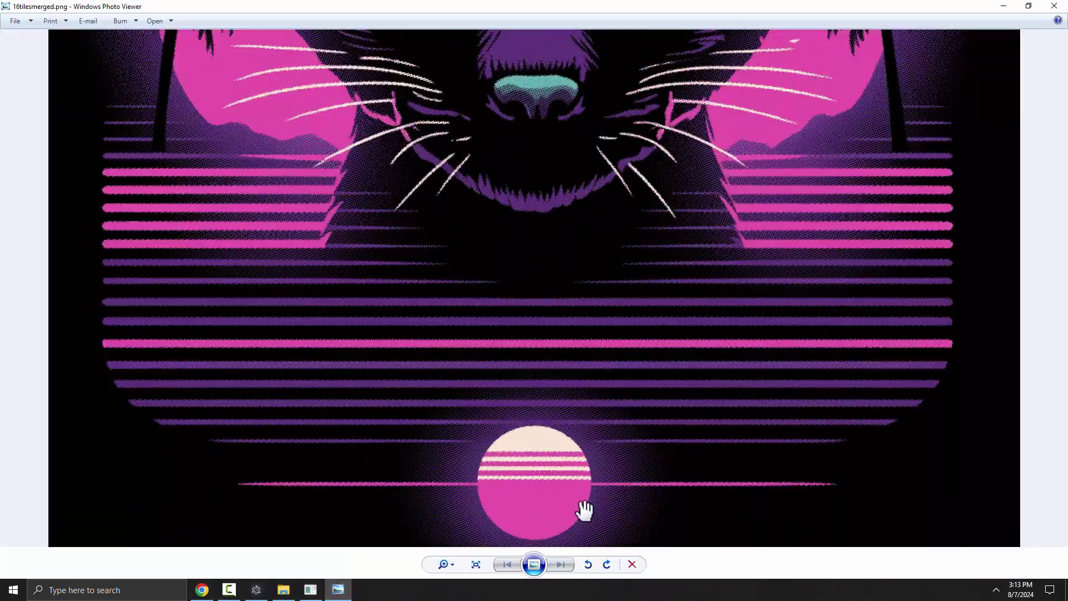
scroll(597, 393, up, 6)
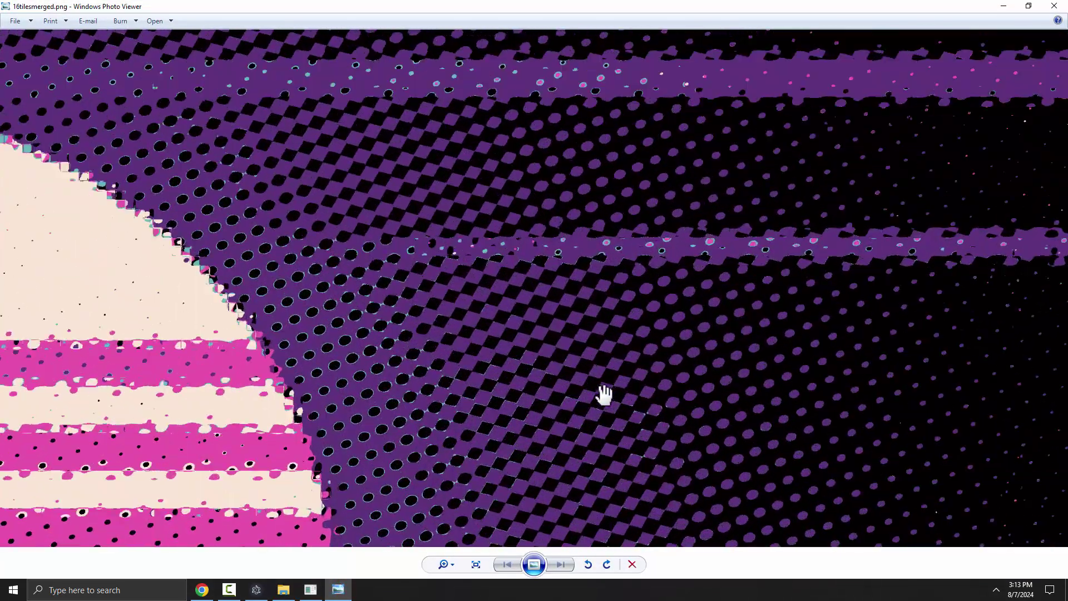
scroll(704, 365, up, 2)
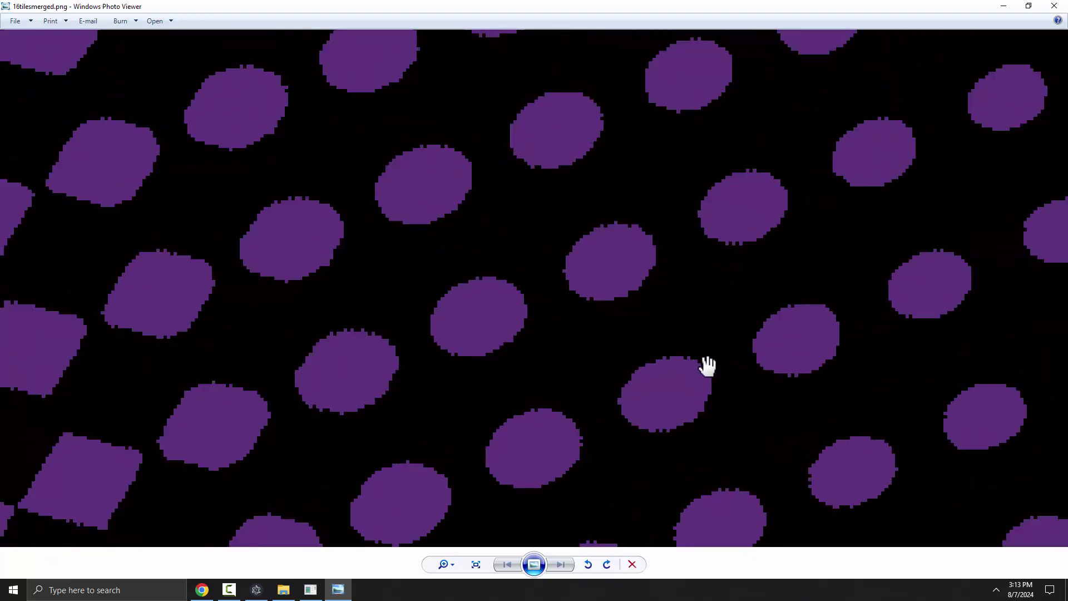
scroll(639, 382, up, 4)
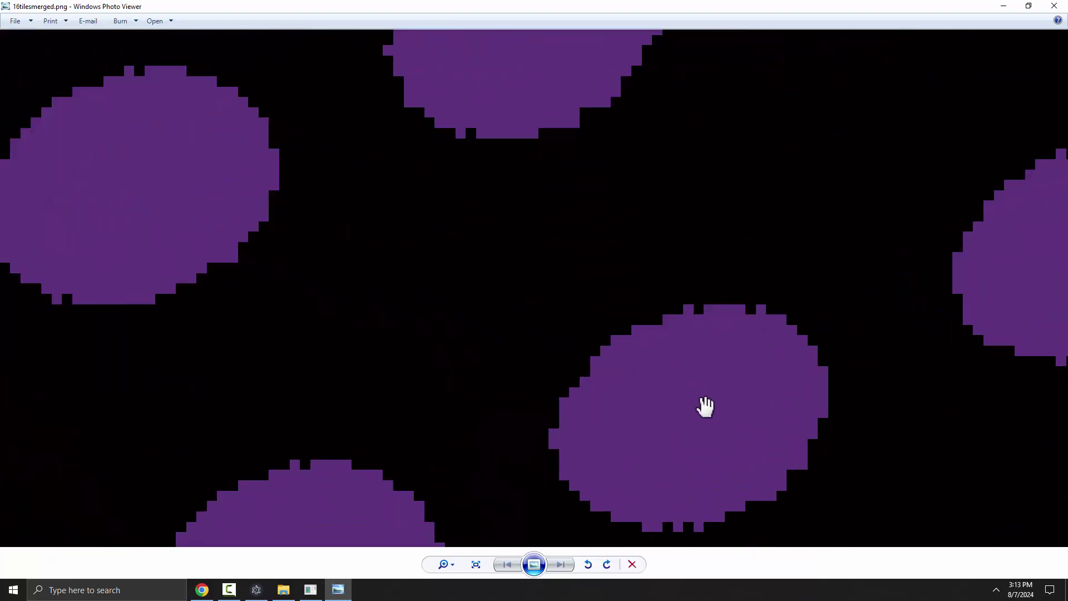
scroll(608, 345, down, 8)
scroll(597, 344, down, 3)
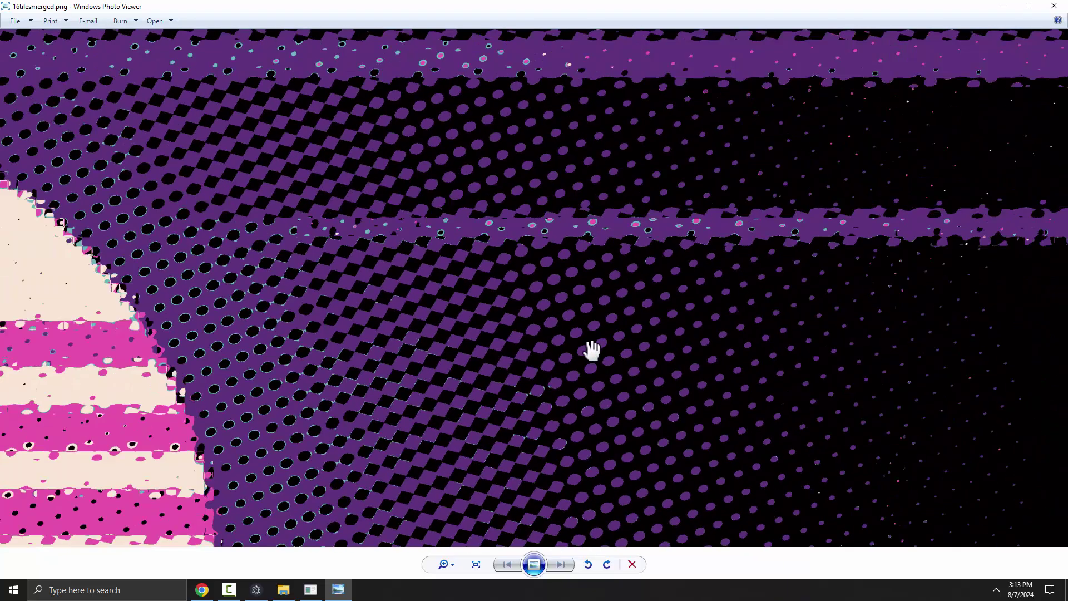
scroll(577, 365, down, 2)
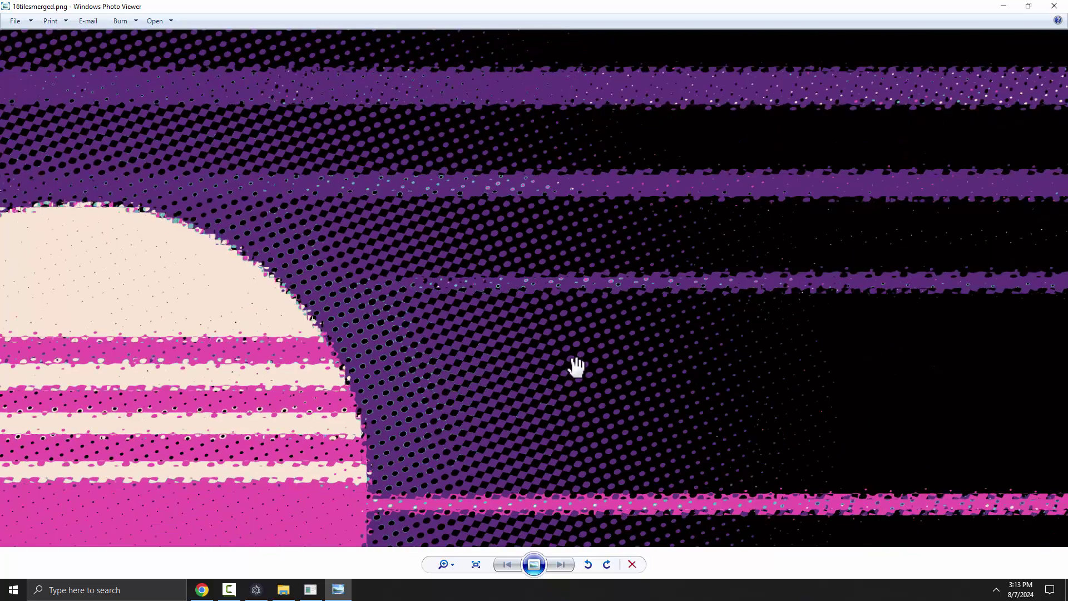
scroll(580, 300, up, 2)
scroll(608, 365, down, 3)
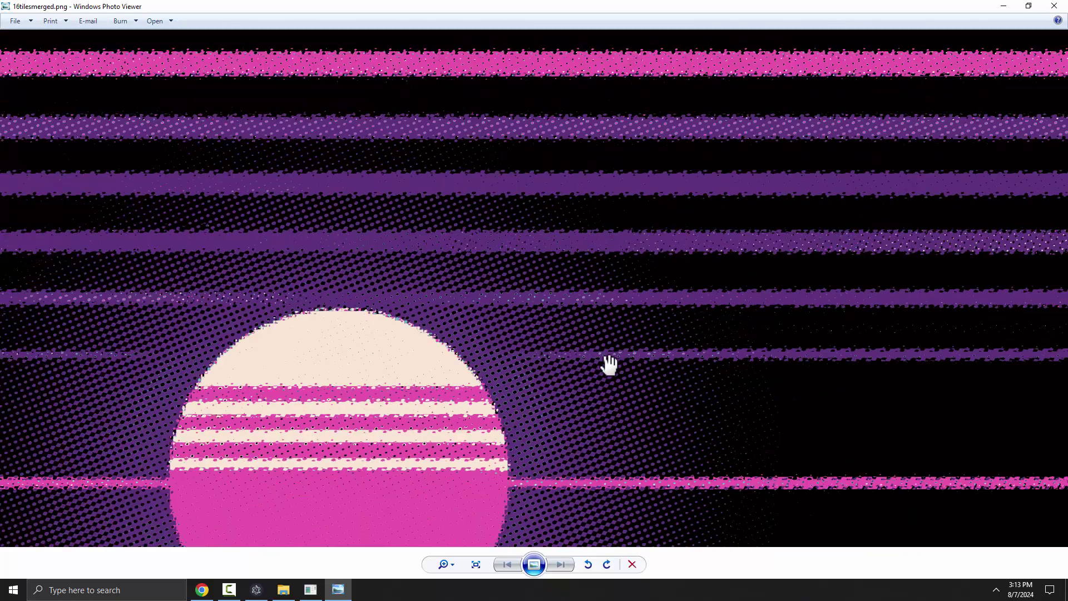
scroll(584, 353, up, 3)
scroll(550, 349, down, 2)
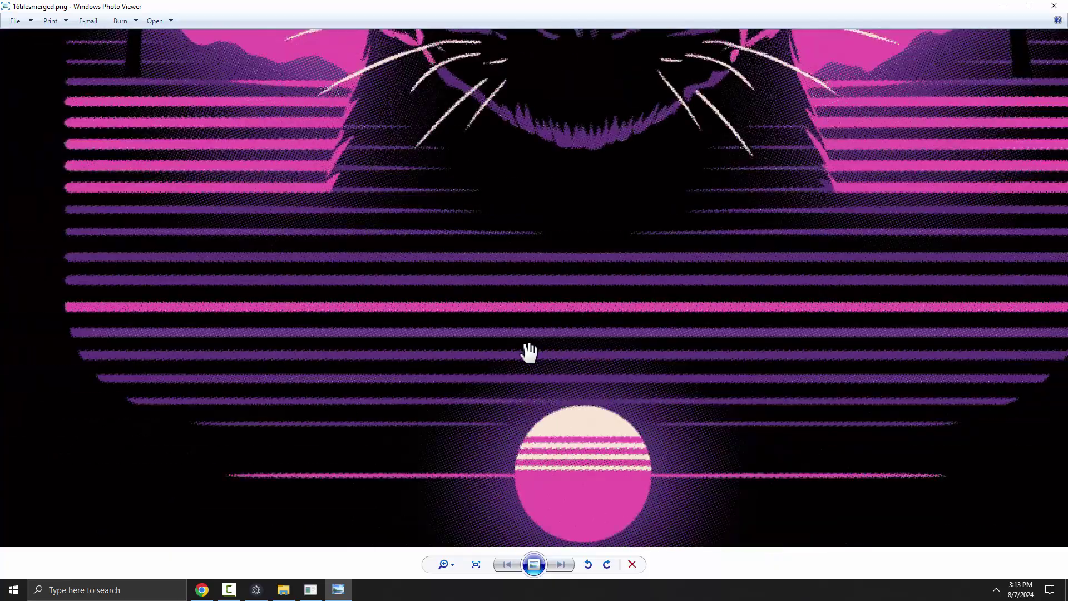
Inspect the halftone detail around the cat's eyes and face, and review the merged artwork as a whole.
scroll(712, 255, up, 4)
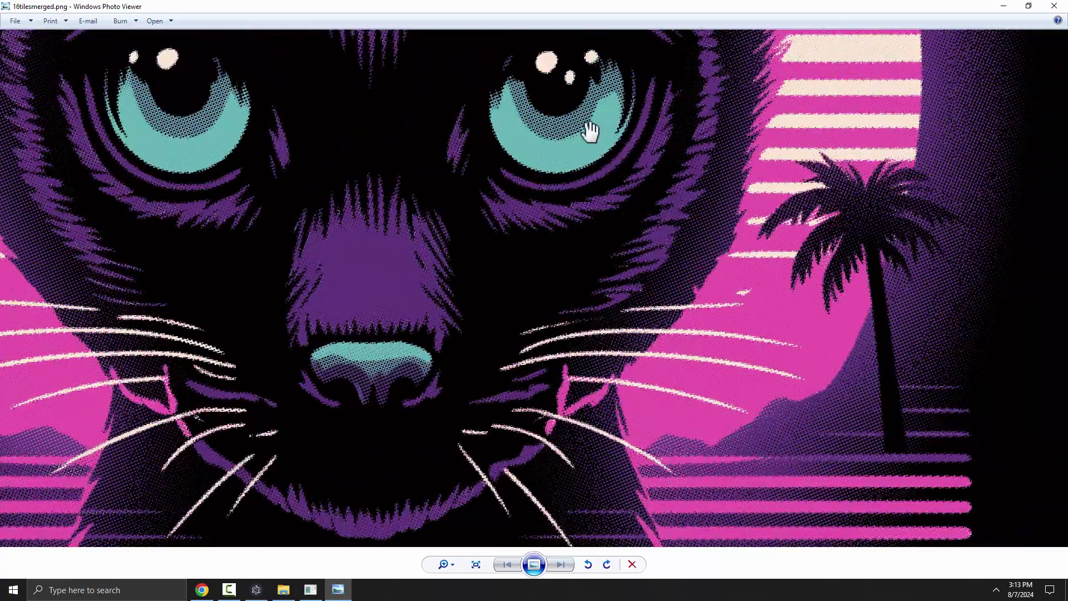
scroll(589, 131, up, 2)
drag(589, 131, 544, 322)
scroll(548, 317, up, 2)
scroll(553, 313, down, 5)
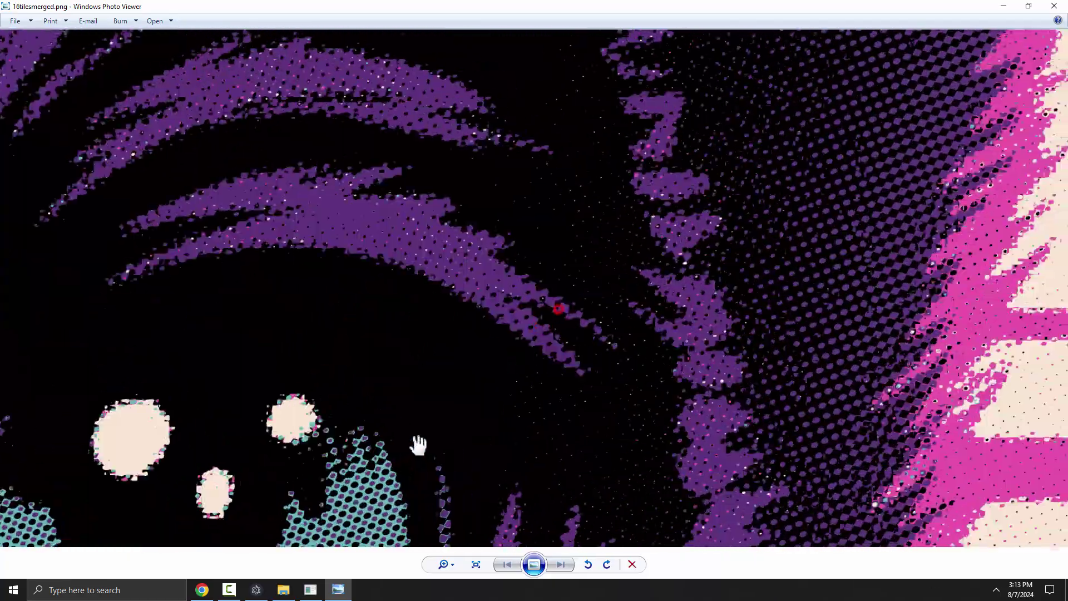
scroll(450, 315, down, 3)
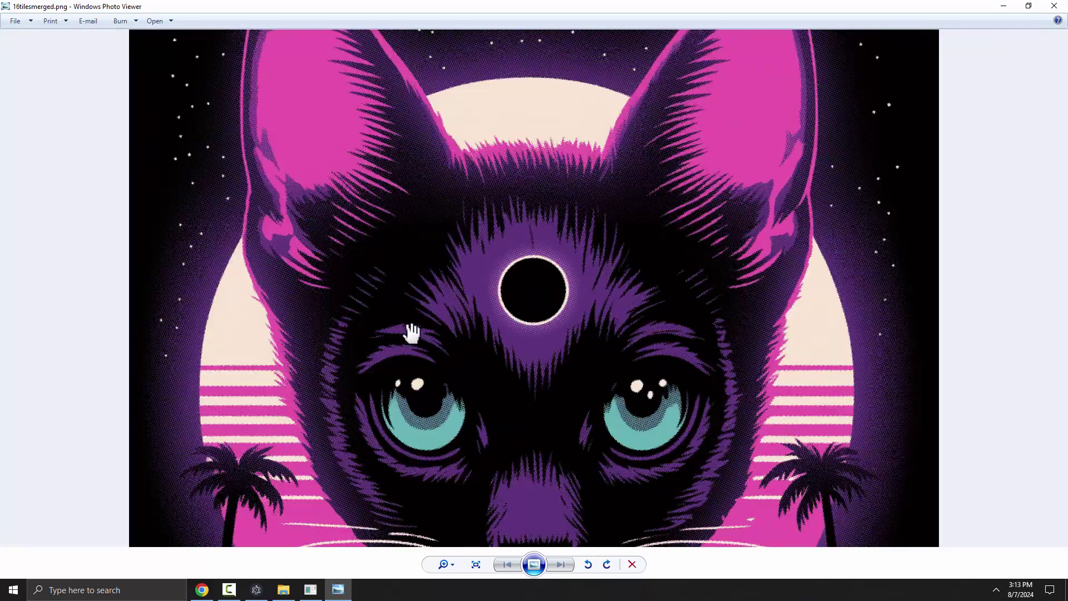
scroll(584, 279, up, 1)
scroll(586, 326, down, 1)
scroll(586, 326, down, 2)
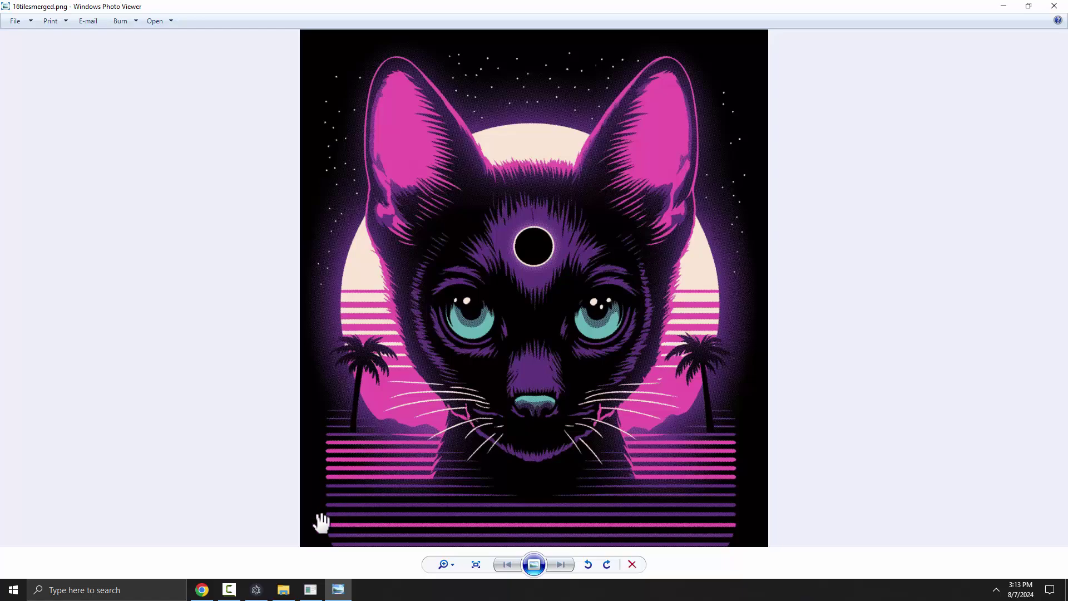
Switch to ScreenTone and set palette color 5 to the teal sampled from the cat's eye in the original image.
click(256, 589)
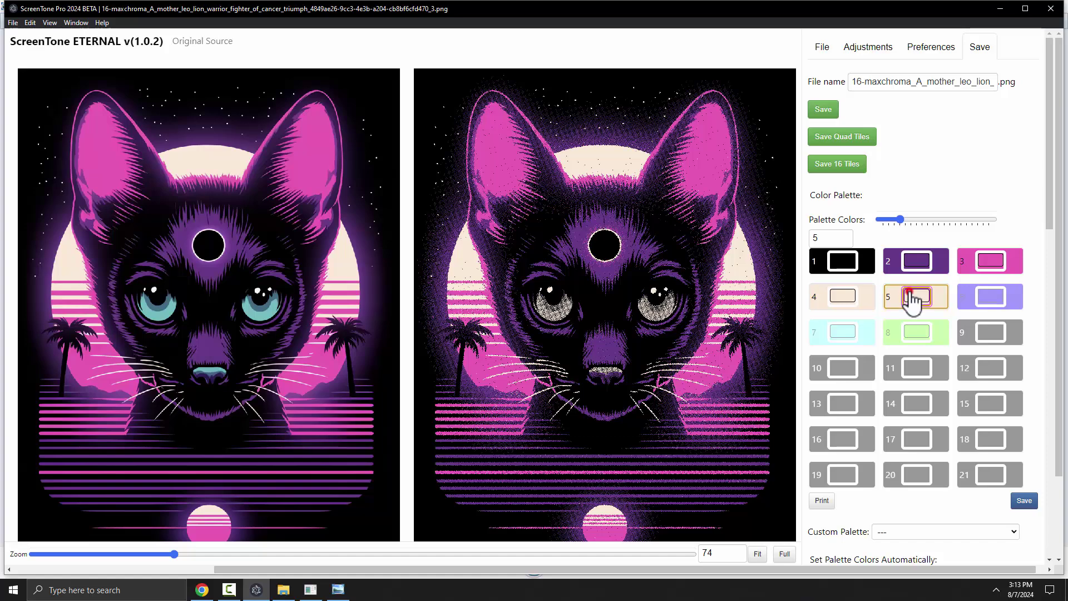
click(907, 293)
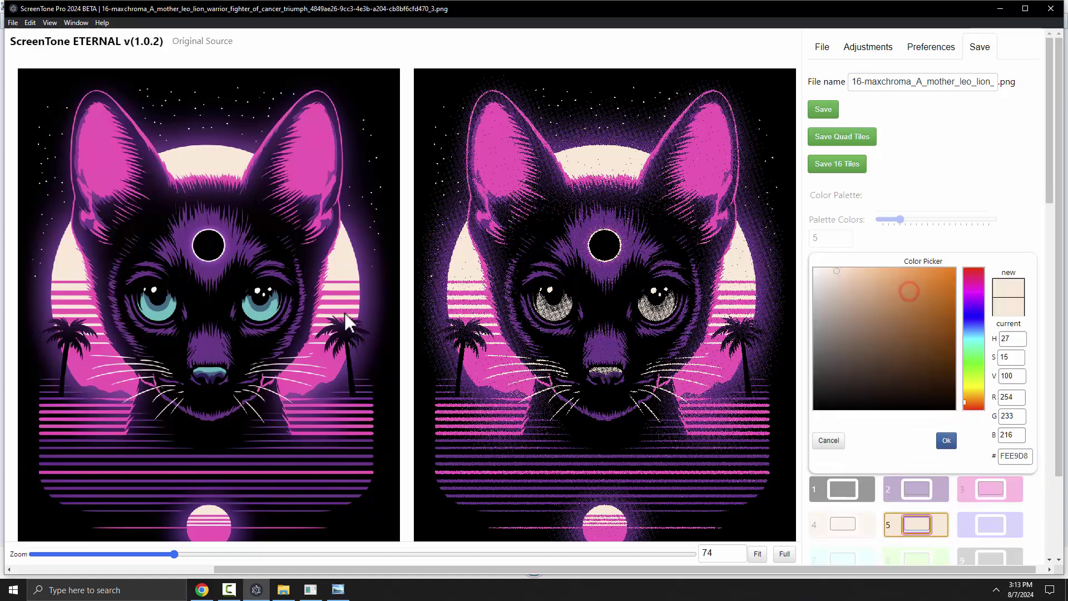
click(260, 314)
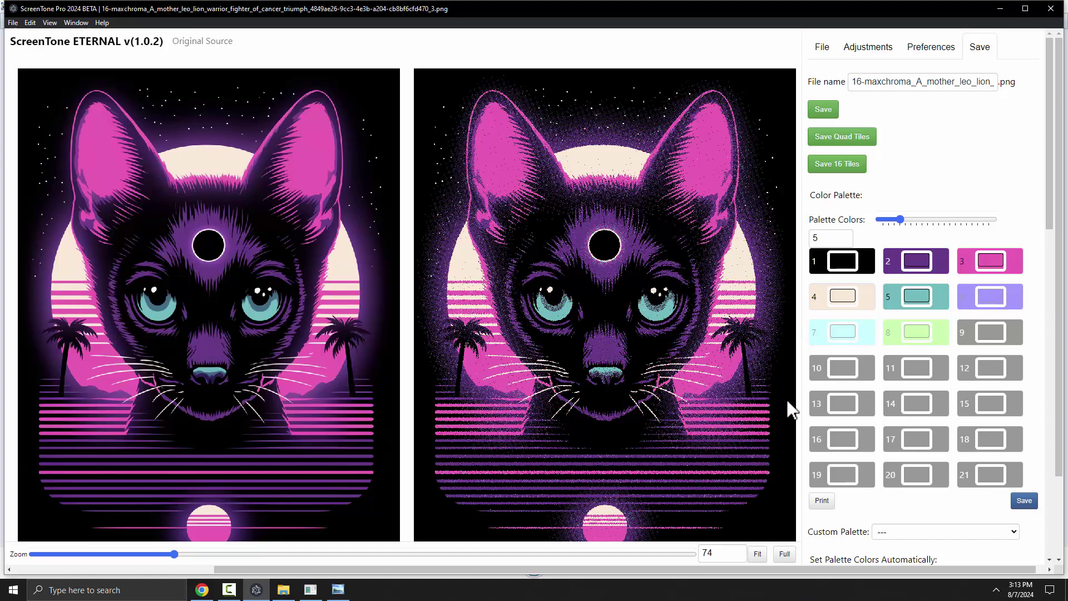
Switch to Chrome and examine the sale price on the ScreenTone Eternal Payhip page.
click(202, 590)
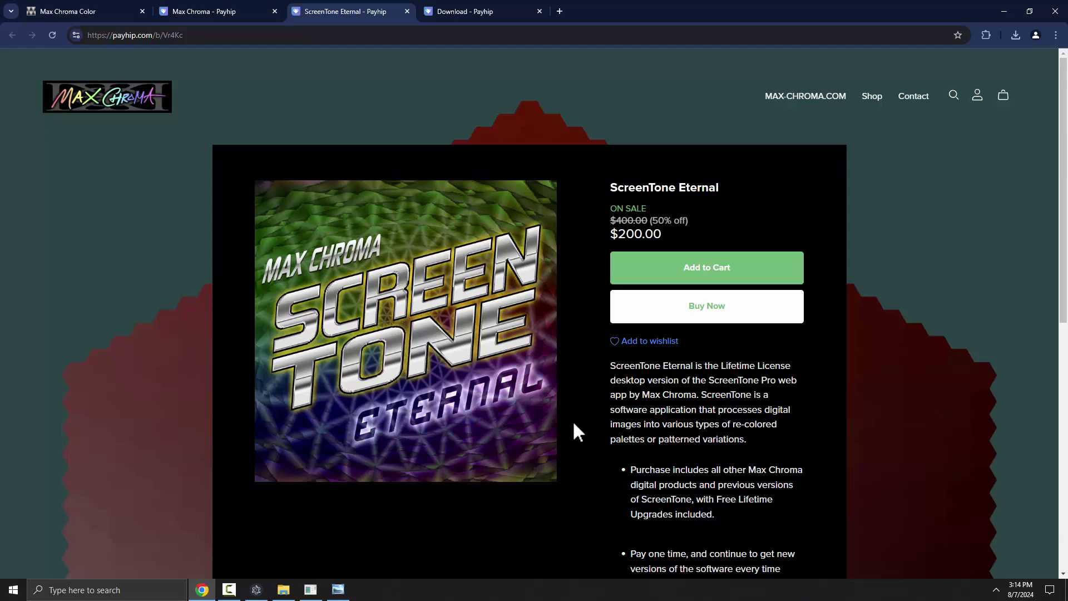
drag(604, 233, 669, 231)
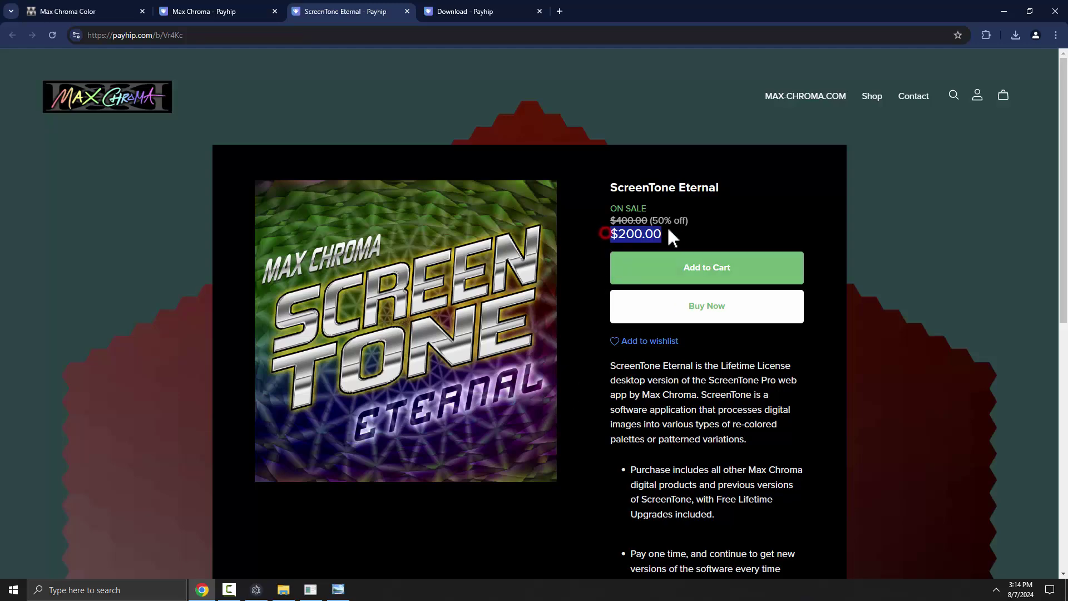
click(677, 232)
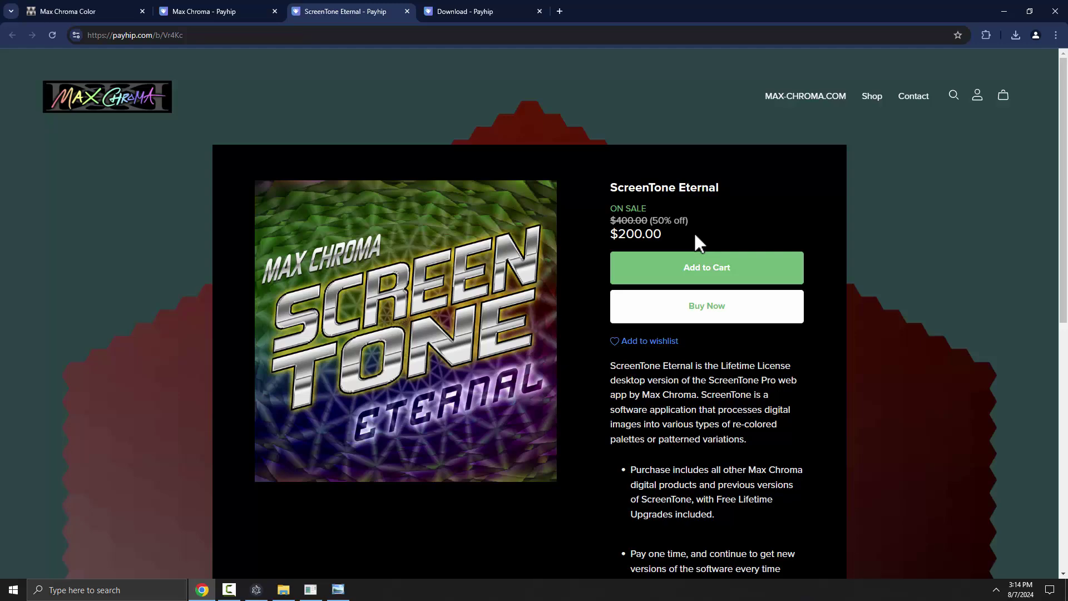
drag(689, 232, 600, 235)
click(592, 212)
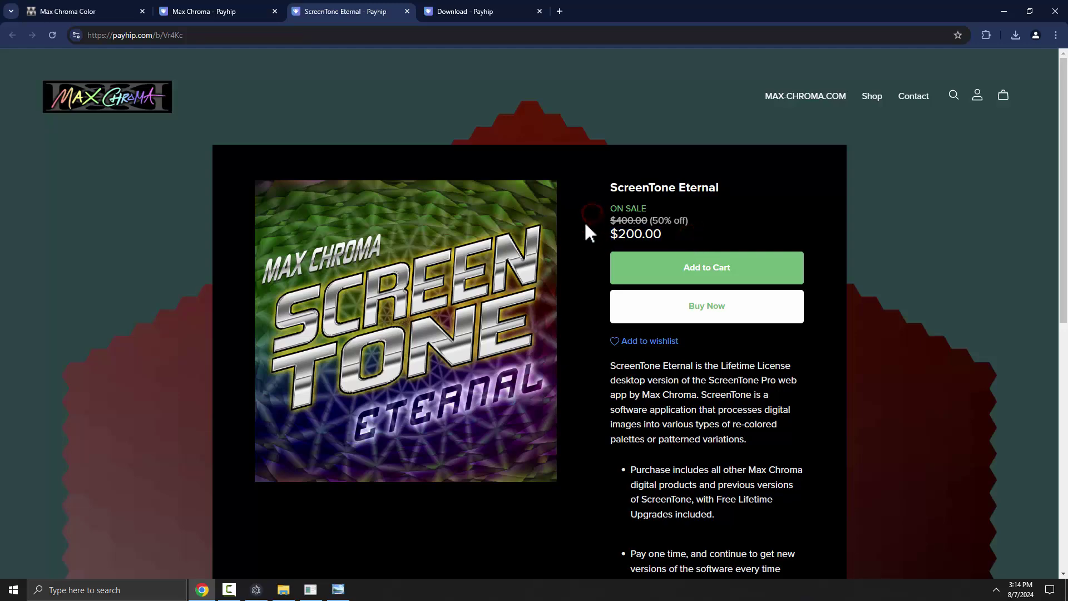